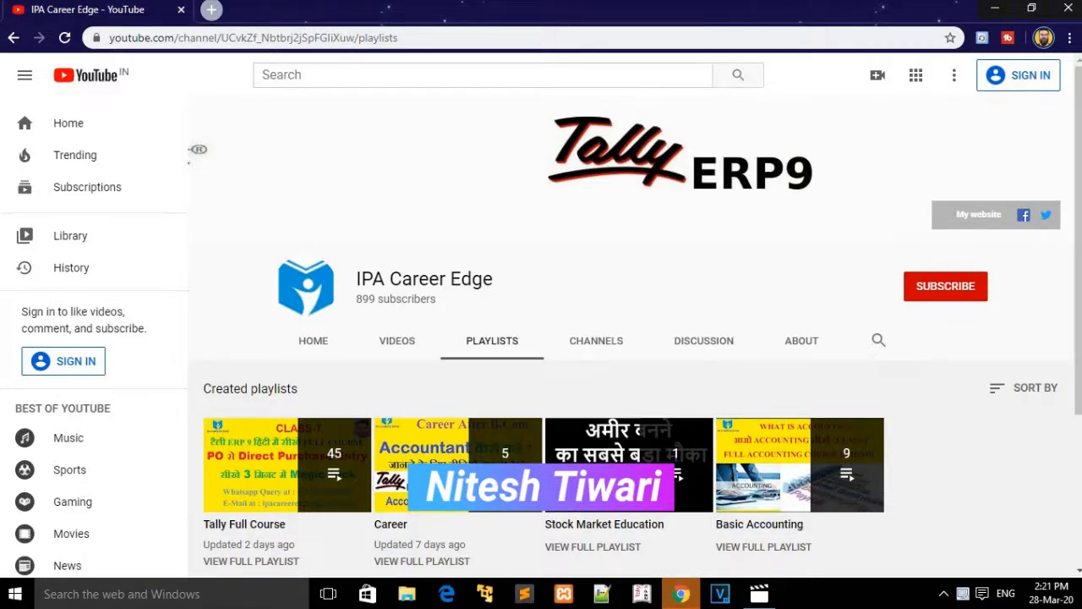
Step: Minimize the YouTube channel's browser window to show the desktop
click(996, 9)
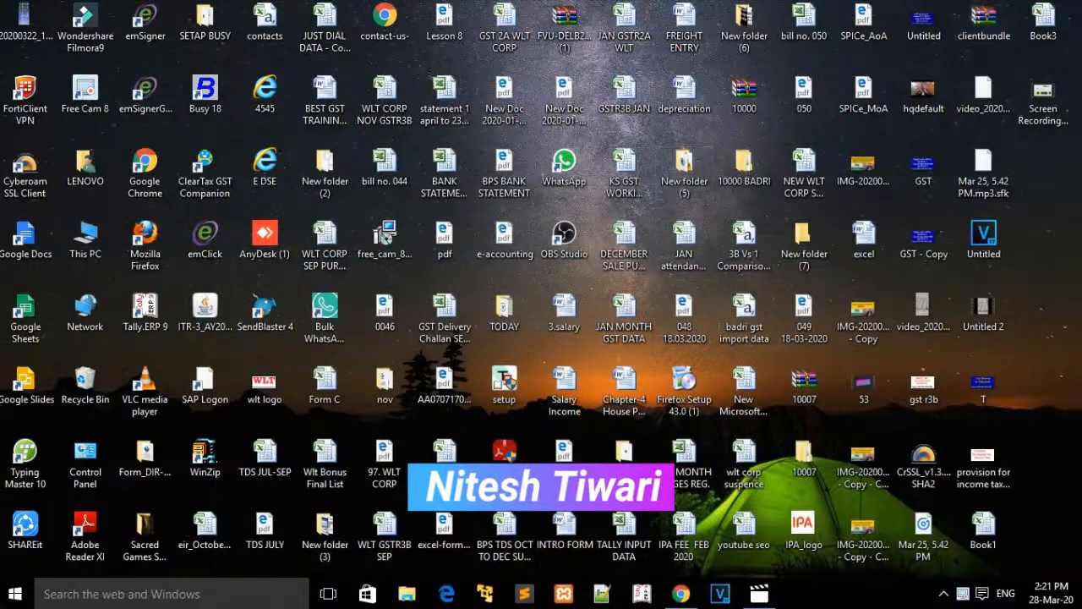
Step: Launch Microsoft Office Excel 2007 from the Start menu and maximize its Book1 window
click(16, 594)
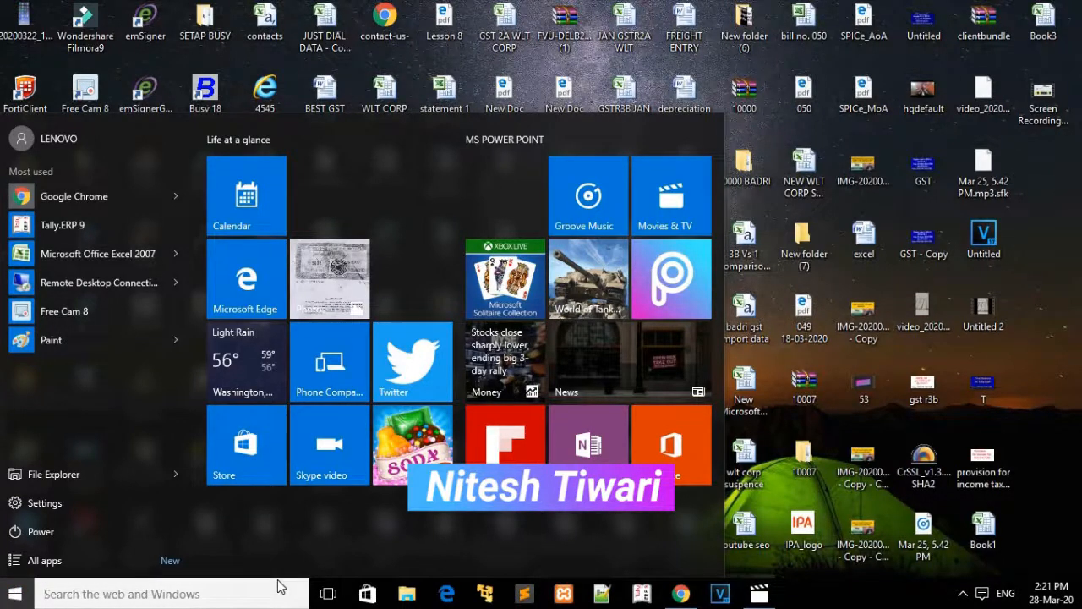
click(128, 261)
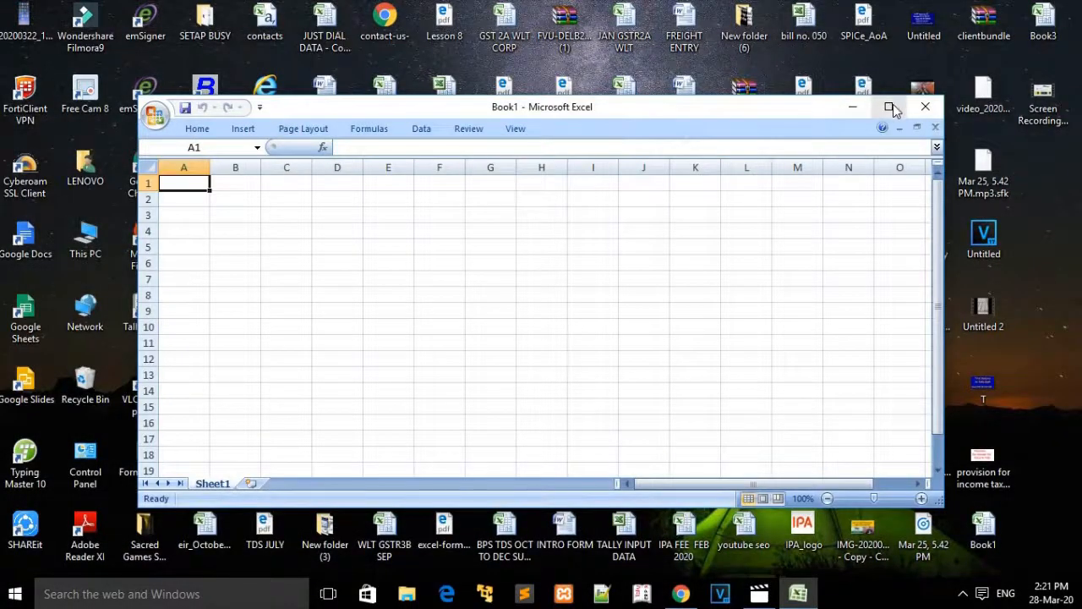
click(893, 106)
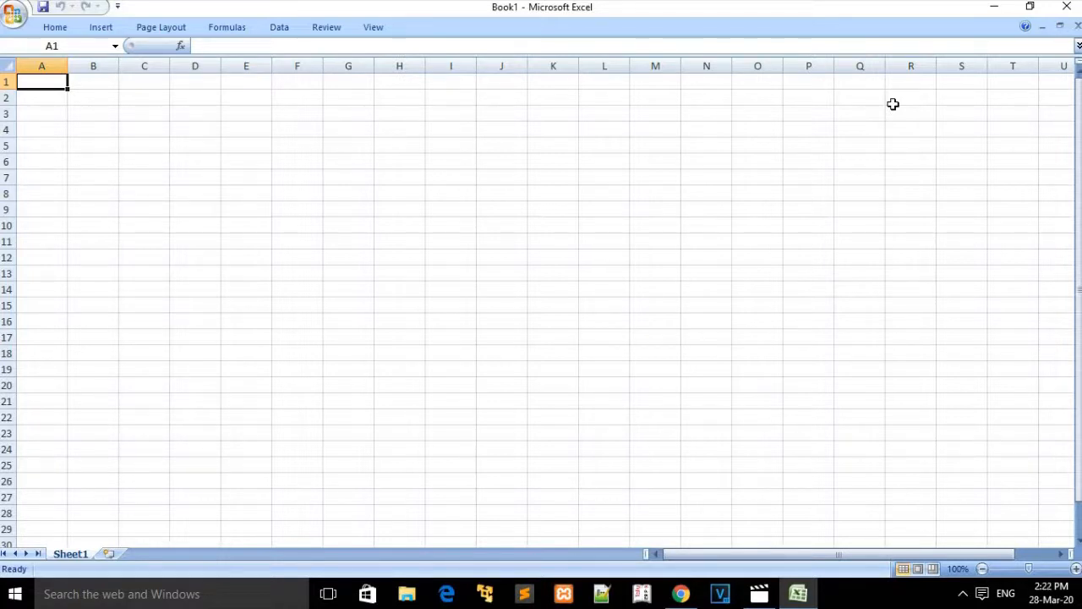
Step: Create Book2 from the Blank Workbook template in the New Workbook dialog
click(15, 16)
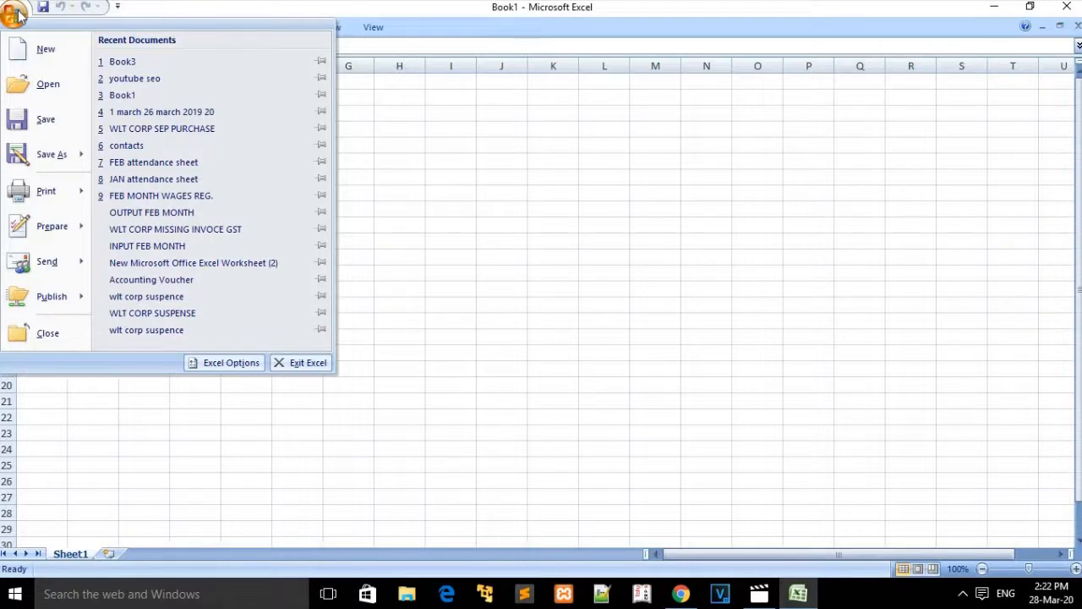
click(42, 51)
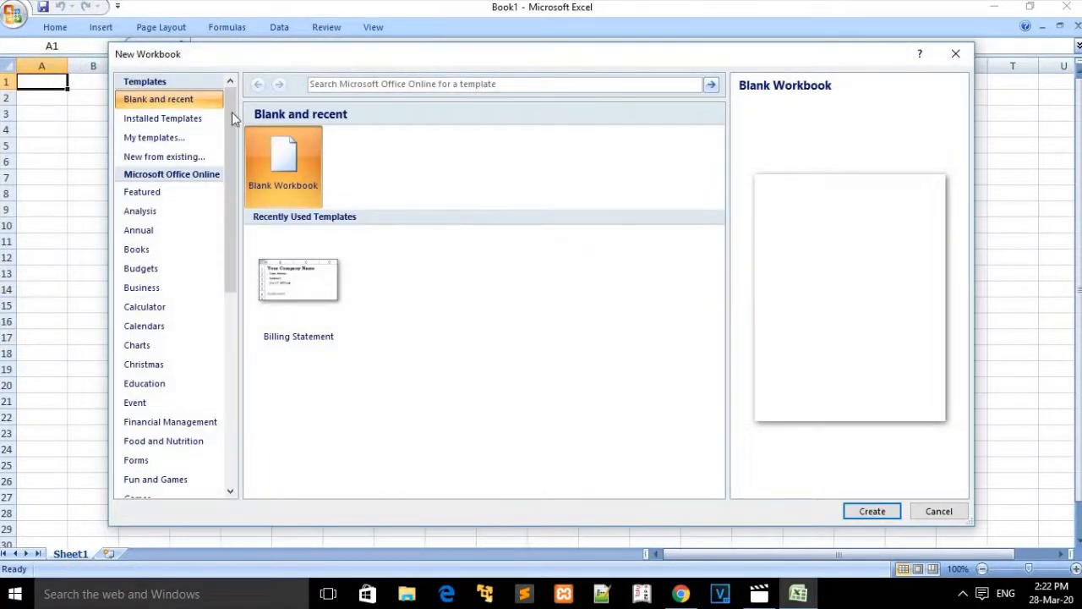
double_click(284, 171)
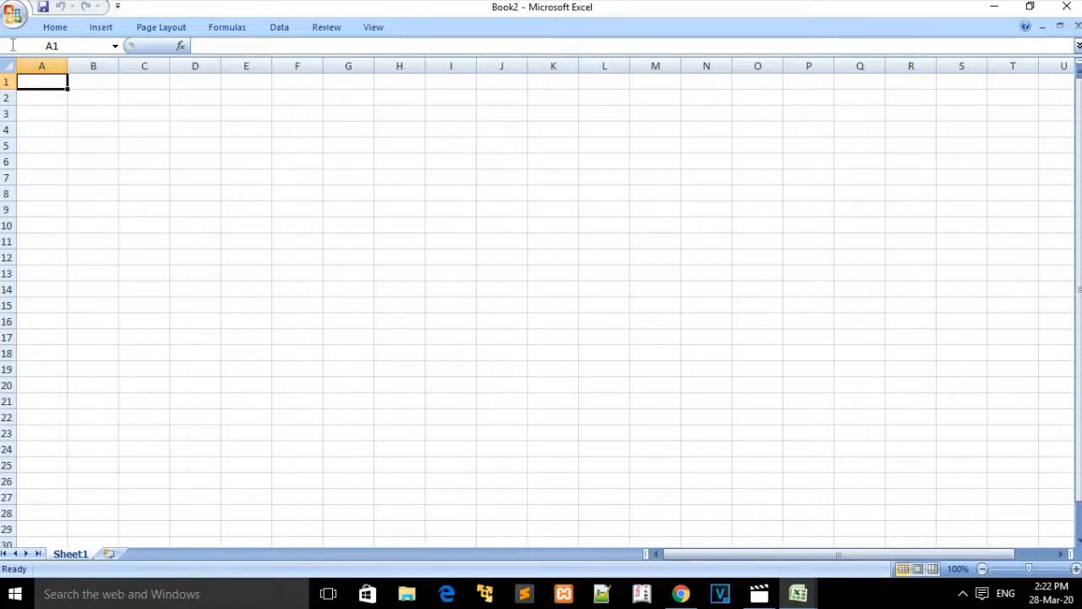
click(19, 12)
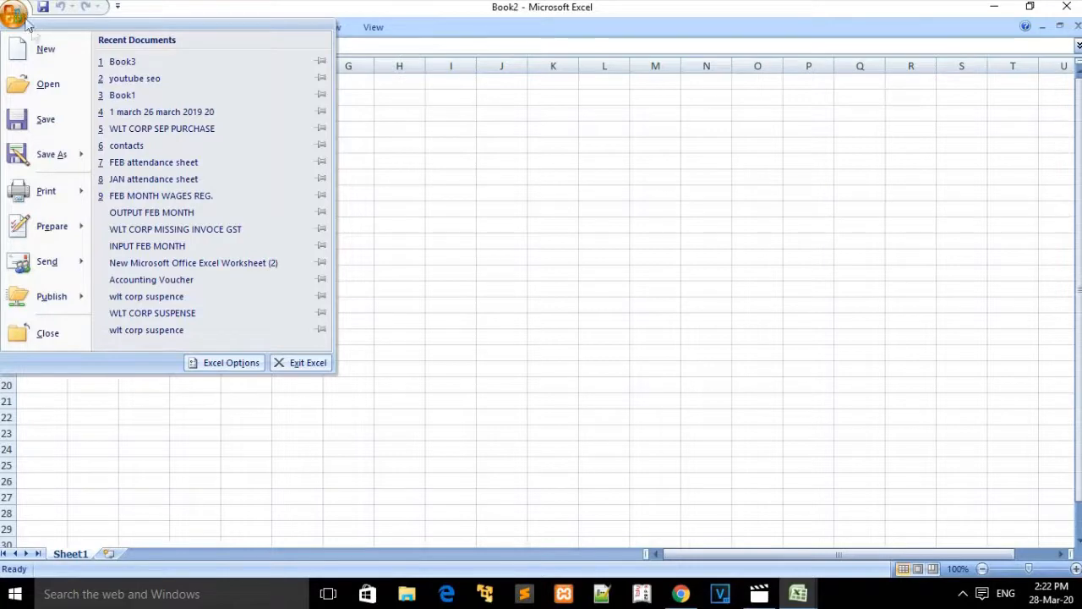
click(44, 49)
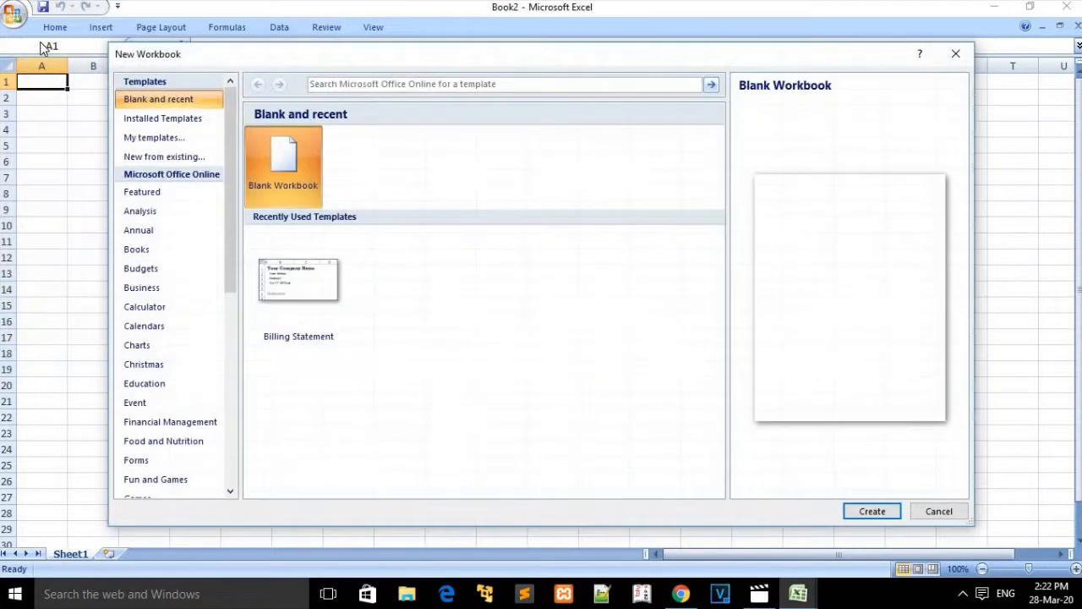
click(183, 127)
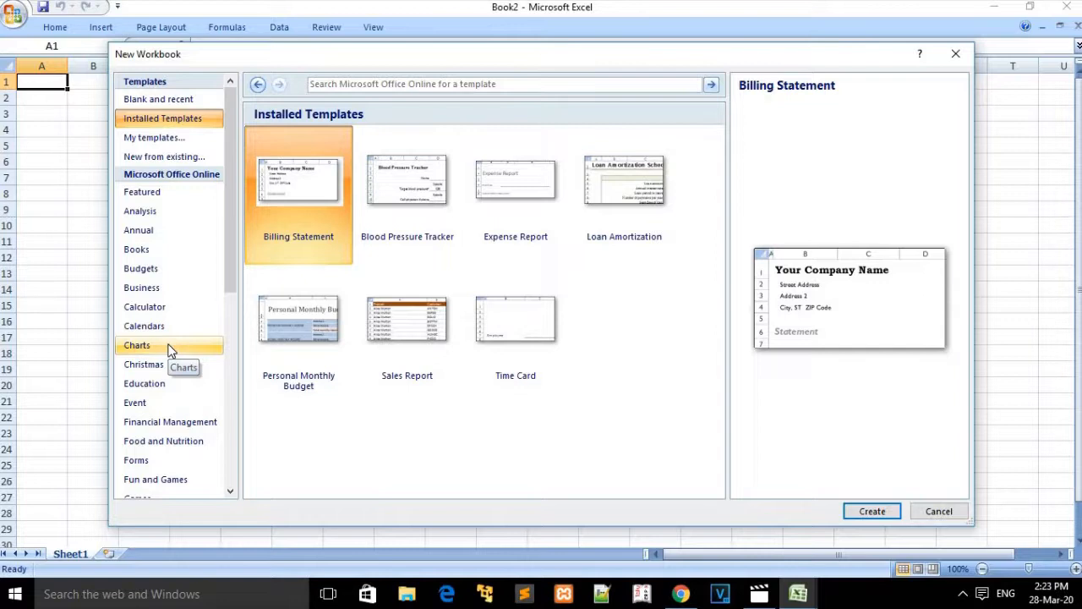
click(171, 146)
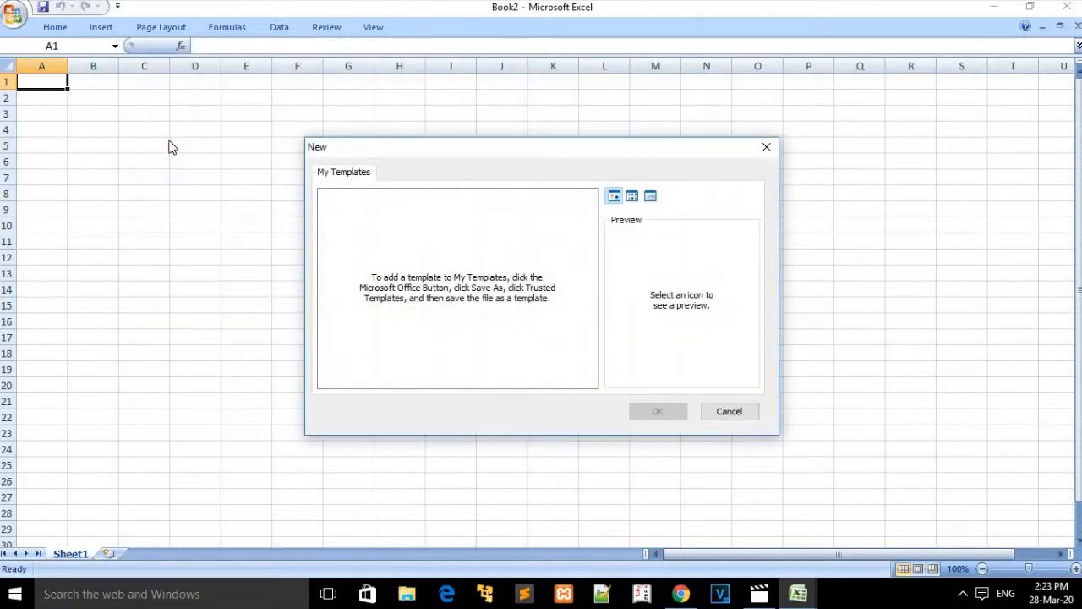
click(767, 149)
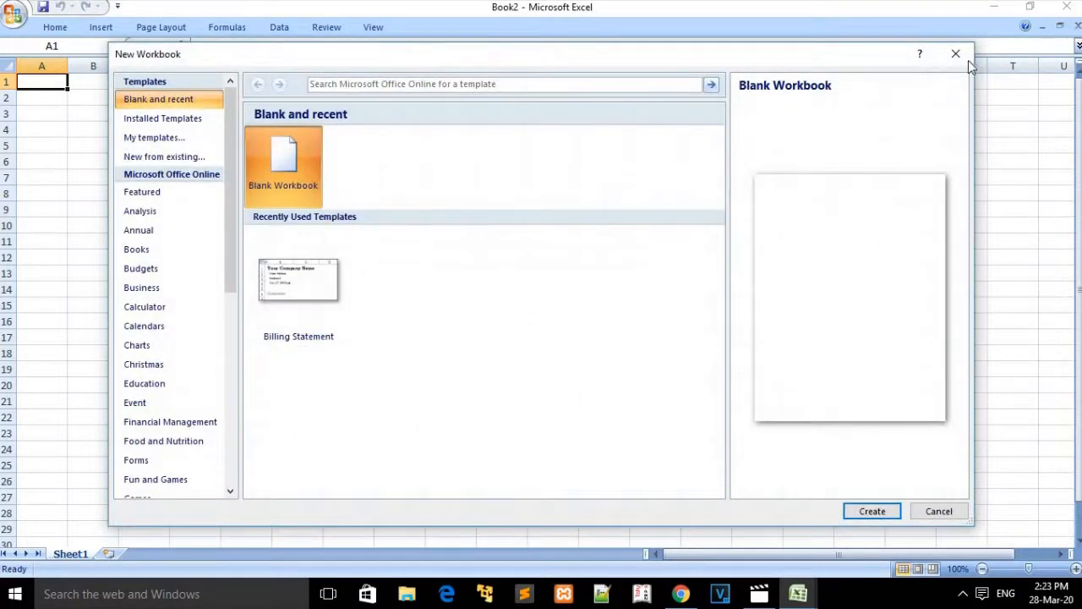
click(955, 54)
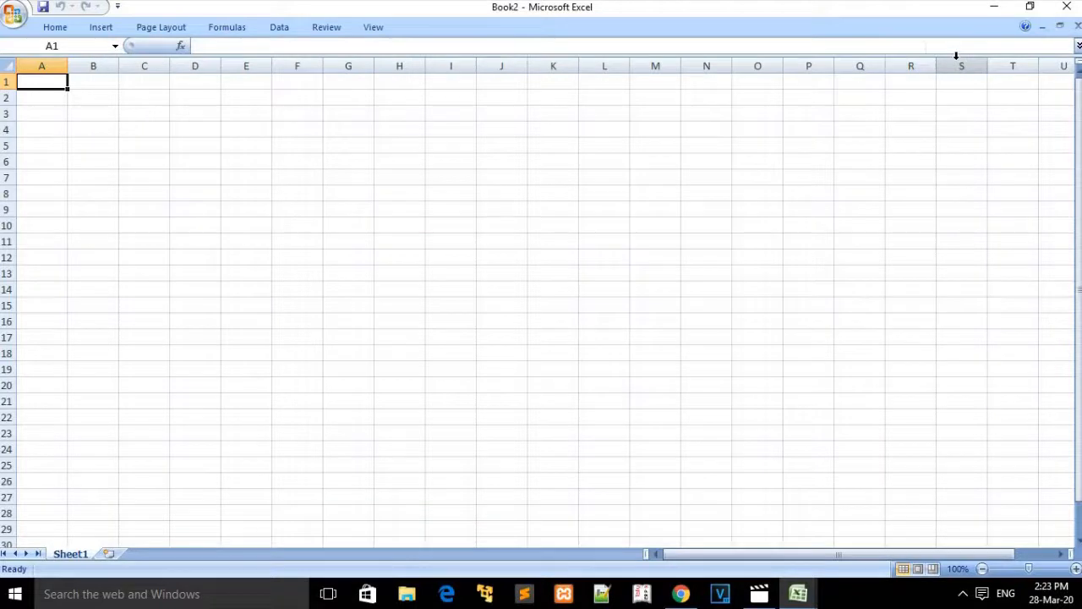
Step: Save the blank workbook to the Desktop with the file name NITESH
click(10, 15)
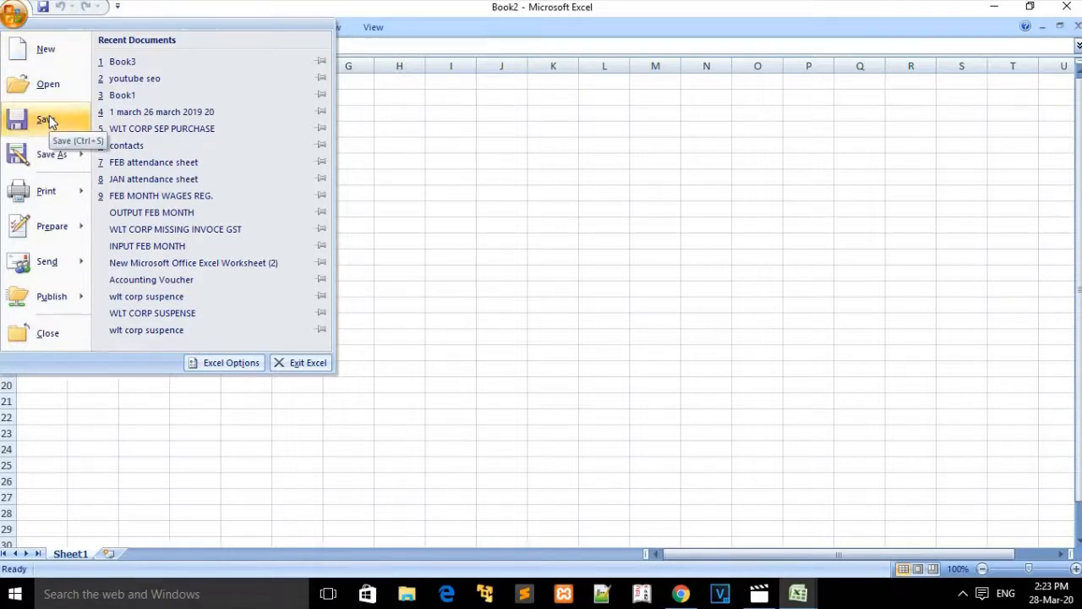
click(470, 235)
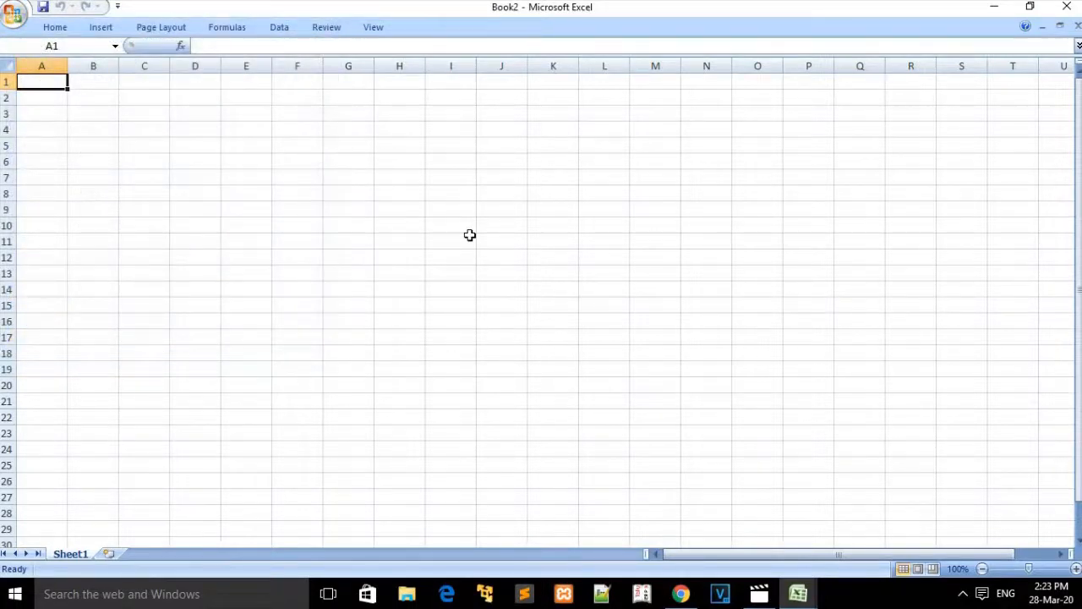
click(44, 9)
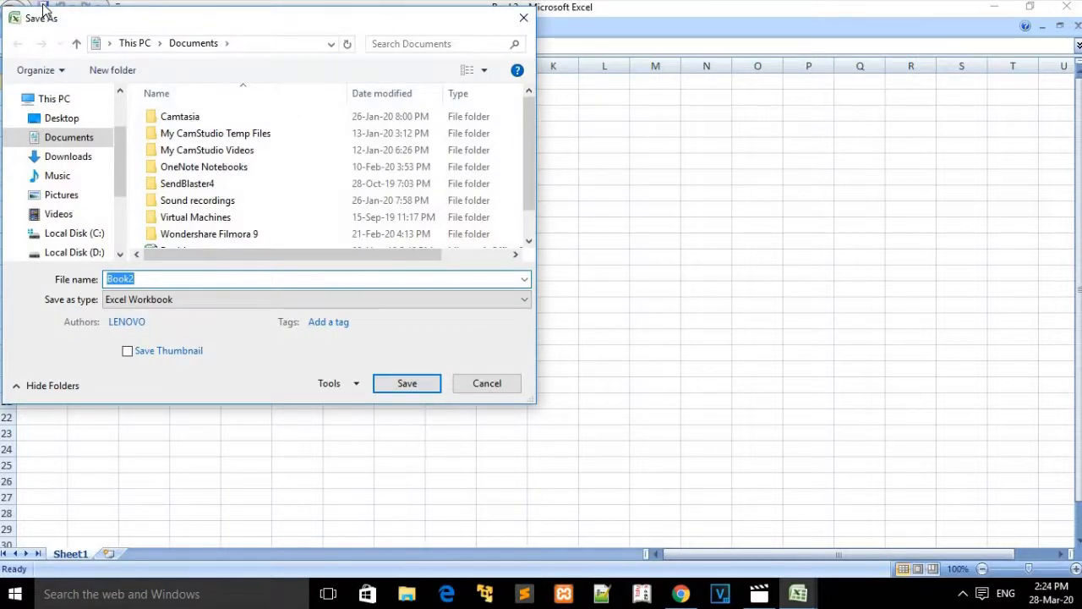
click(67, 118)
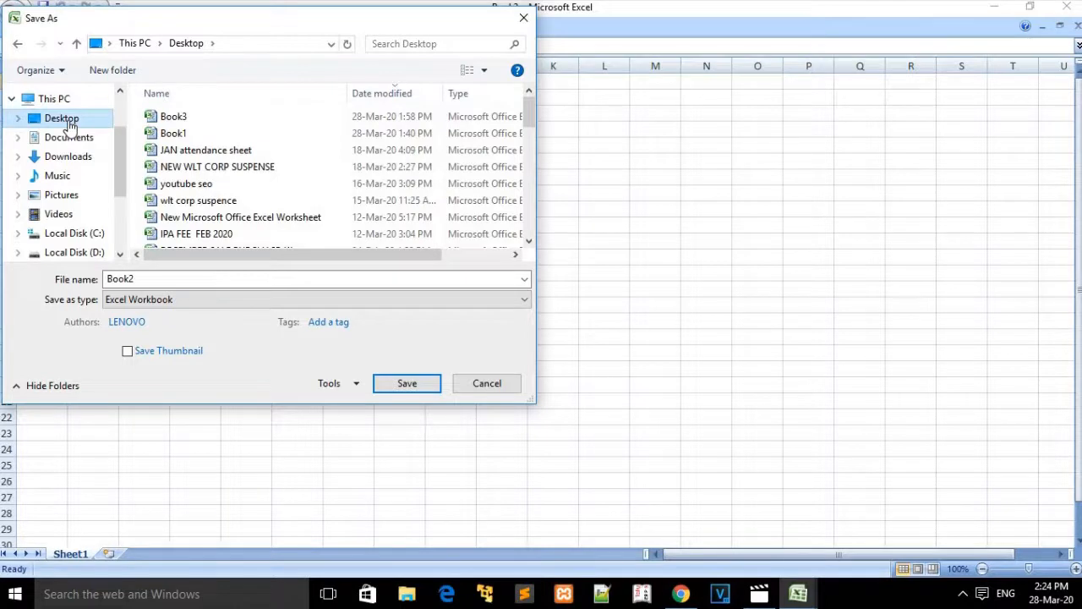
double_click(180, 280)
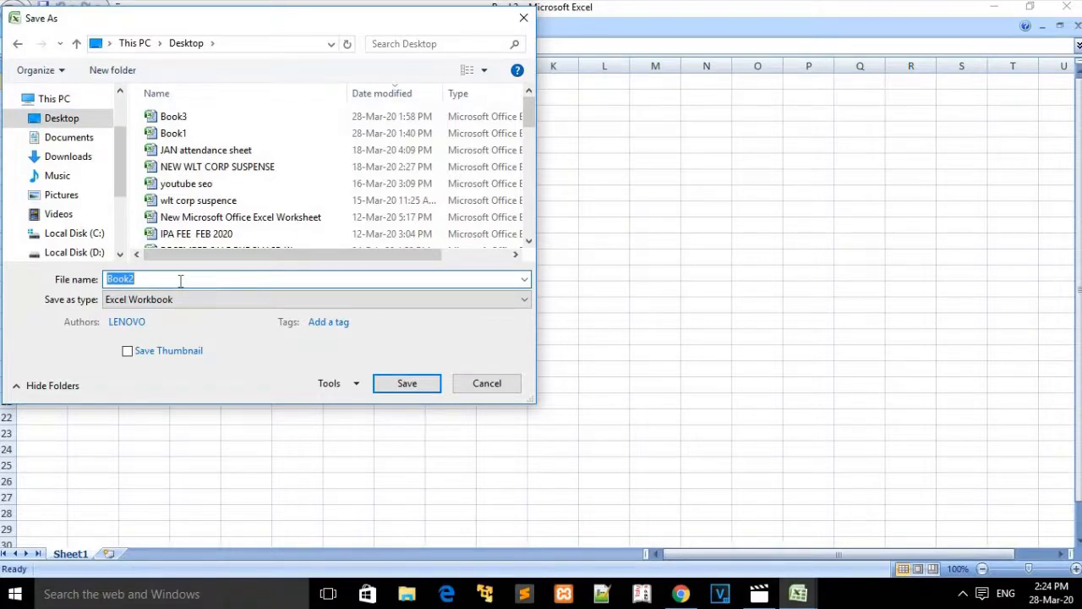
text(NITESH)
click(426, 382)
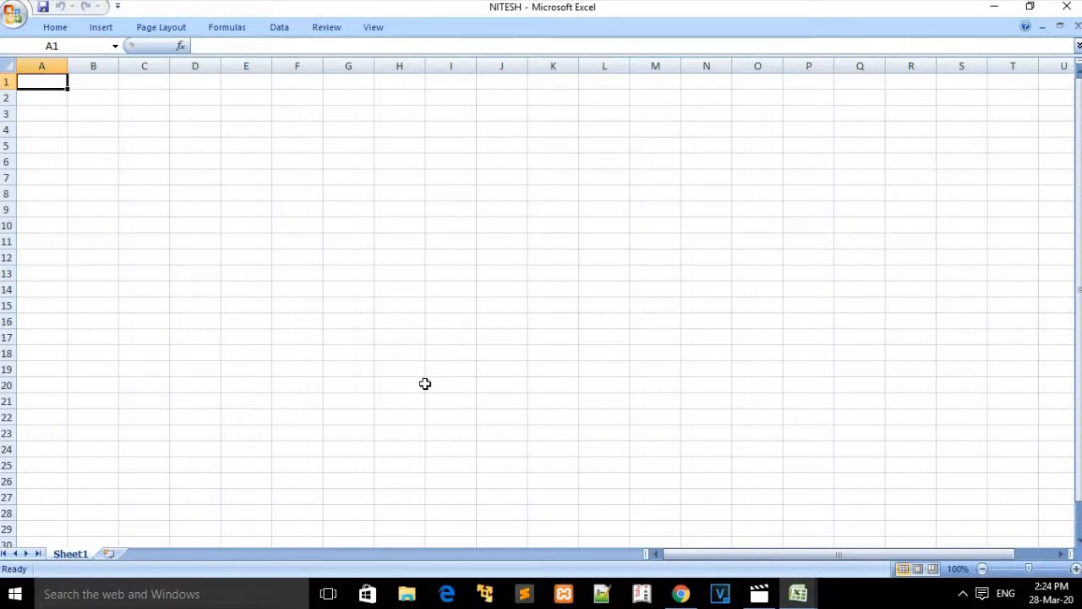
click(985, 12)
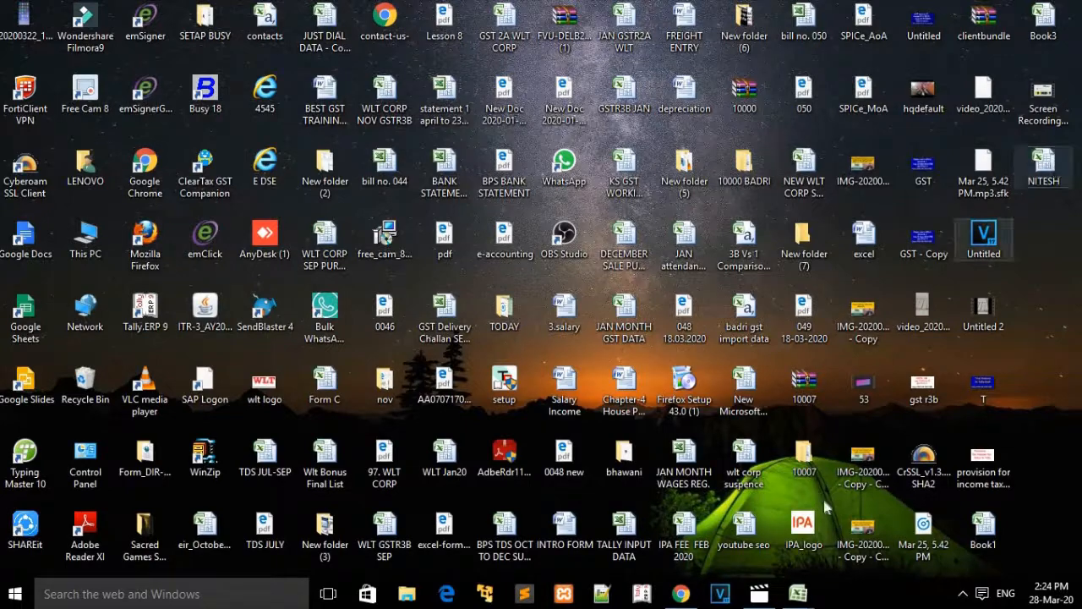
mouse_move(812, 597)
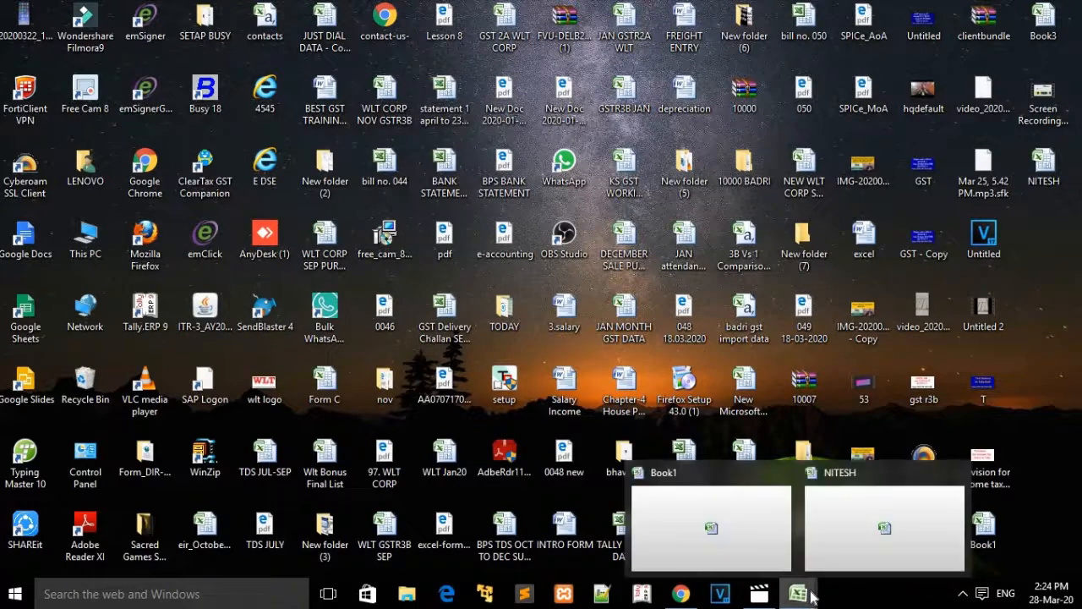
click(853, 546)
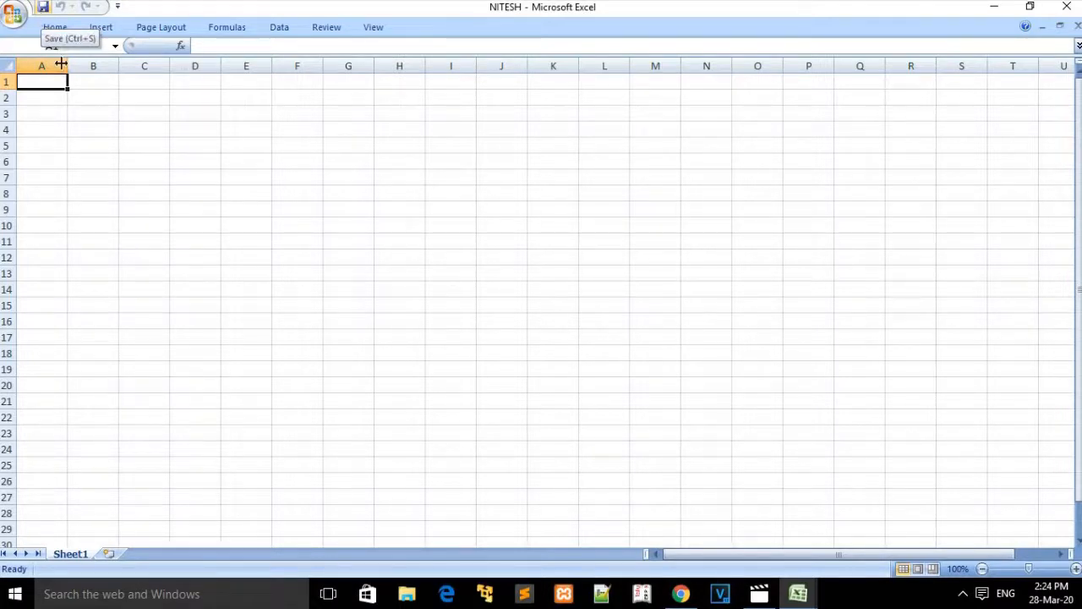
Step: Widen column A to about 10.29 characters
drag(67, 68, 79, 78)
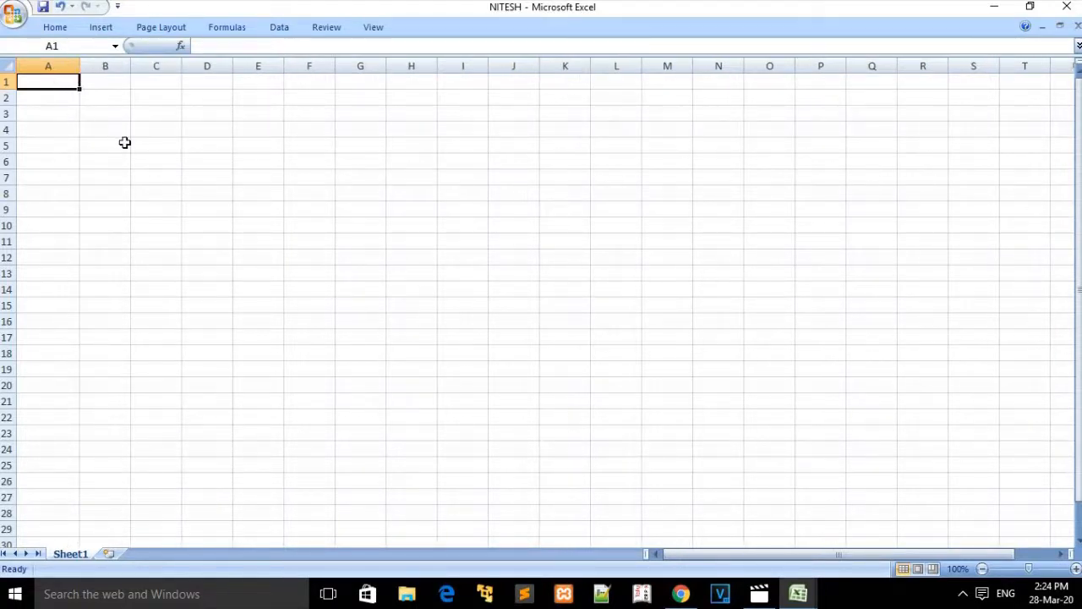
click(123, 143)
click(63, 89)
Step: Select row 2 through column P and column A rows 1–22, then pick cell B5
drag(64, 88, 528, 99)
drag(698, 98, 835, 95)
drag(59, 85, 28, 419)
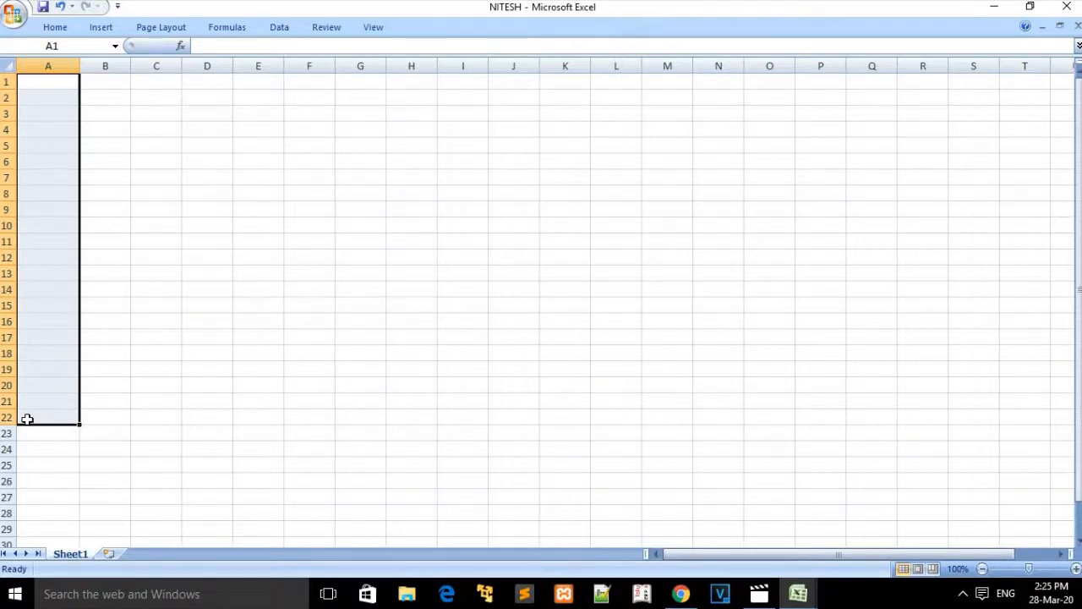
click(125, 330)
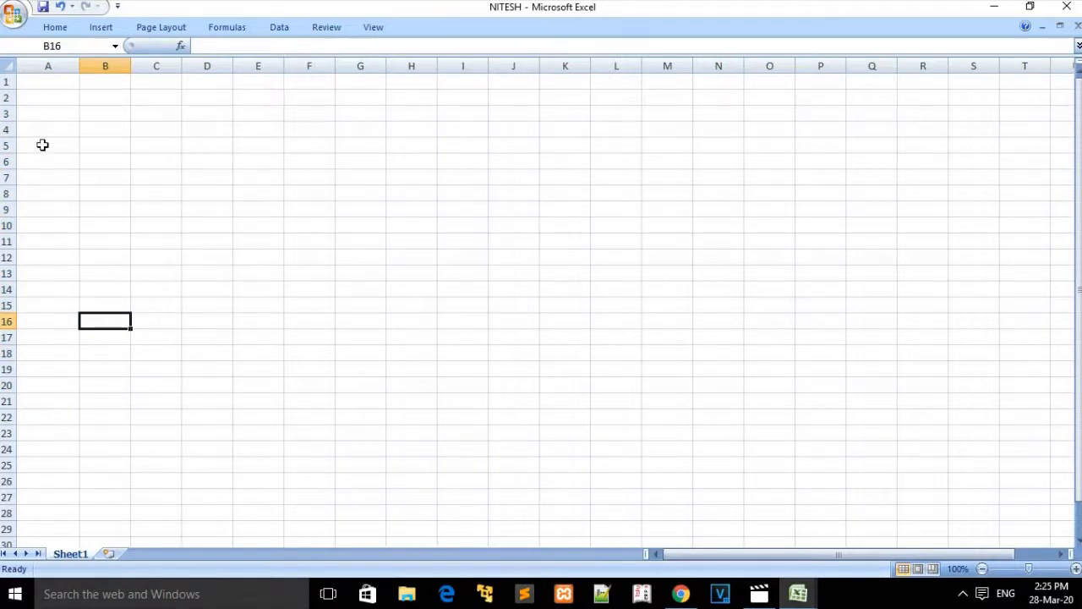
click(92, 148)
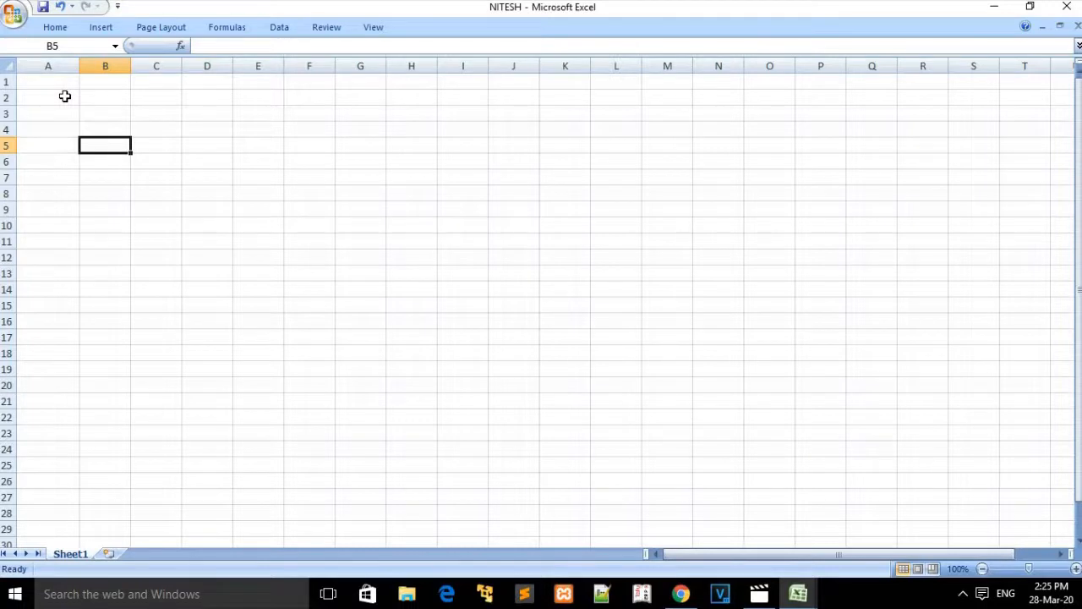
Step: Undo the column A width change and enter RAM in cell B5
click(60, 7)
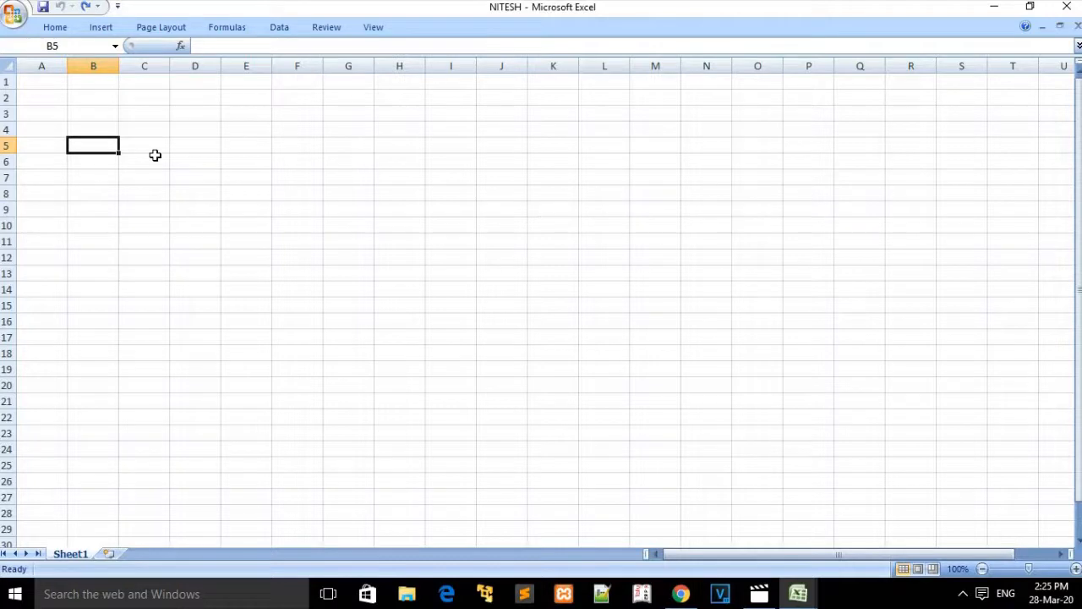
text(RAM)
click(113, 164)
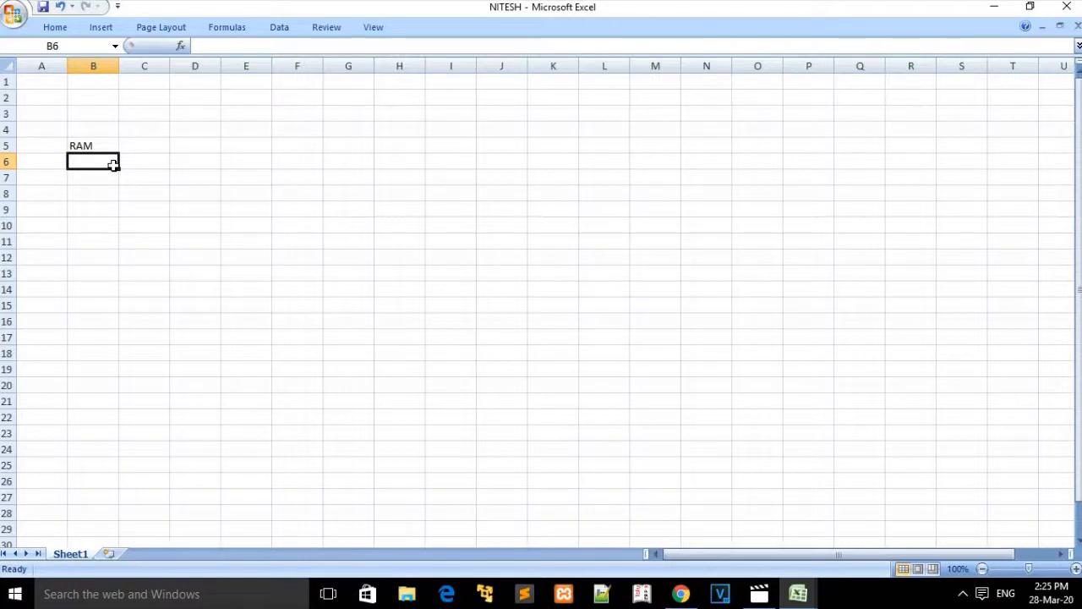
Step: Undo the RAM entry with Ctrl+Z and retype RAM in B5
key(ctrl+z)
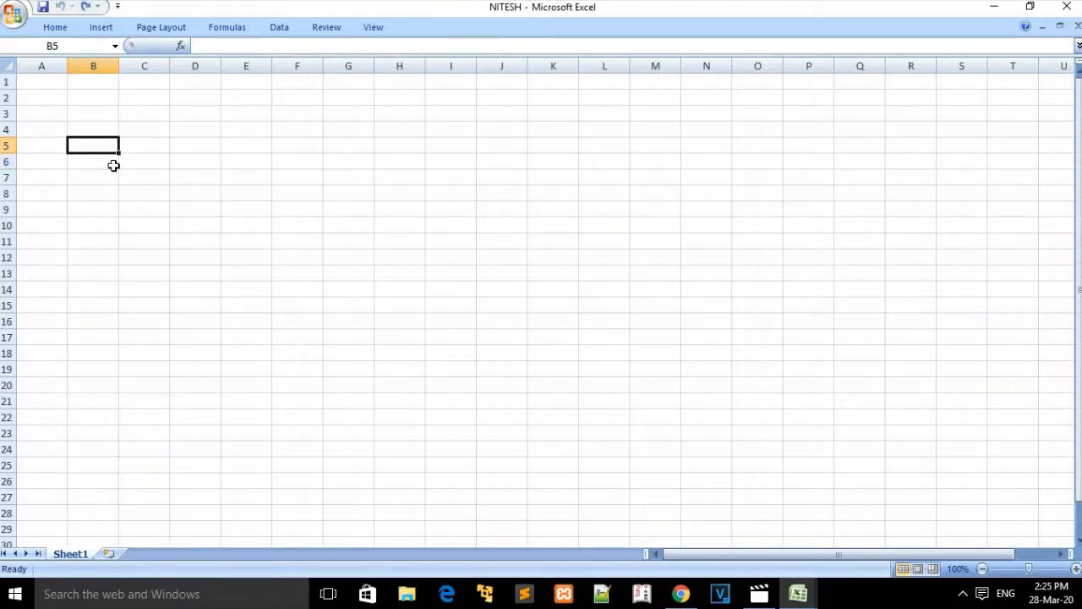
text(RAM)
click(96, 174)
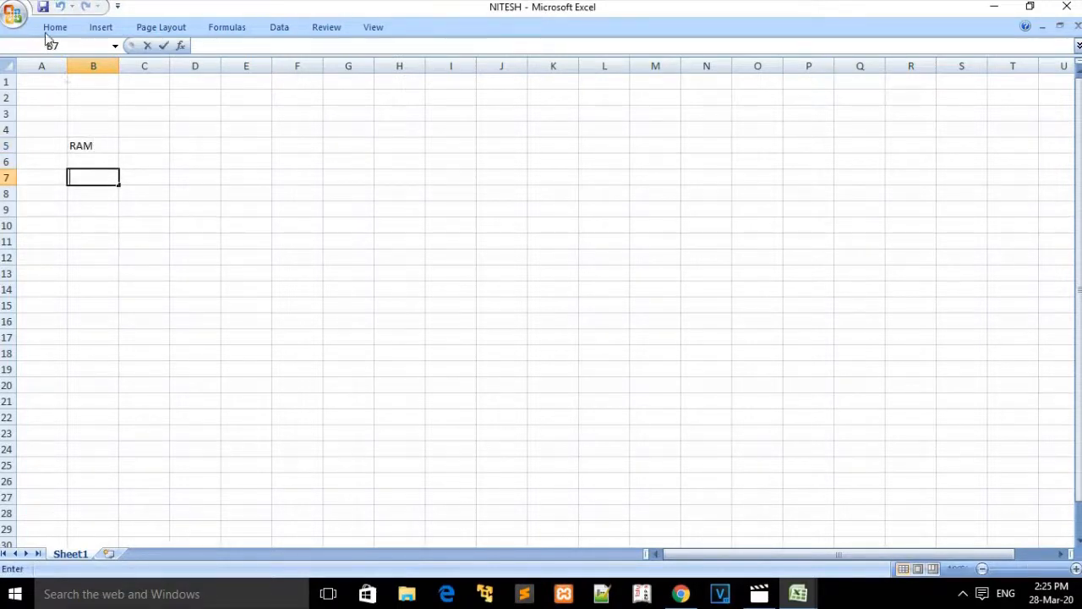
click(151, 131)
click(96, 144)
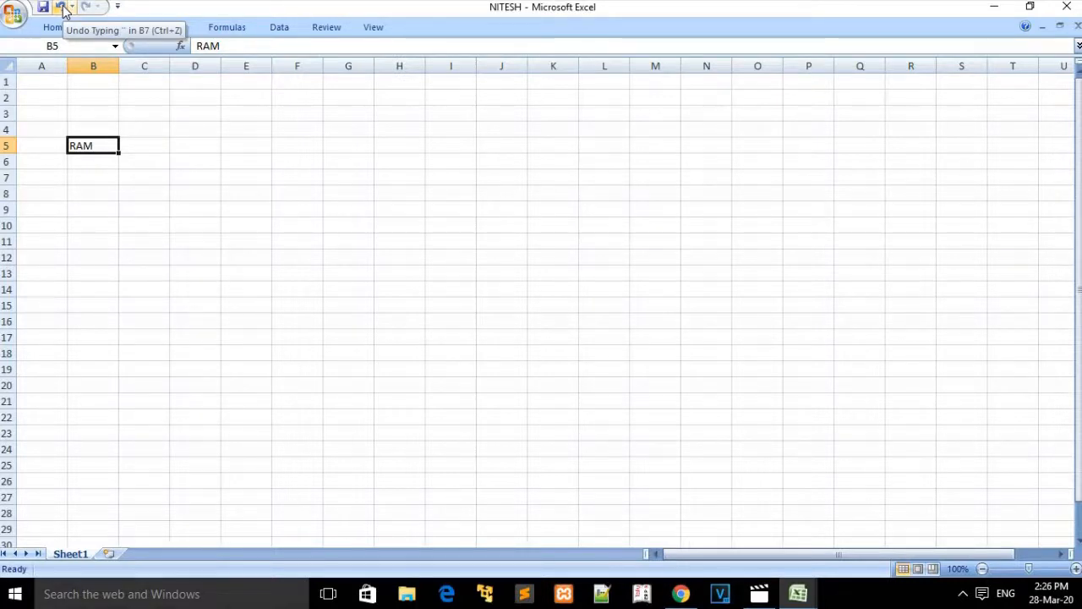
click(150, 148)
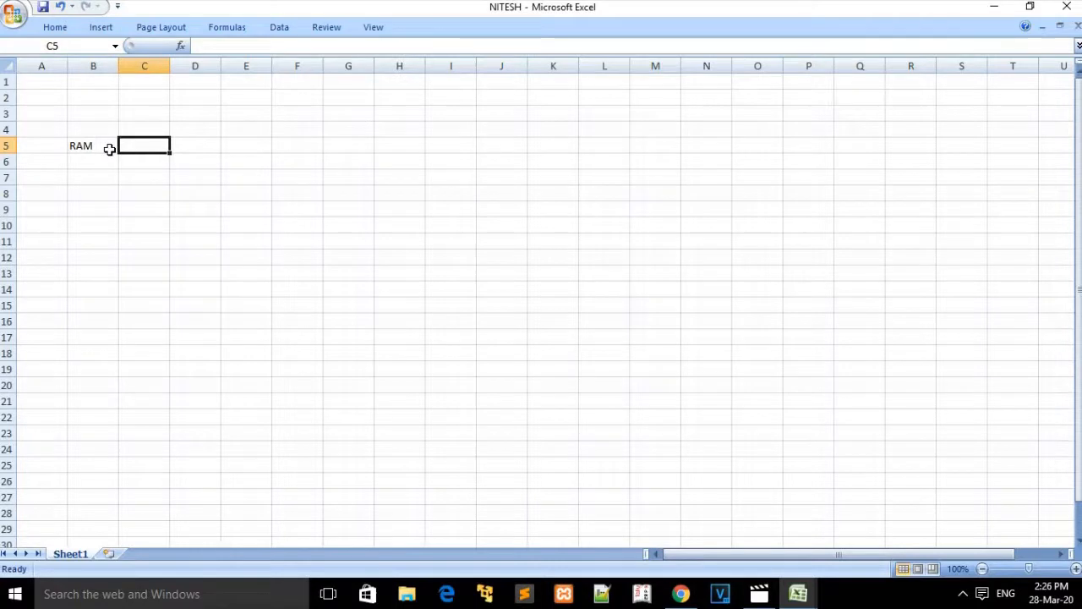
click(109, 149)
key(ctrl+z)
key(ctrl+z)
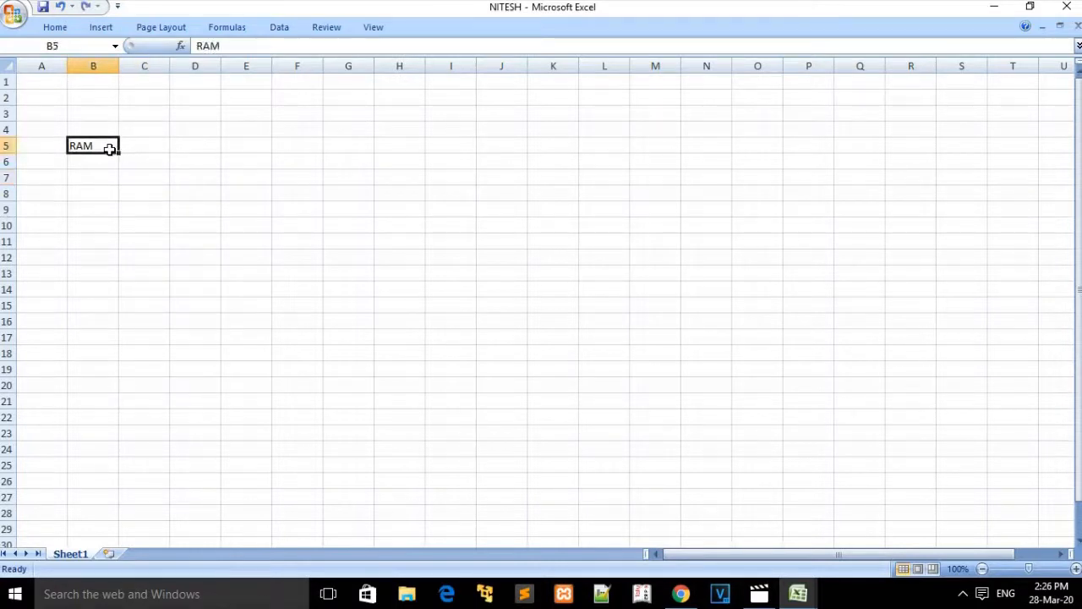
key(ctrl+z)
key(ctrl+y)
click(98, 6)
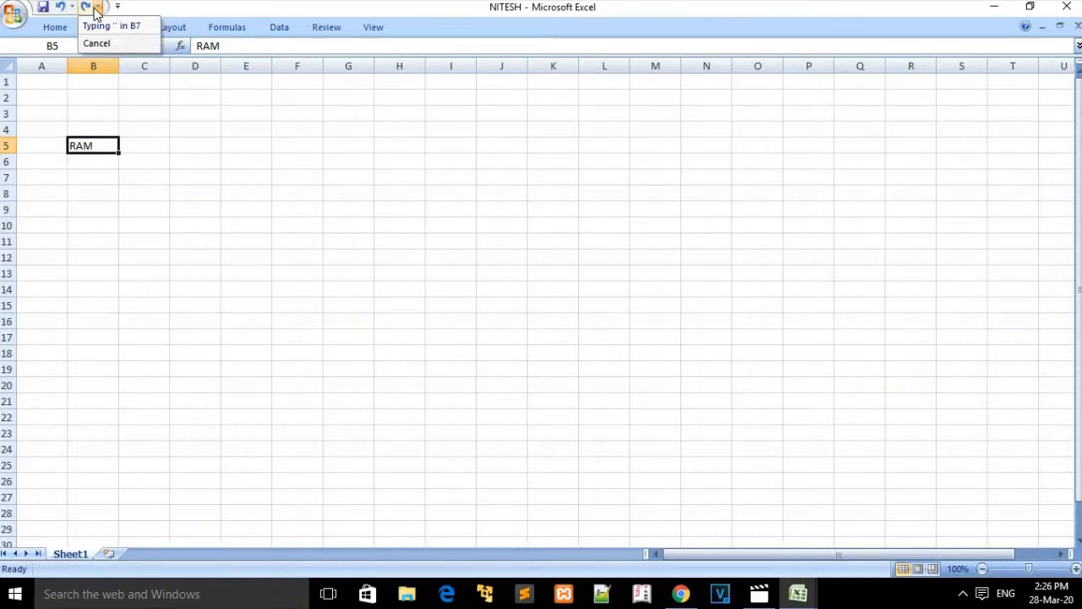
click(181, 121)
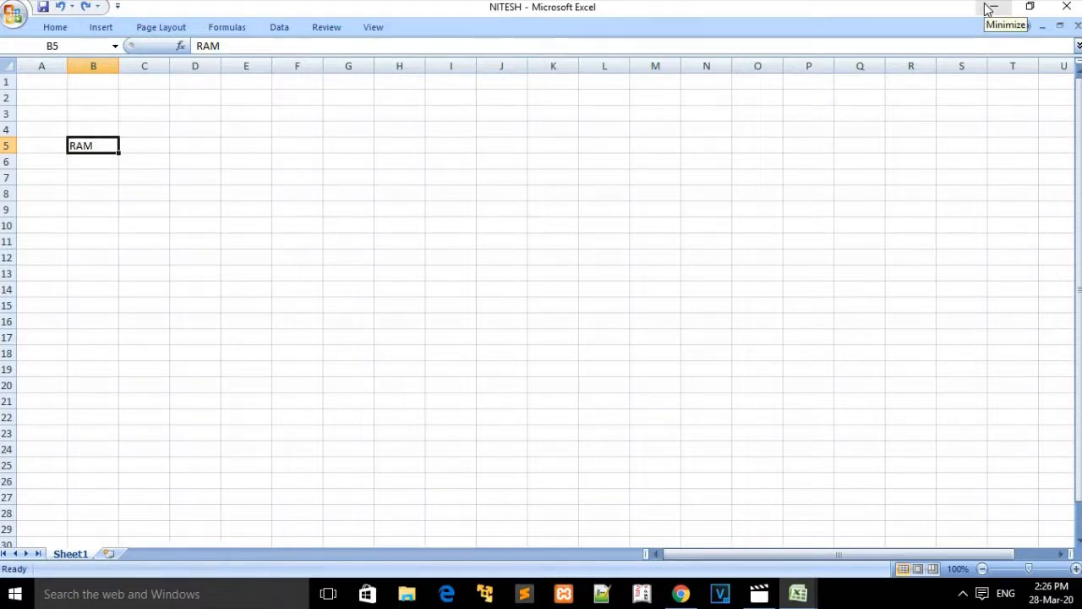
click(1030, 9)
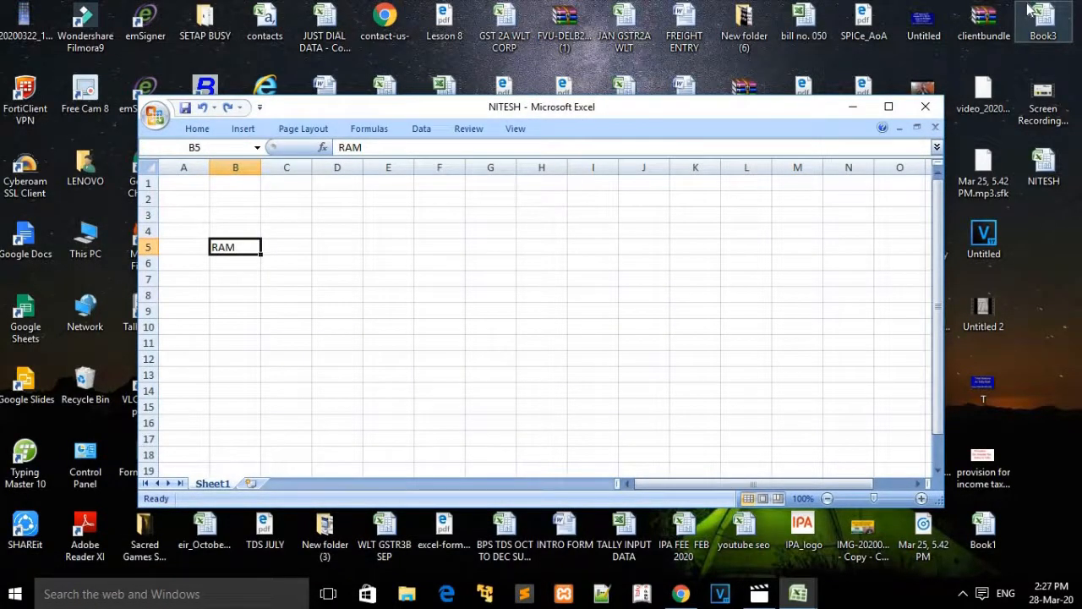
click(889, 107)
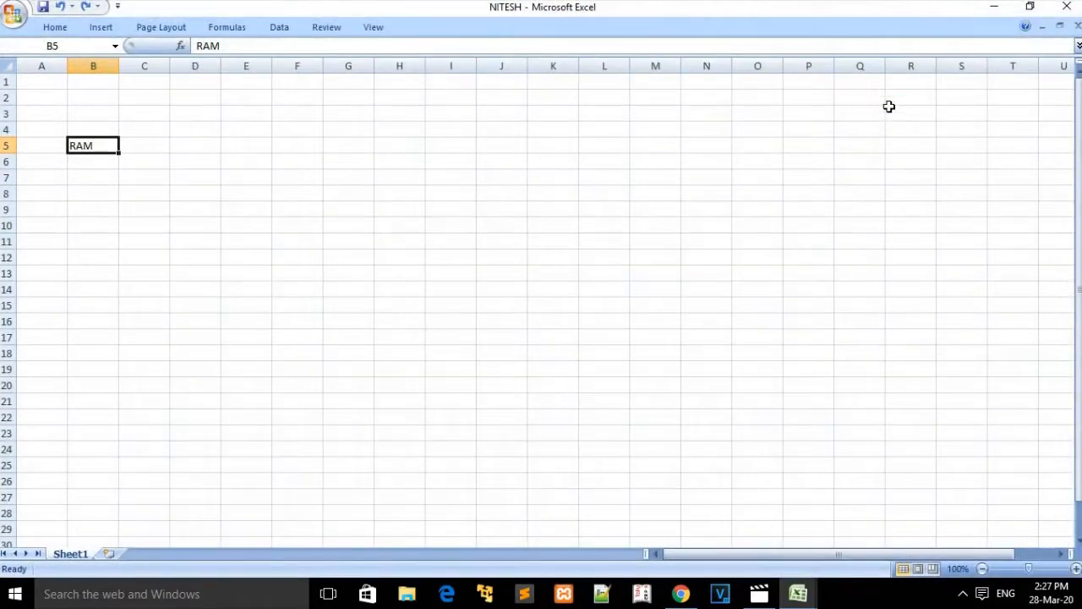
click(1026, 28)
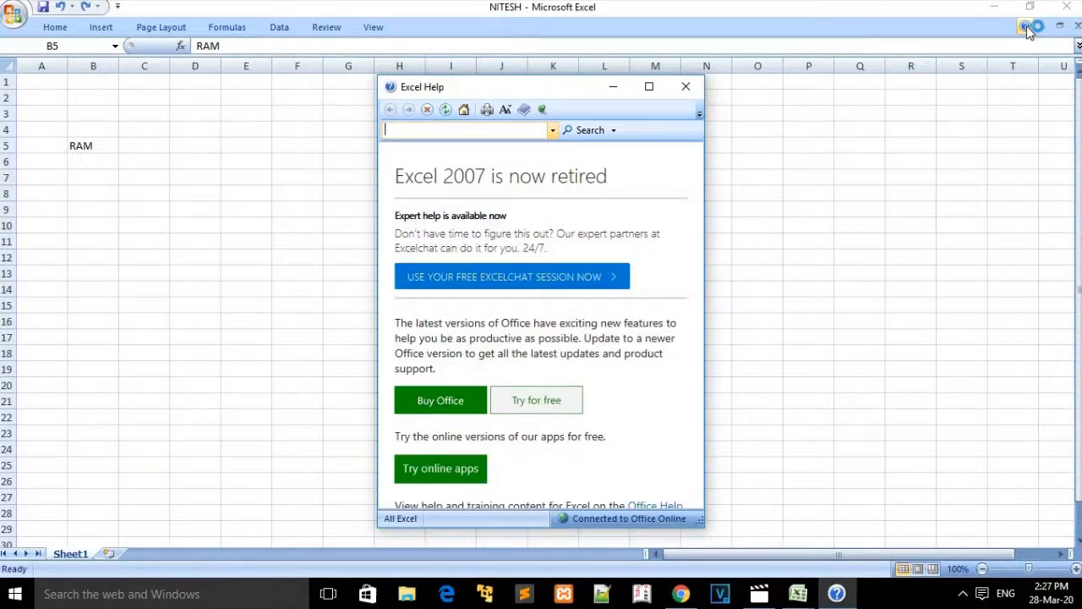
click(689, 88)
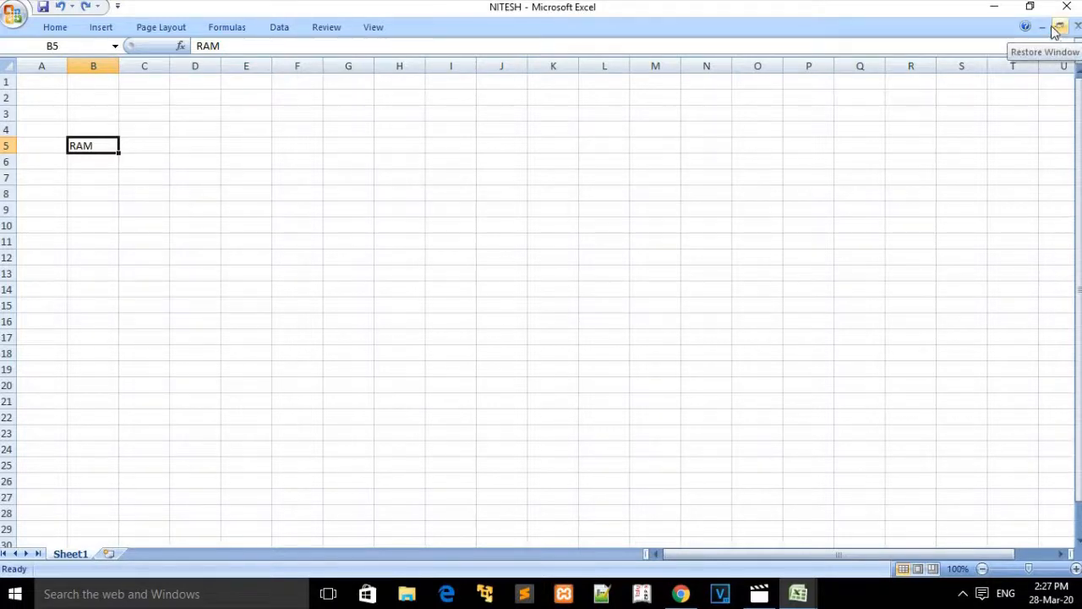
click(233, 207)
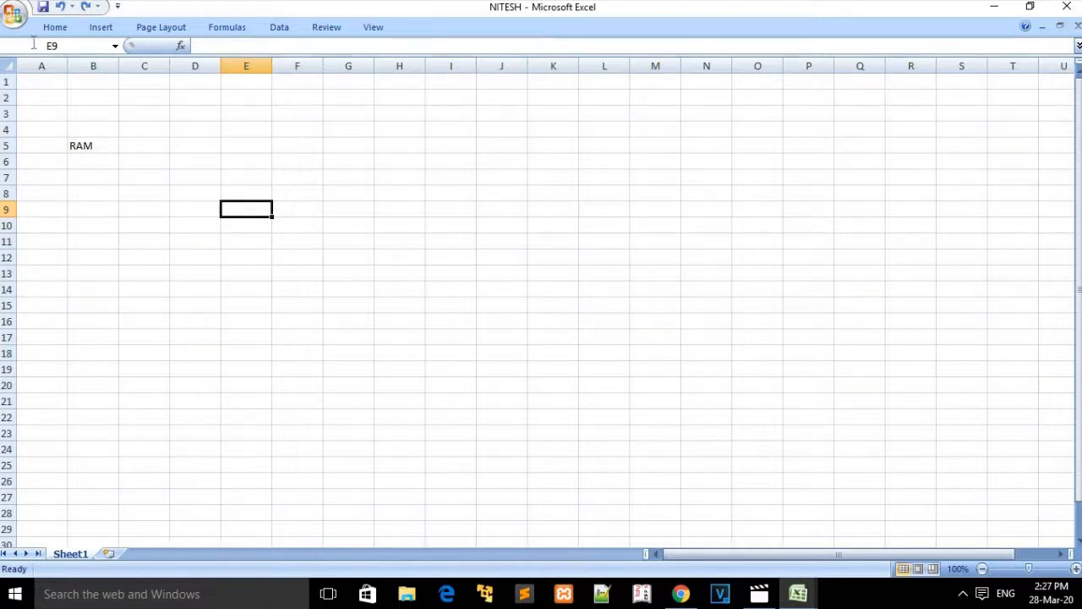
Step: Browse the Home commands while selecting cells B5, E6 and E5
click(55, 27)
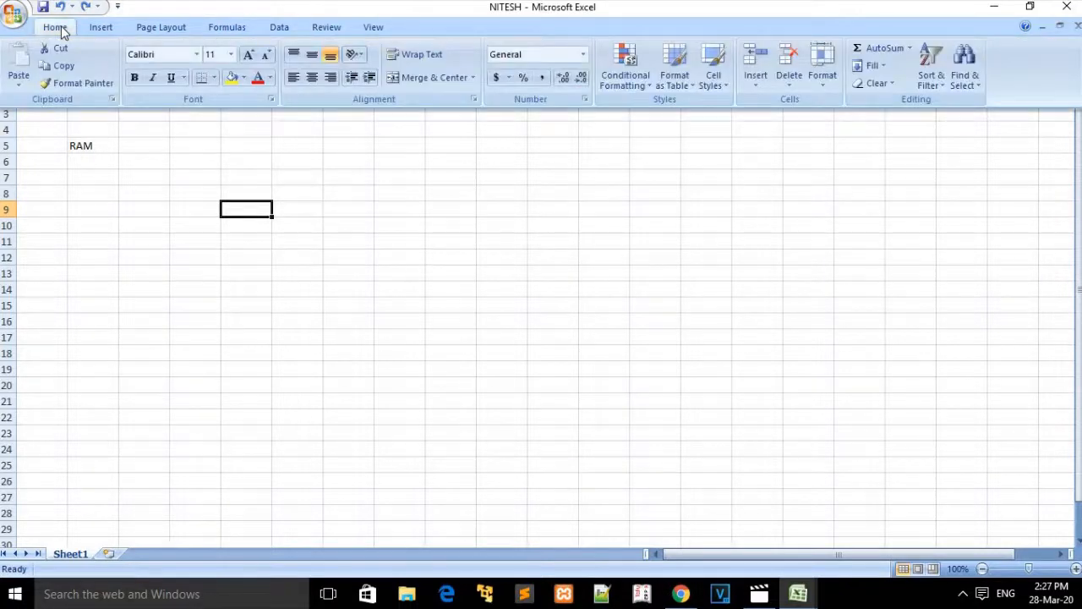
click(117, 198)
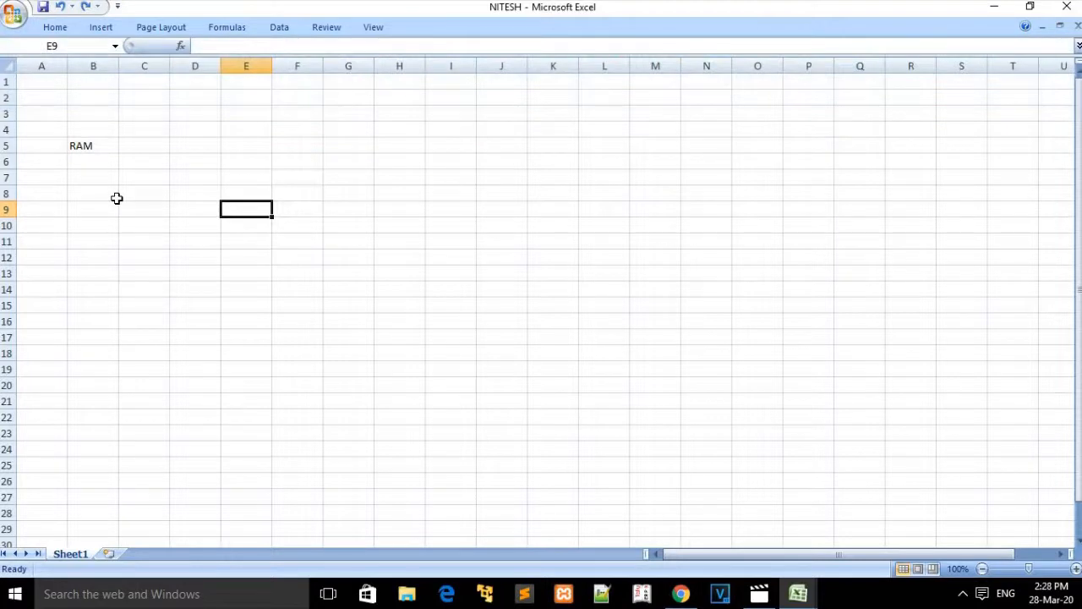
click(88, 154)
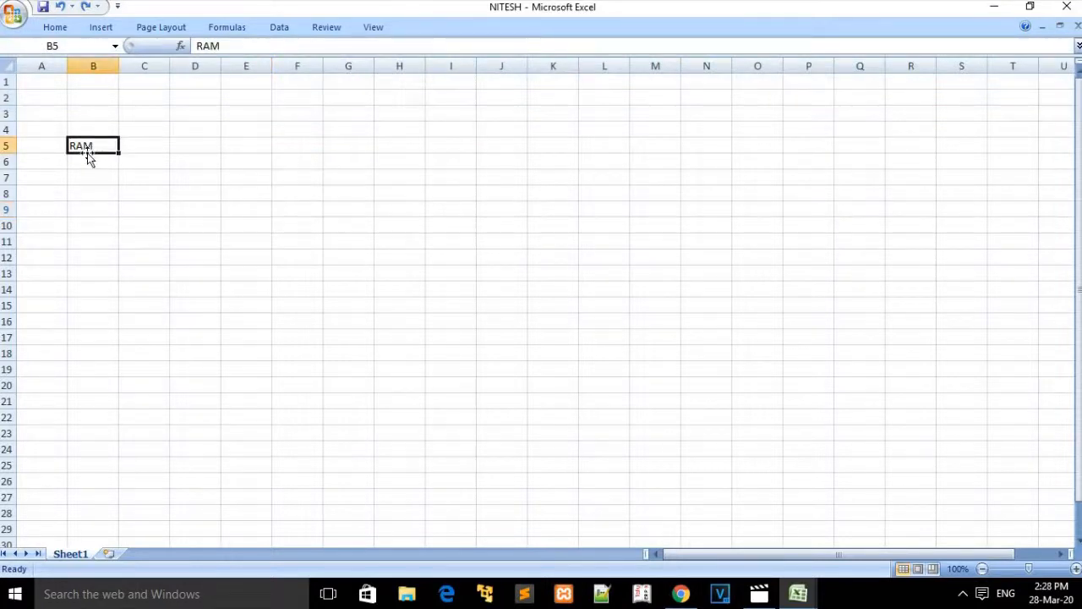
click(65, 31)
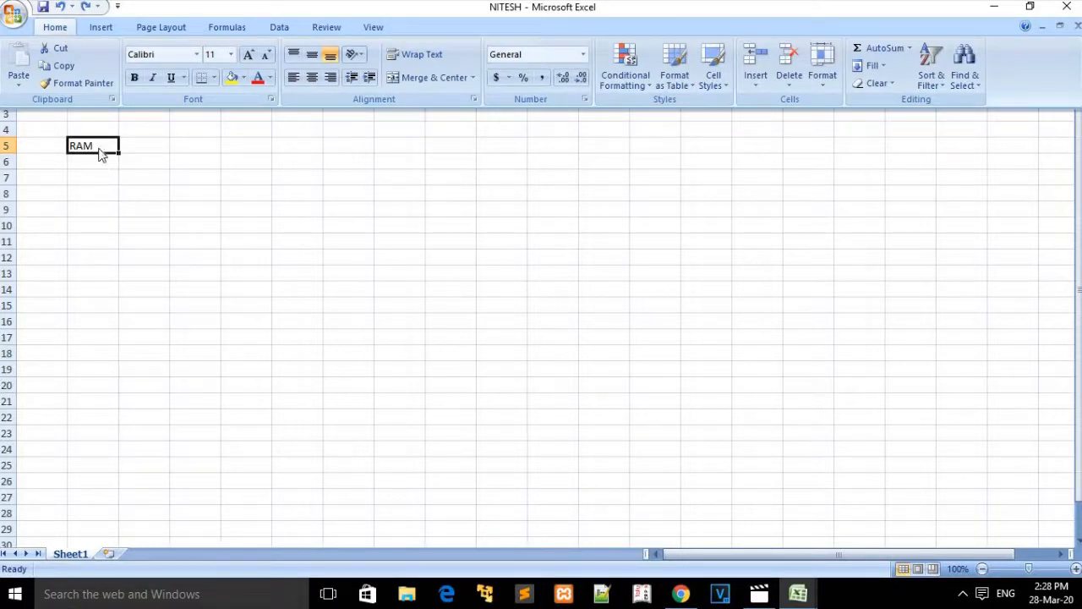
click(251, 168)
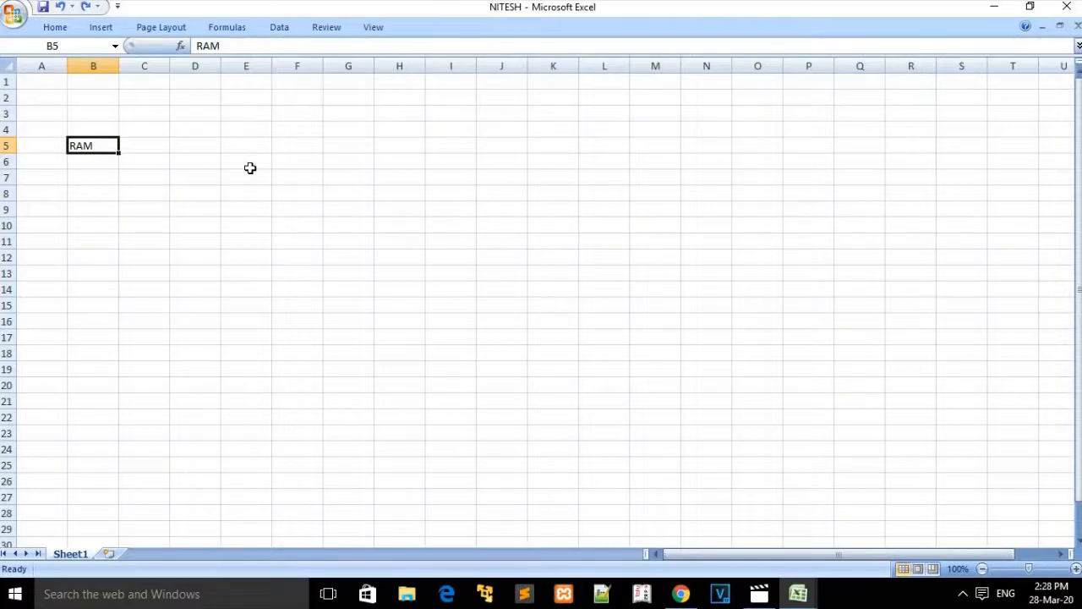
click(250, 168)
click(249, 145)
Step: Cut RAM from cell B5 and paste it into E5
click(93, 146)
click(62, 30)
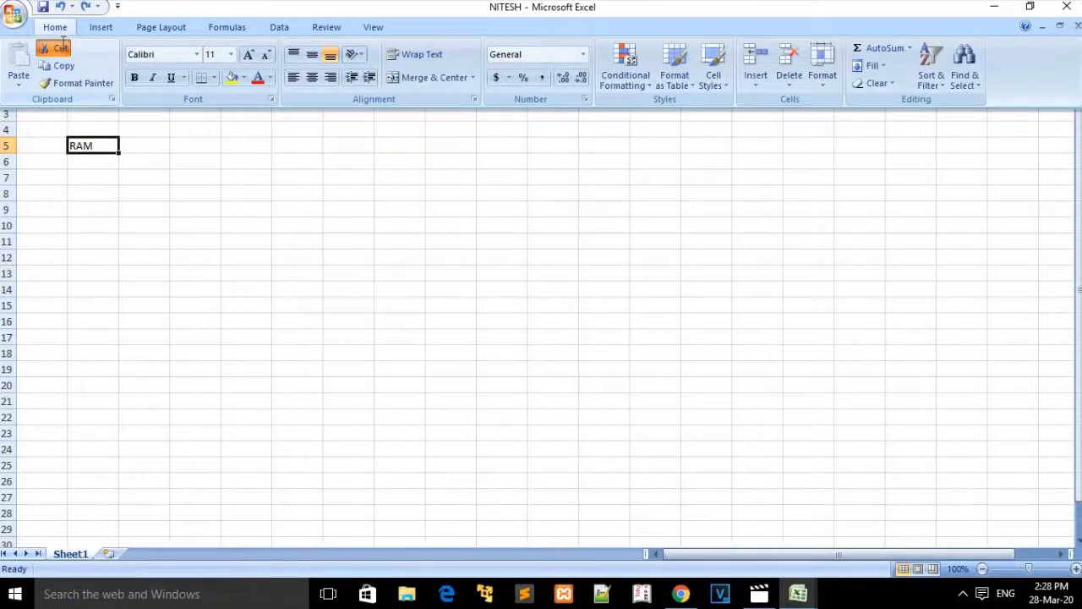
click(59, 48)
click(245, 148)
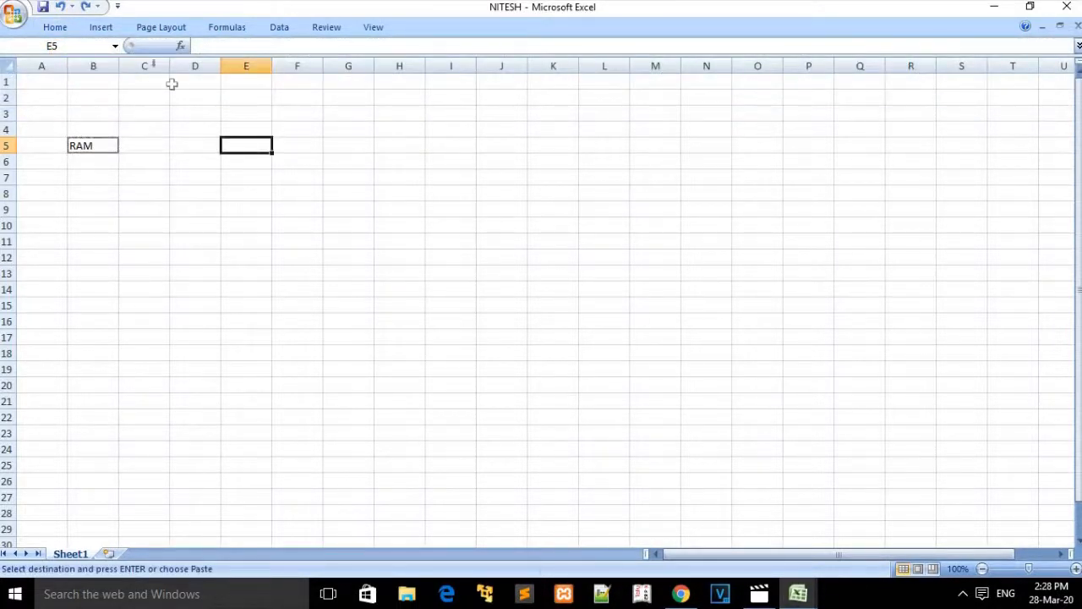
click(59, 31)
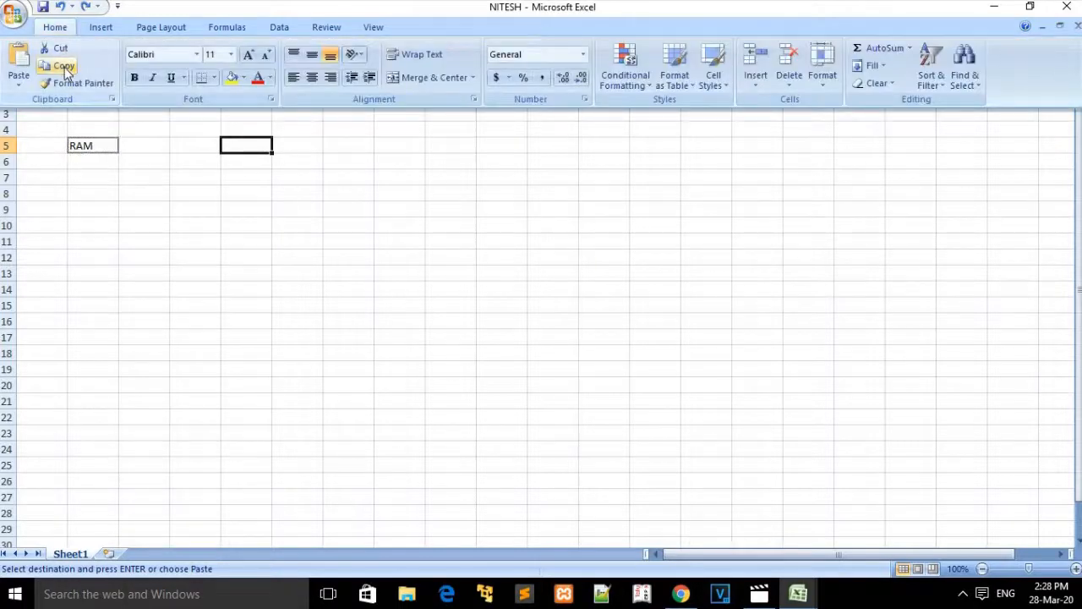
click(19, 63)
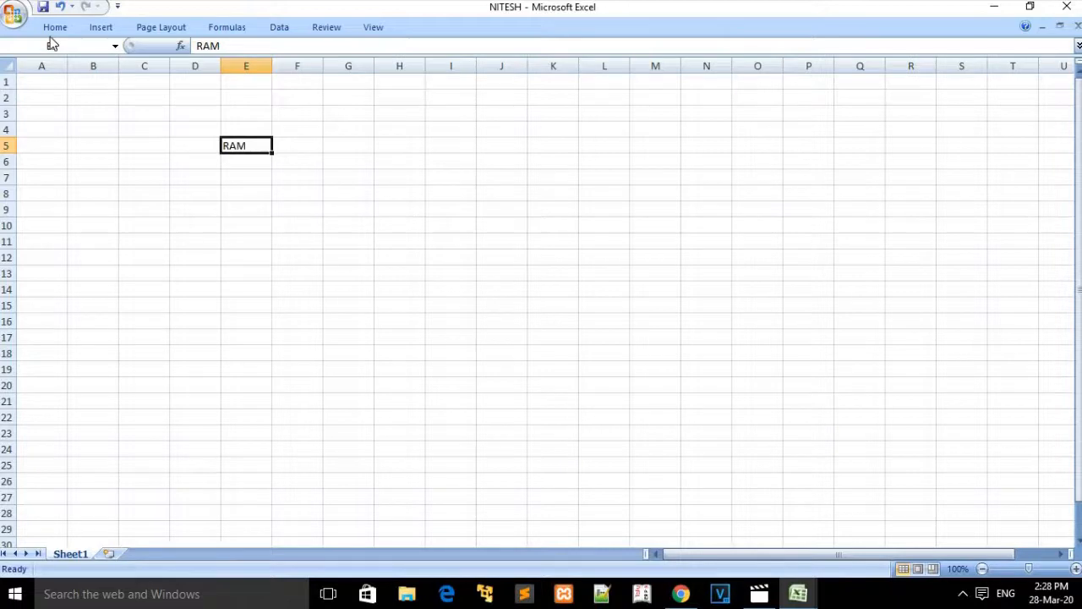
Step: Copy RAM from E5 and paste it into cell B6 using Home commands
right_click(242, 145)
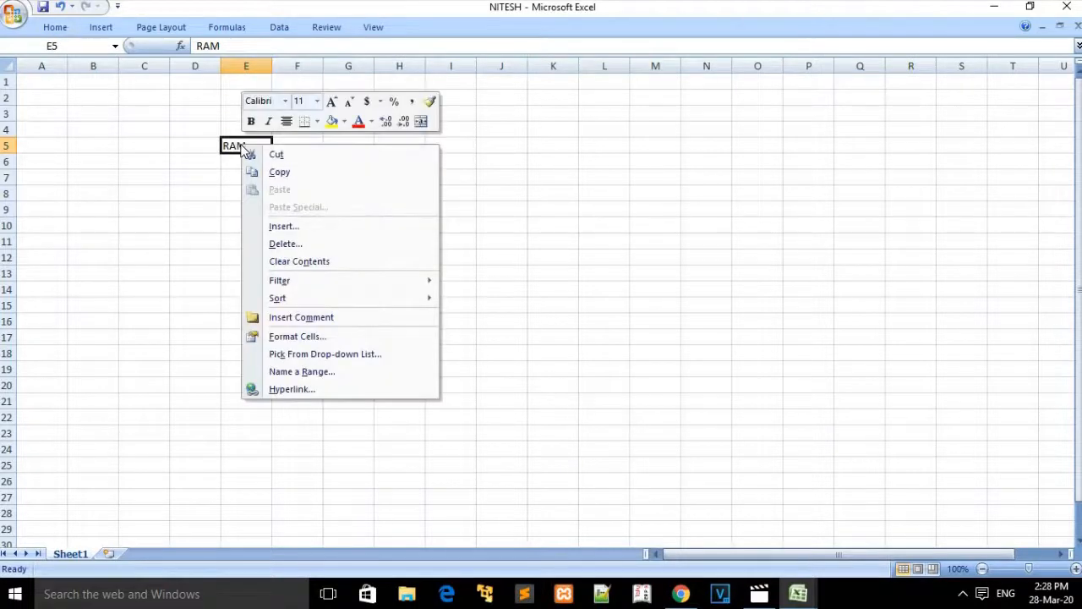
click(229, 146)
click(60, 29)
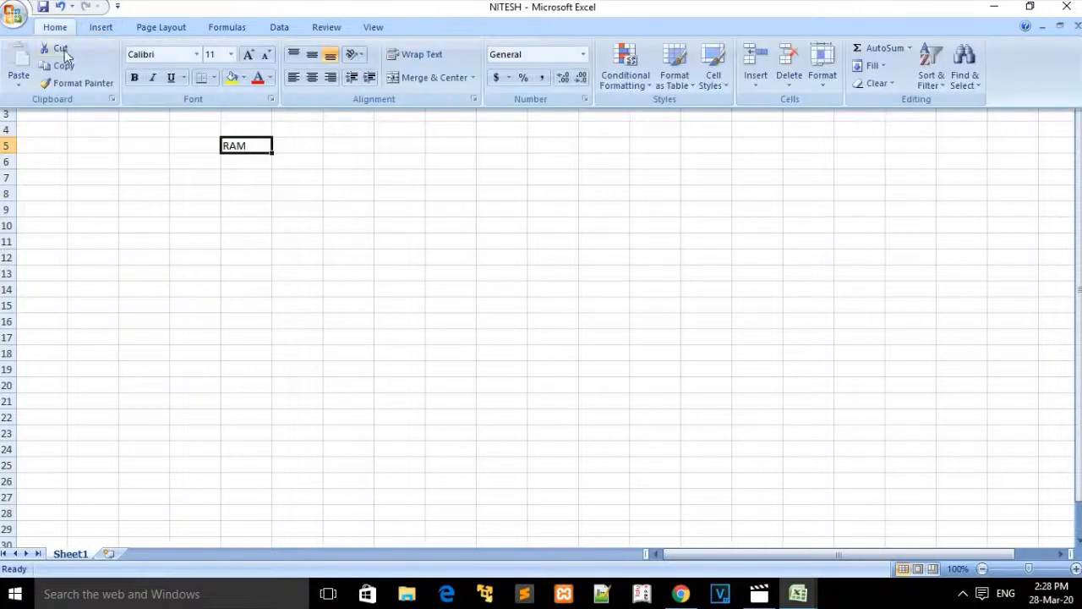
click(65, 66)
click(95, 160)
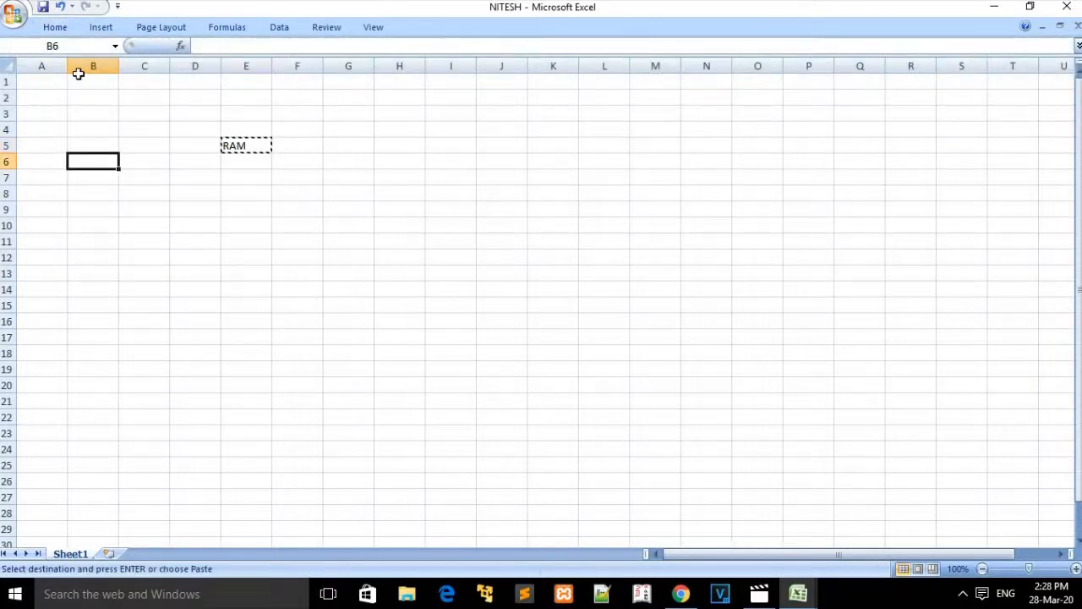
click(54, 27)
click(18, 65)
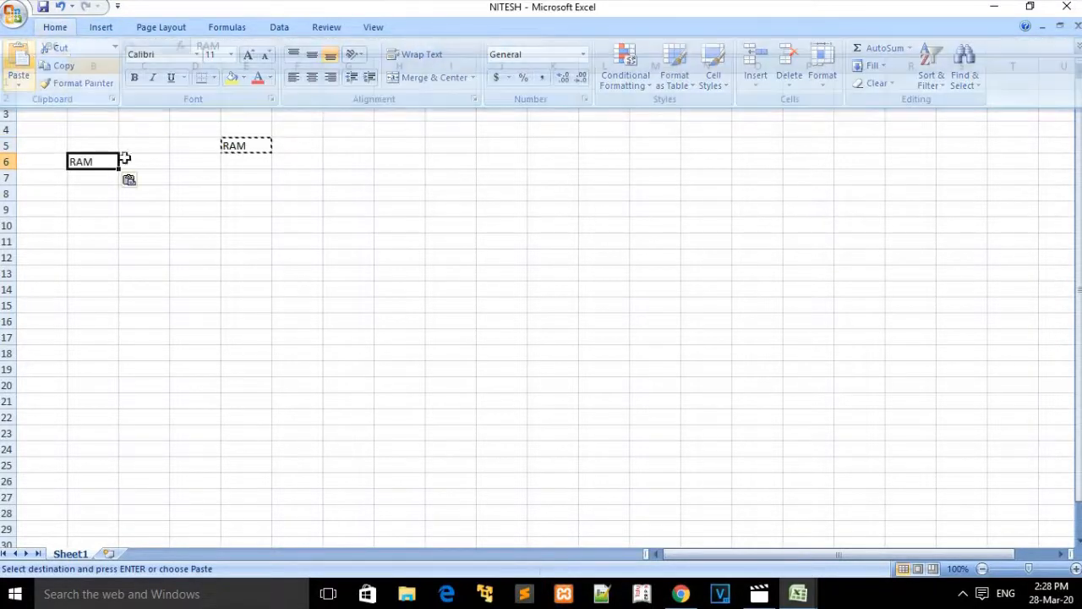
Step: Copy the RAM cell B6 through its right-click menu, then right-click E7
click(163, 214)
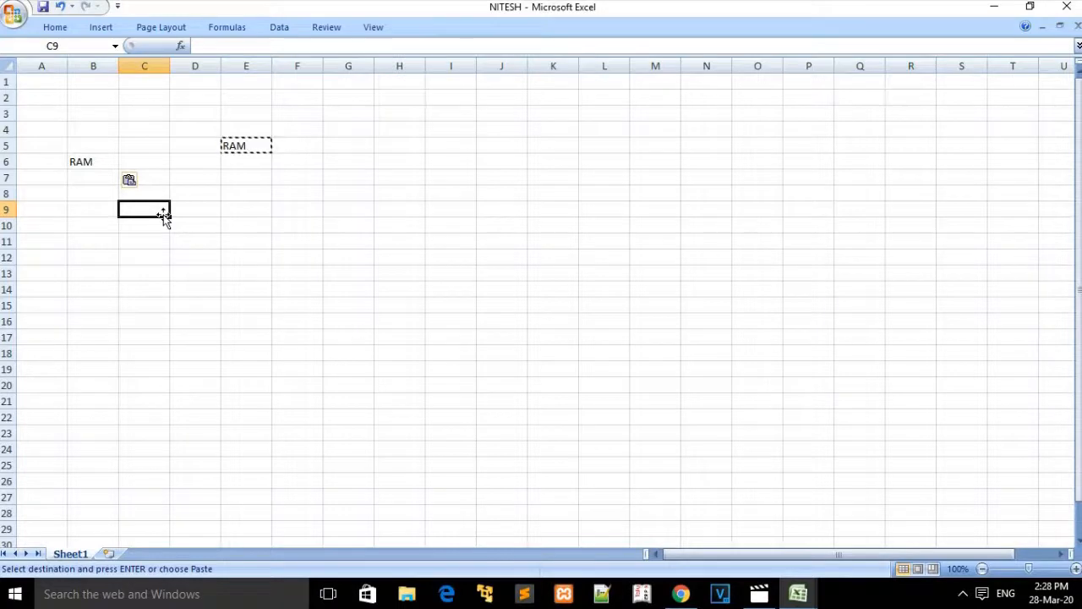
right_click(97, 161)
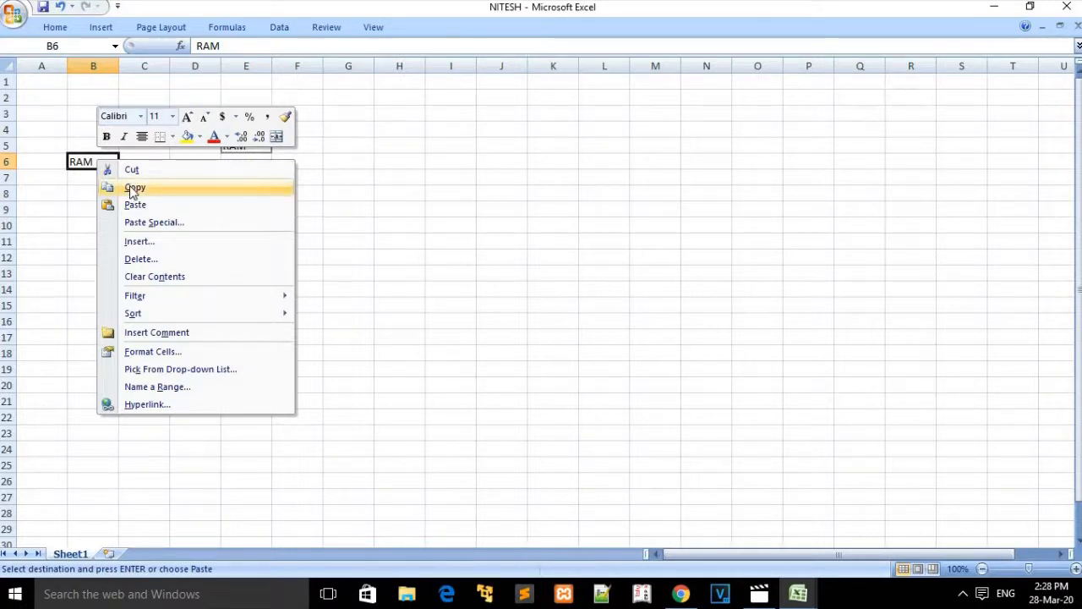
click(130, 185)
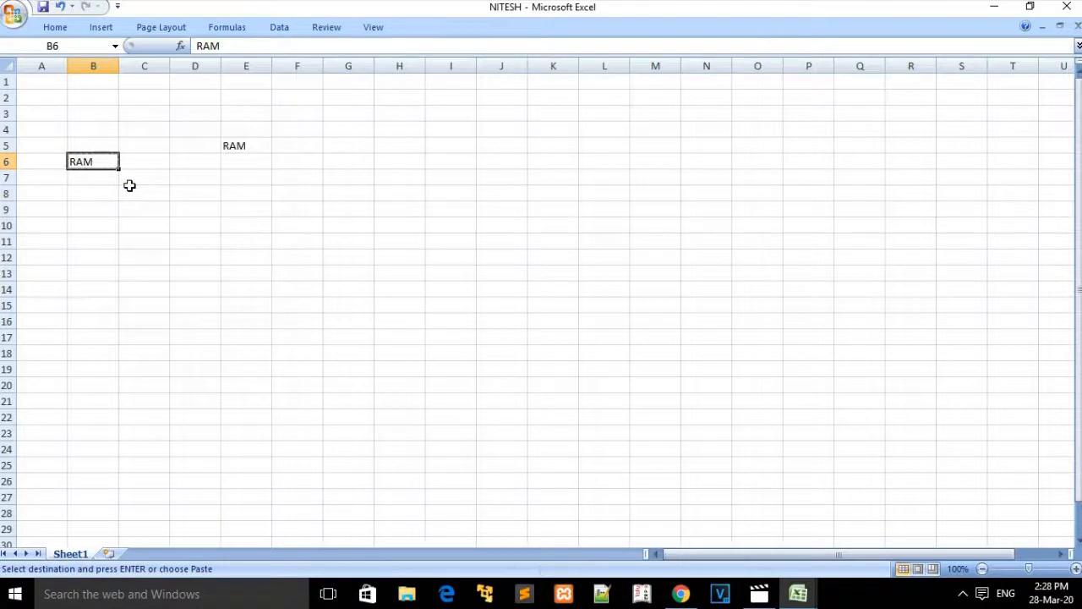
right_click(266, 182)
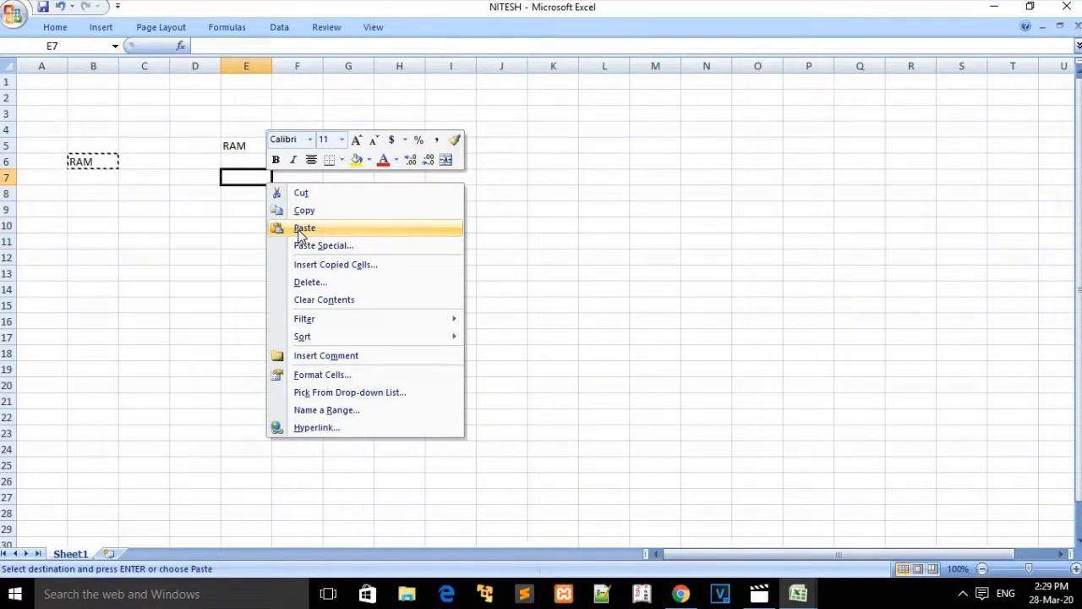
click(303, 229)
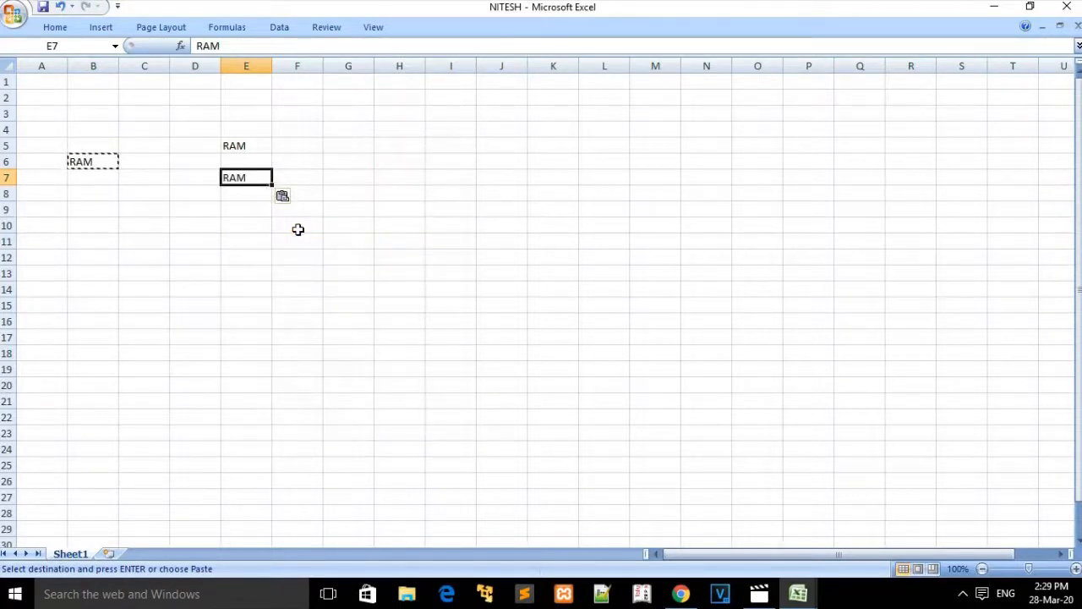
right_click(246, 181)
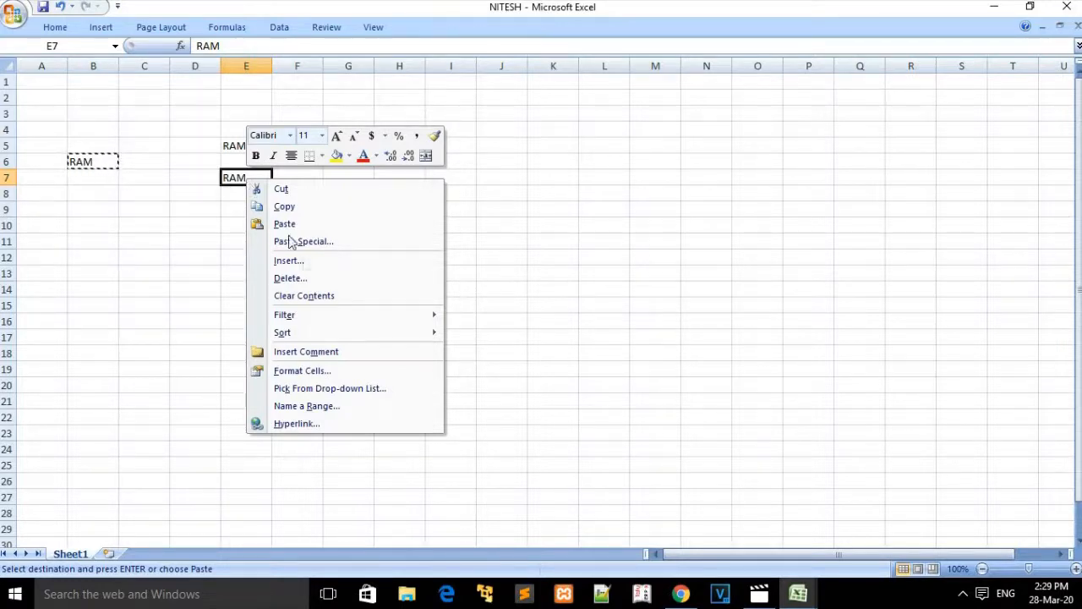
click(310, 281)
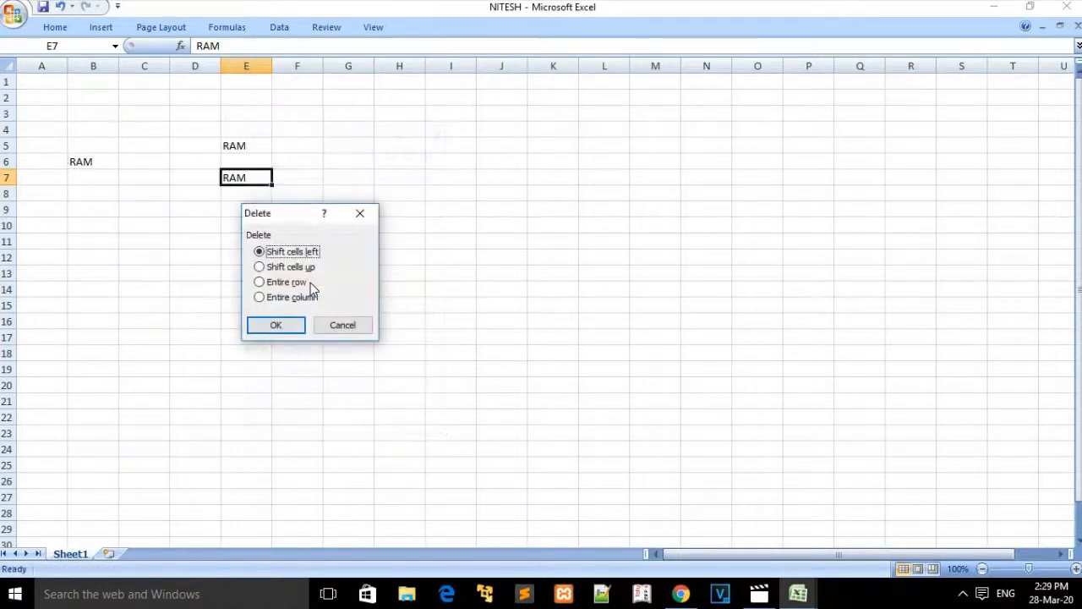
click(287, 327)
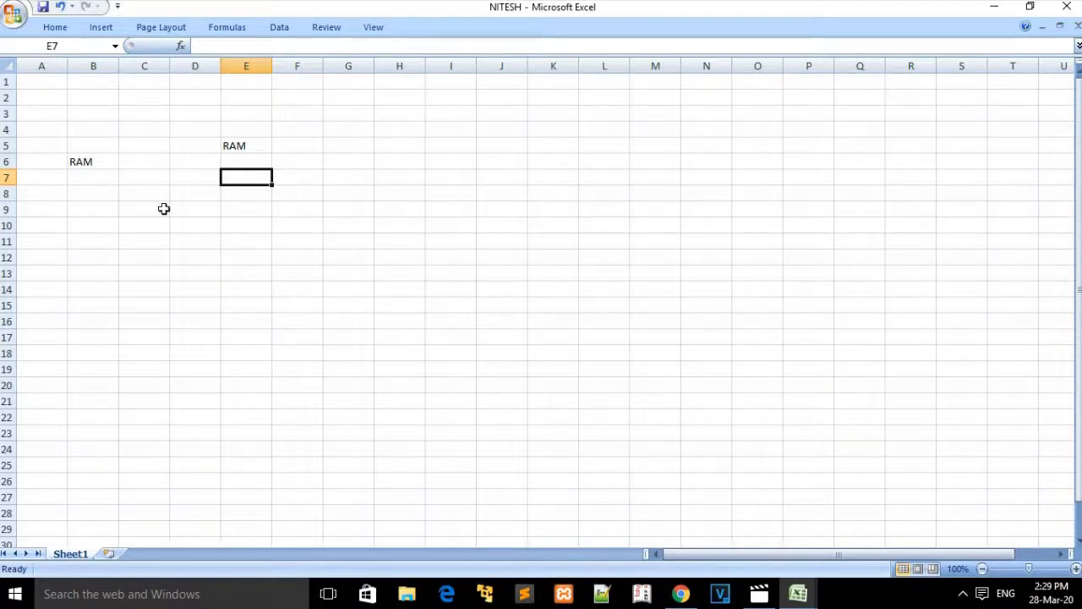
Step: Select the RAM cell E5 and expand the Home ribbon's formatting commands
click(250, 149)
right_click(250, 149)
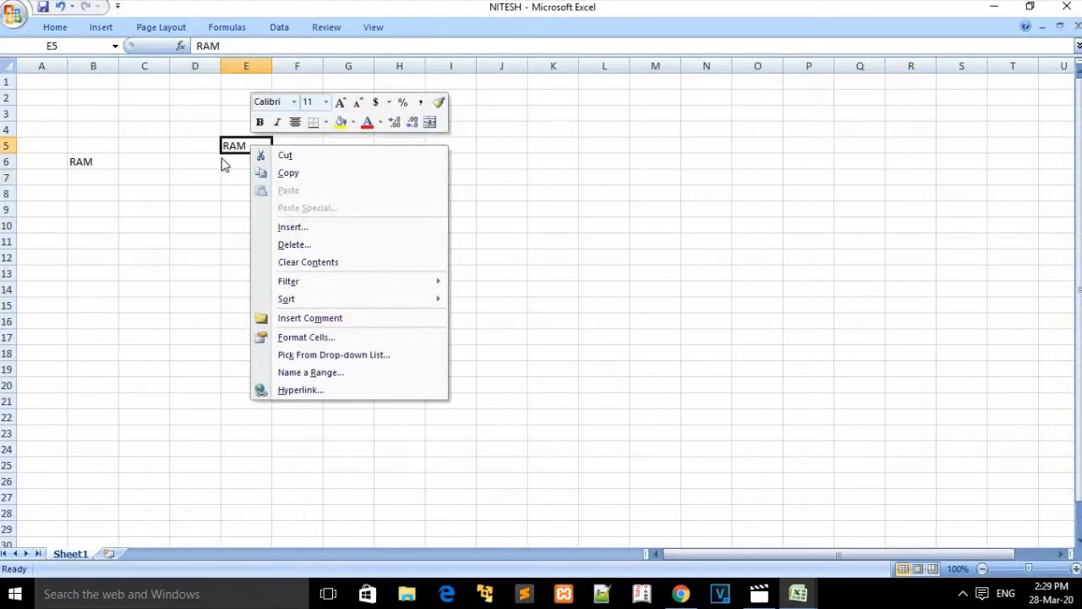
click(65, 29)
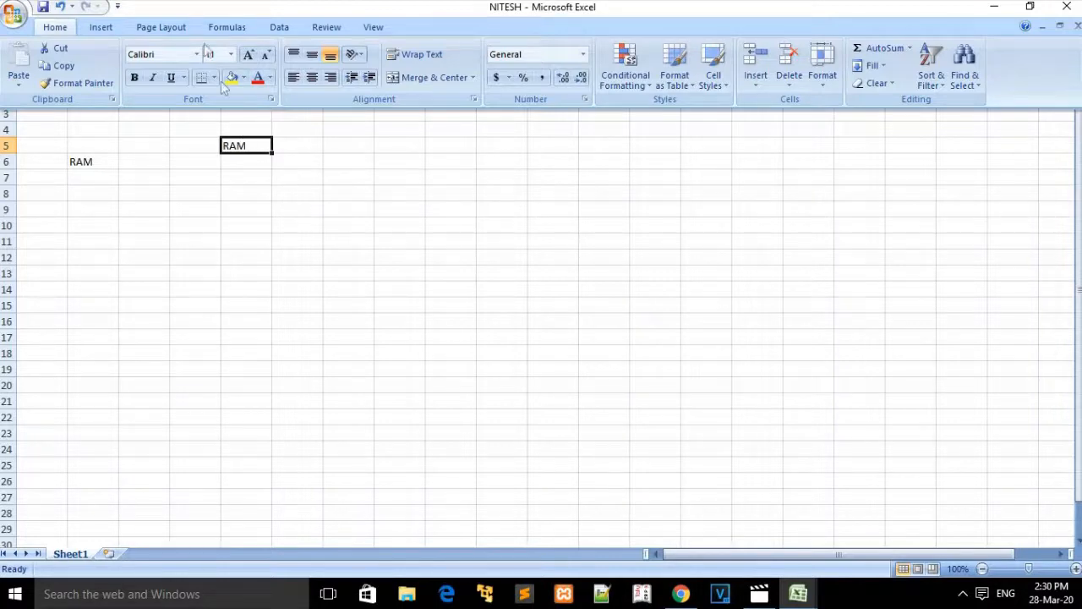
Step: Set the font of RAM in E5 to Agency FB
click(197, 54)
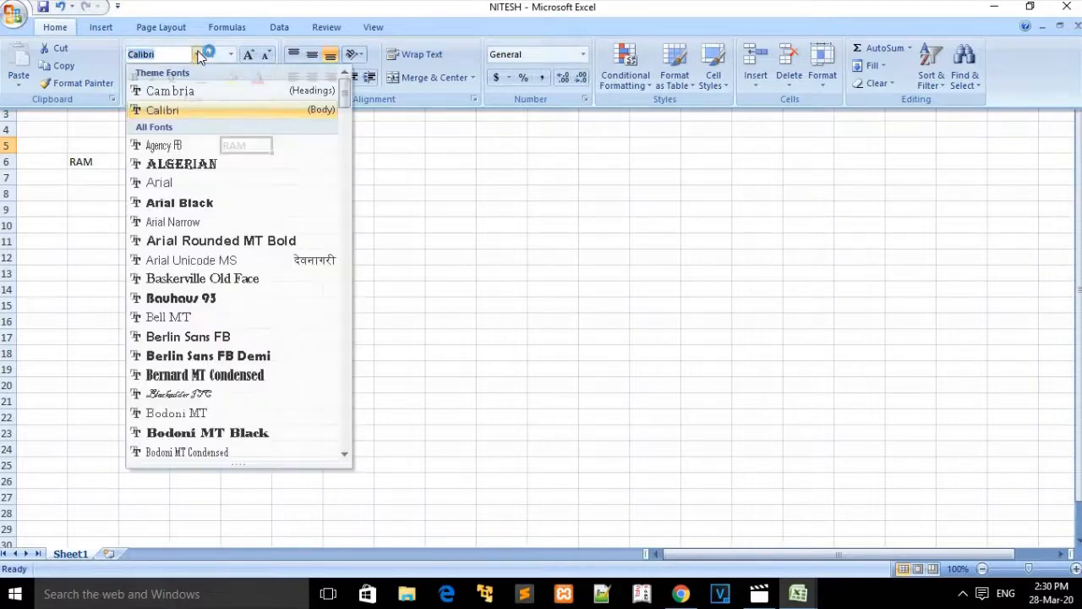
click(181, 145)
click(252, 178)
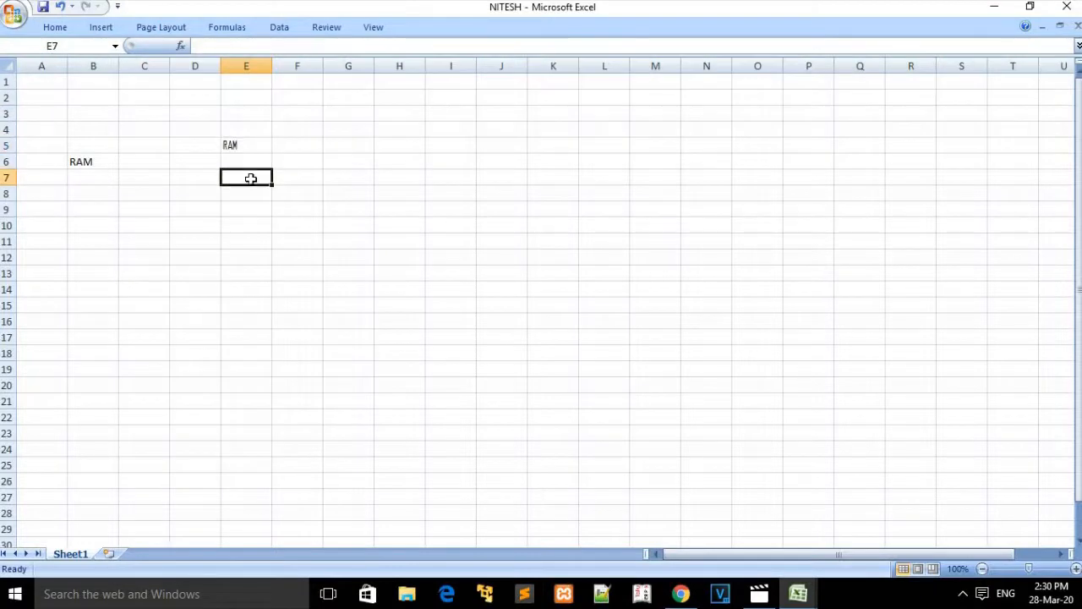
click(251, 145)
Step: Enter RAM in cells F5 and G5
click(295, 145)
text(RAM)
click(343, 147)
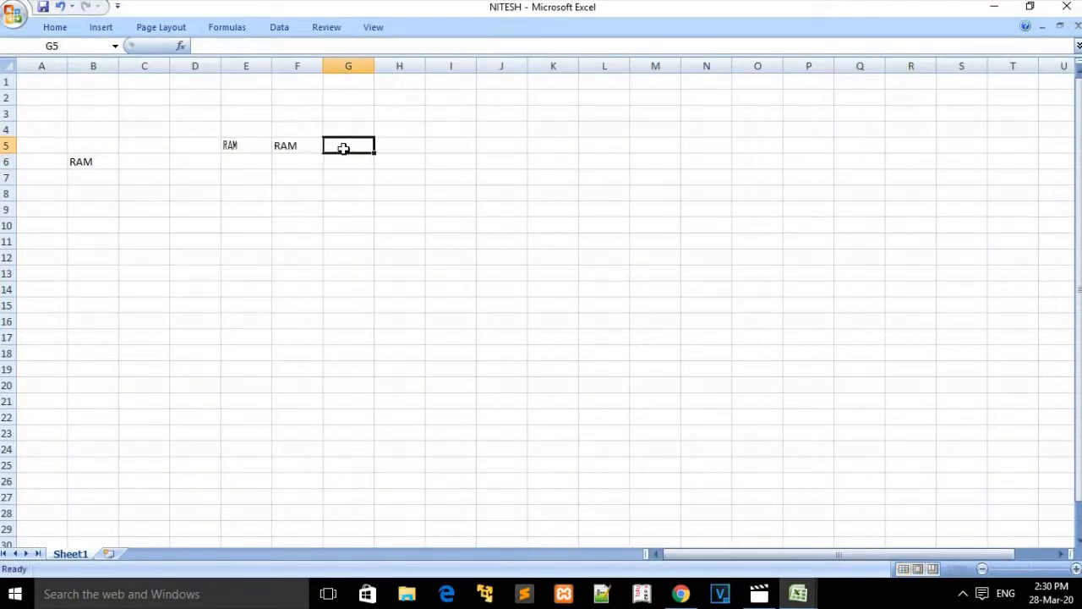
text(RAM)
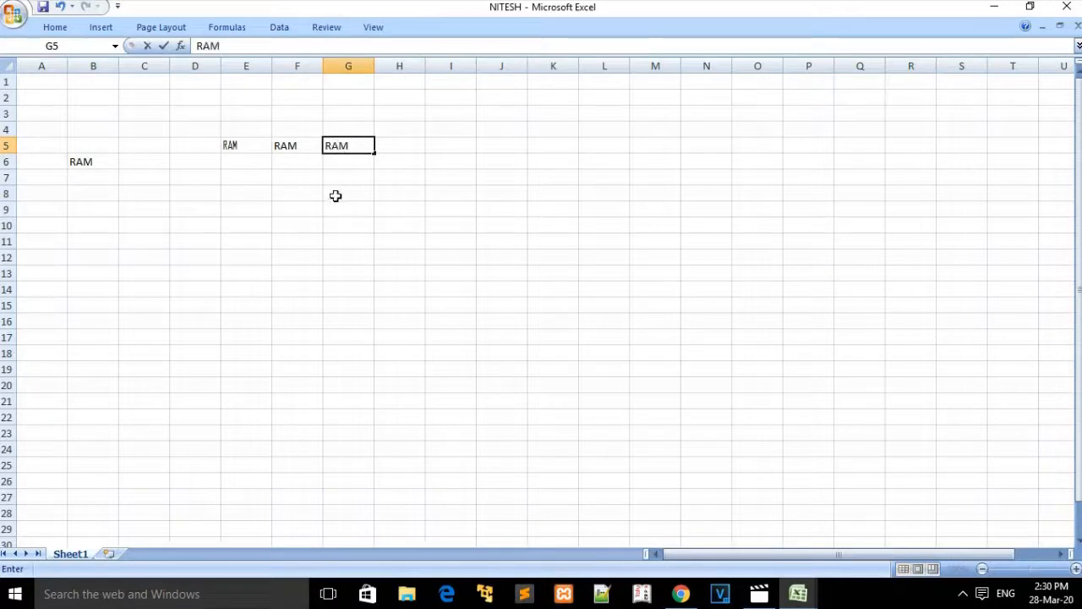
click(285, 145)
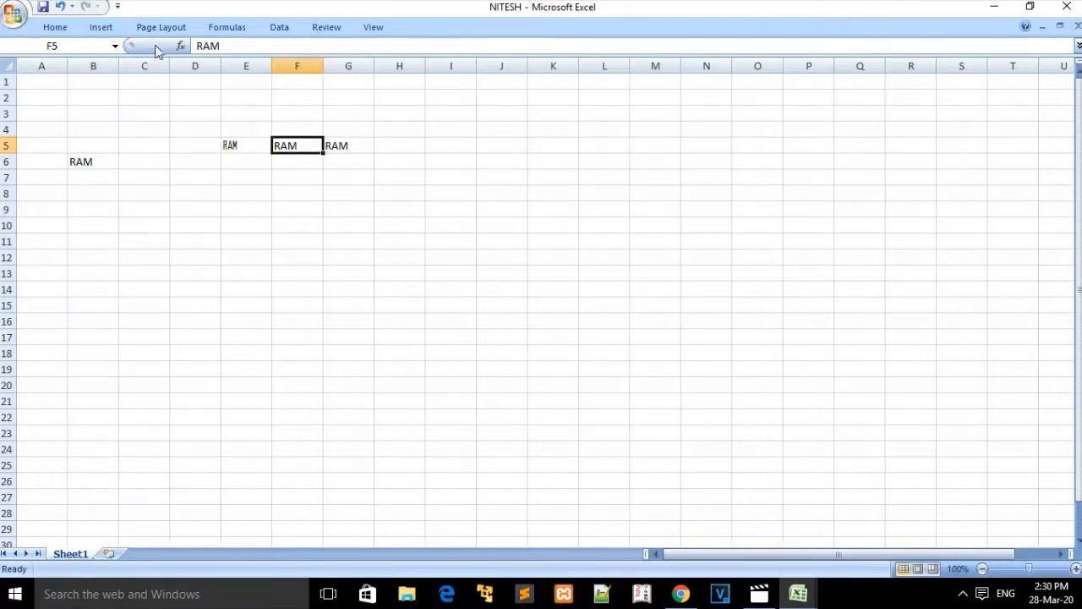
Step: Set F5's font to Arial and G5's font to Arial Rounded MT Bold
click(51, 28)
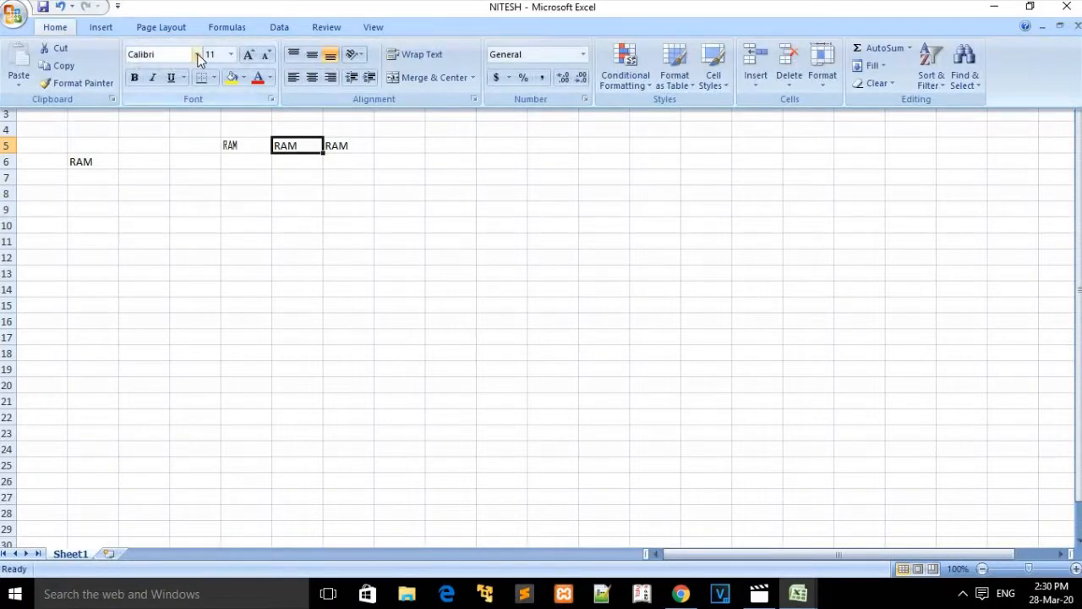
click(197, 55)
click(183, 182)
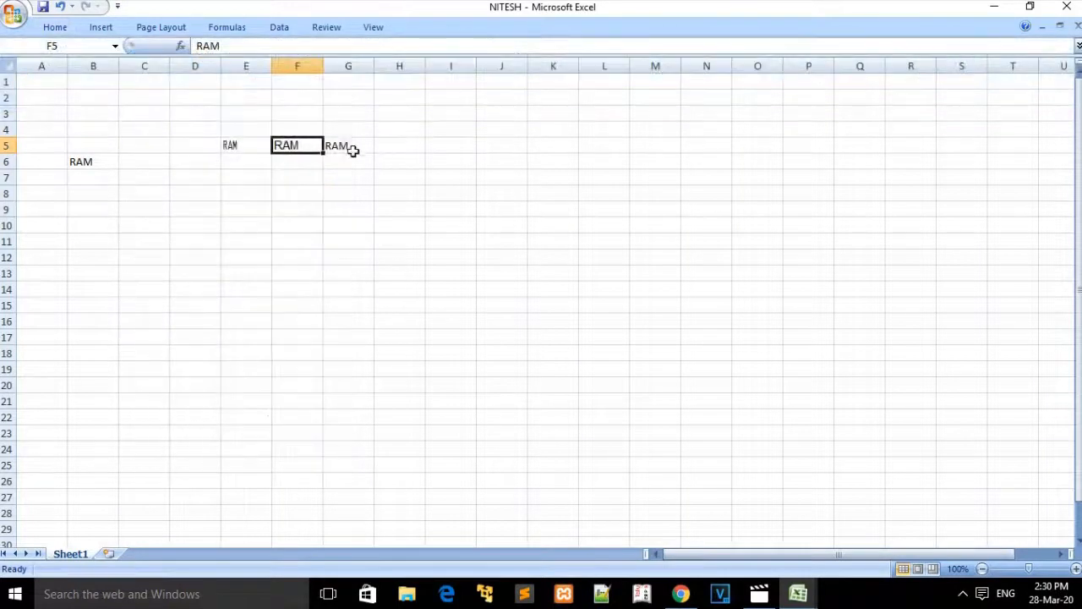
click(350, 147)
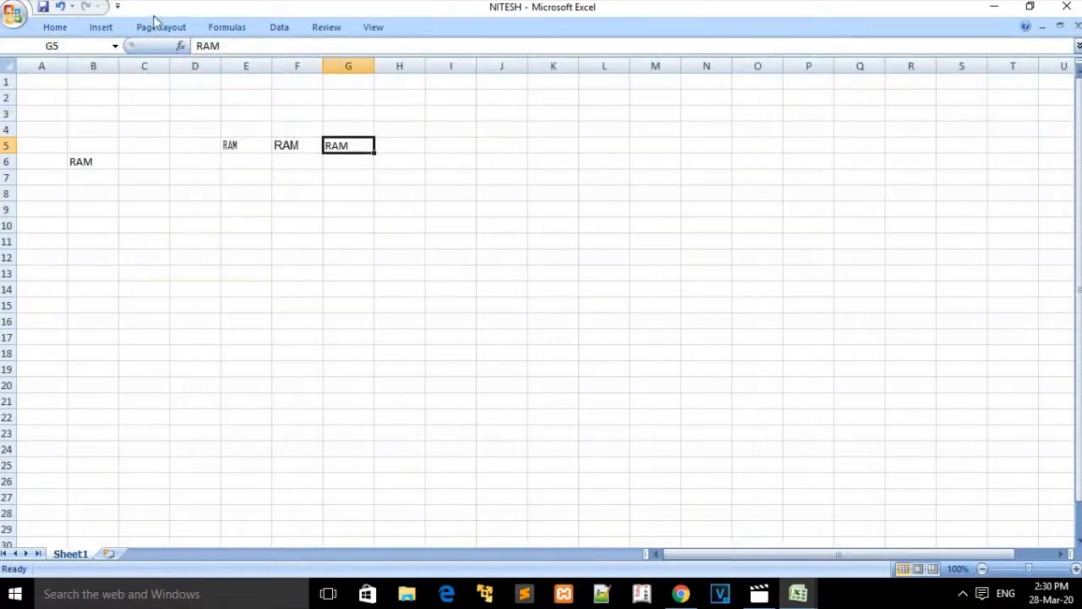
click(48, 28)
click(196, 56)
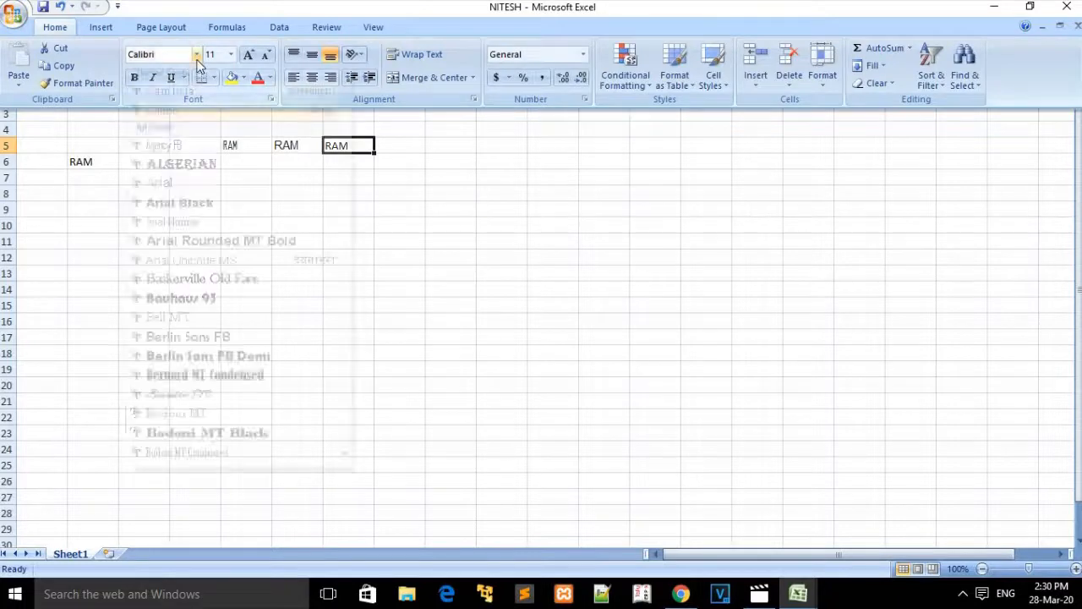
click(190, 241)
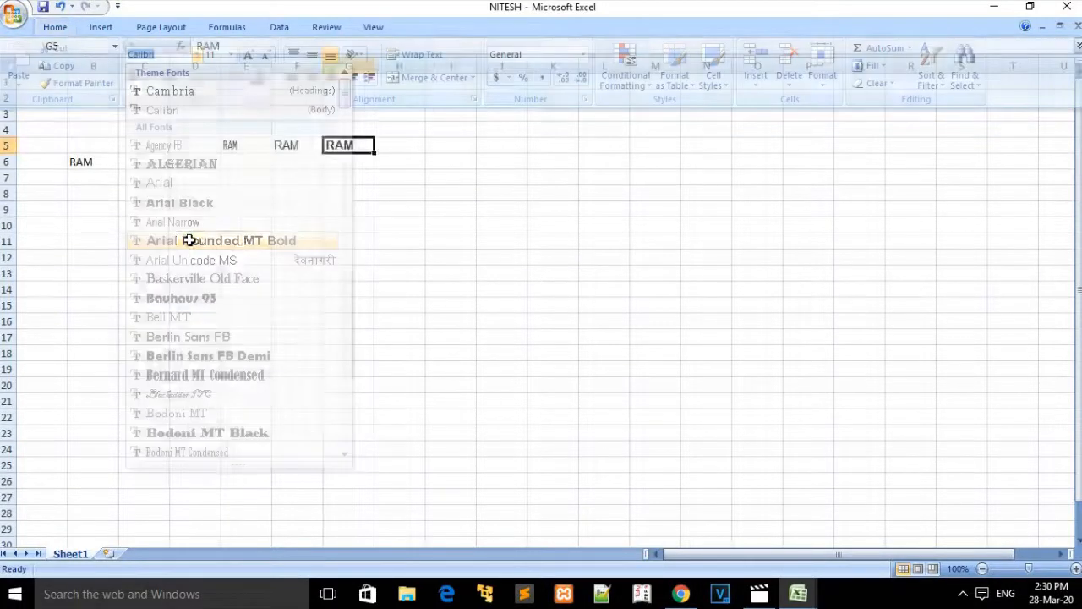
click(332, 243)
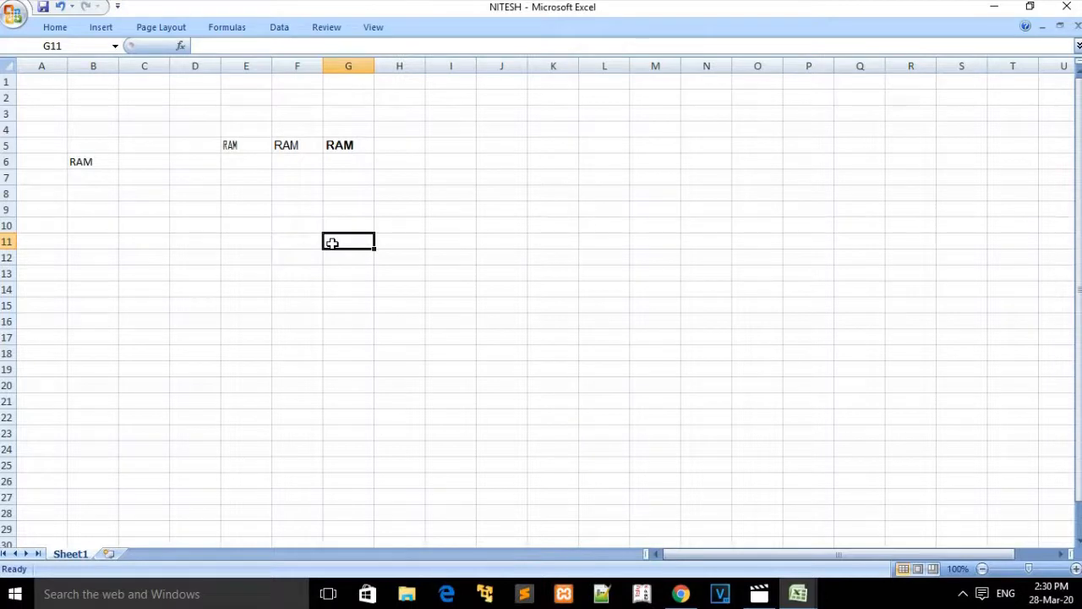
Step: Enter RAM in cell E8 and reselect it for formatting
click(260, 195)
text(RAM)
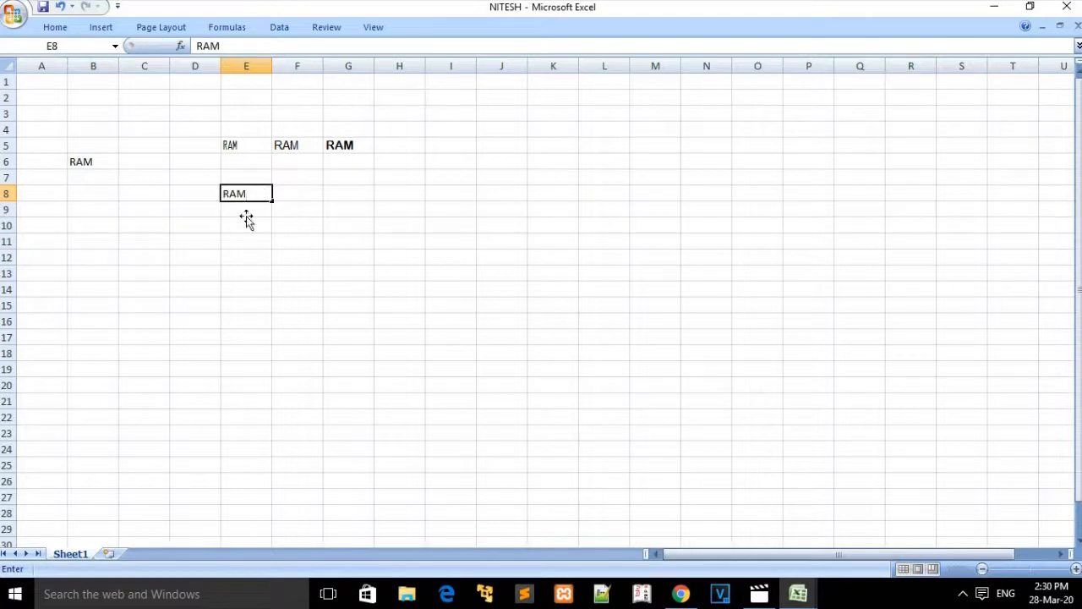
key(Return)
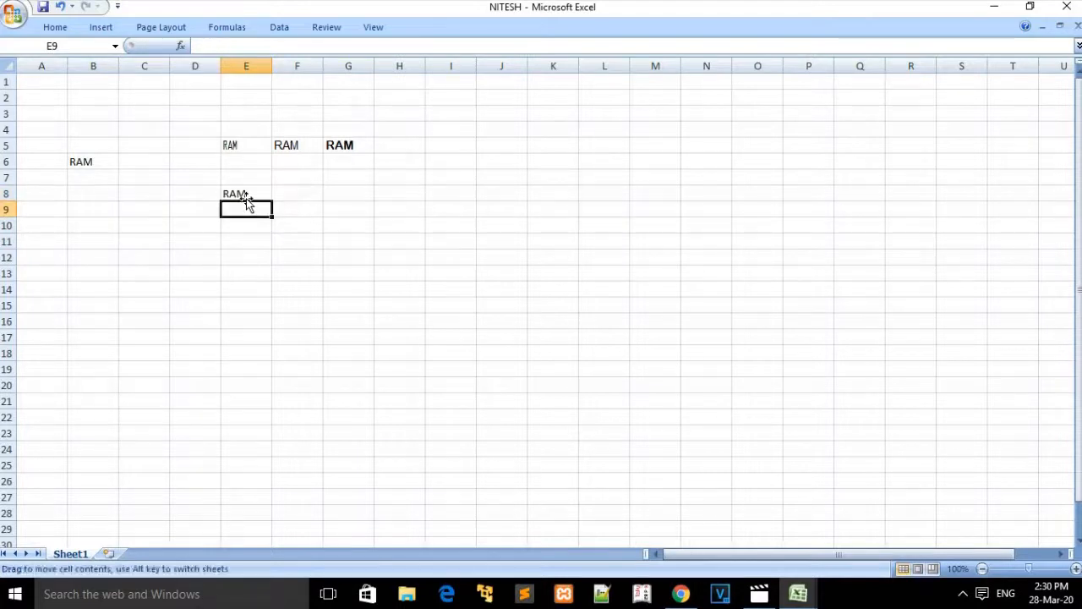
click(243, 193)
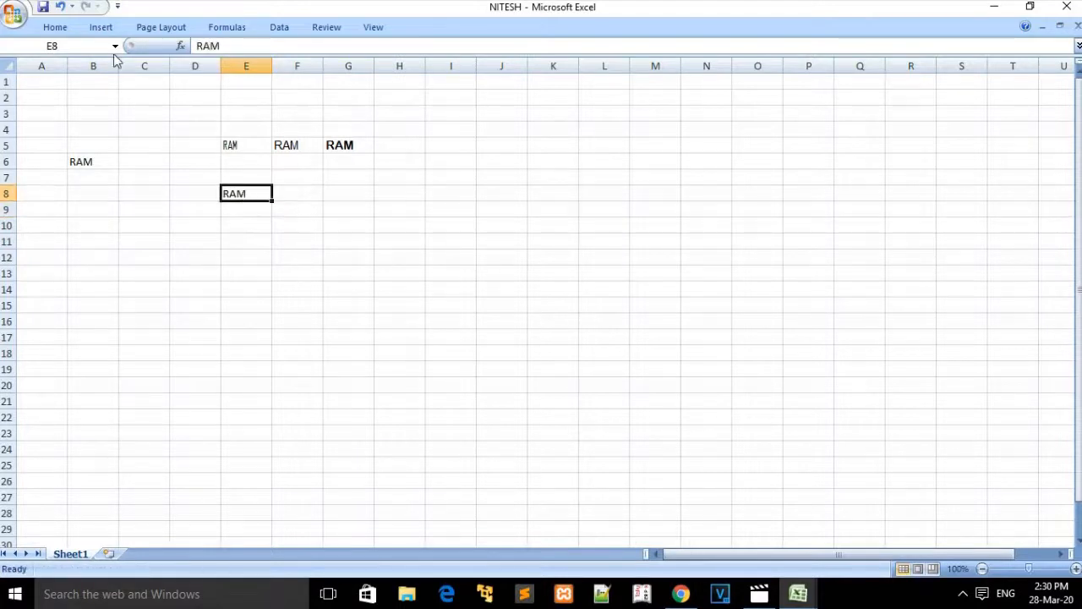
click(57, 27)
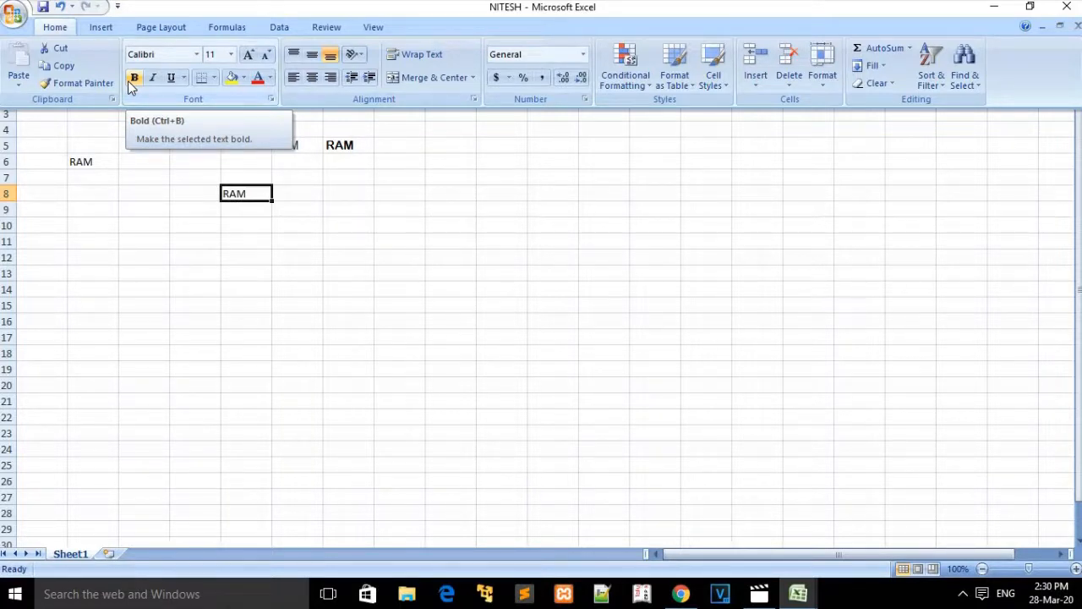
Step: Format the RAM entry in cell E8 as bold and italic
key(ctrl+F1)
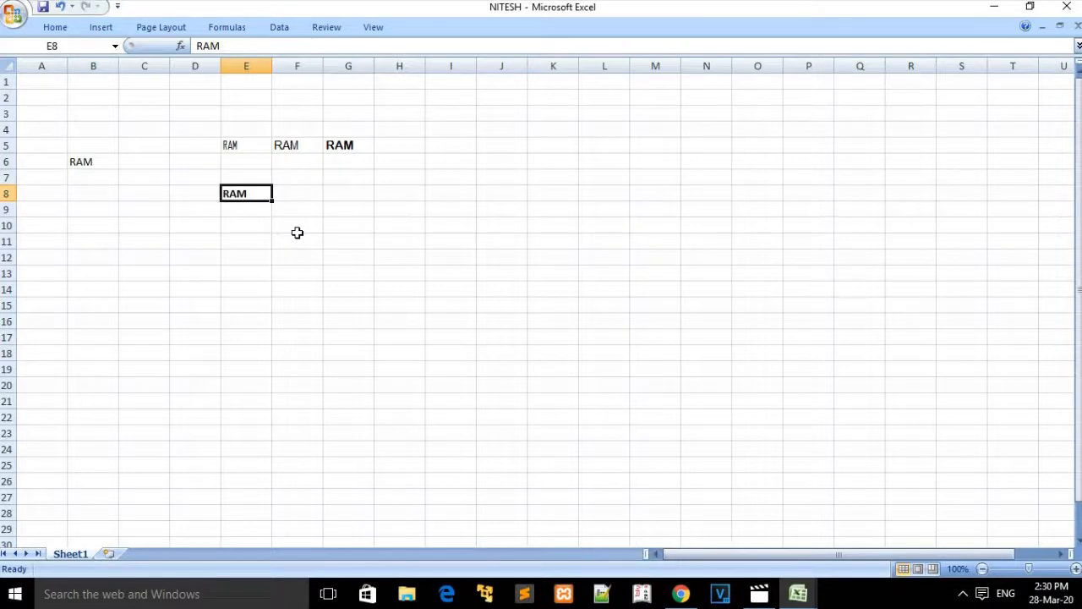
click(57, 29)
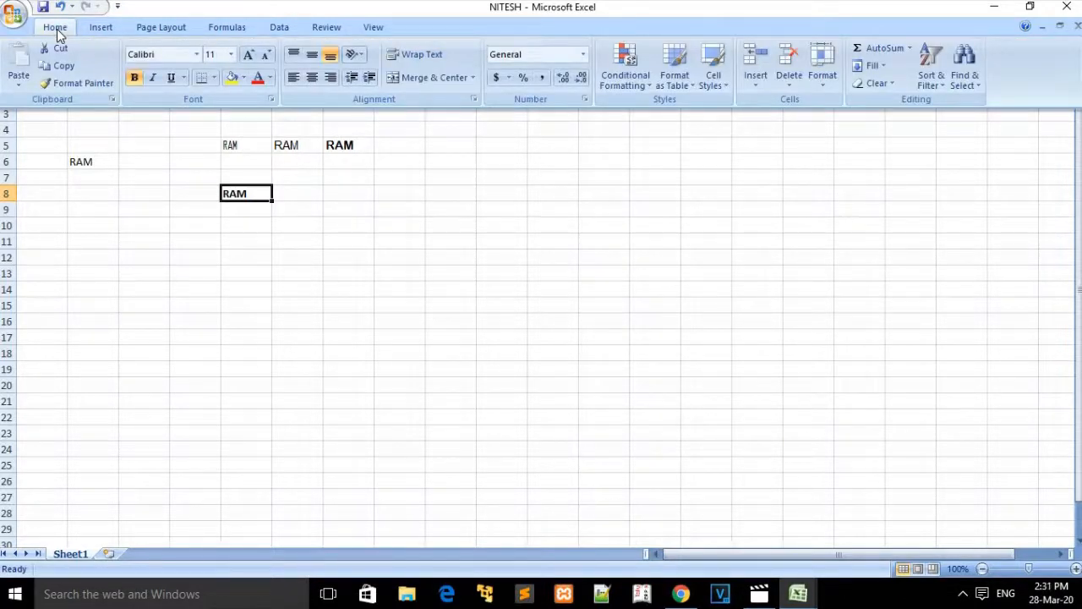
click(155, 83)
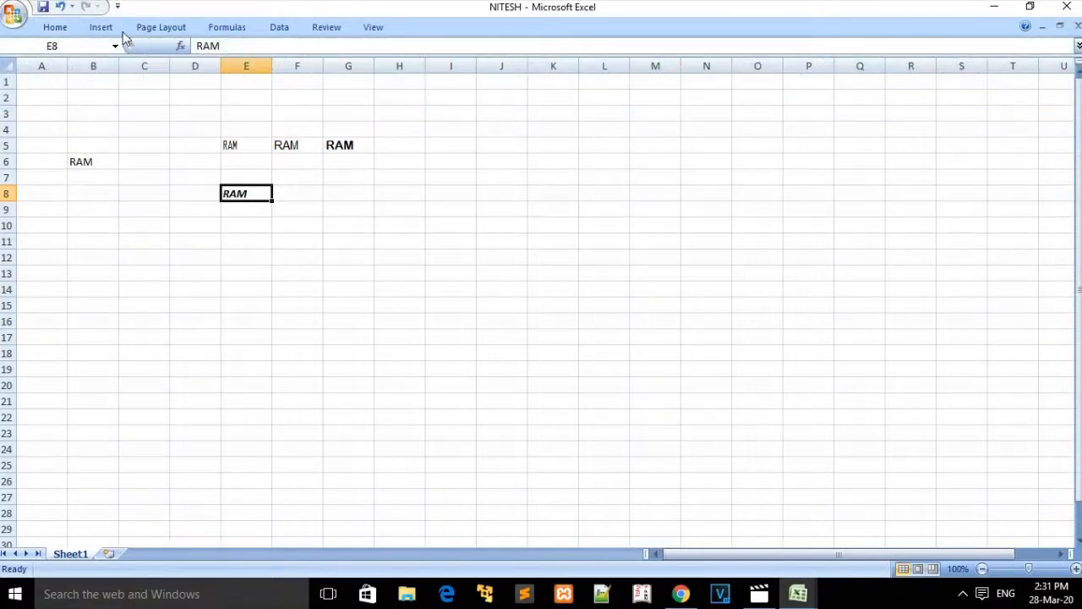
click(55, 28)
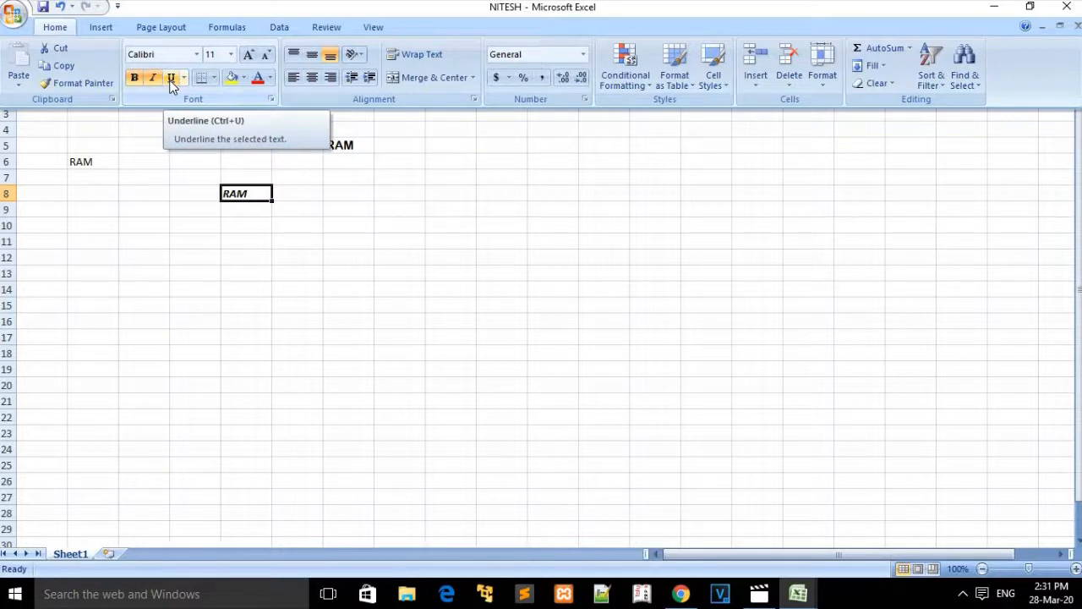
Step: Enter RAM into cell F8
key(ctrl+F1)
click(293, 192)
text(RAM)
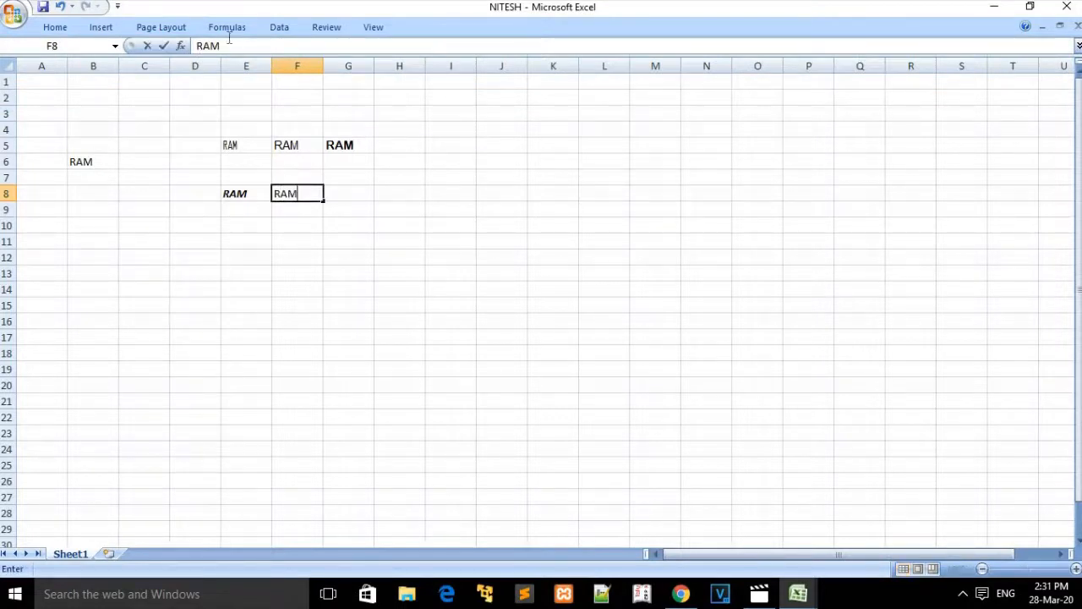
Step: Apply an underline to the RAM entry in F8
click(65, 29)
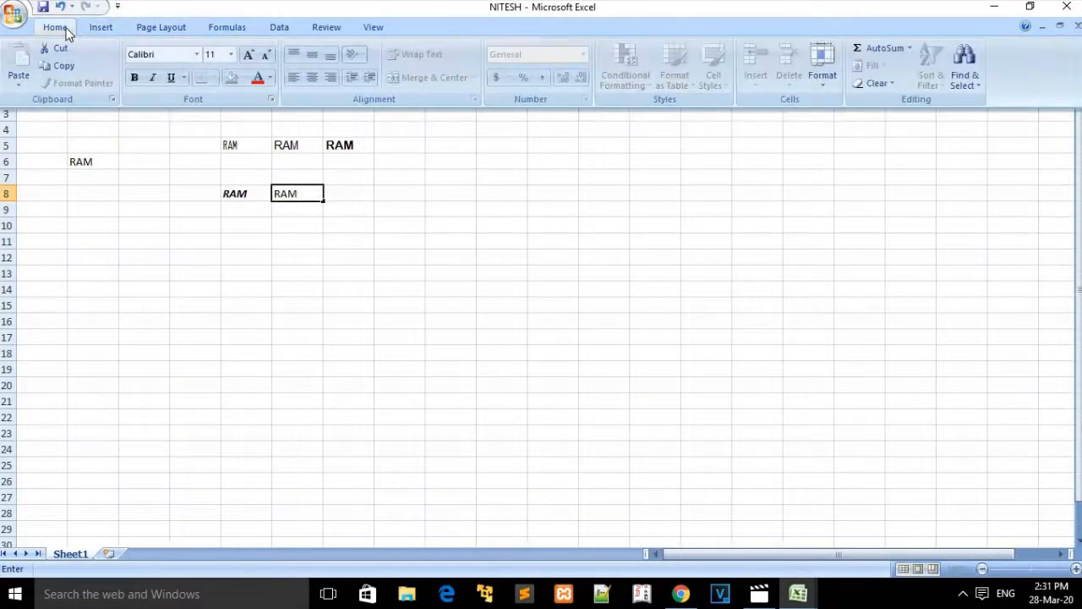
click(175, 79)
click(348, 224)
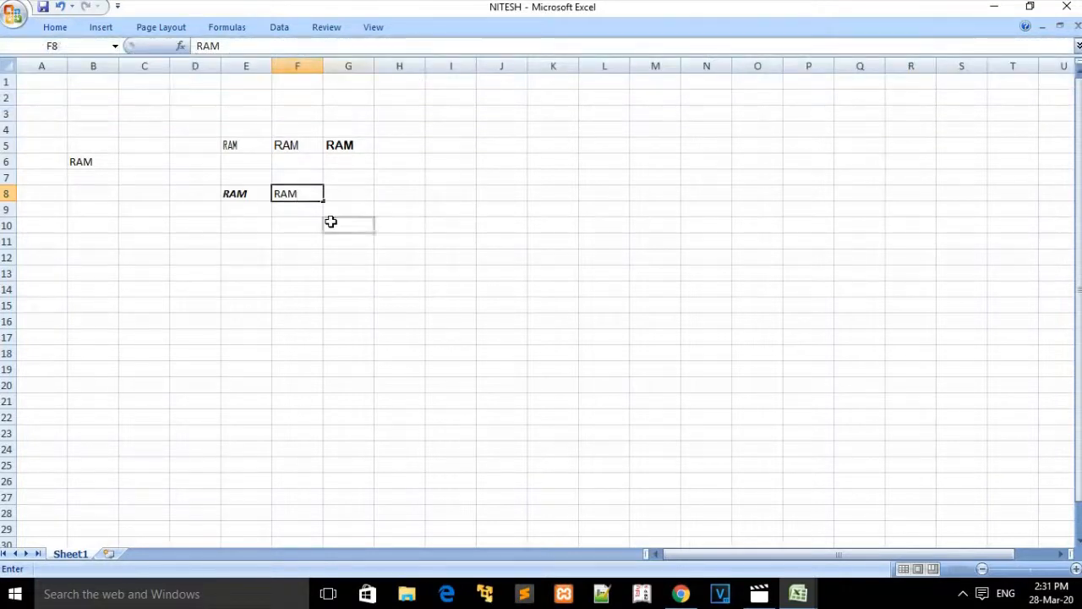
click(296, 191)
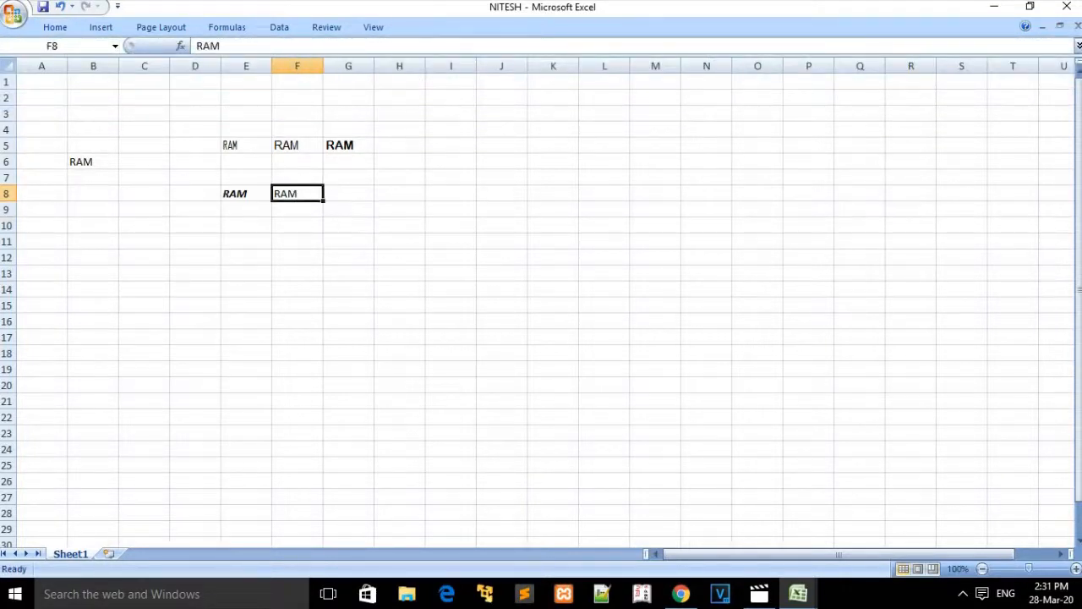
click(53, 31)
click(168, 75)
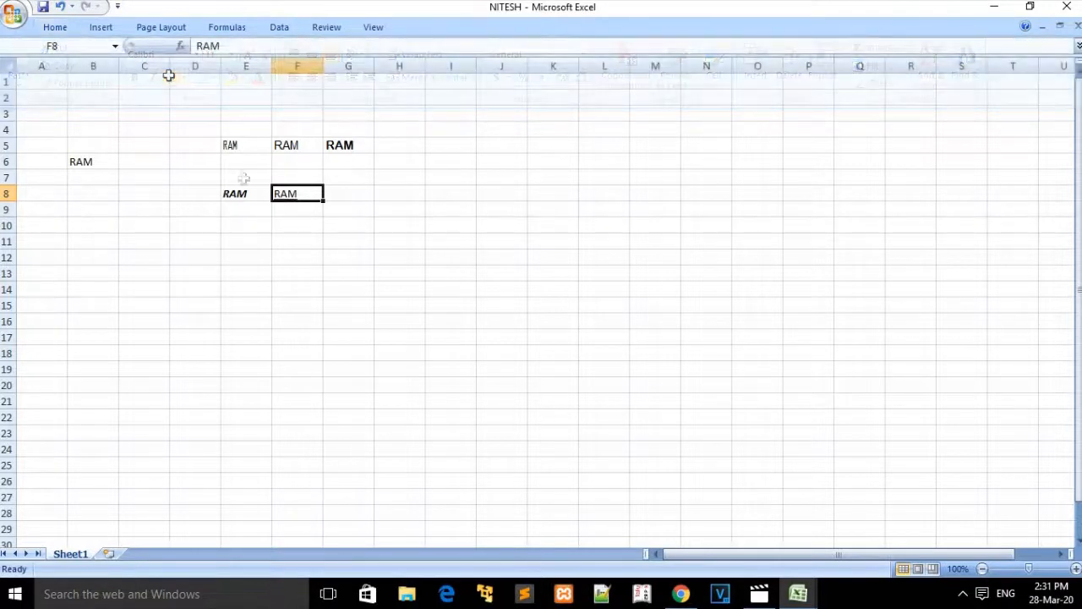
click(310, 277)
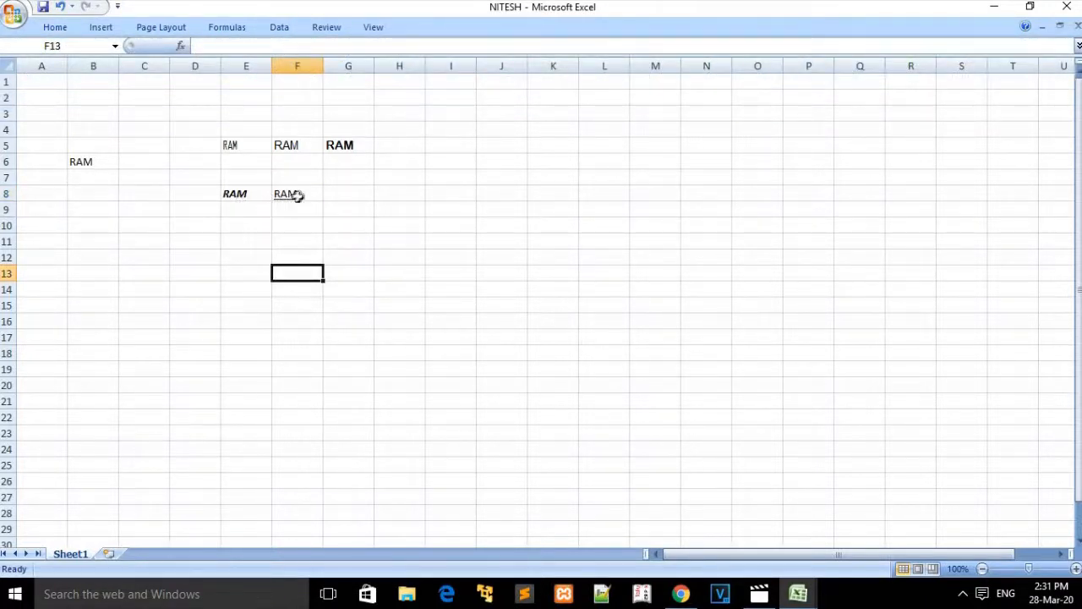
click(306, 194)
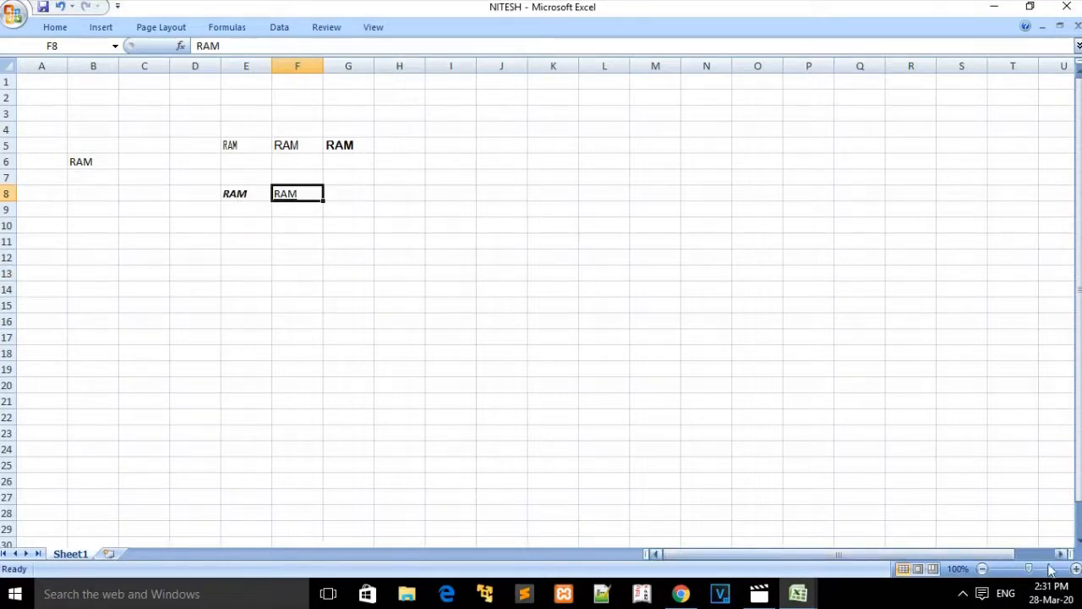
Step: Set the sheet zoom to 140% with the status-bar zoom buttons, F8 selected
click(1076, 569)
click(1076, 569)
click(1075, 569)
click(1076, 570)
click(528, 379)
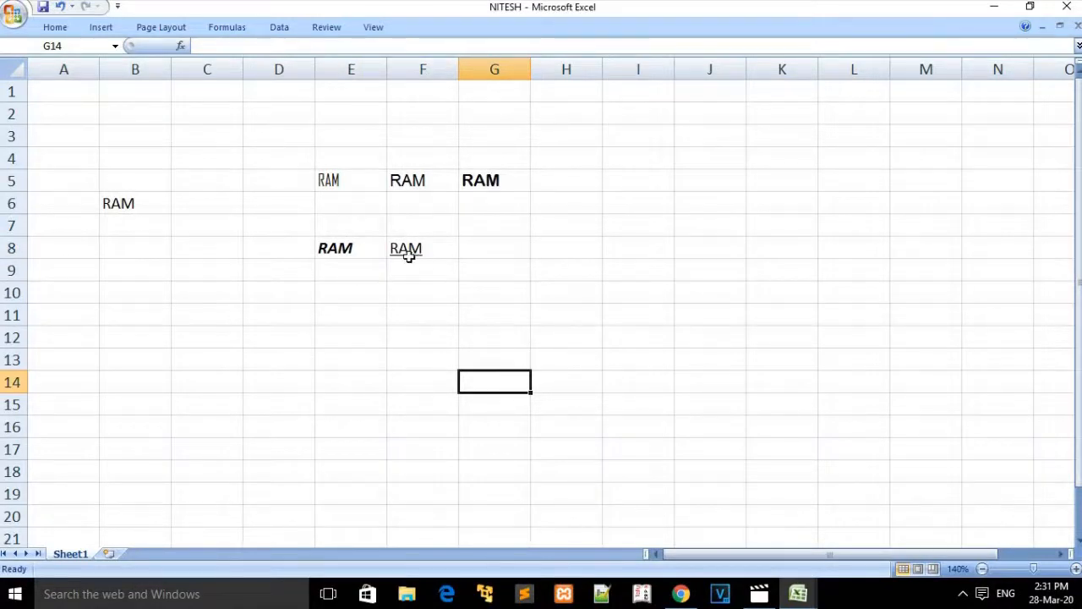
click(425, 247)
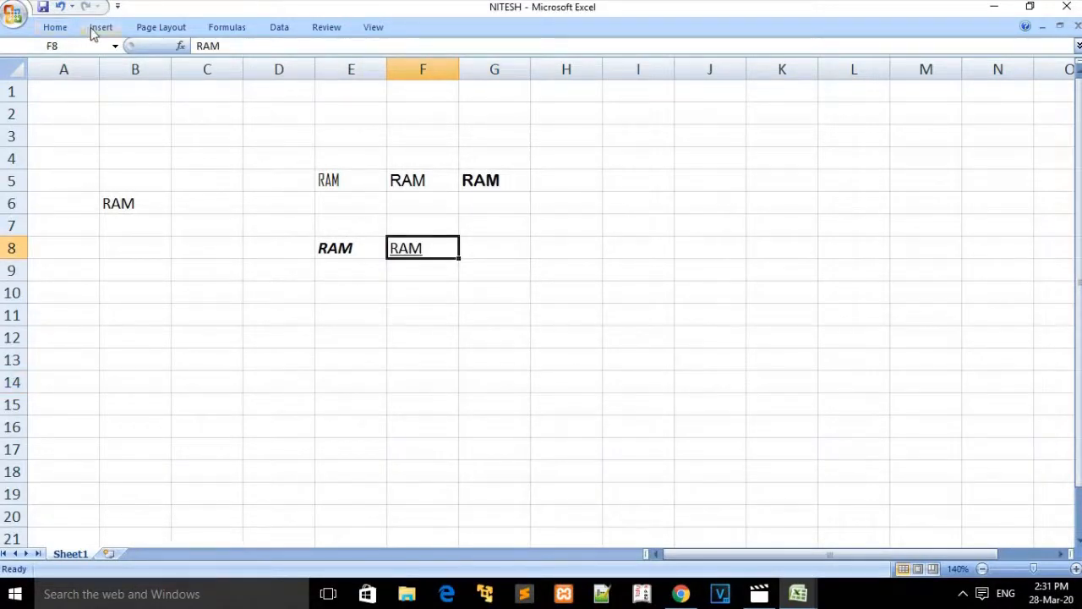
click(61, 29)
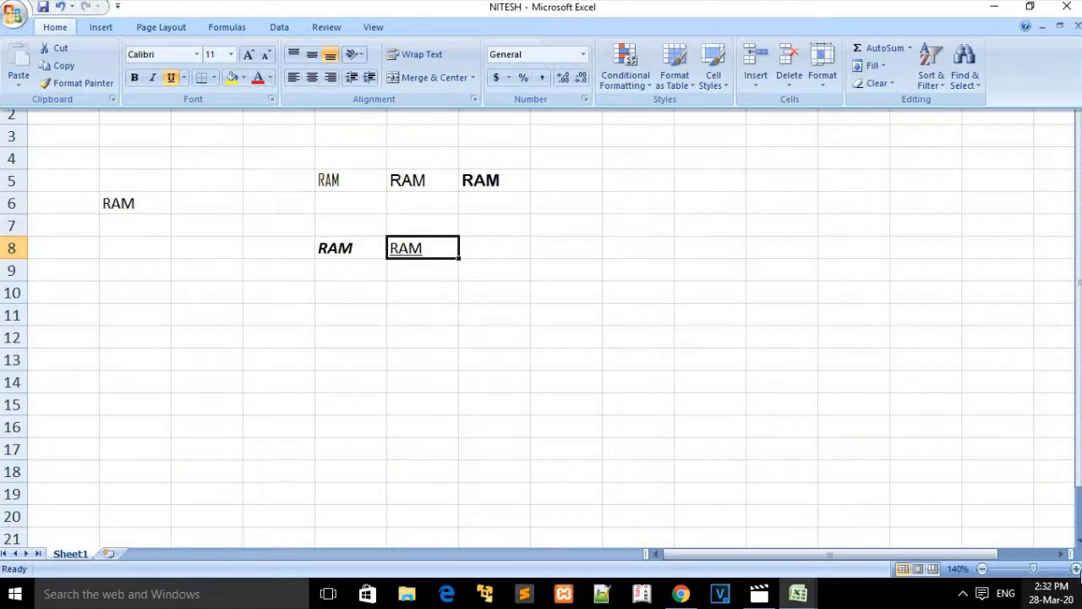
click(1077, 571)
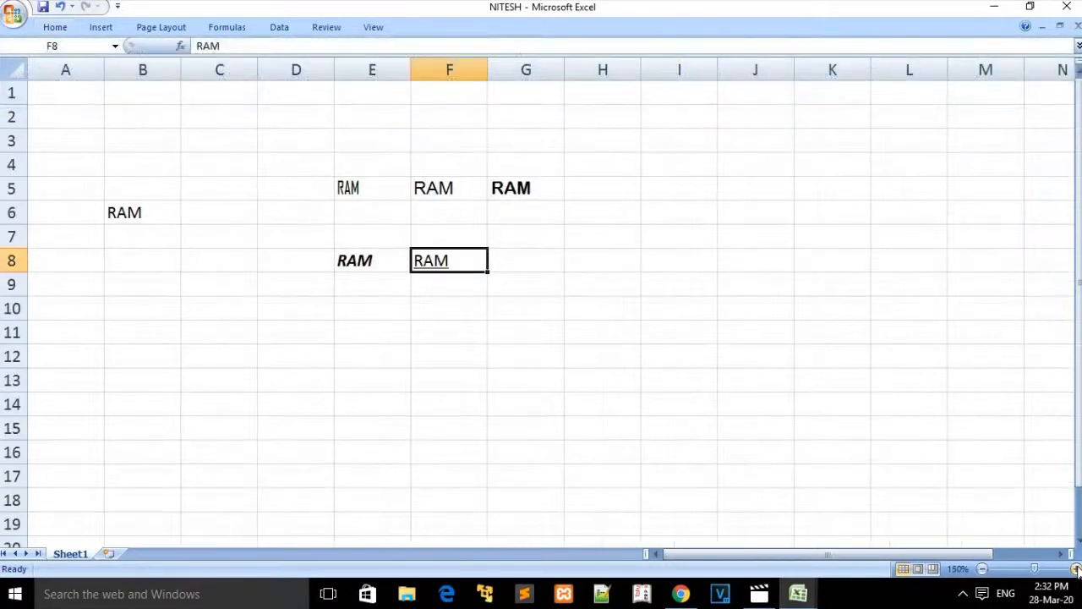
click(981, 572)
click(981, 573)
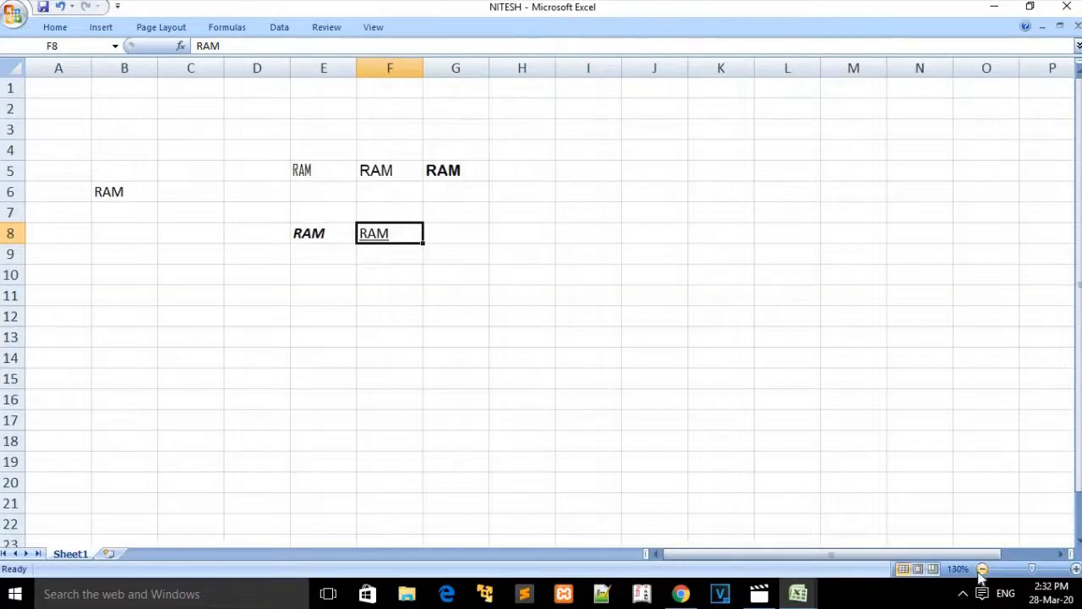
click(980, 572)
click(1076, 570)
click(1077, 571)
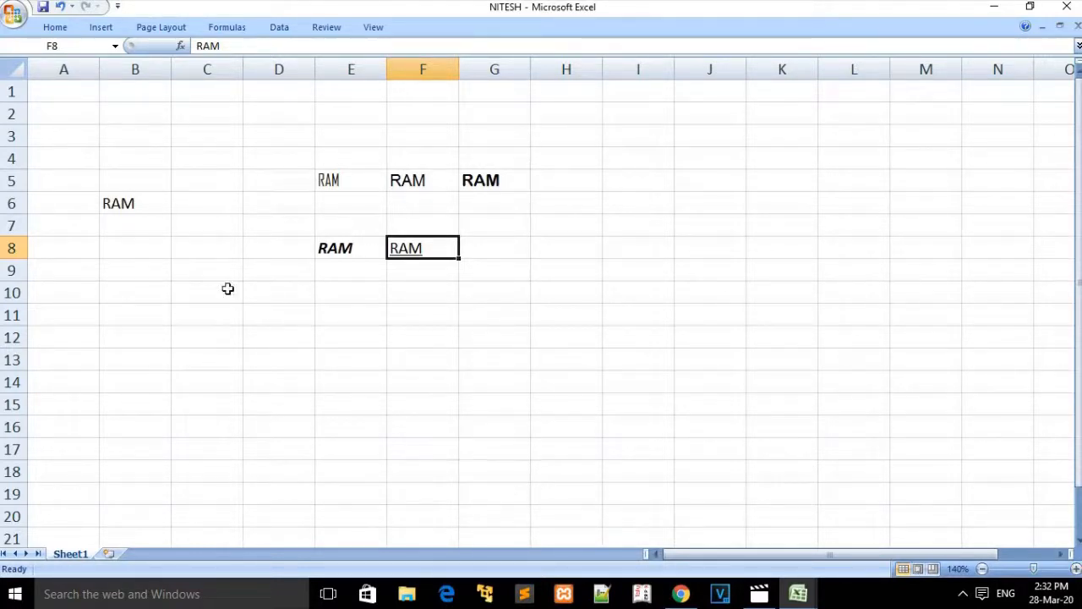
Step: Resize row 1 taller and back to normal, then widen column A to 13.14
drag(19, 103, 21, 113)
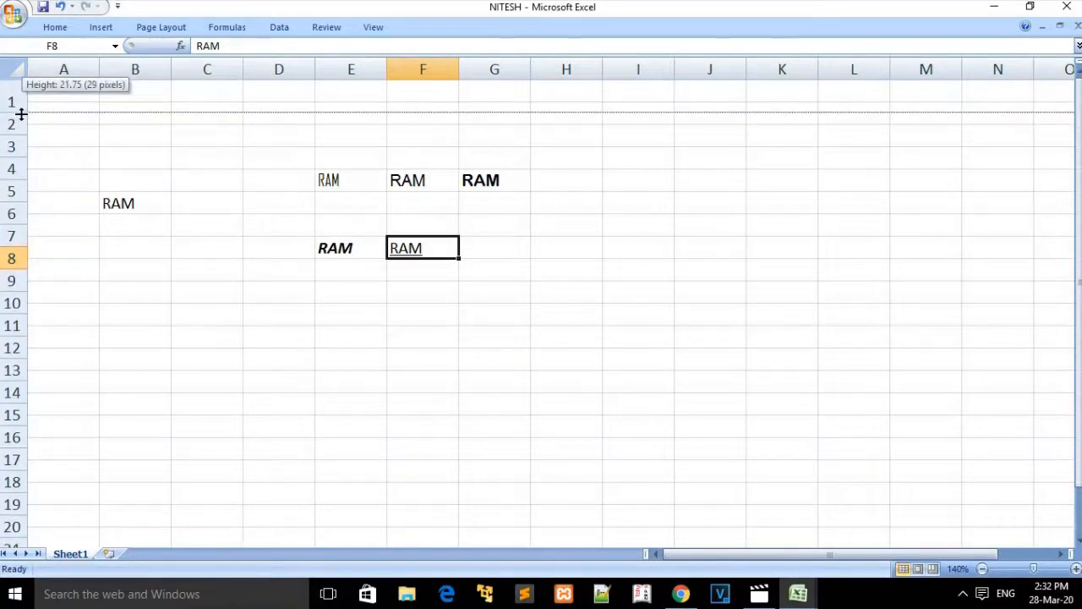
drag(21, 112, 21, 146)
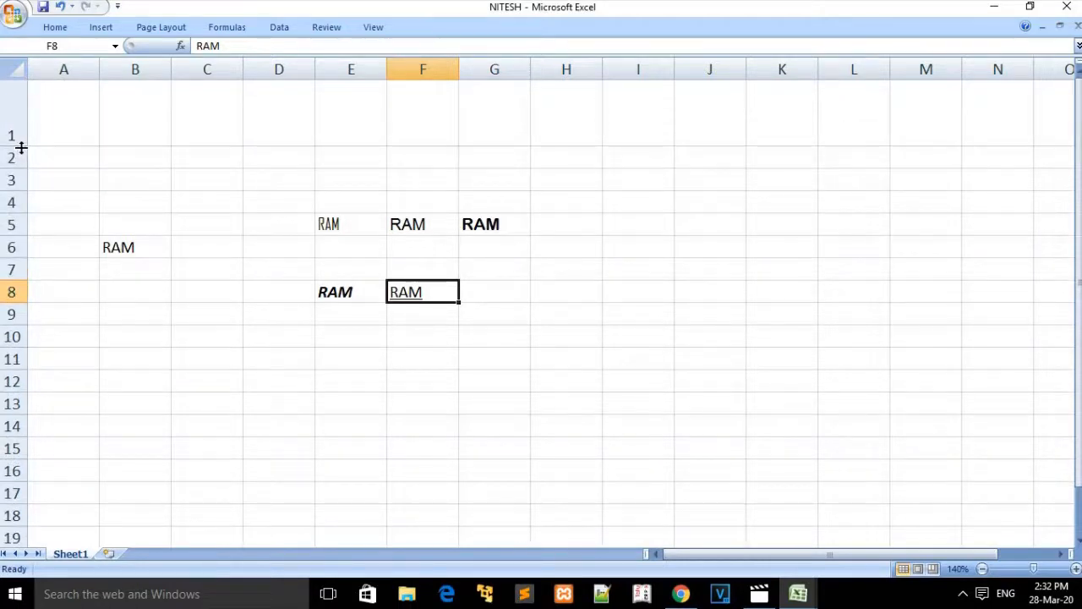
drag(21, 147, 17, 124)
drag(101, 71, 139, 74)
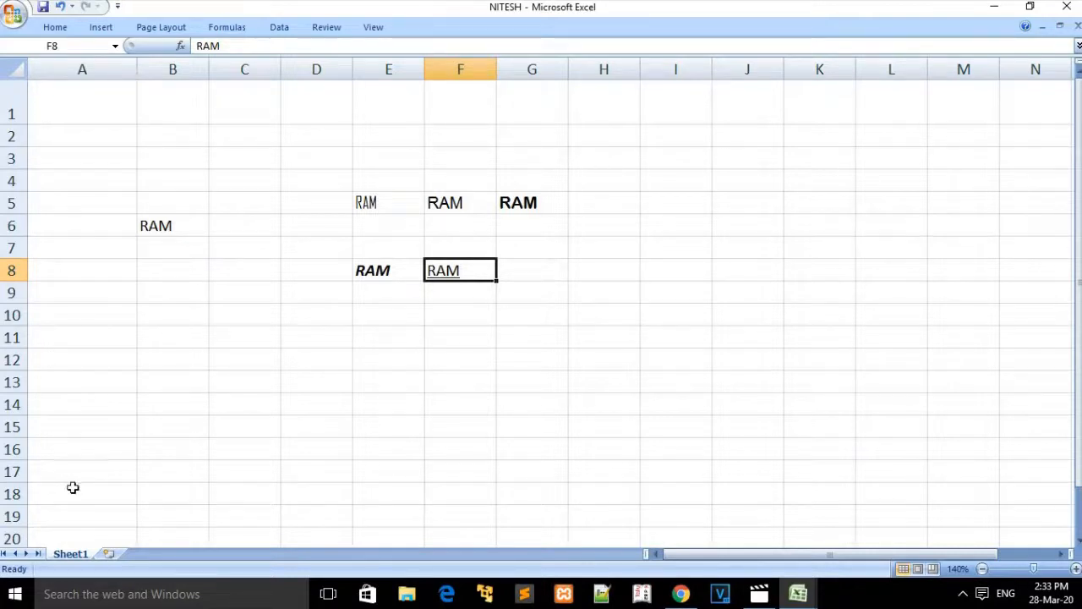
click(56, 27)
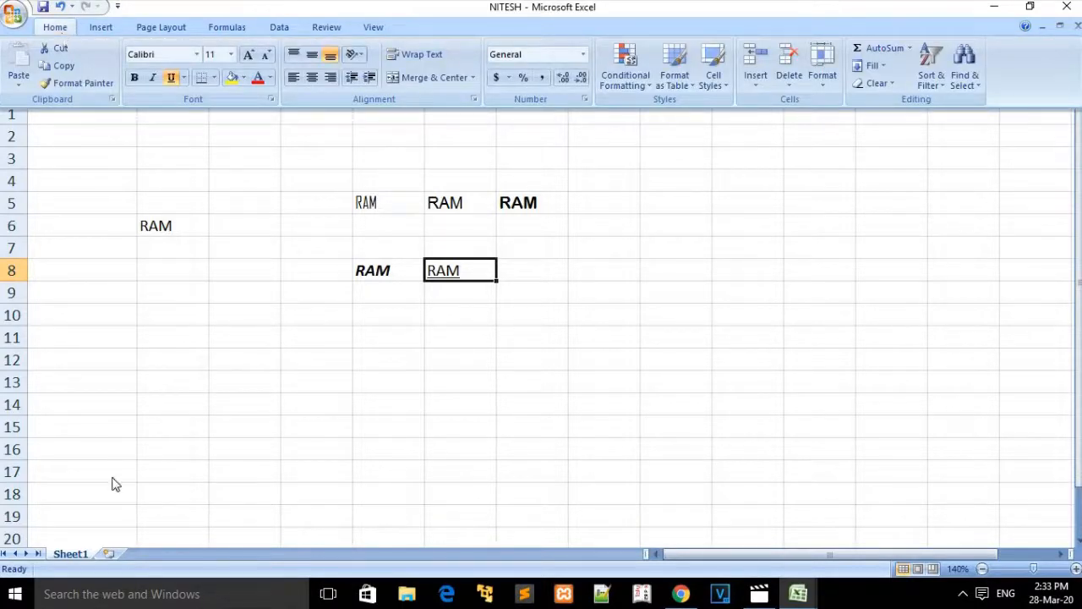
Step: Rename the Sheet1 worksheet tab to L.1
right_click(70, 555)
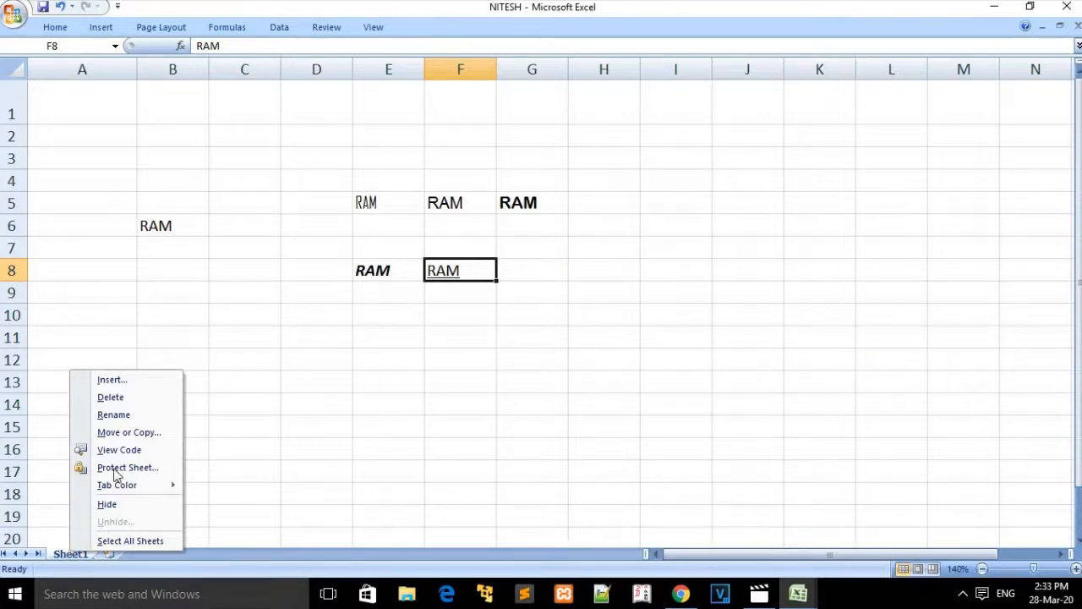
click(113, 415)
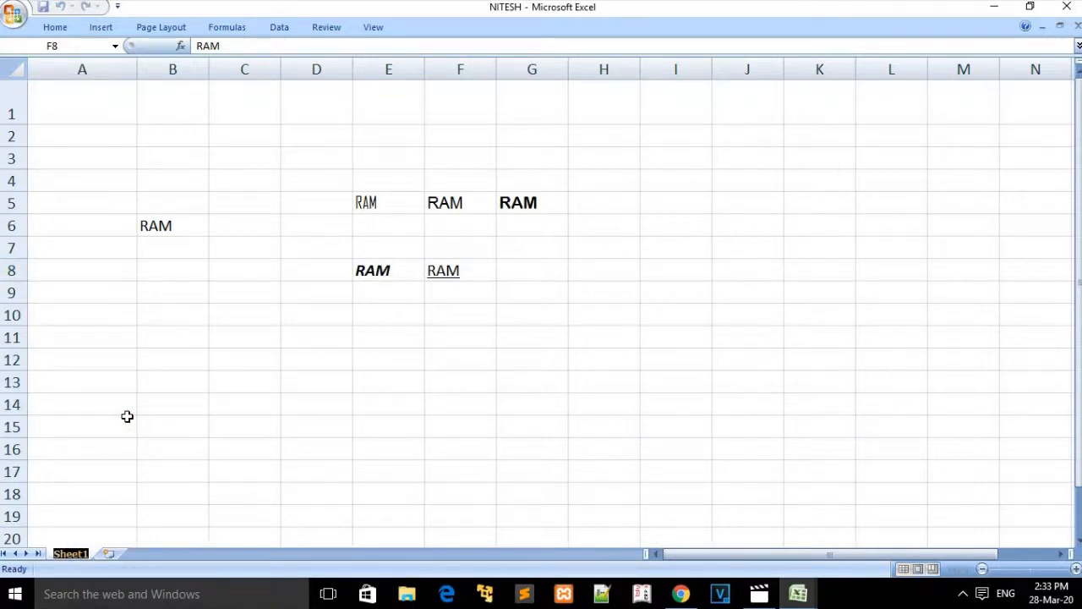
text(c)
key(BackSpace)
text(l.)
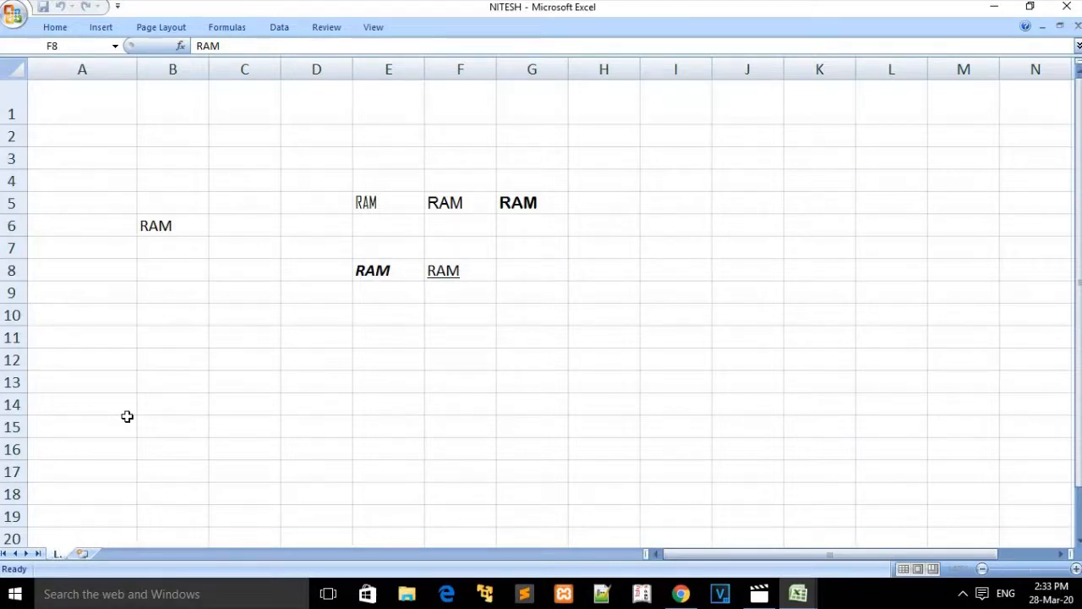
text(1)
click(101, 538)
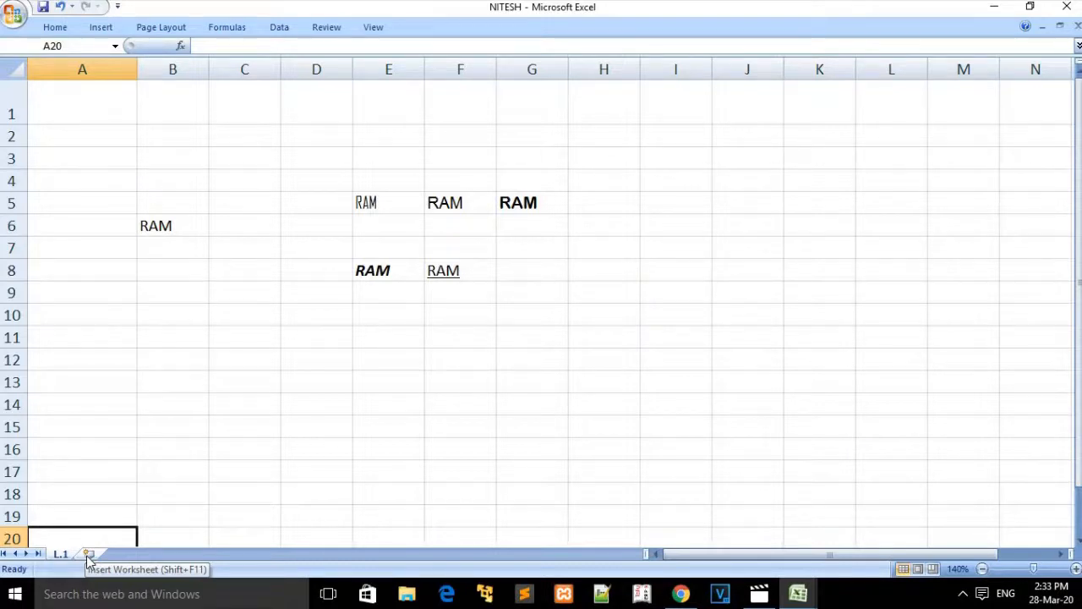
Step: Insert six blank worksheets, Sheet2 through Sheet7, after L.1
click(88, 555)
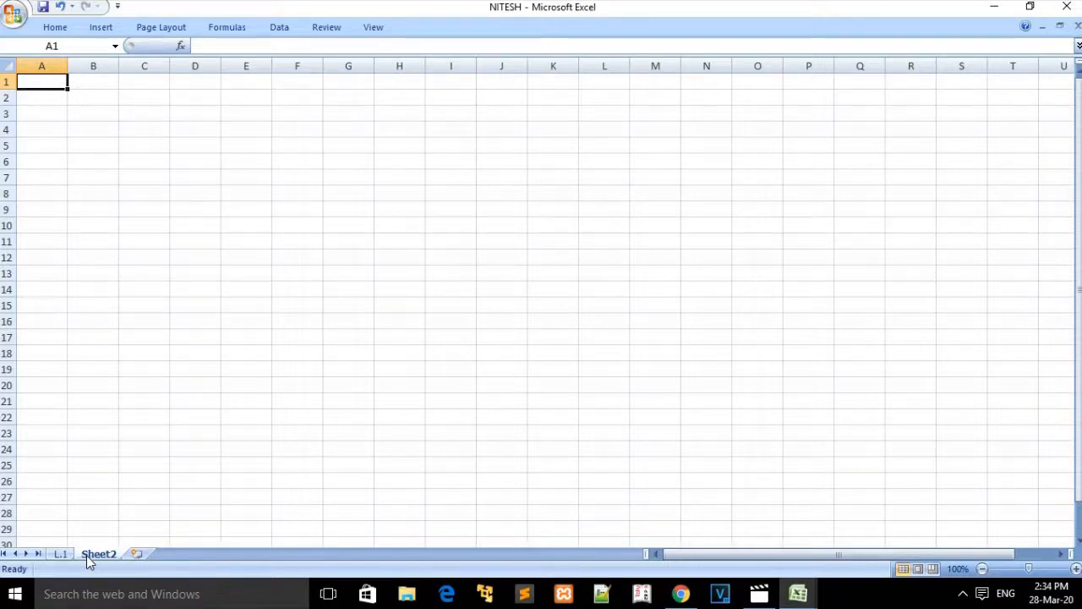
click(136, 554)
click(184, 554)
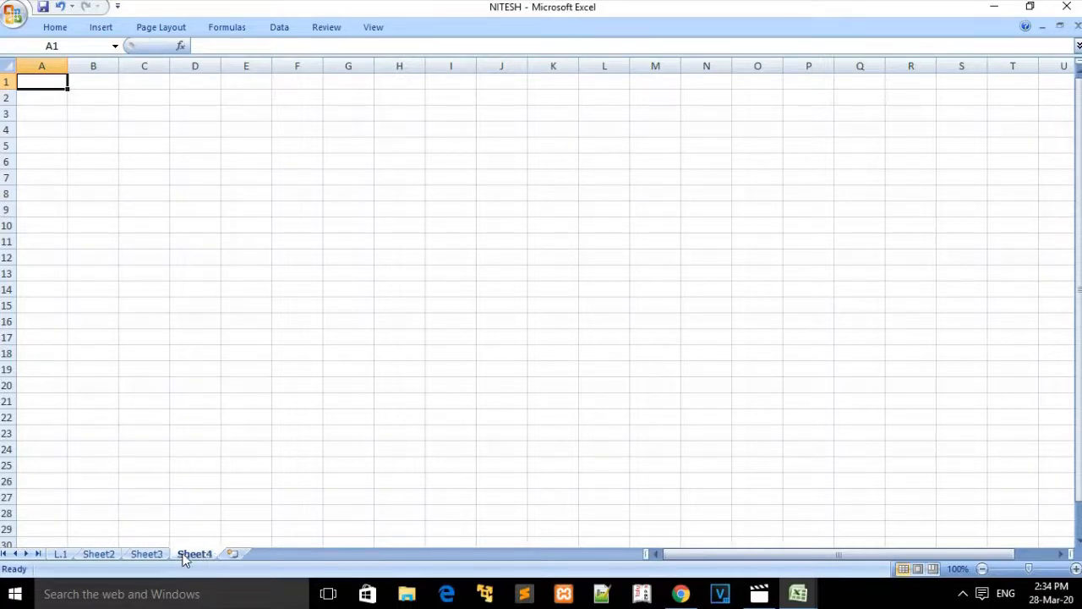
click(231, 554)
click(281, 554)
click(330, 555)
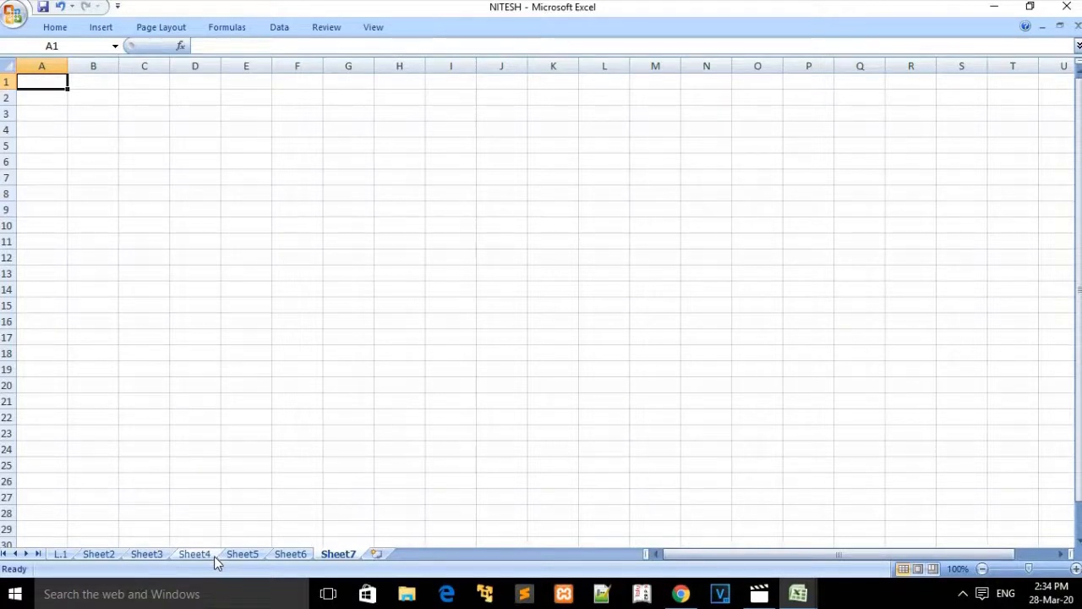
Step: Delete worksheets Sheet7 down to Sheet3, then return to the L.1 sheet
right_click(352, 555)
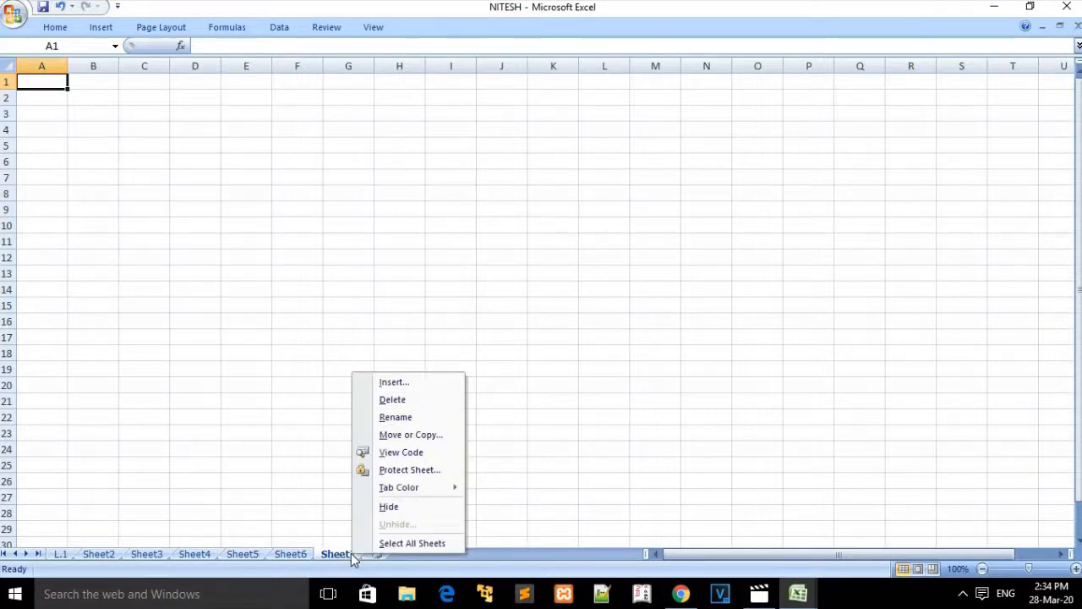
click(416, 401)
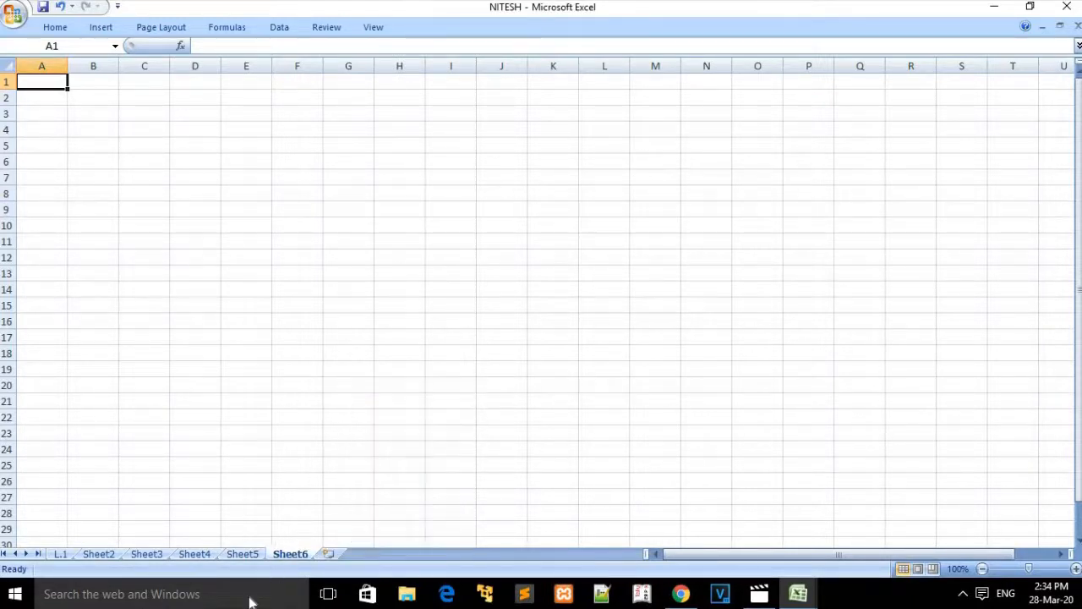
right_click(285, 555)
click(355, 399)
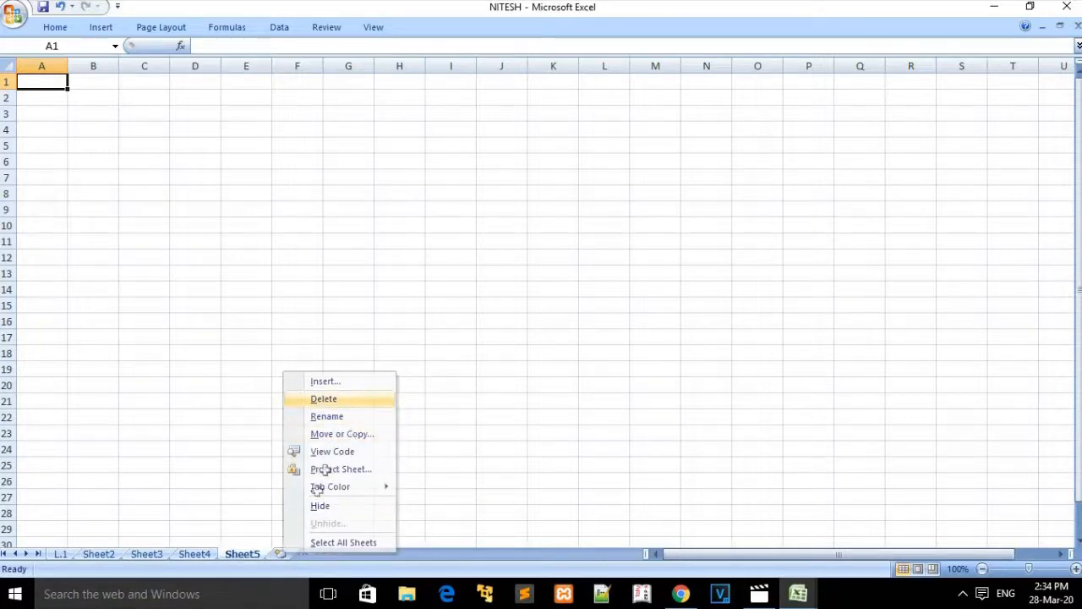
right_click(230, 559)
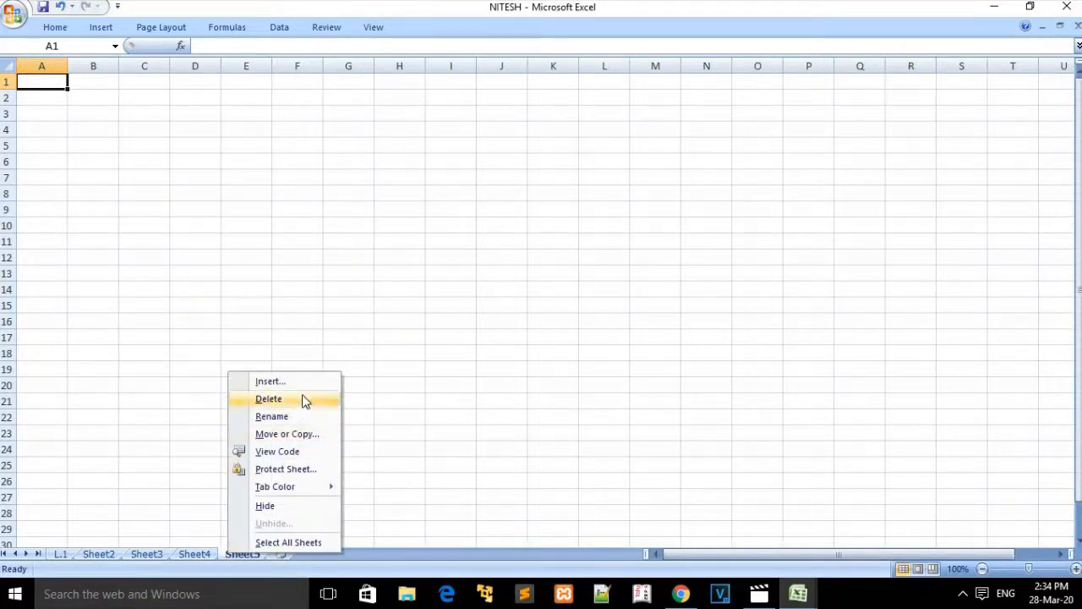
click(302, 397)
right_click(203, 554)
click(262, 399)
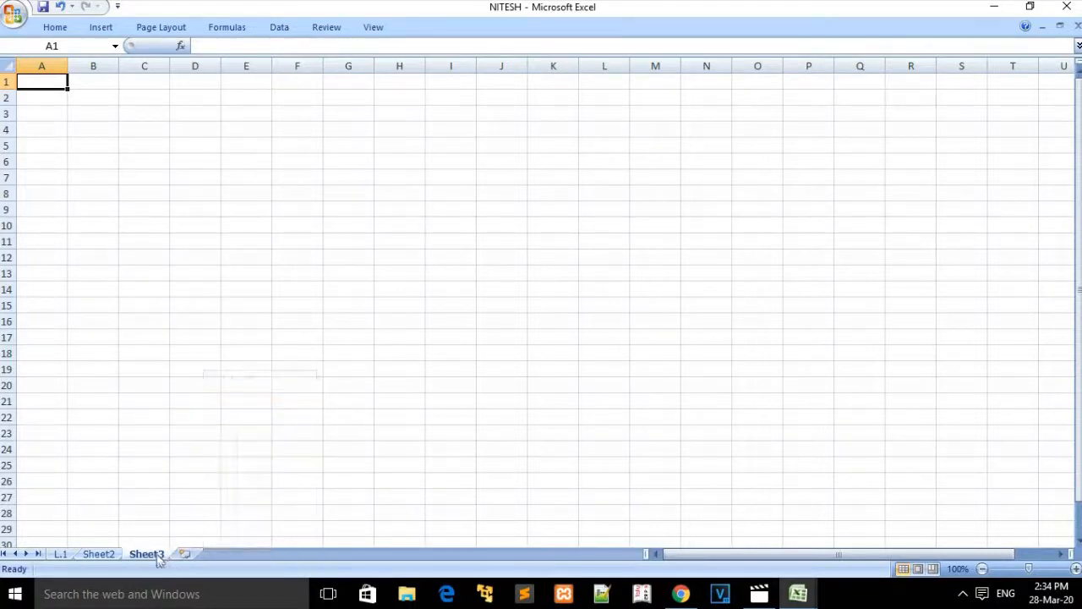
right_click(156, 558)
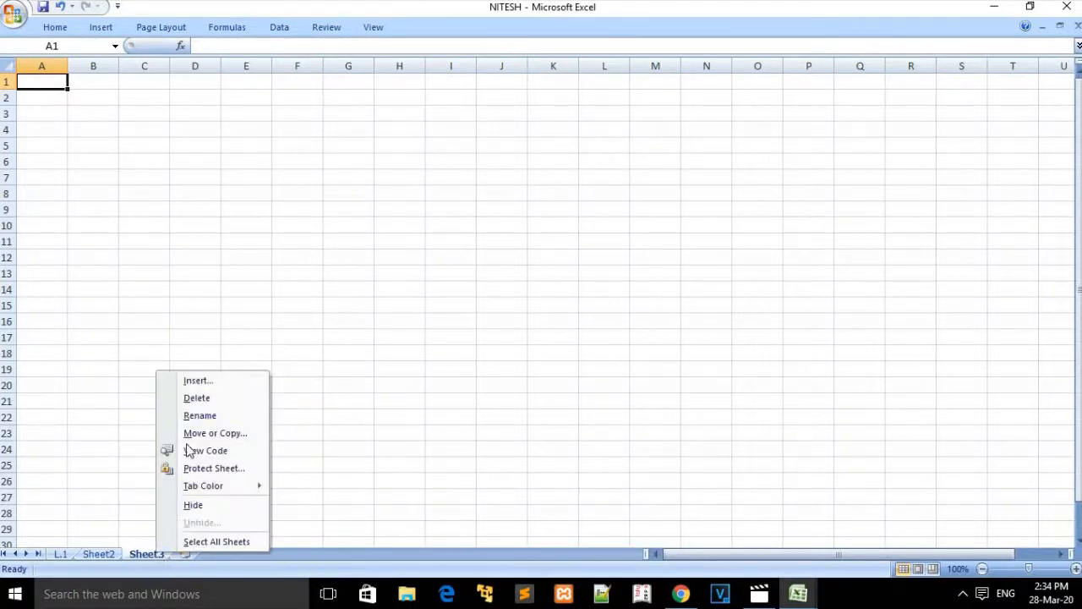
click(201, 398)
click(61, 553)
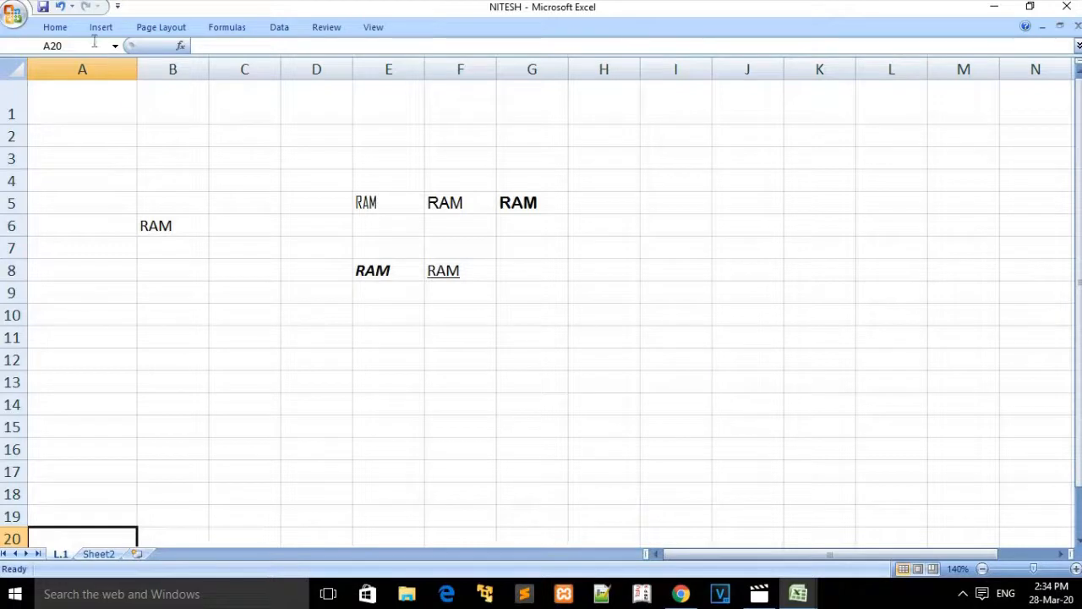
Step: Widen column F and select the RAM entry in F5
click(66, 29)
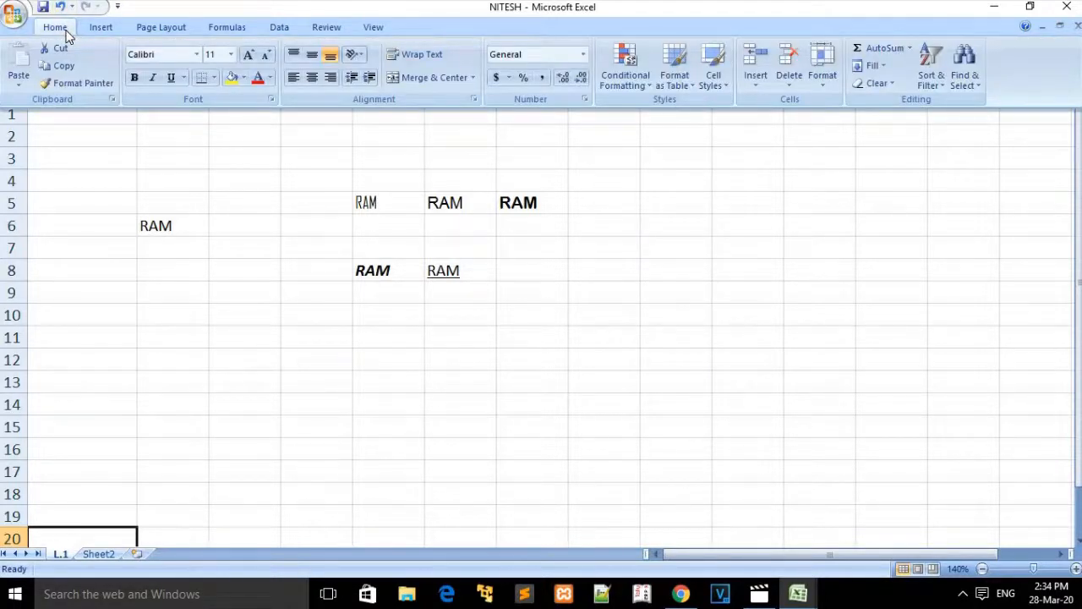
click(507, 135)
drag(497, 70, 567, 85)
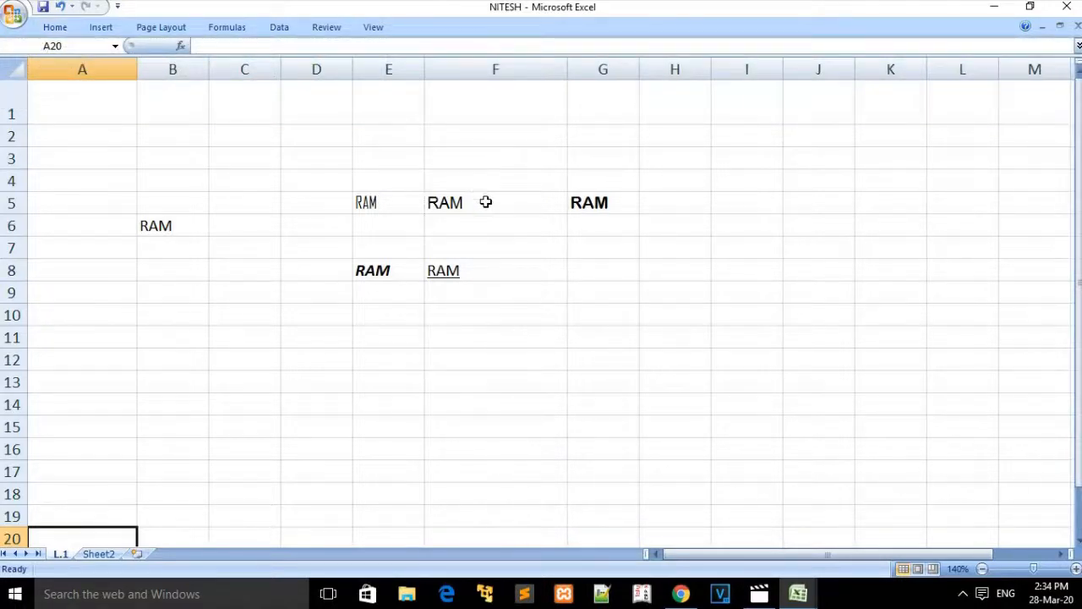
click(486, 202)
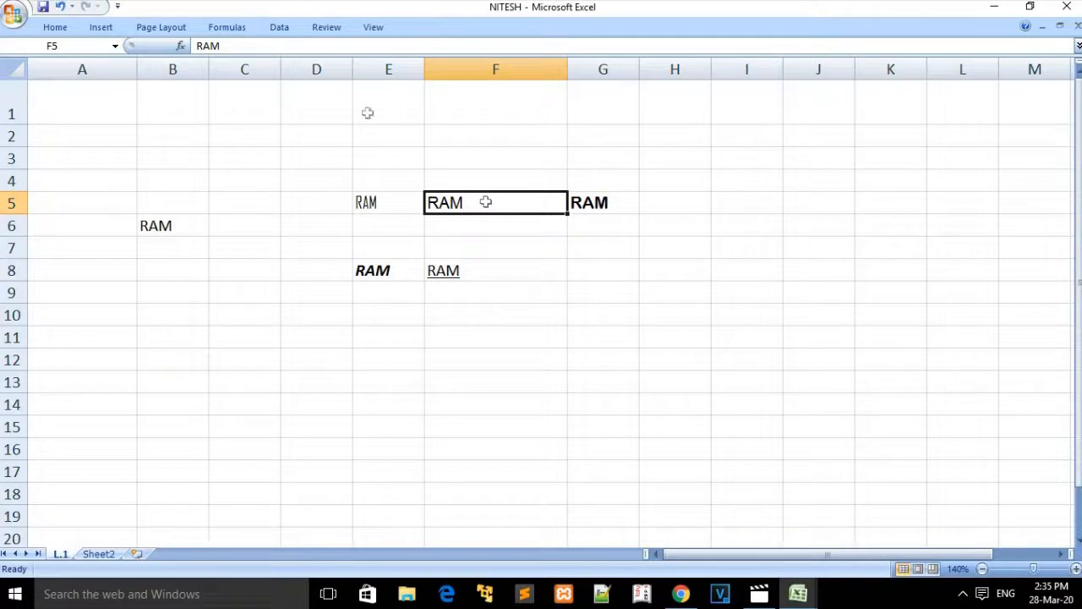
click(62, 25)
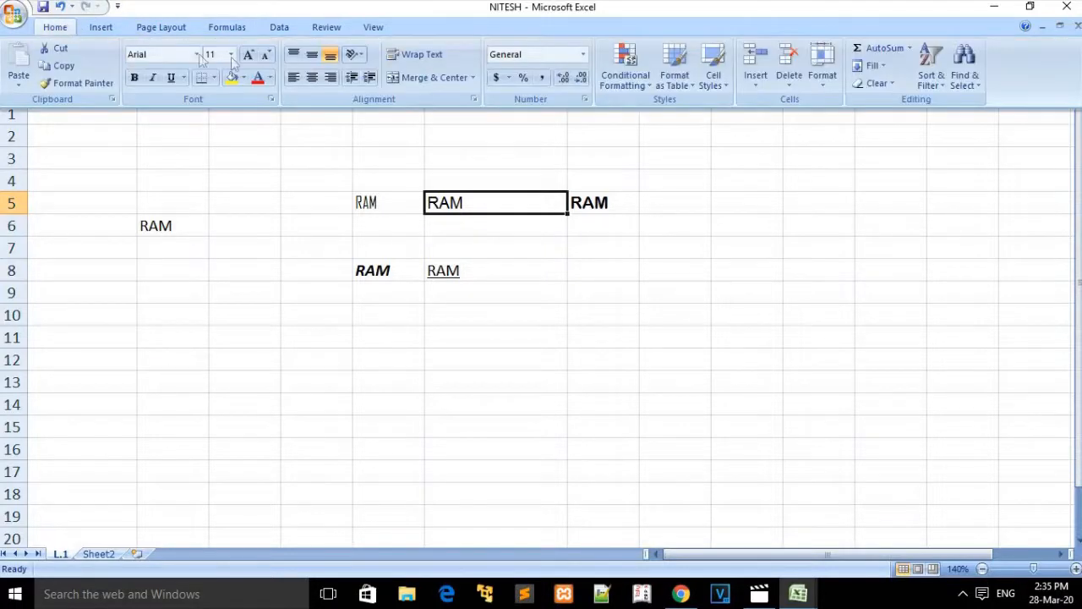
Step: Right-align the RAM text in F5 after briefly centring it
click(311, 77)
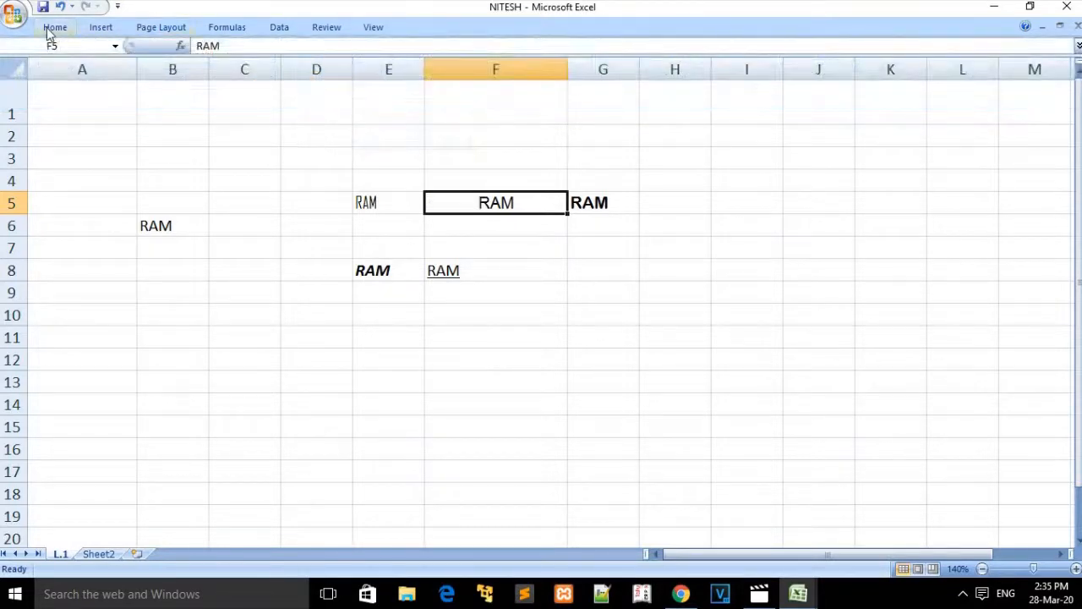
click(49, 31)
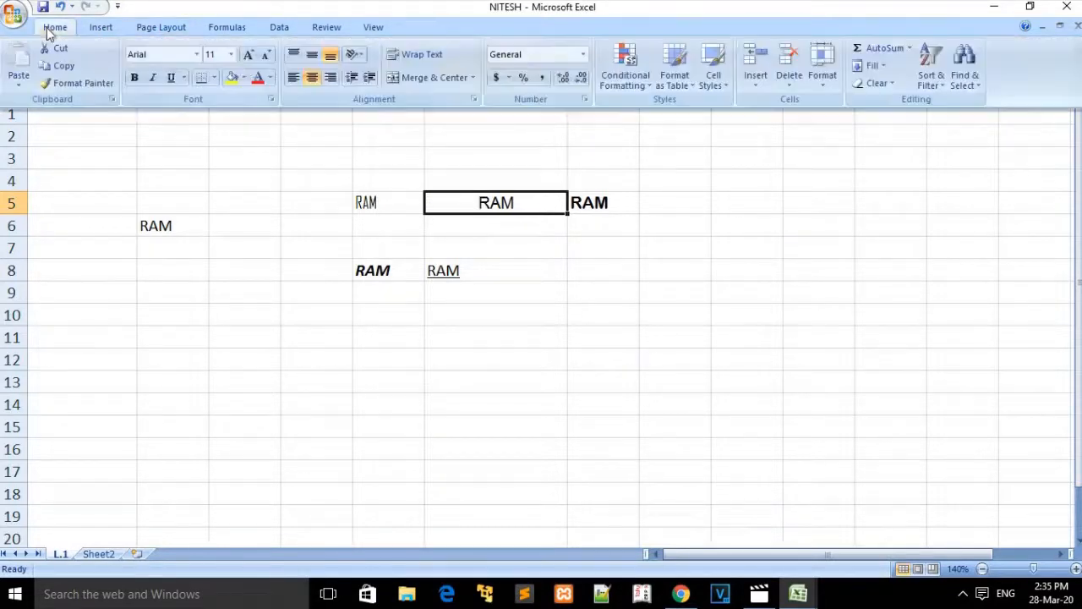
click(332, 79)
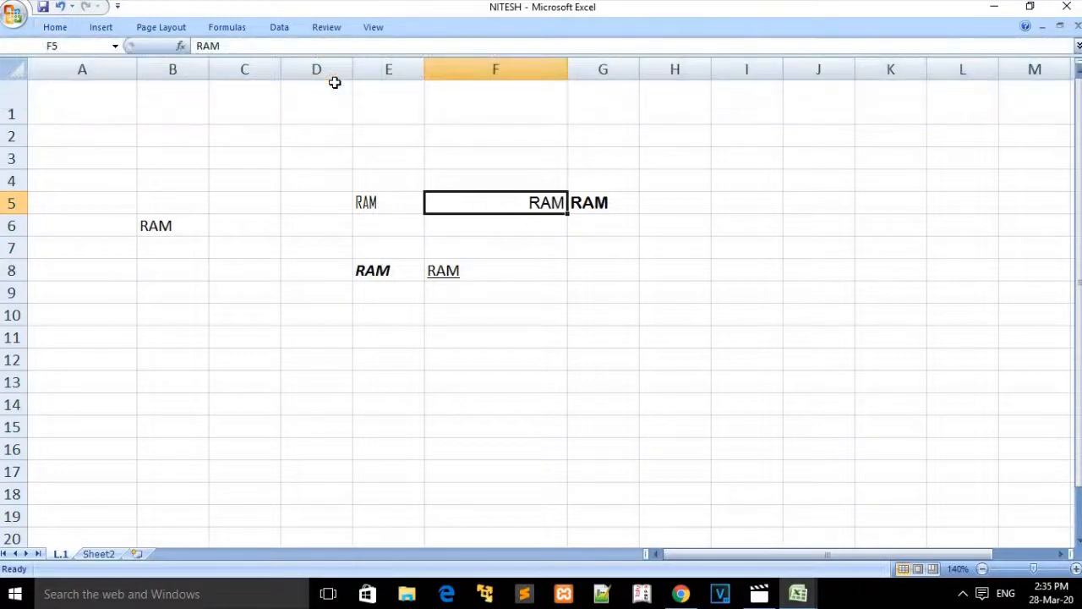
click(63, 29)
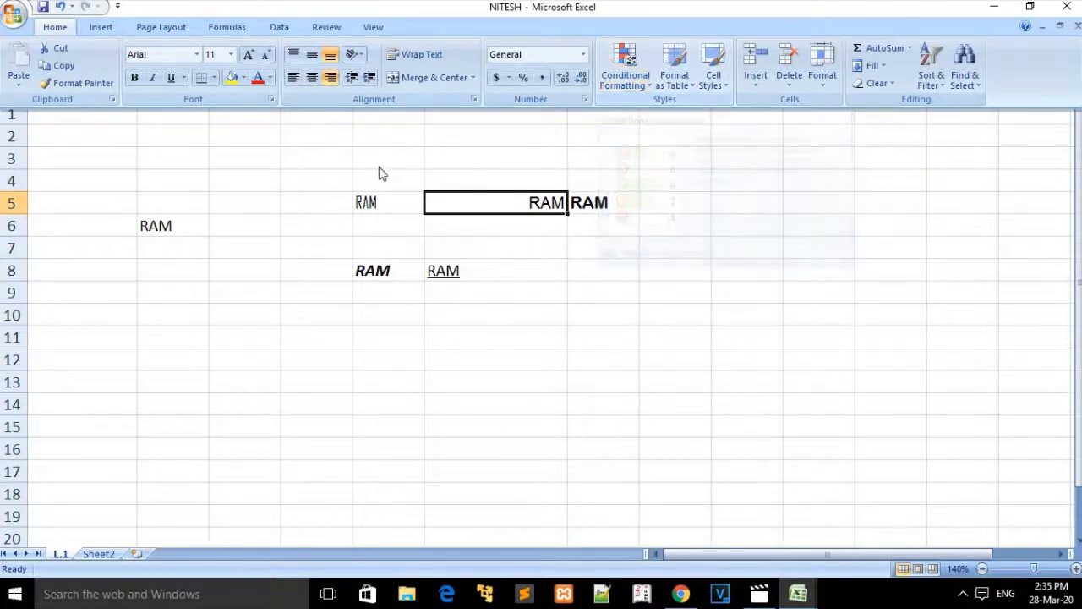
click(358, 168)
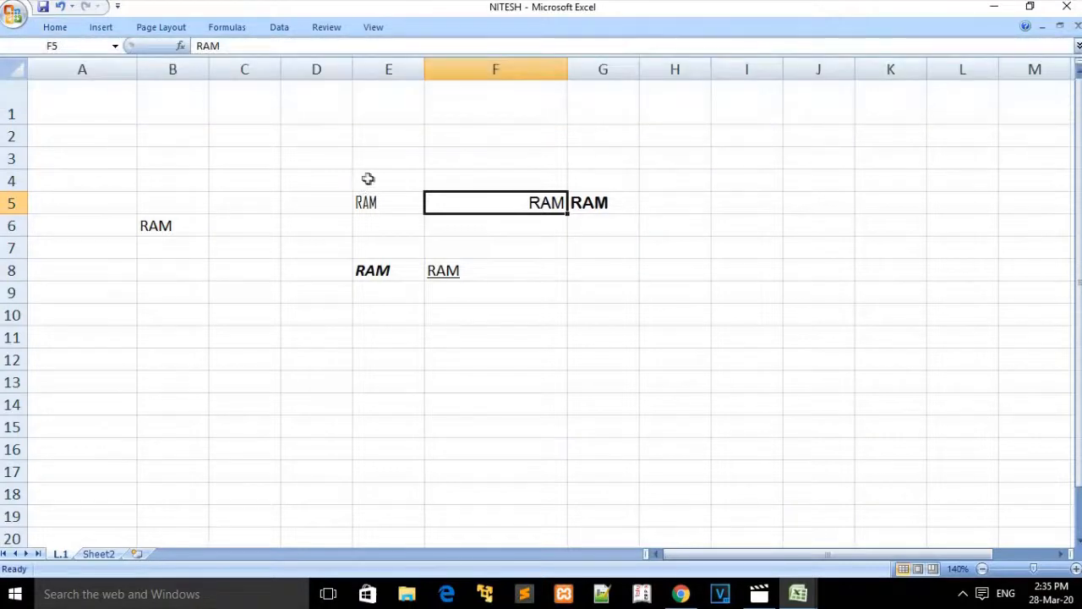
click(376, 182)
click(389, 193)
drag(389, 193, 391, 181)
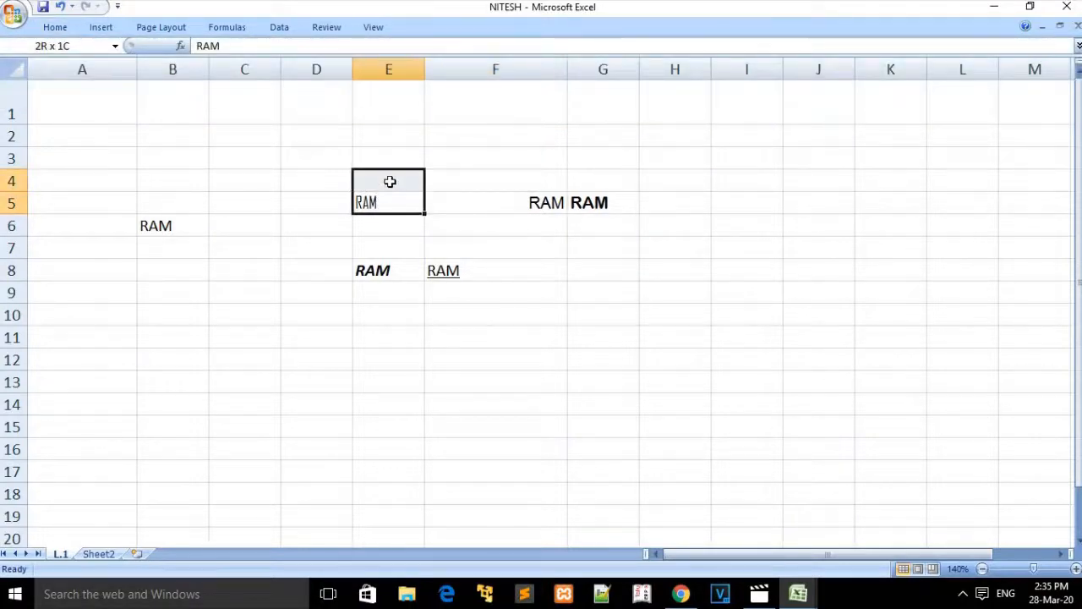
click(392, 181)
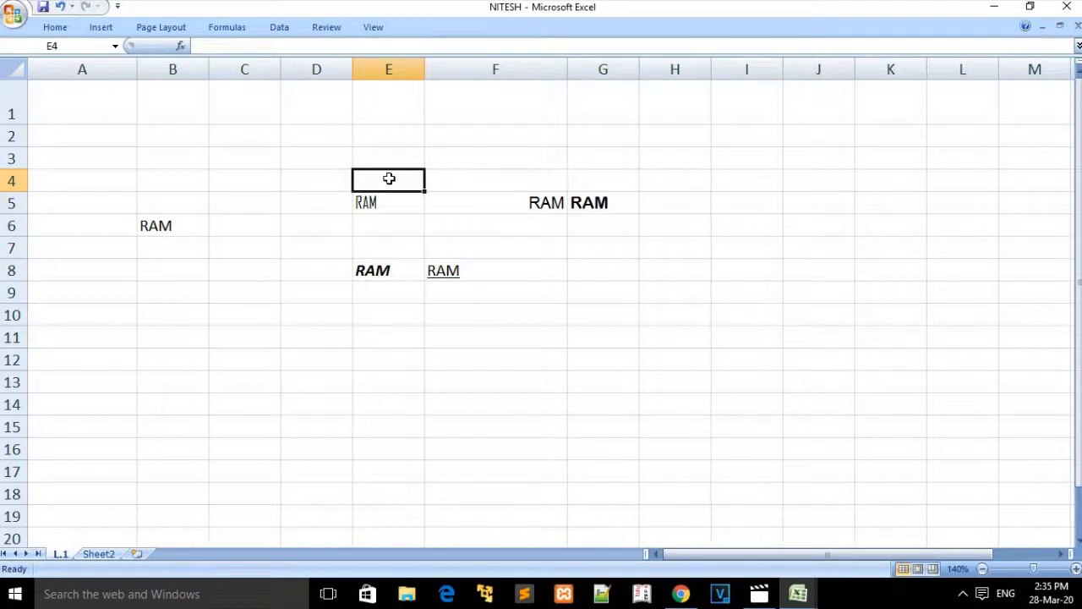
click(55, 29)
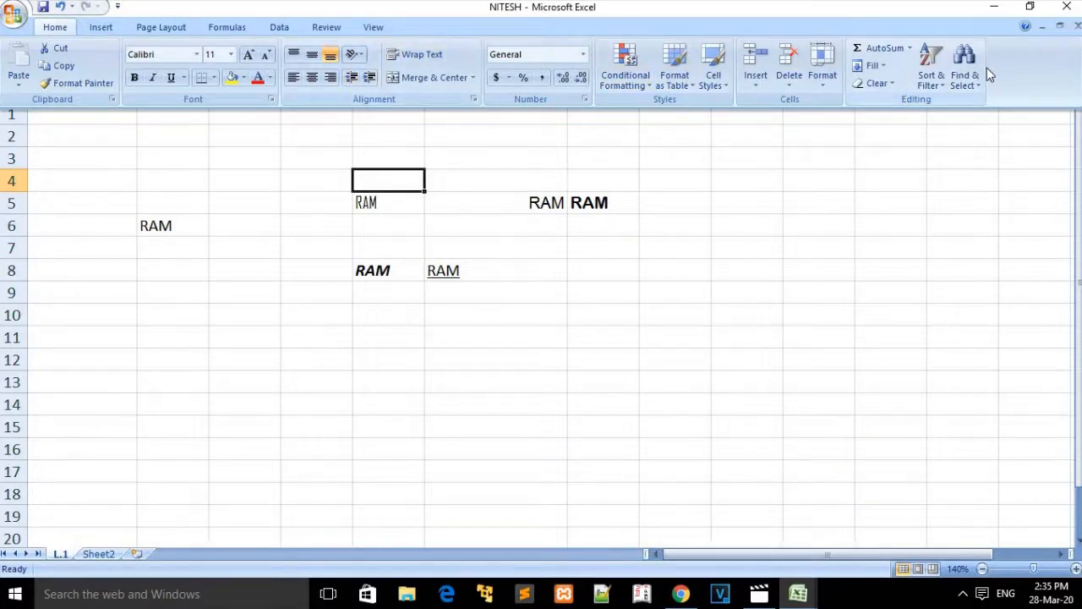
click(99, 27)
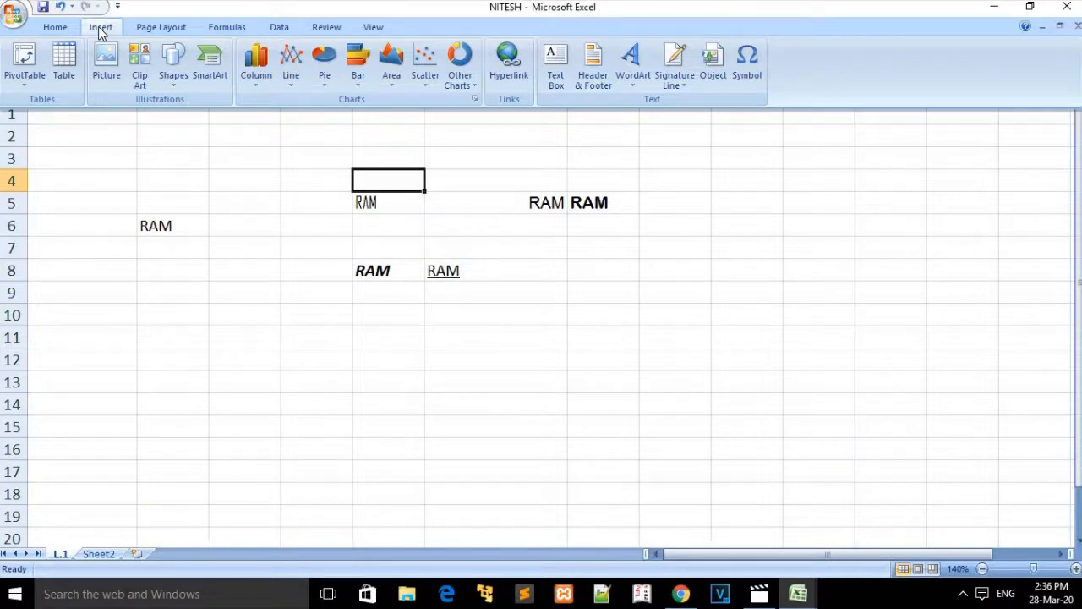
click(51, 28)
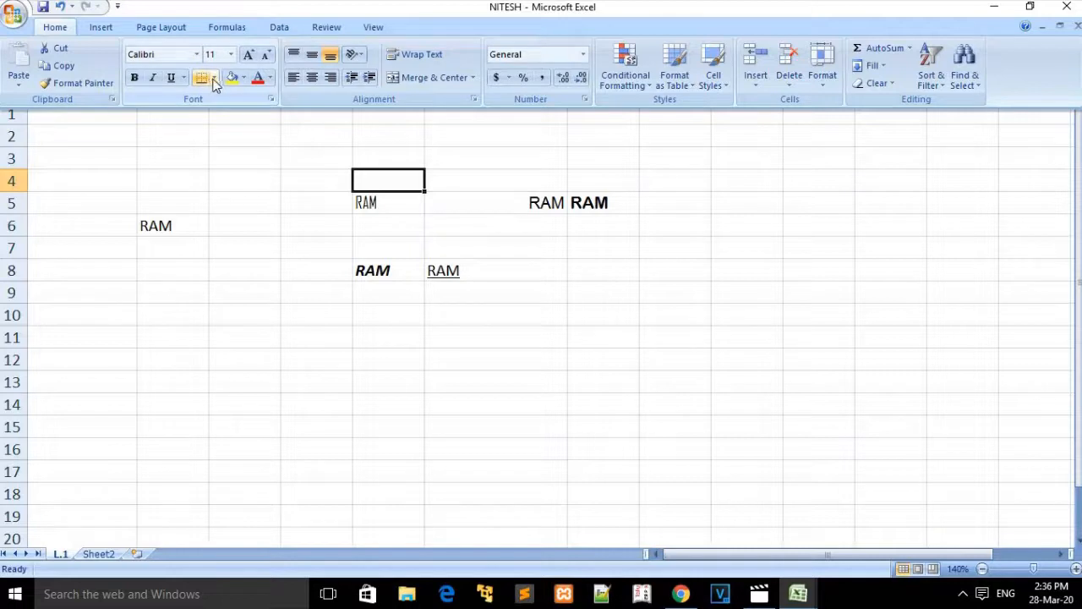
click(383, 187)
click(389, 201)
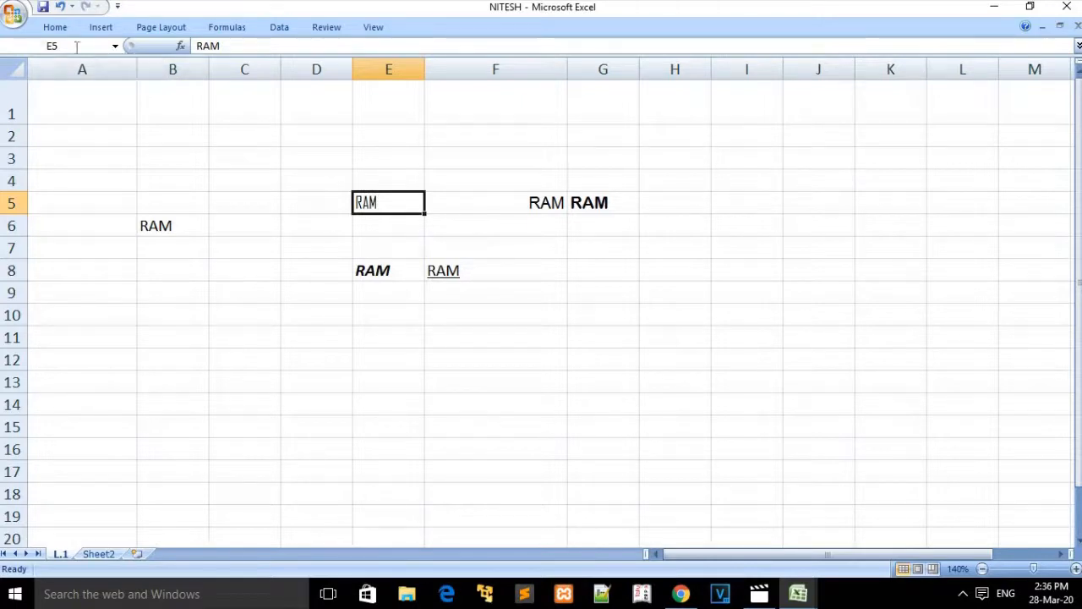
Step: Apply All Borders to cell E5
click(53, 29)
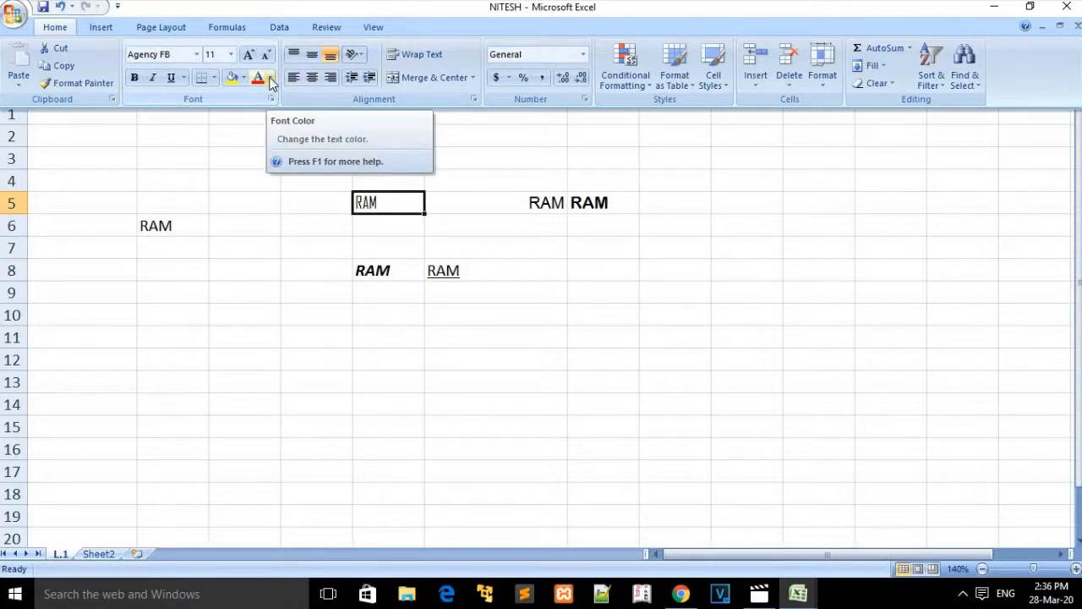
click(216, 77)
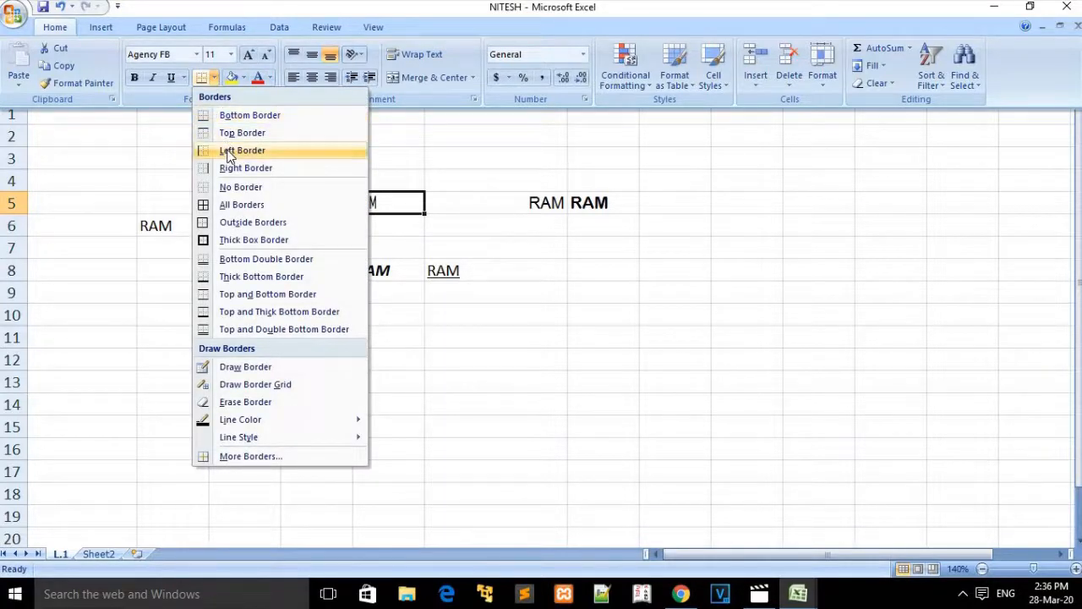
click(245, 206)
click(409, 245)
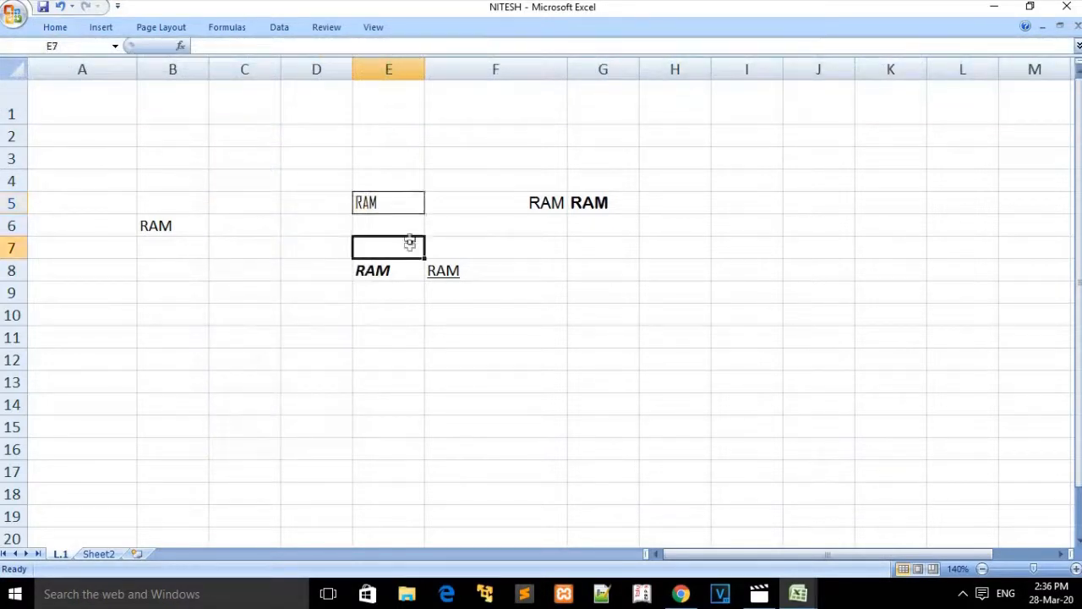
click(409, 195)
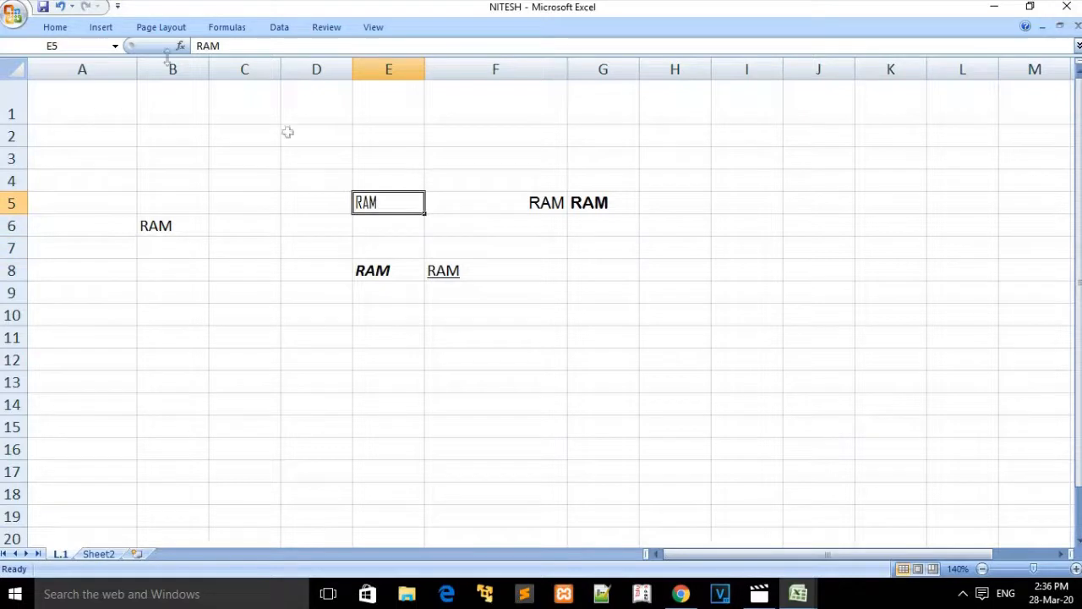
Step: Remove E5's borders again with No Border
click(61, 28)
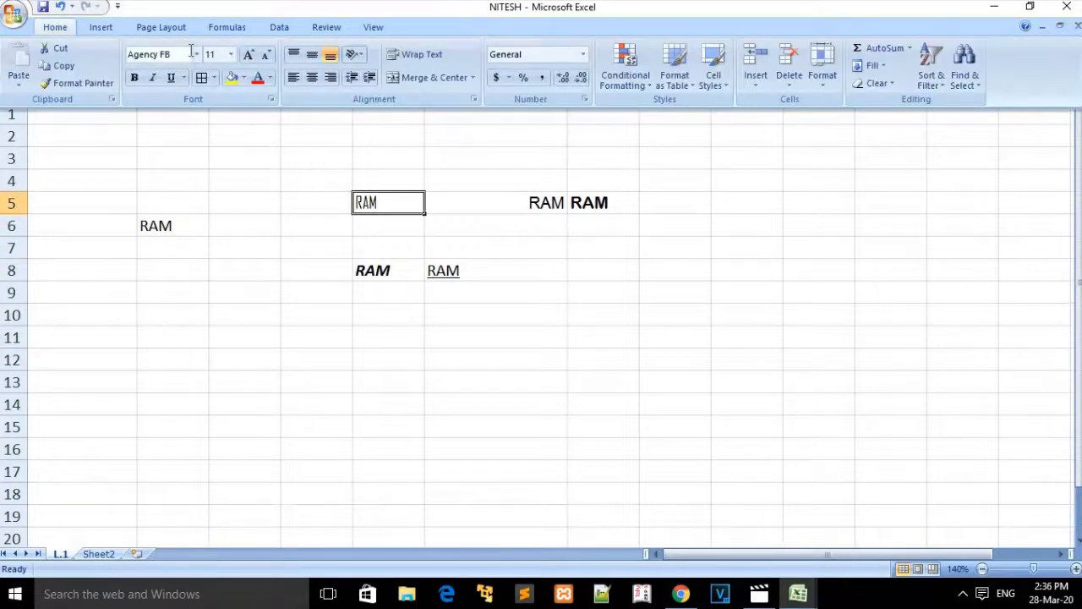
click(215, 78)
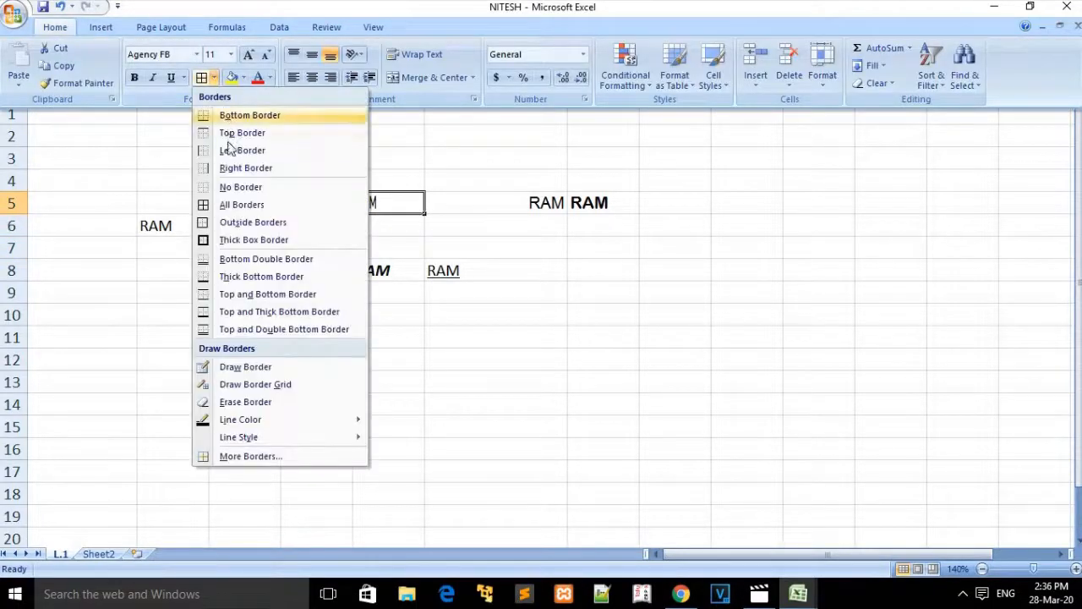
click(231, 186)
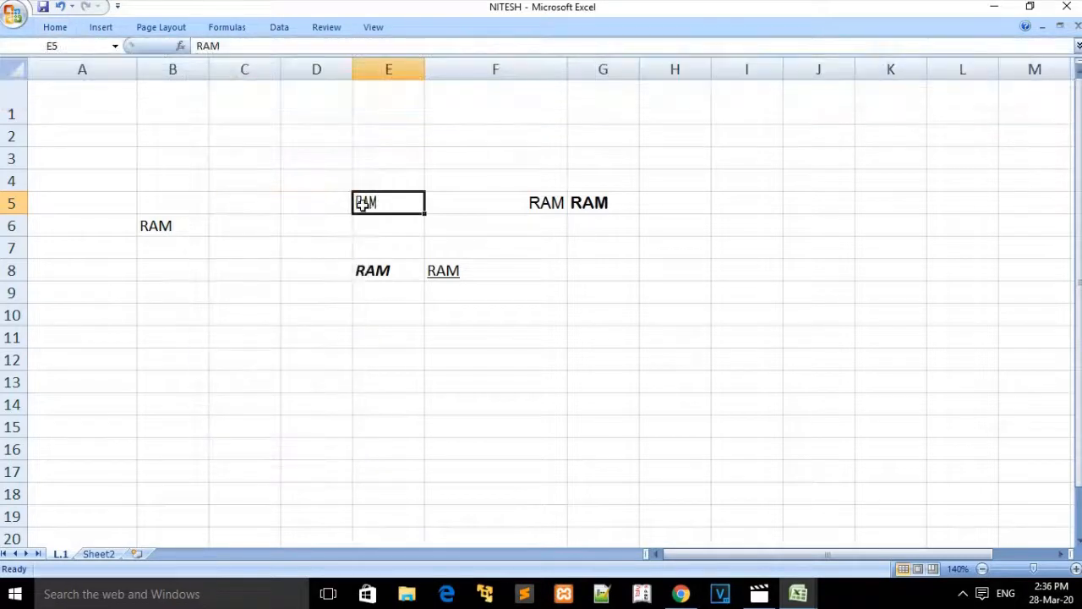
click(66, 29)
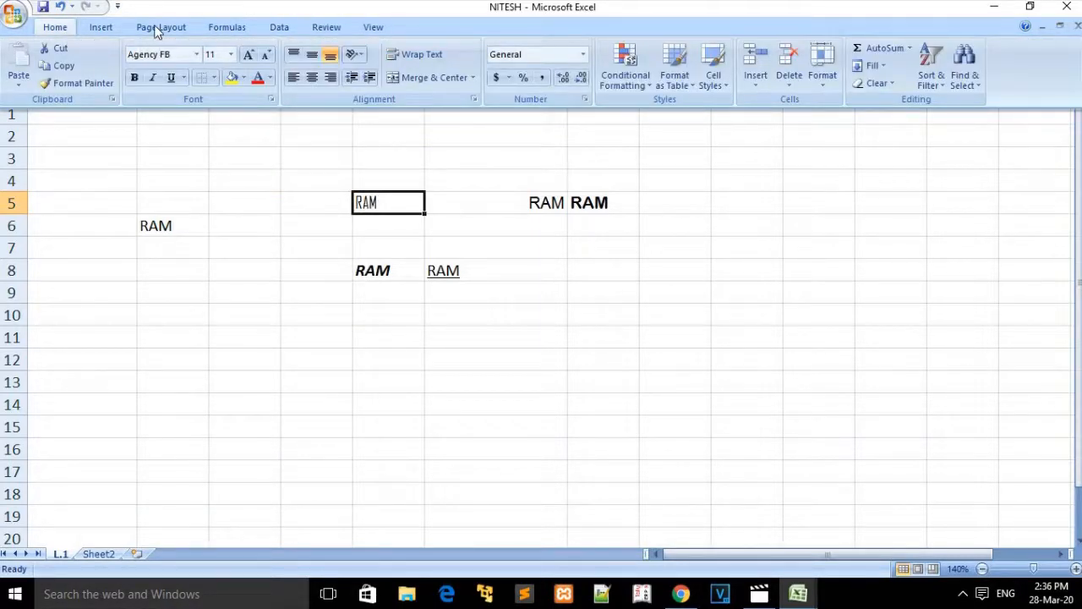
click(217, 77)
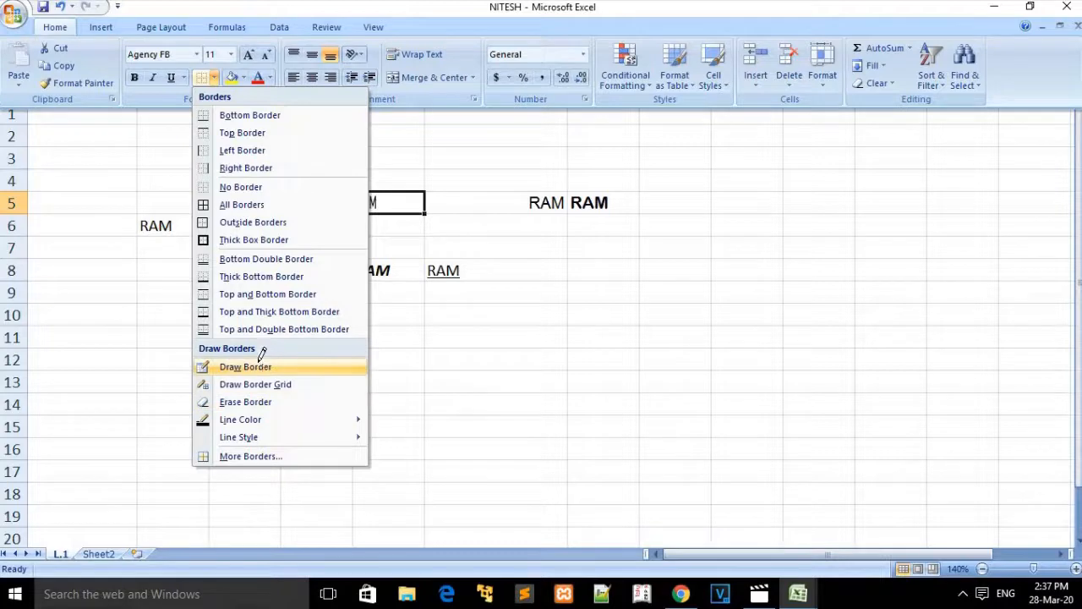
Step: Draw a border box around E4:I10, plus inner boxes around F5:G9 and F5:H8
click(258, 366)
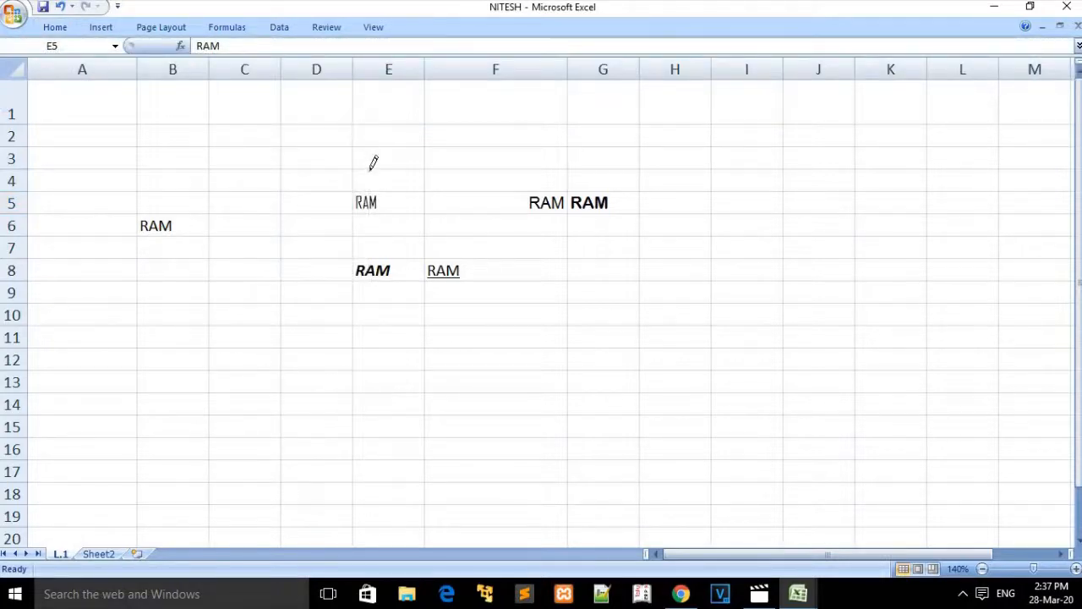
mouse_move(385, 185)
mouse_down()
mouse_move(426, 189)
mouse_move(493, 261)
mouse_move(590, 279)
mouse_move(635, 272)
mouse_move(760, 317)
mouse_up()
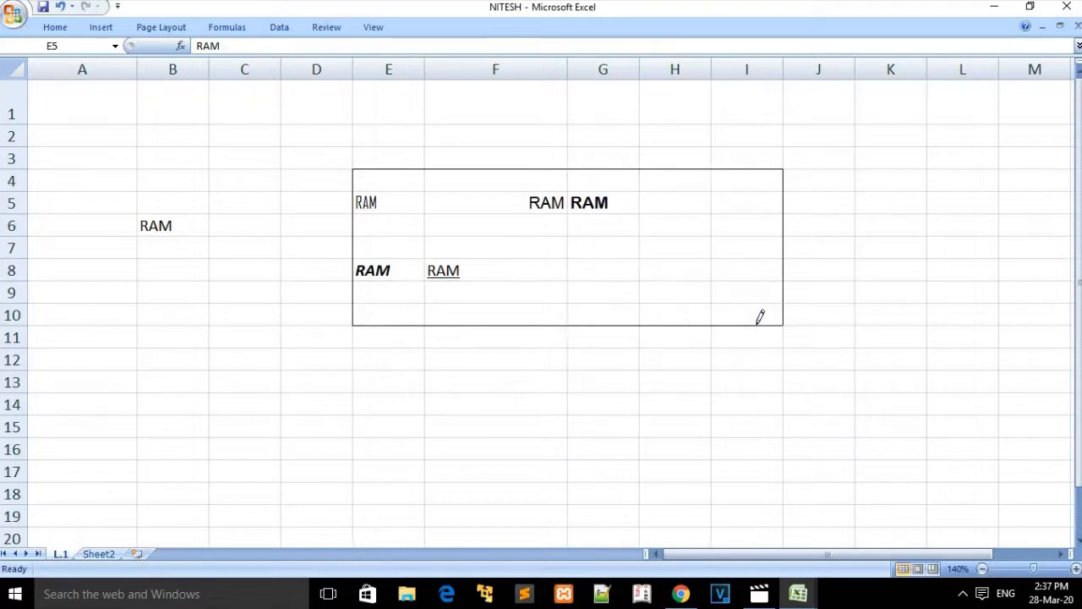
mouse_move(466, 195)
mouse_down()
mouse_move(553, 285)
mouse_move(558, 307)
mouse_up()
mouse_move(430, 194)
mouse_down()
mouse_move(594, 268)
mouse_move(611, 293)
mouse_up()
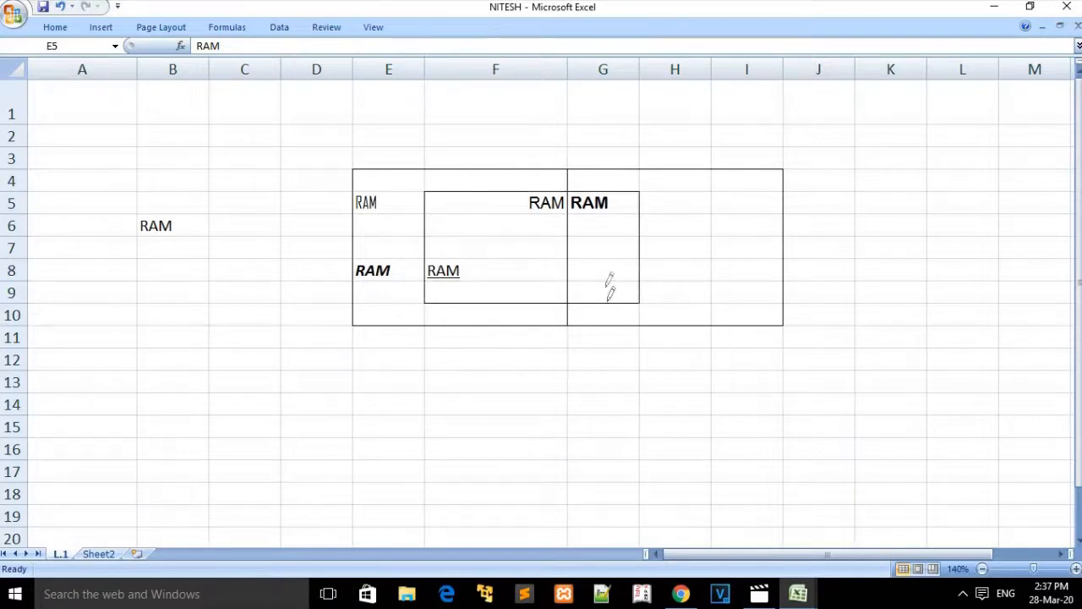
drag(535, 197, 671, 270)
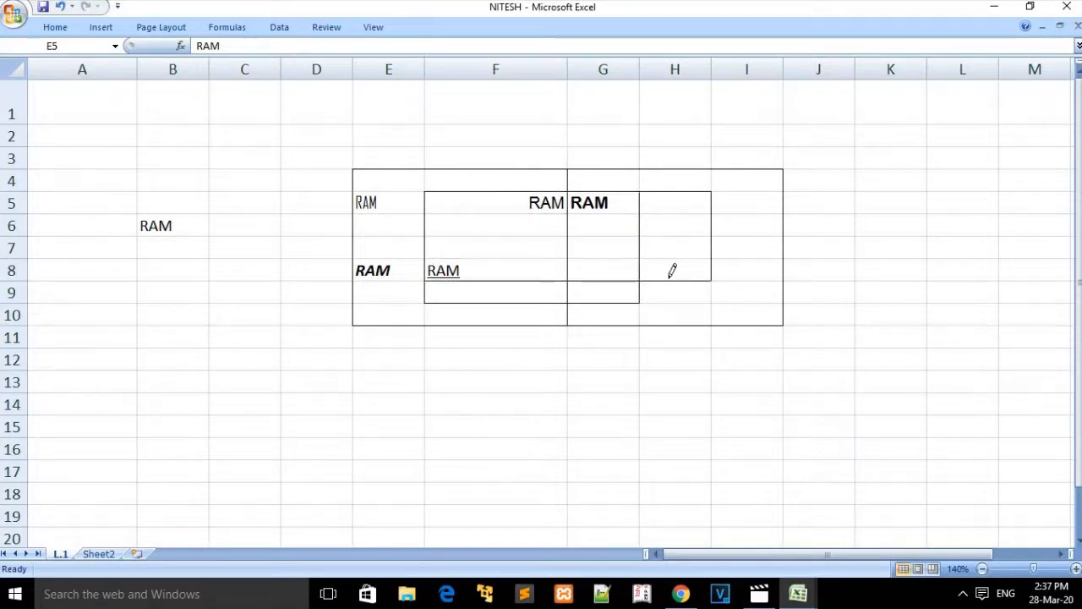
click(66, 30)
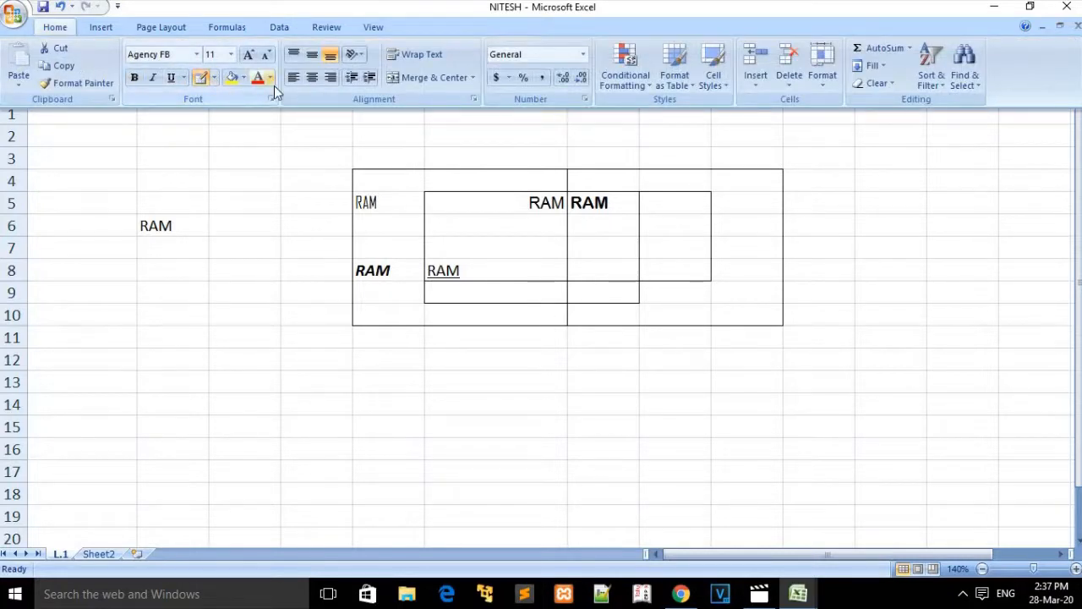
click(214, 78)
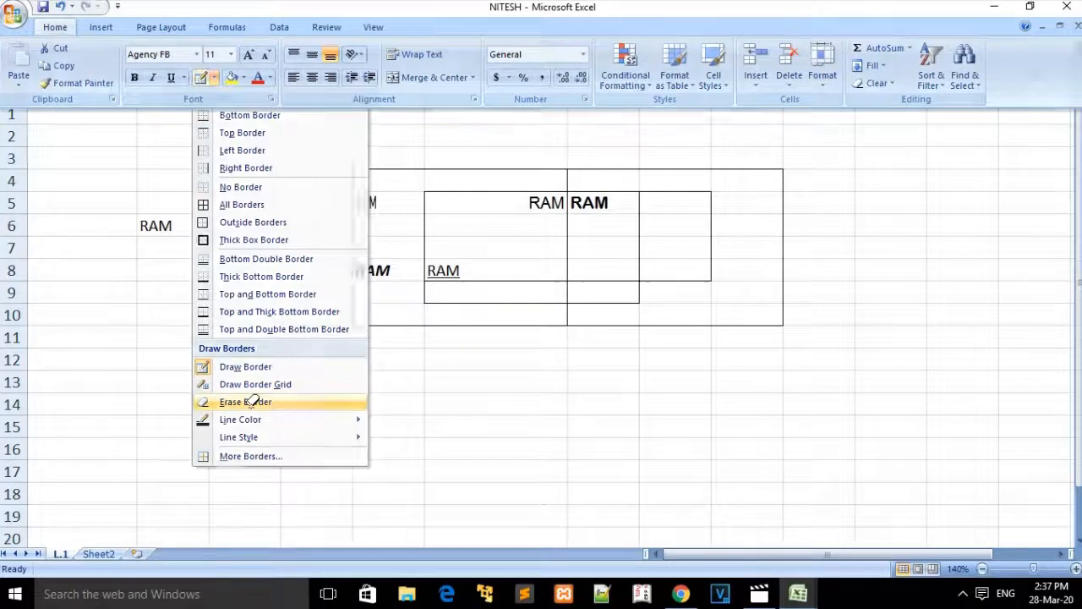
Step: Erase every drawn border line, from the inner F-H boxes out to the E4:I10 outline
click(251, 402)
mouse_move(399, 216)
mouse_down()
mouse_move(442, 176)
mouse_move(496, 290)
mouse_up()
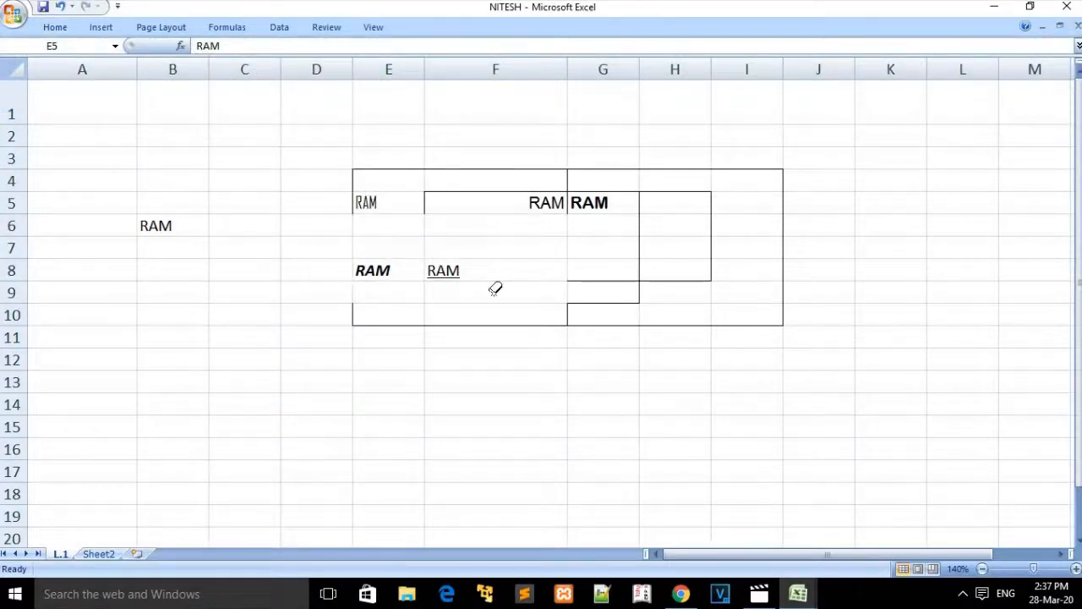
mouse_move(473, 206)
mouse_down()
mouse_move(643, 325)
mouse_move(707, 293)
mouse_move(731, 308)
mouse_up()
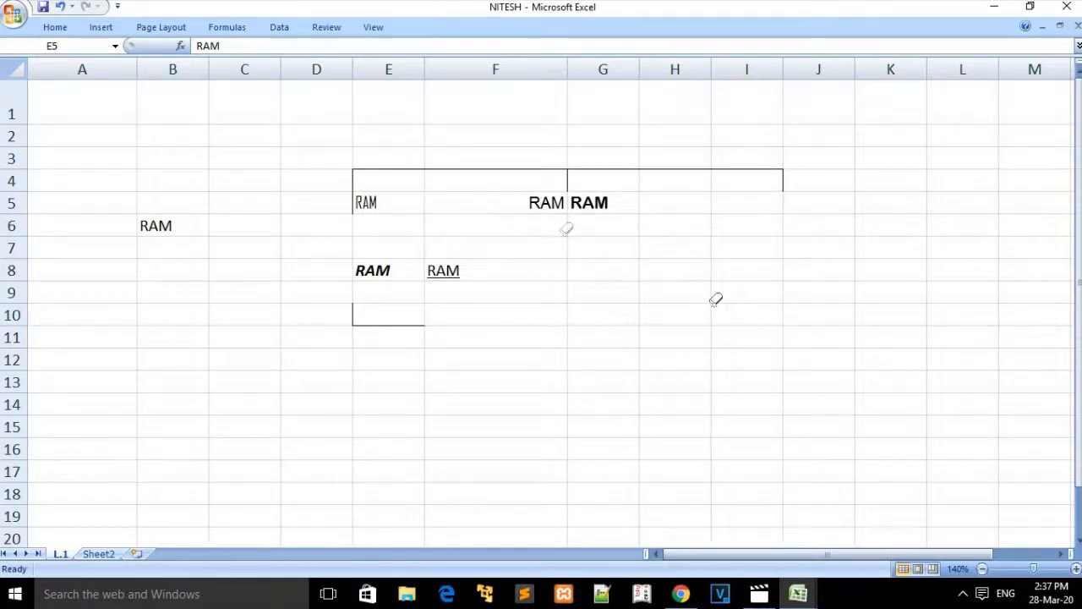
drag(468, 137, 826, 259)
drag(348, 121, 435, 337)
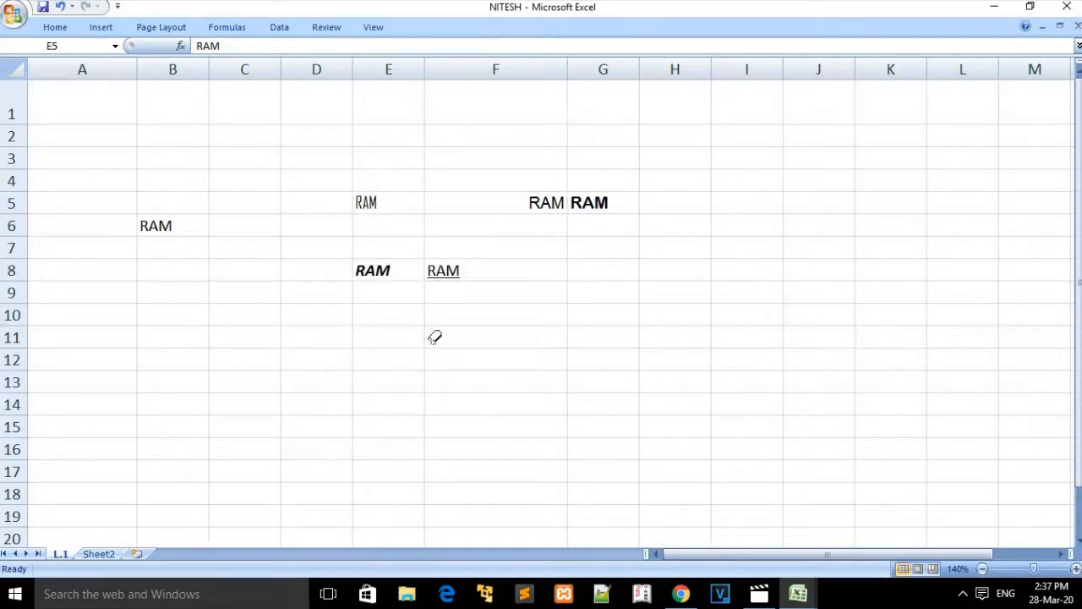
click(55, 27)
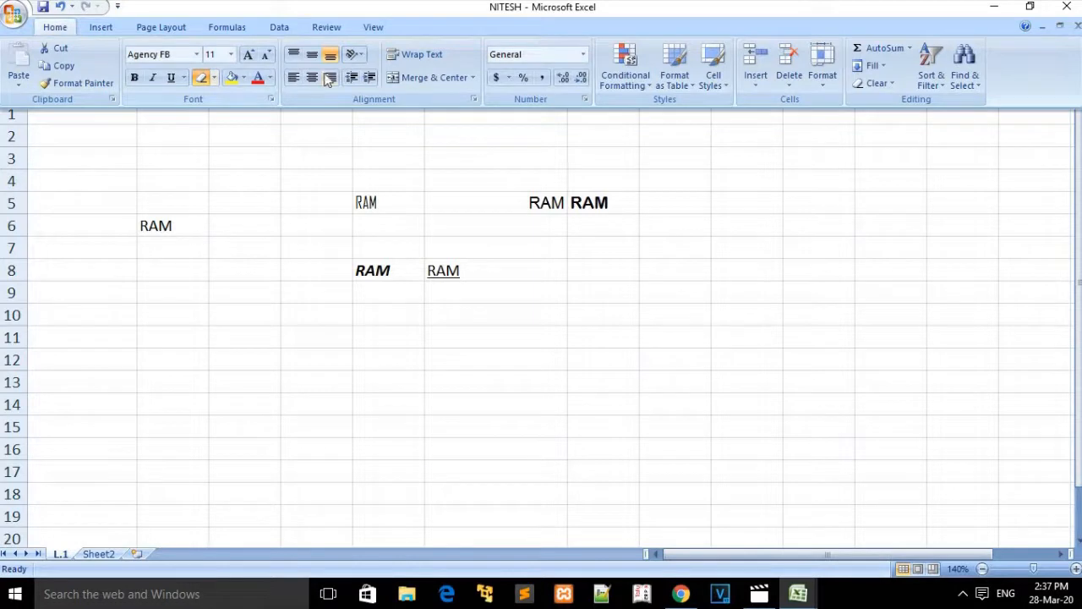
click(215, 77)
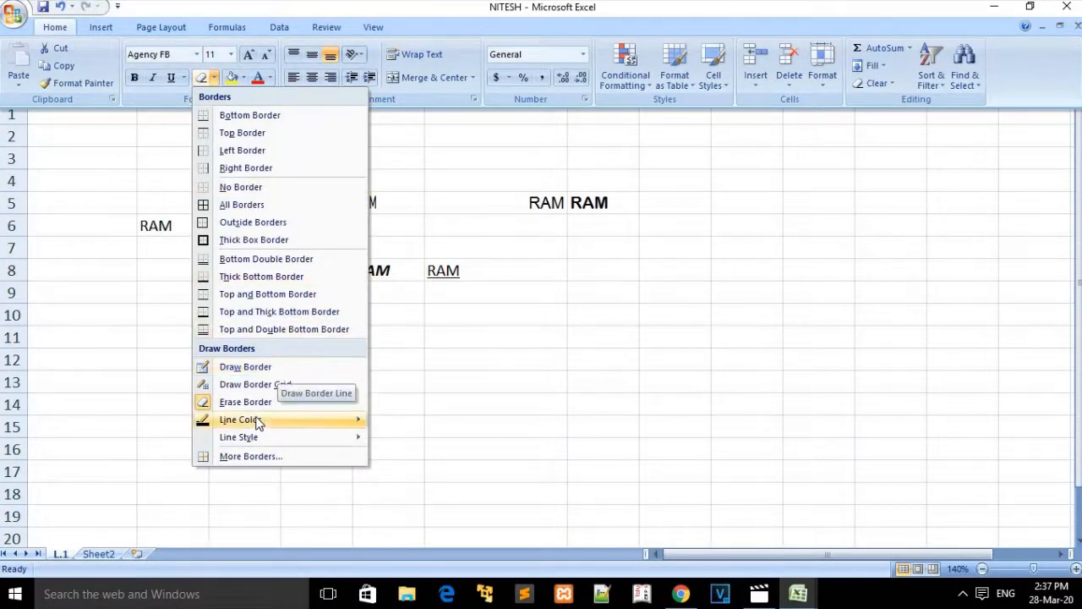
mouse_move(253, 421)
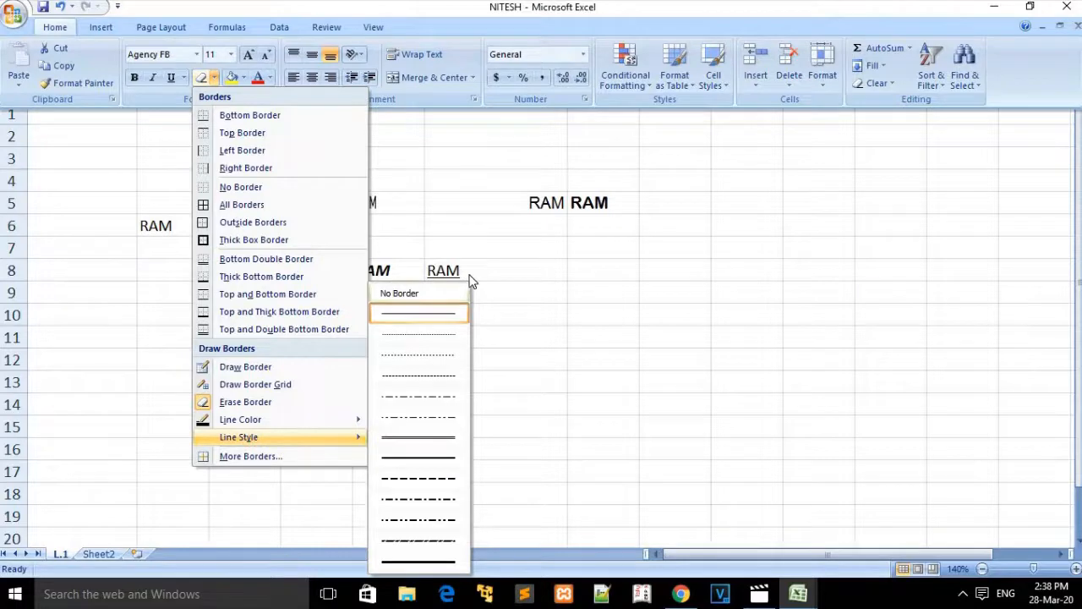
click(476, 223)
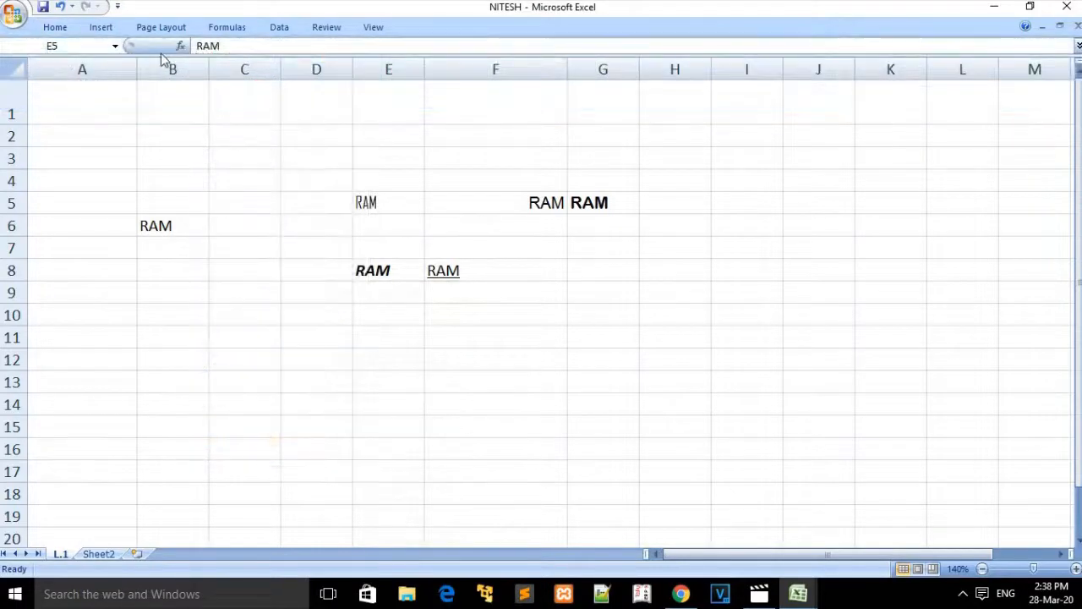
click(48, 28)
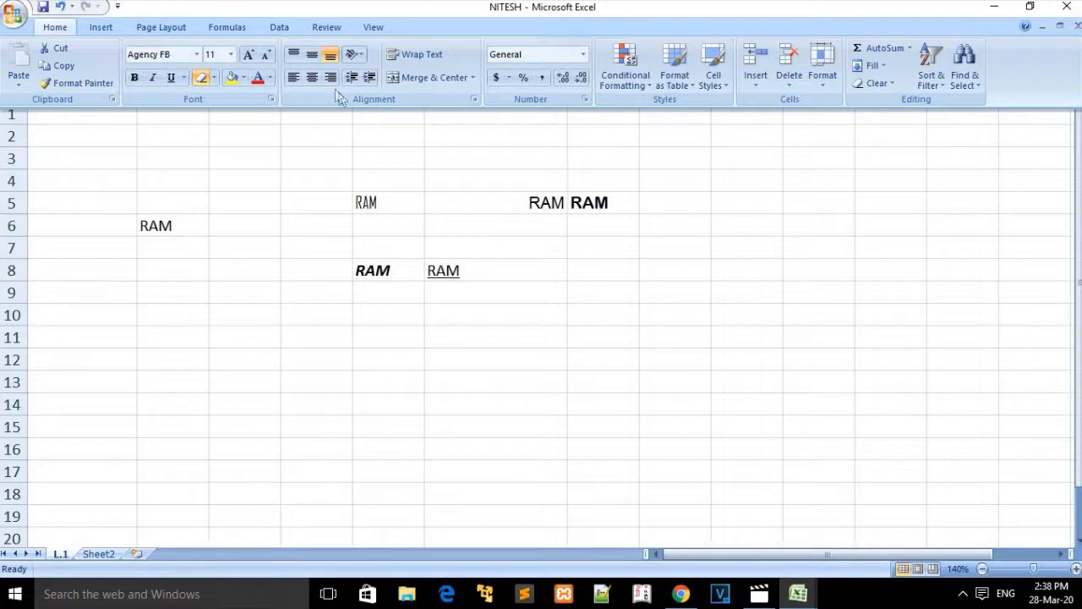
Step: Browse the Insert, Page Layout, Formulas, Data, Review and View tabs, ending back on Home
click(102, 27)
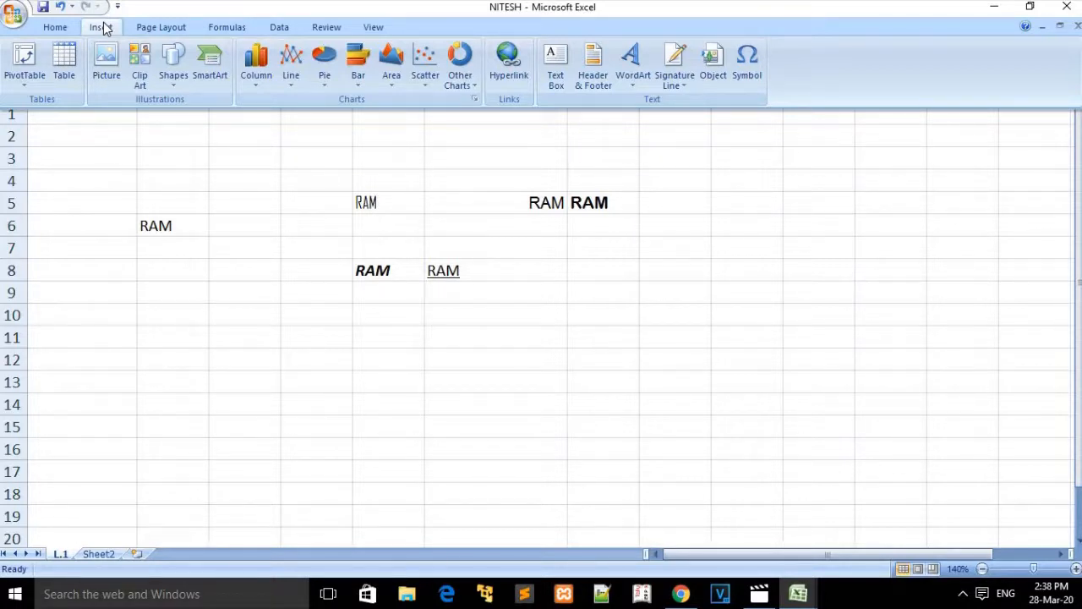
click(157, 30)
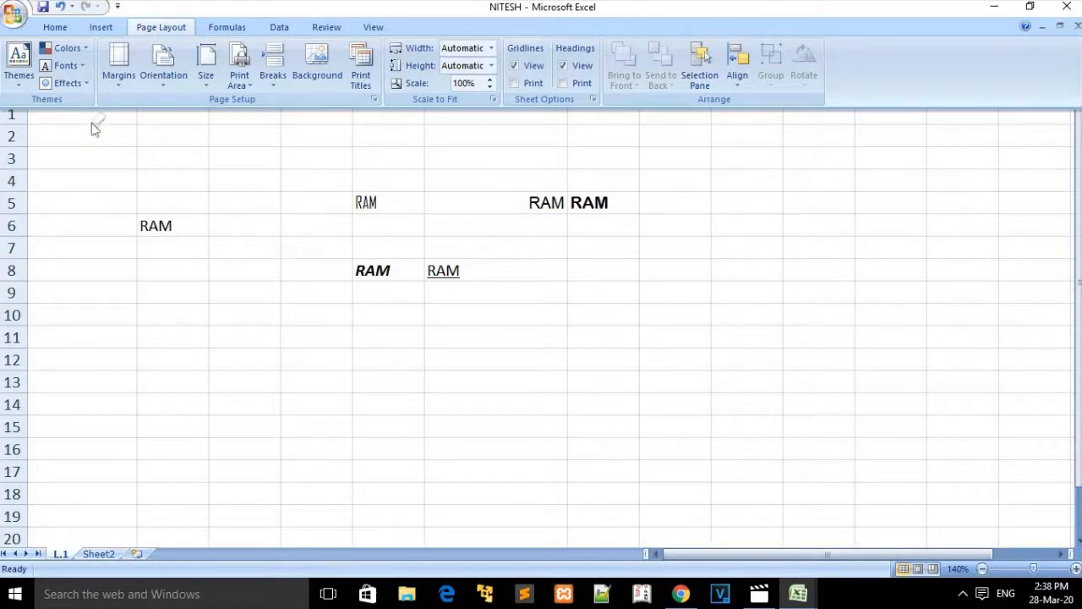
click(244, 169)
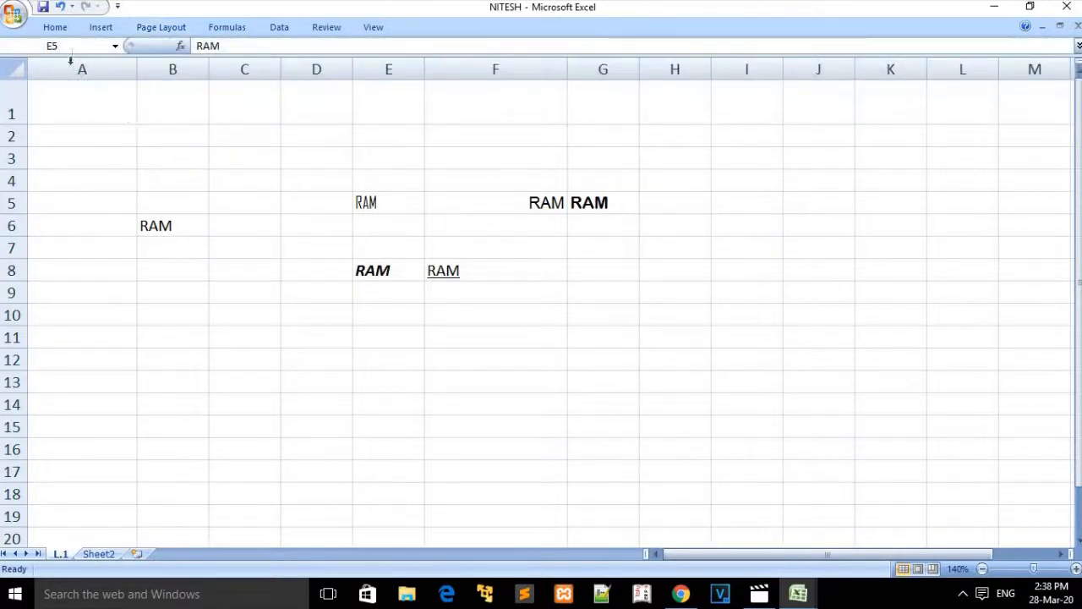
click(56, 27)
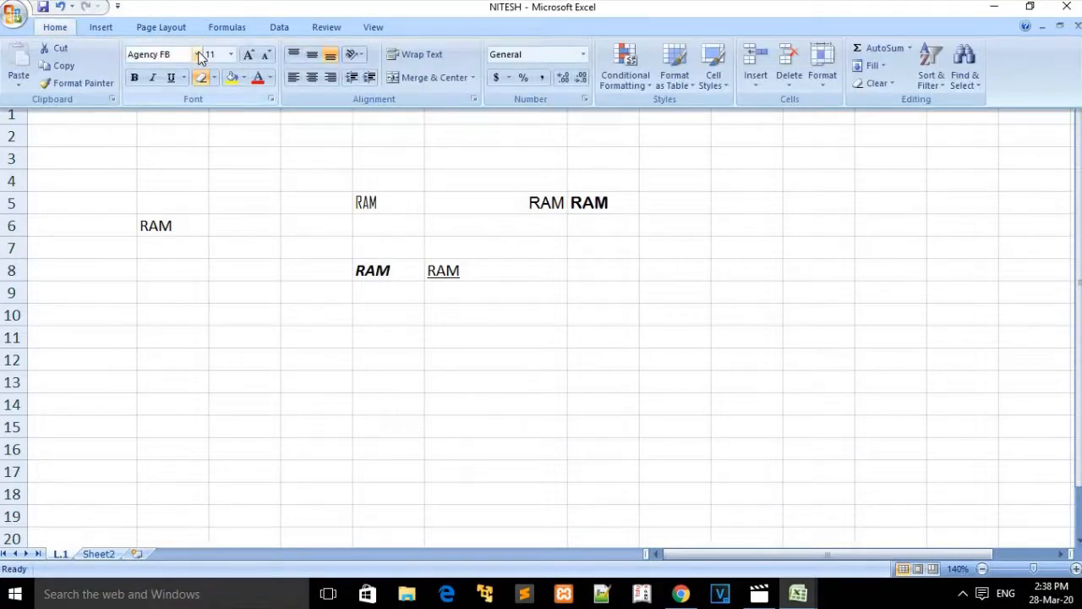
click(165, 28)
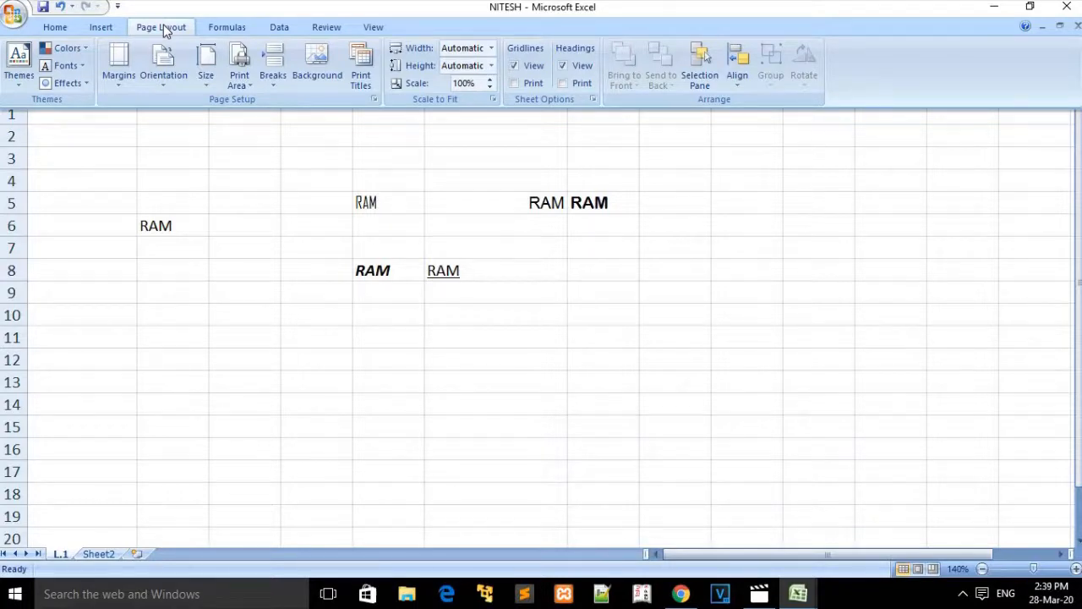
click(226, 29)
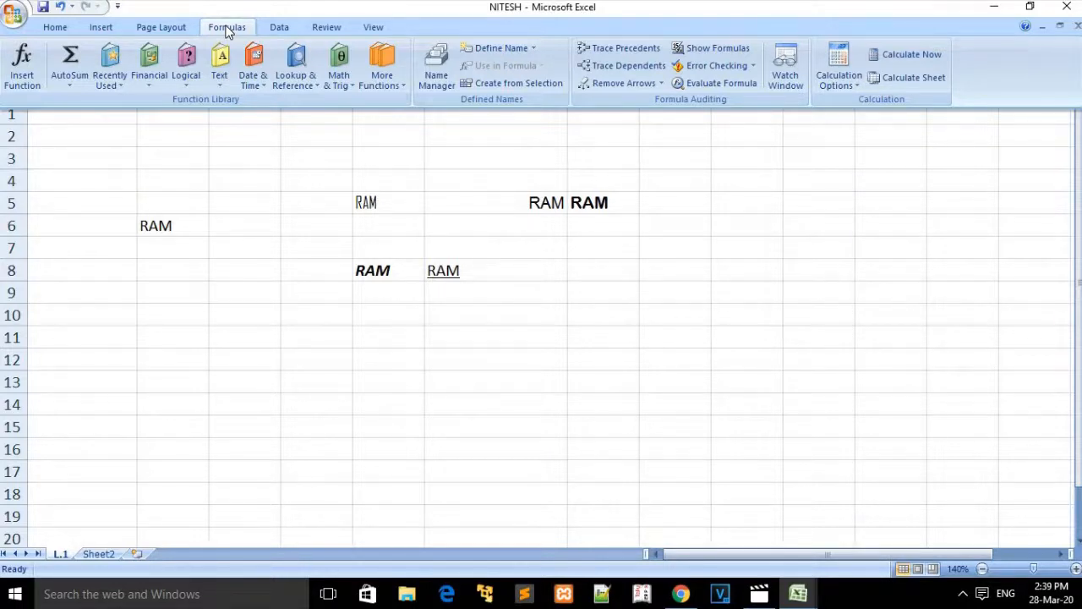
click(275, 29)
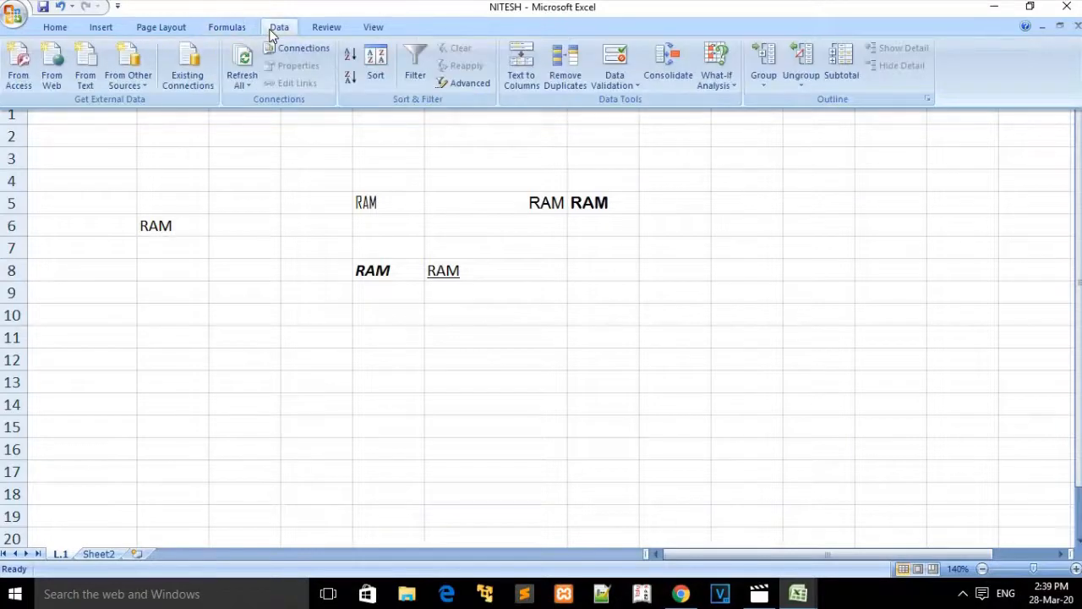
click(344, 34)
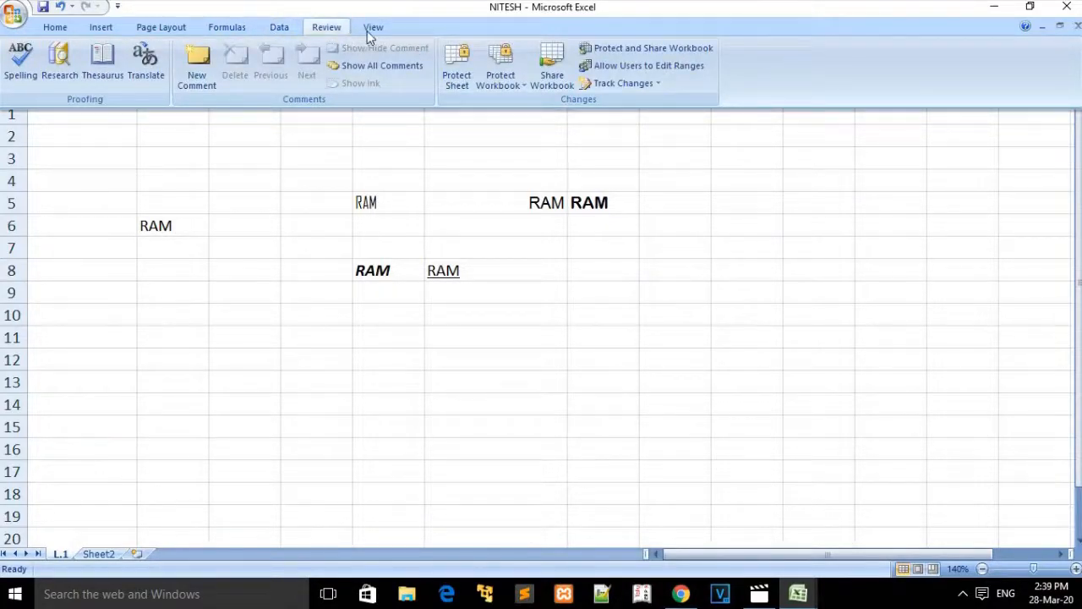
click(367, 31)
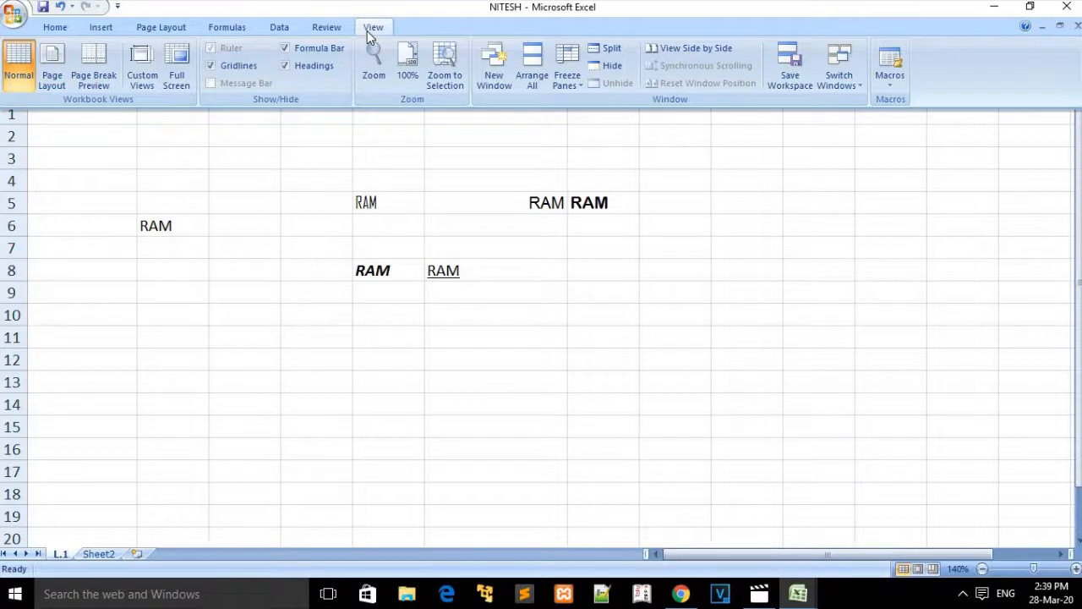
click(55, 28)
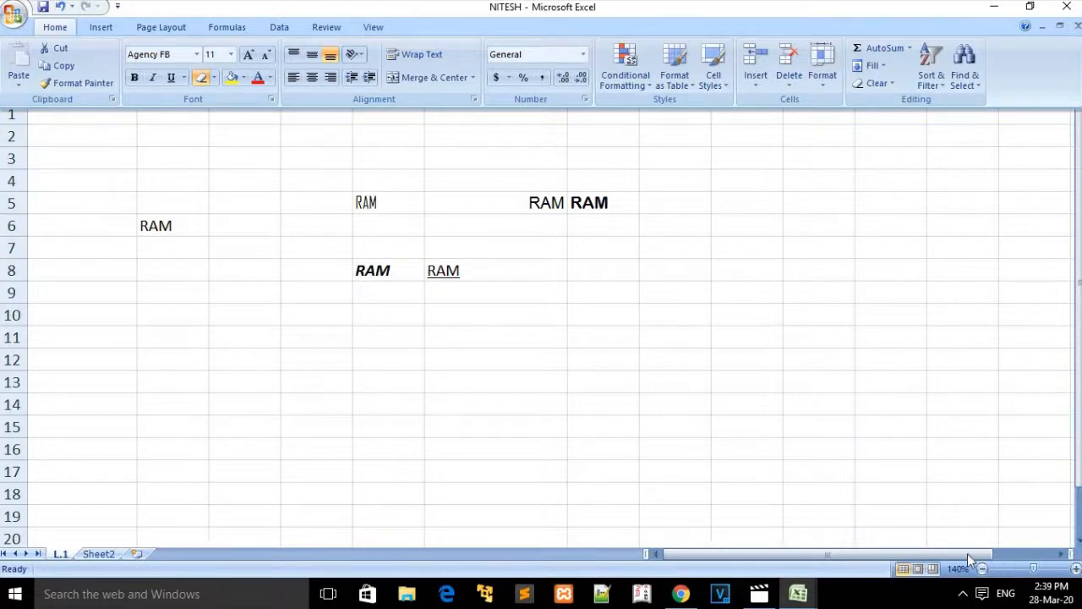
Step: Enter NMM in A4, fill it down to A9, then undo the trial fill
drag(945, 553, 918, 558)
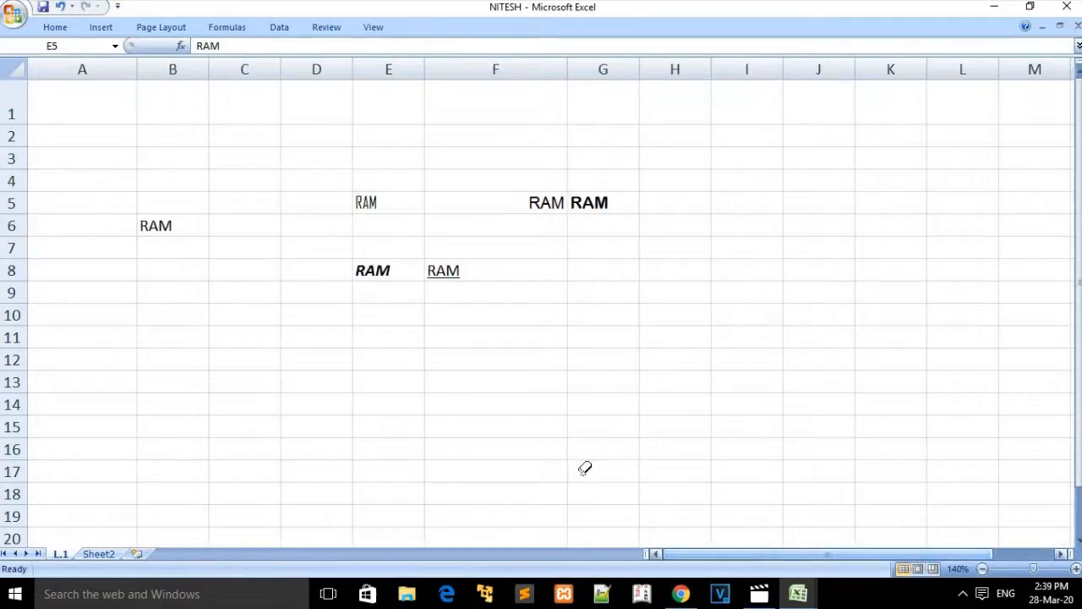
click(165, 161)
click(118, 173)
text(N)
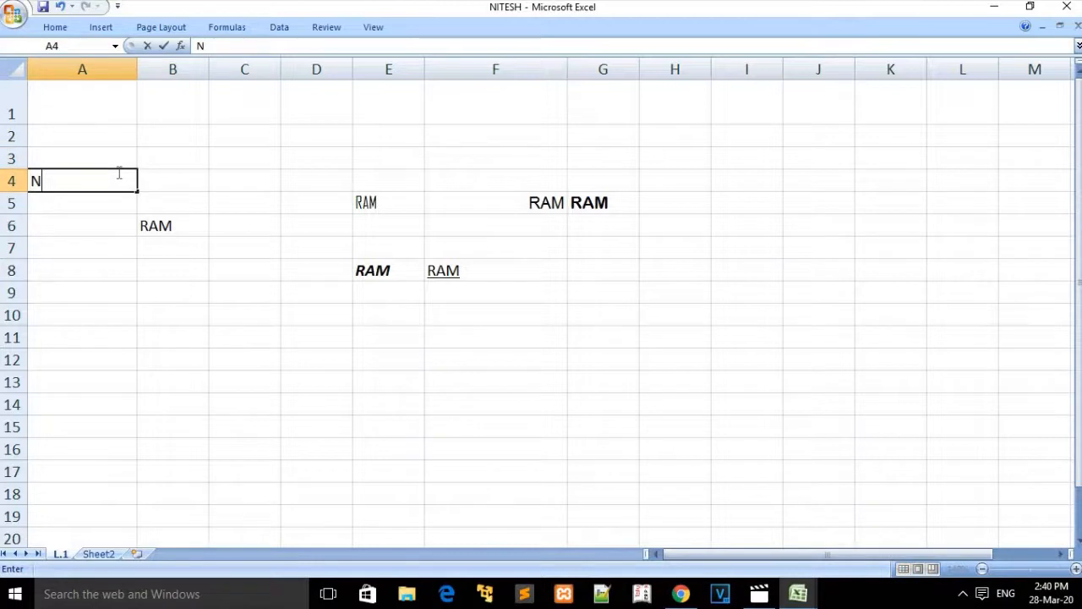
text(MM)
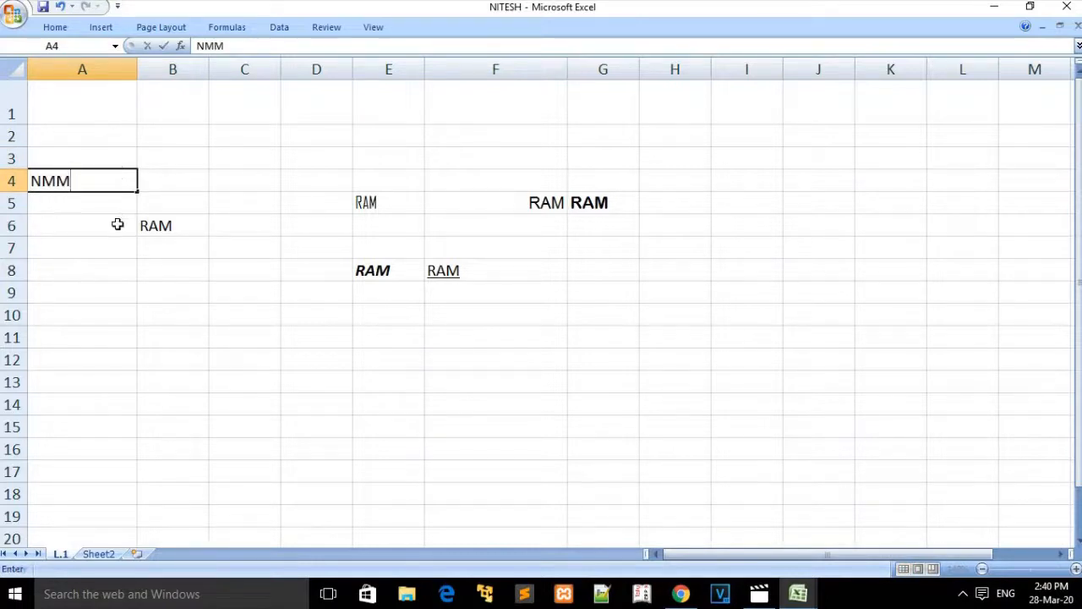
click(116, 222)
click(115, 181)
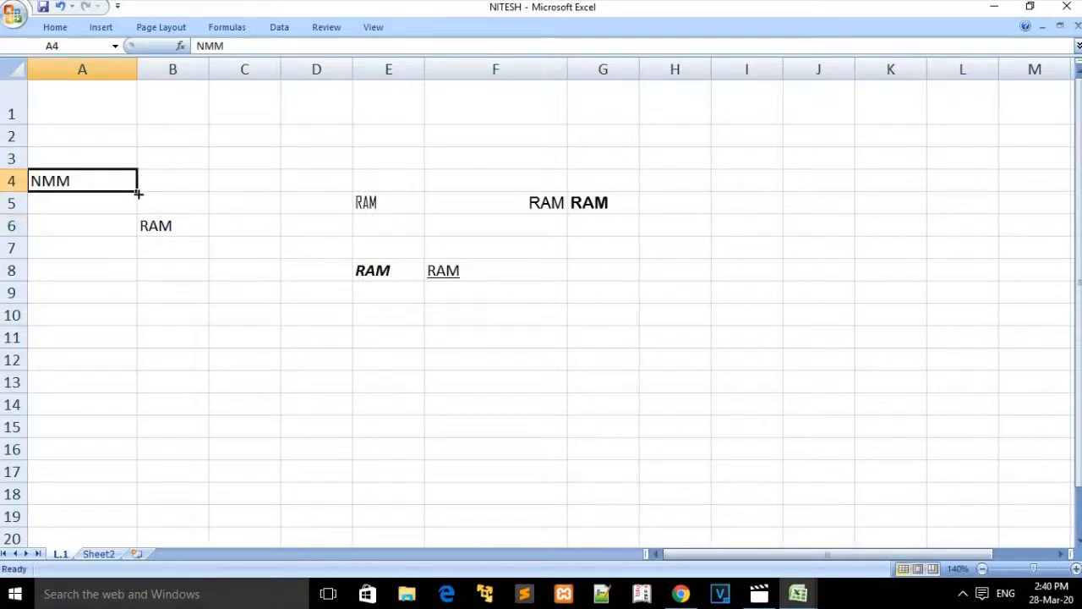
drag(137, 192, 122, 304)
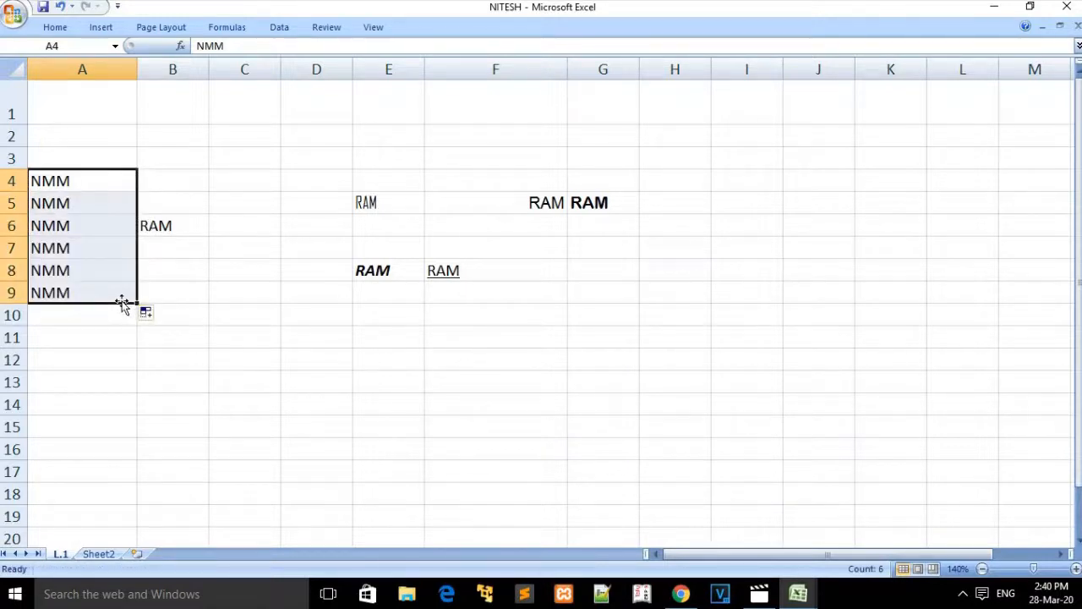
click(125, 331)
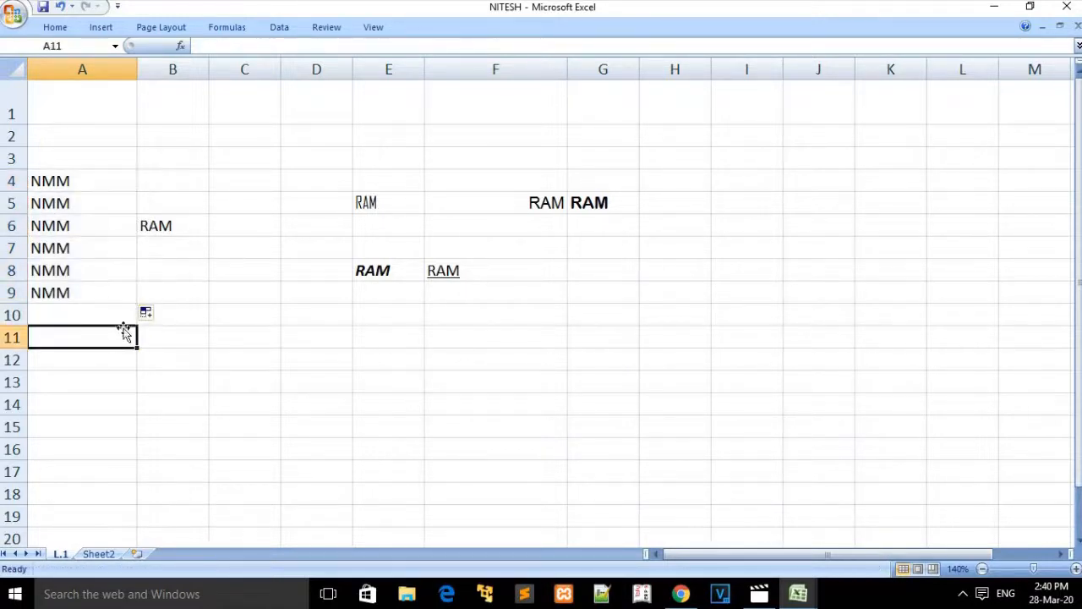
click(91, 186)
key(ctrl+z)
key(ctrl+z)
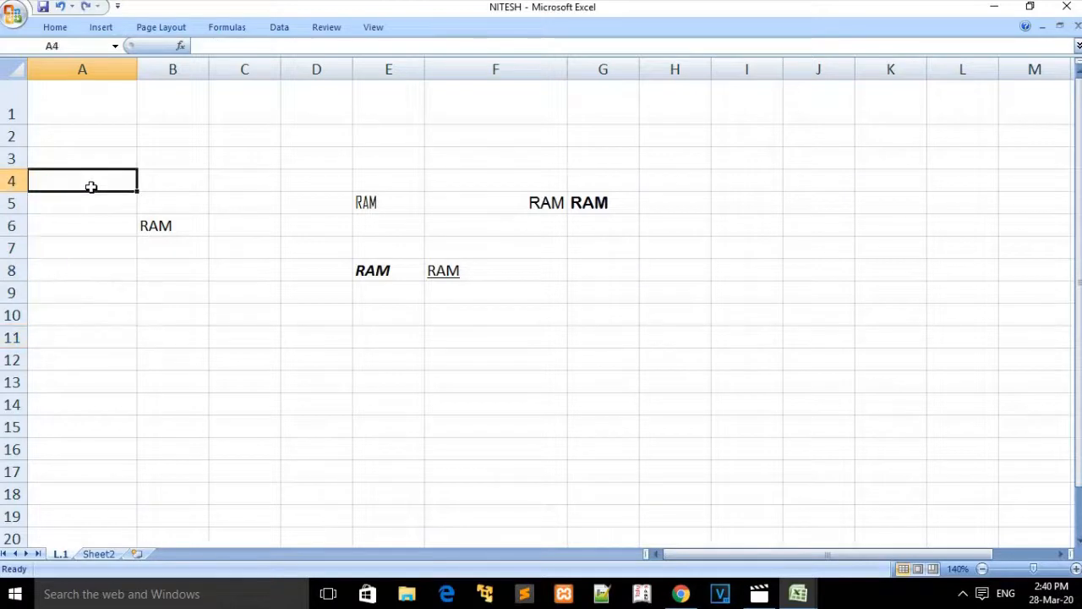
Step: Enter 1000 in A1 and fill it down column A to A14
click(93, 108)
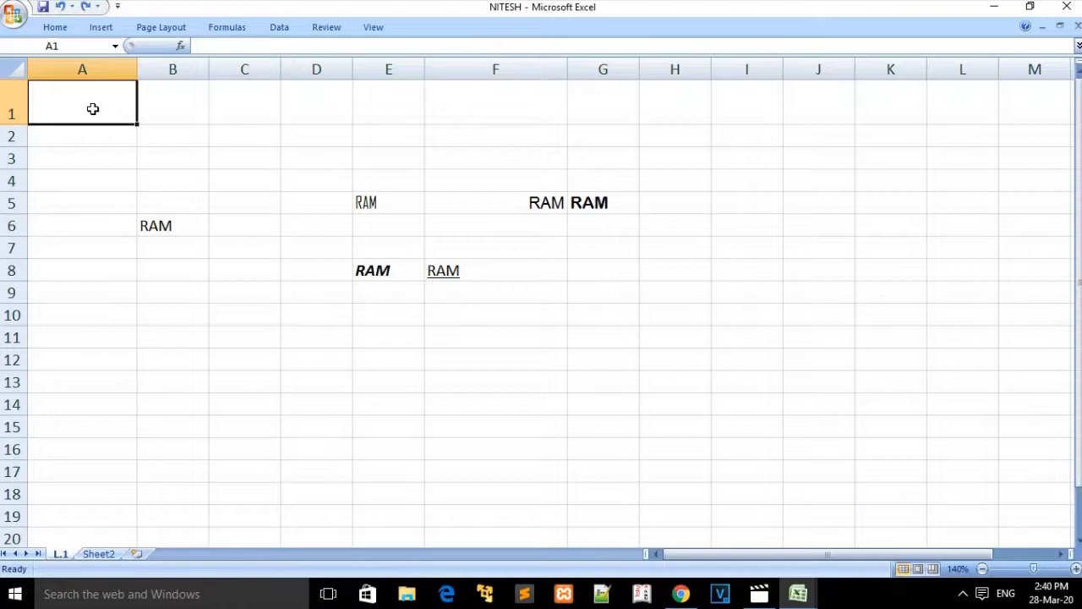
text(1000)
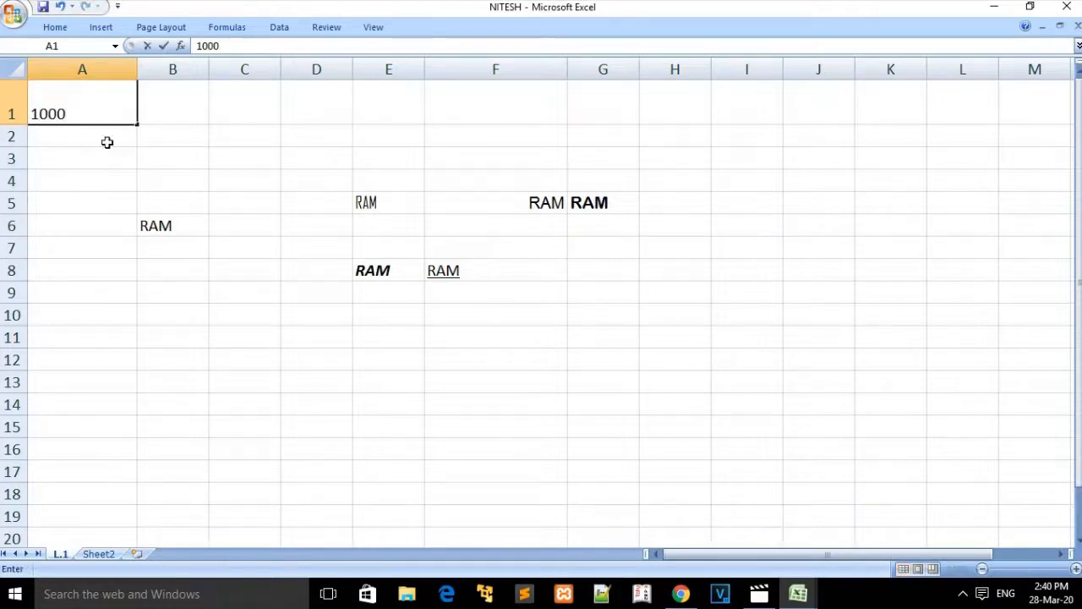
click(116, 131)
click(118, 113)
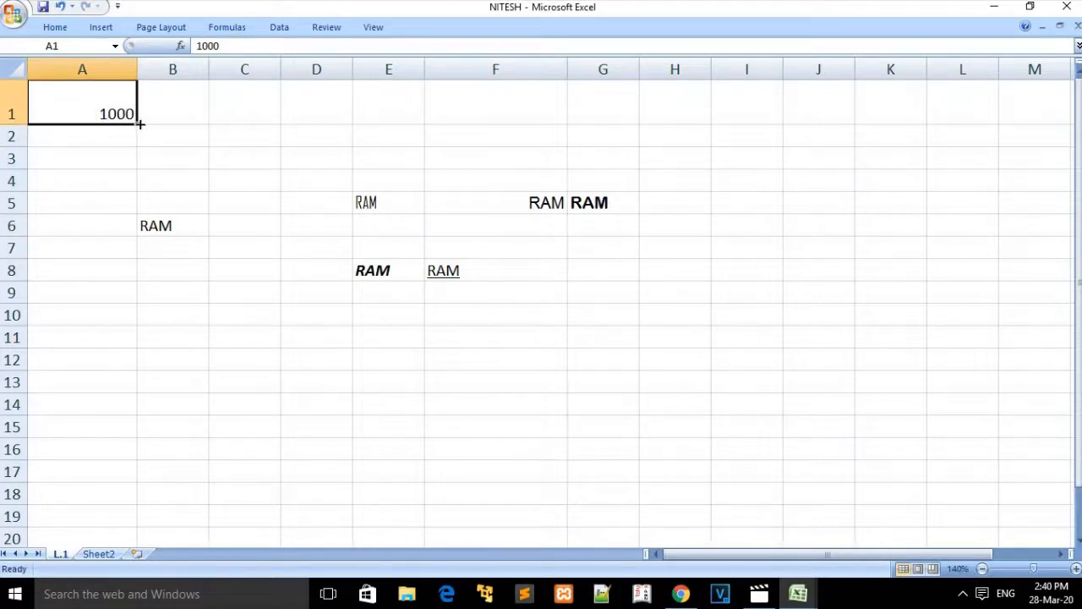
drag(137, 123, 133, 412)
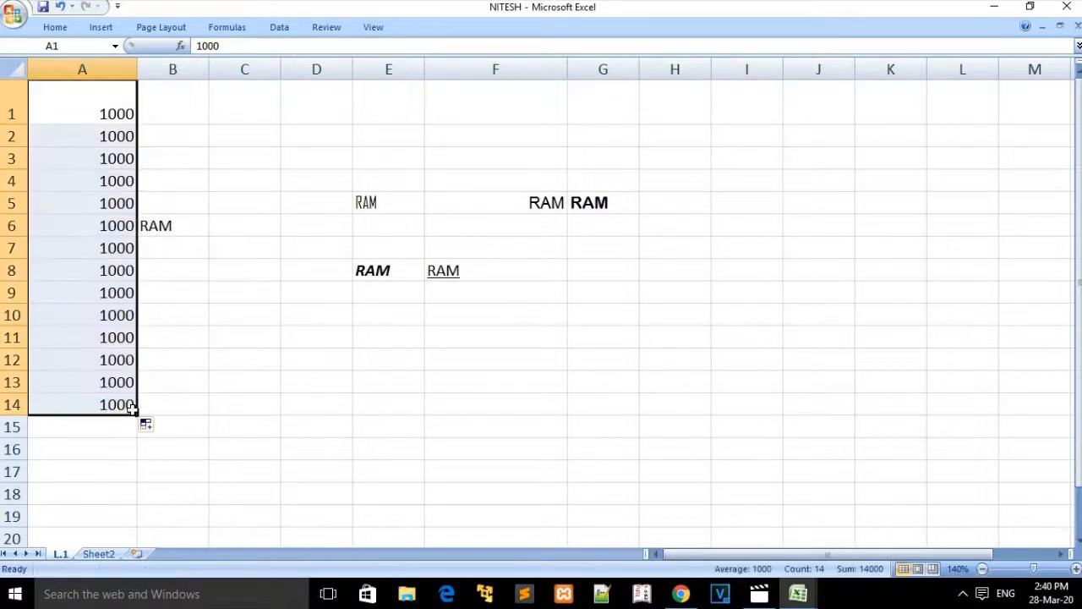
double_click(102, 113)
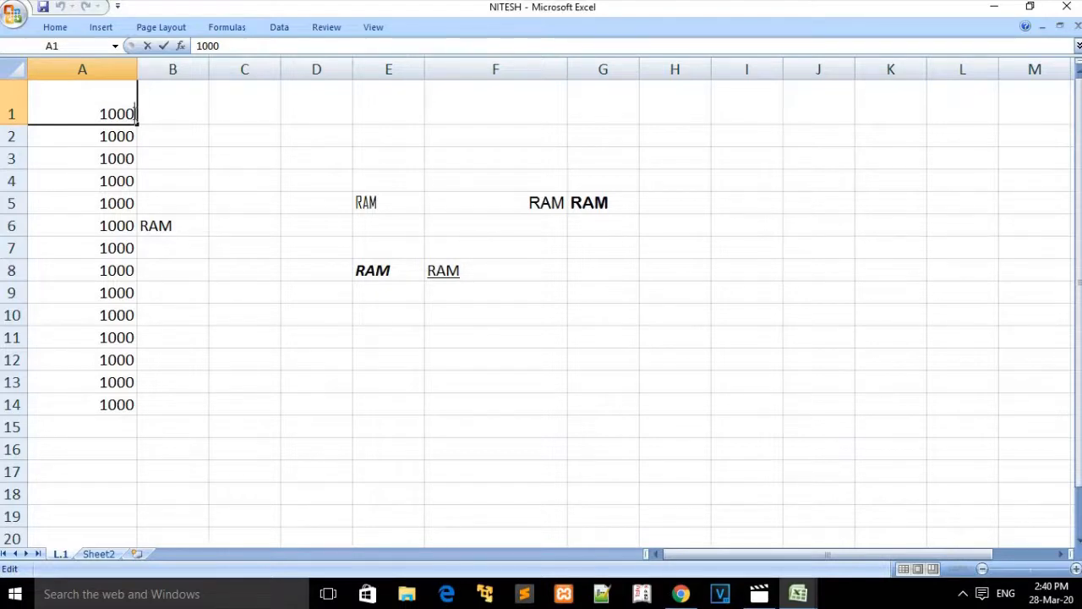
click(212, 136)
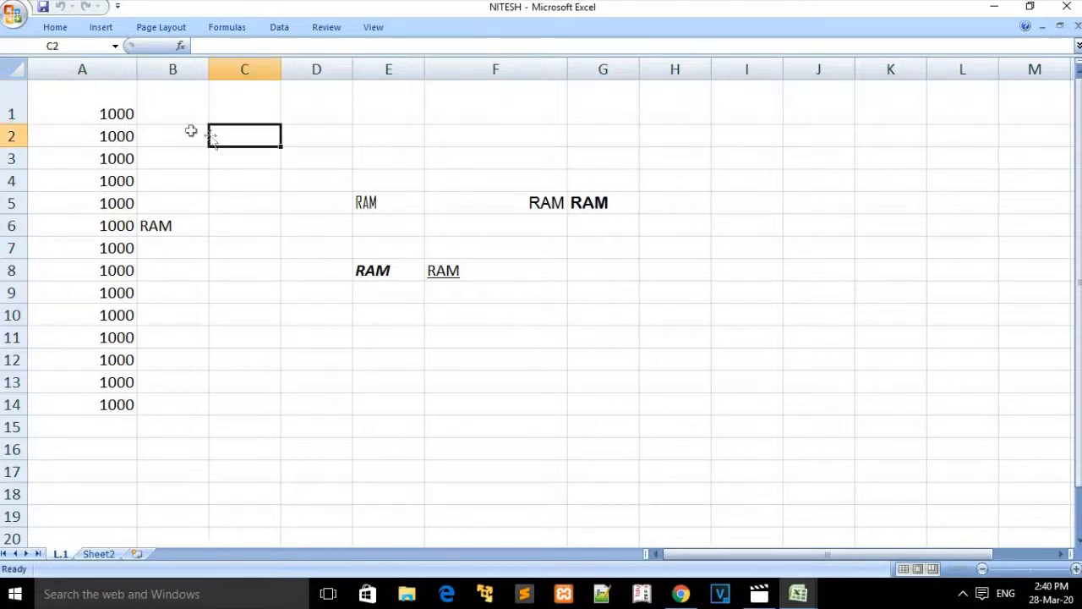
click(133, 117)
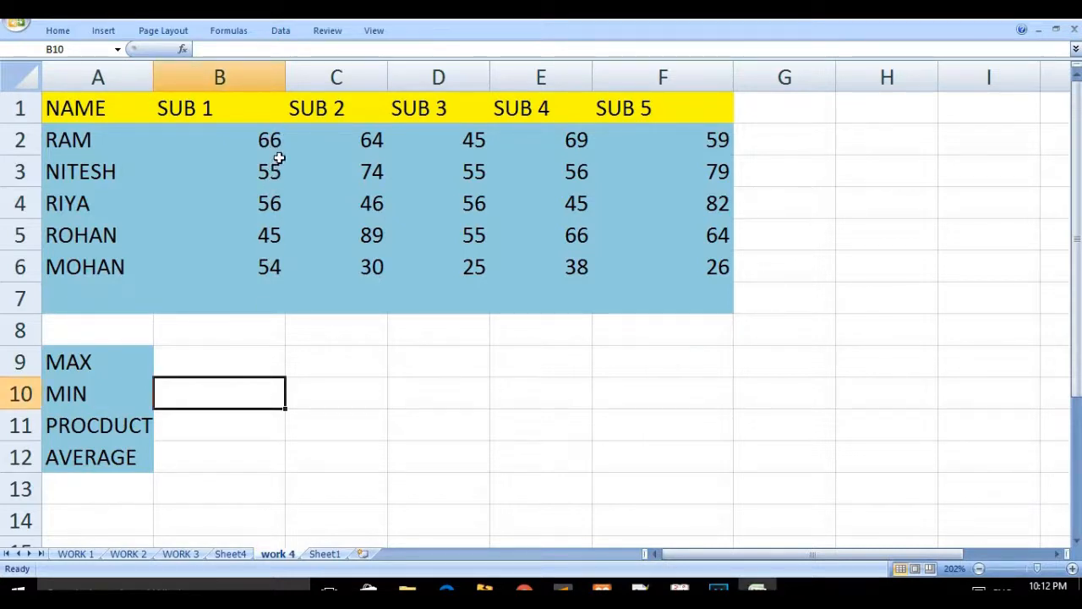
Step: Select B2:B8 and apply AutoSum's Min to get =MIN(B2:B7), giving 45
drag(271, 140, 269, 346)
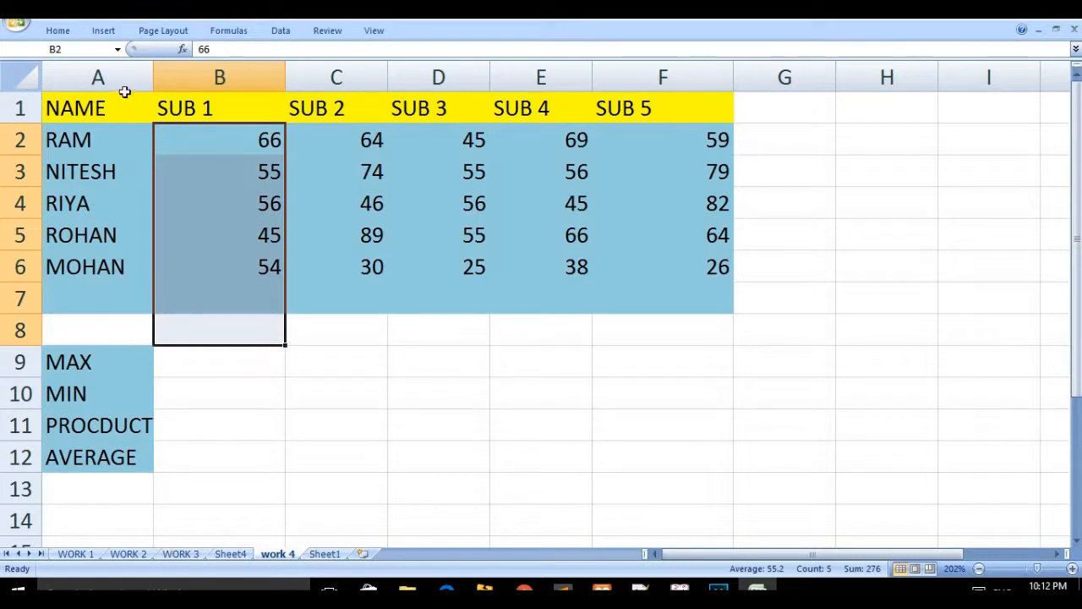
click(59, 32)
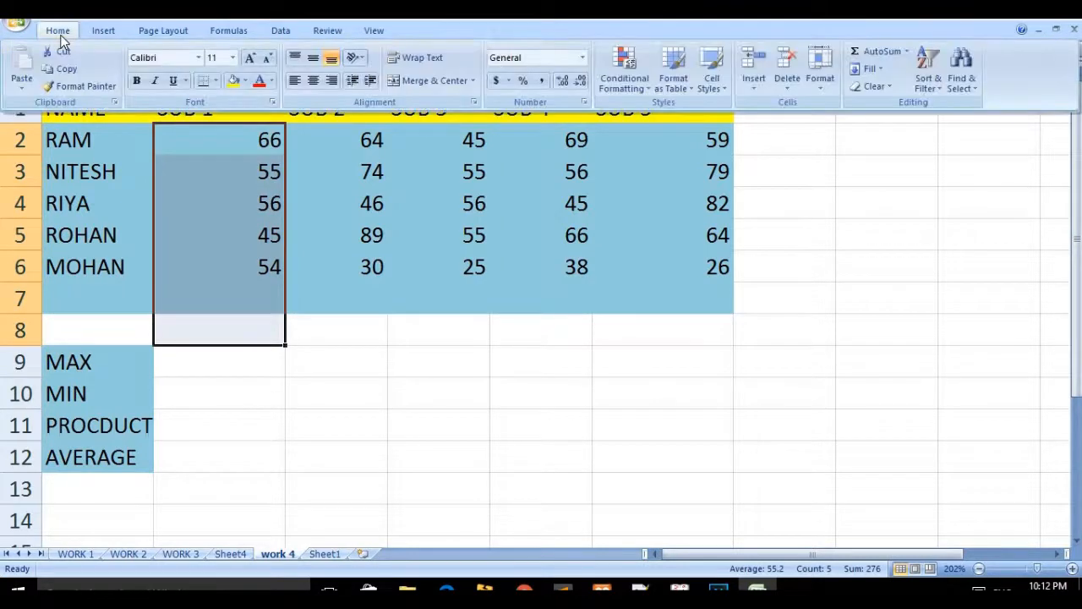
click(907, 52)
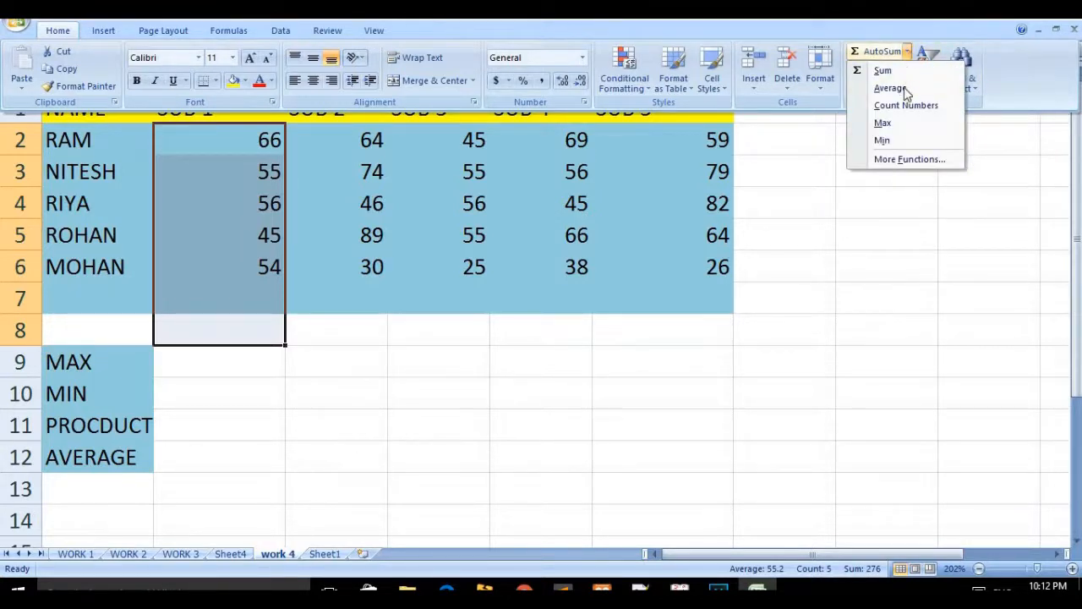
click(899, 141)
click(573, 374)
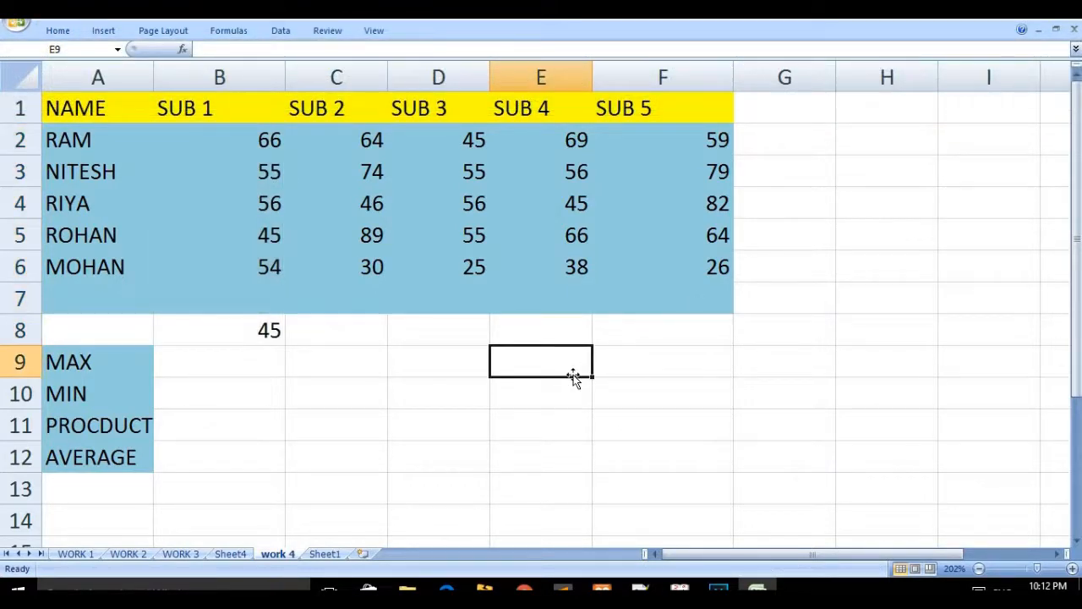
click(252, 327)
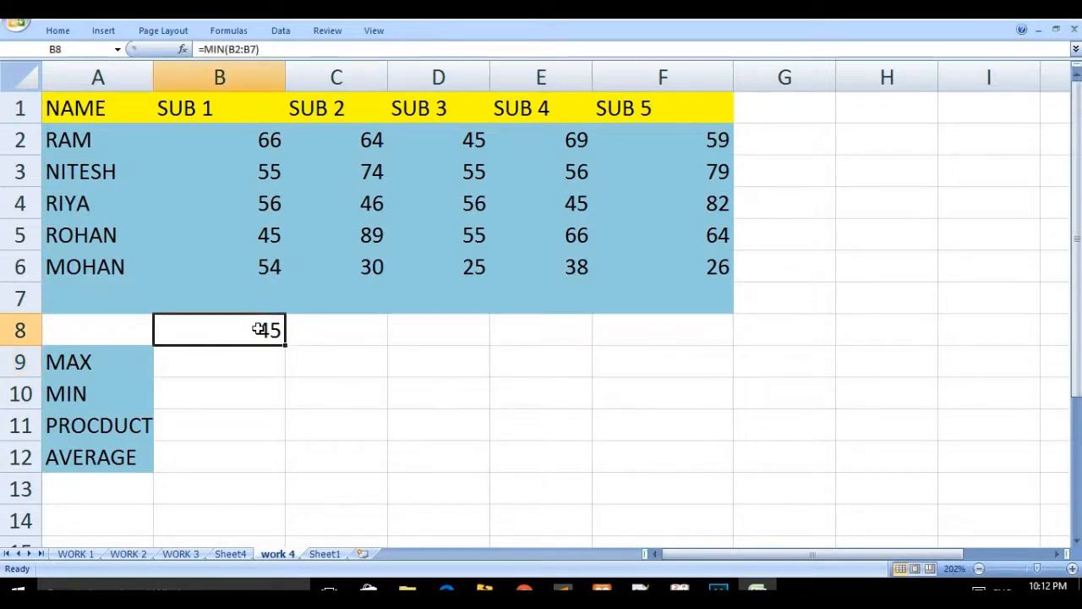
double_click(254, 328)
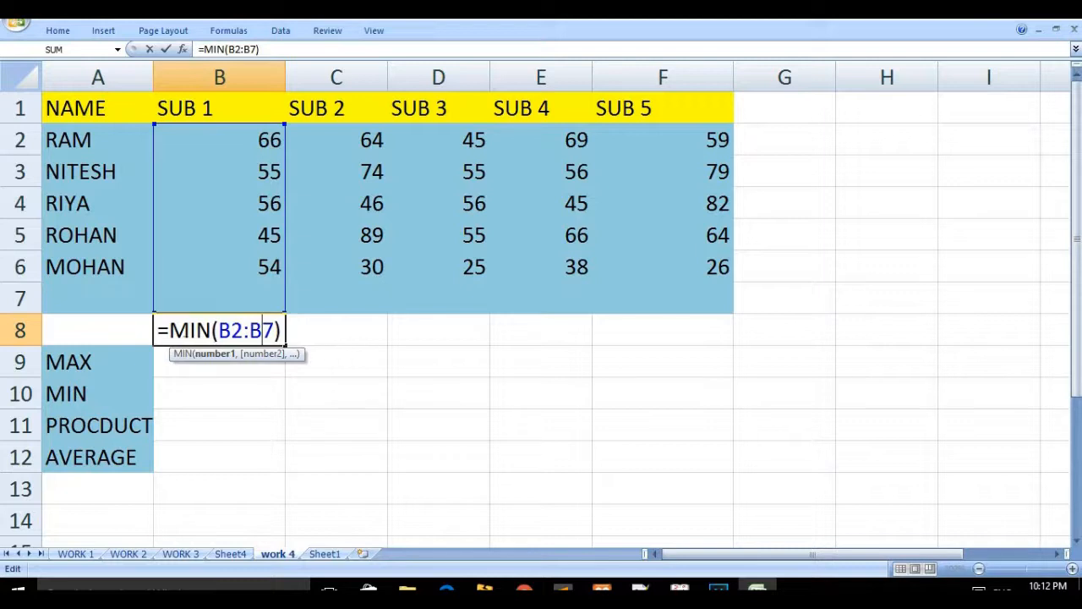
Step: Edit B8's formula, undoing stray B9 and C11 references and dismissing the formula error
click(169, 330)
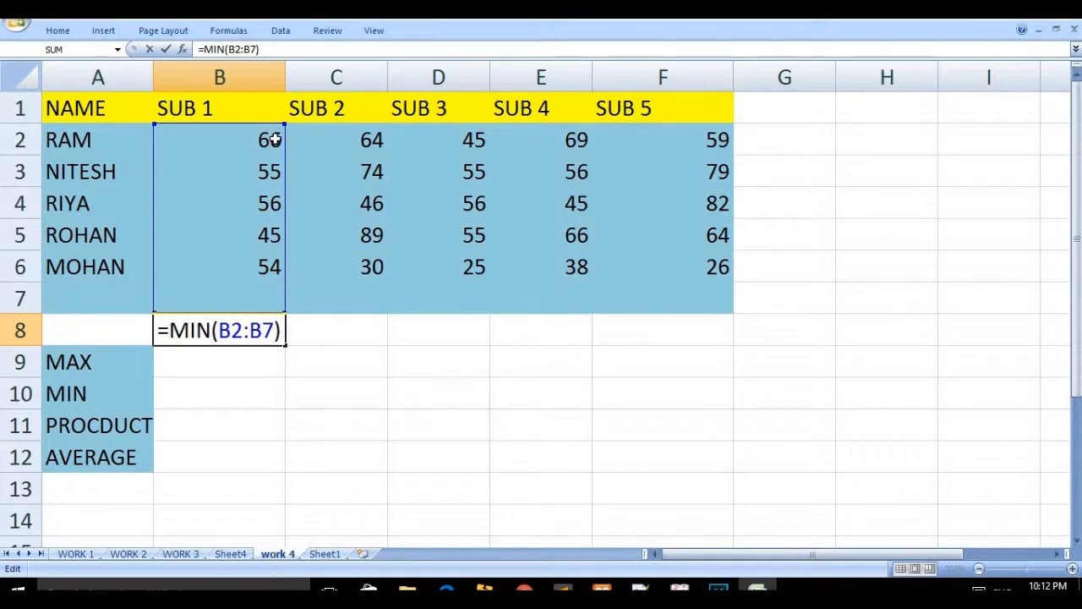
click(263, 366)
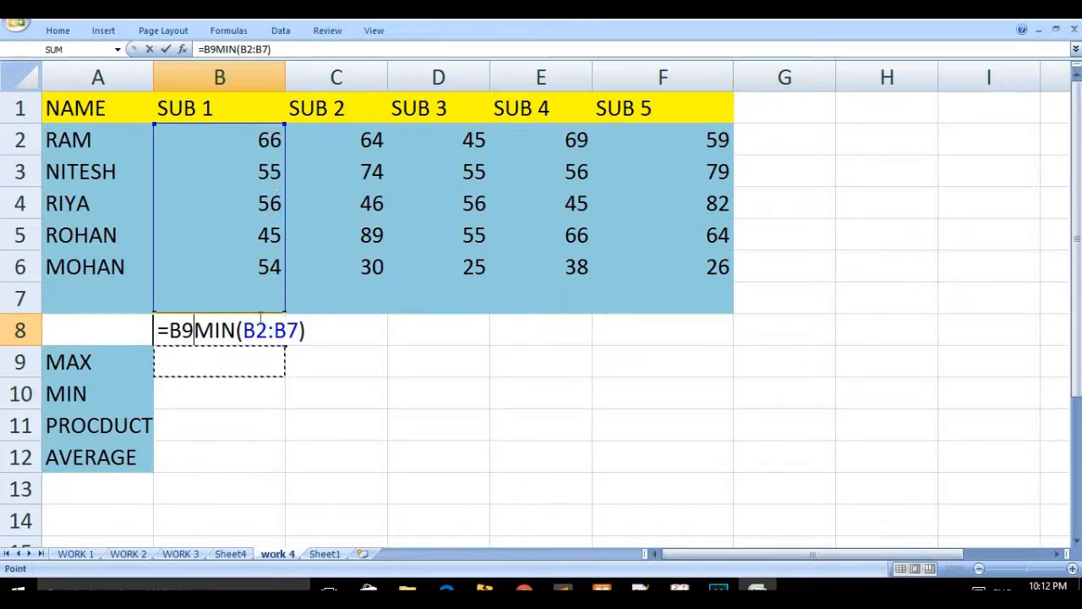
click(377, 342)
key(ctrl+z)
key(ctrl+z)
key(ctrl+z)
click(382, 413)
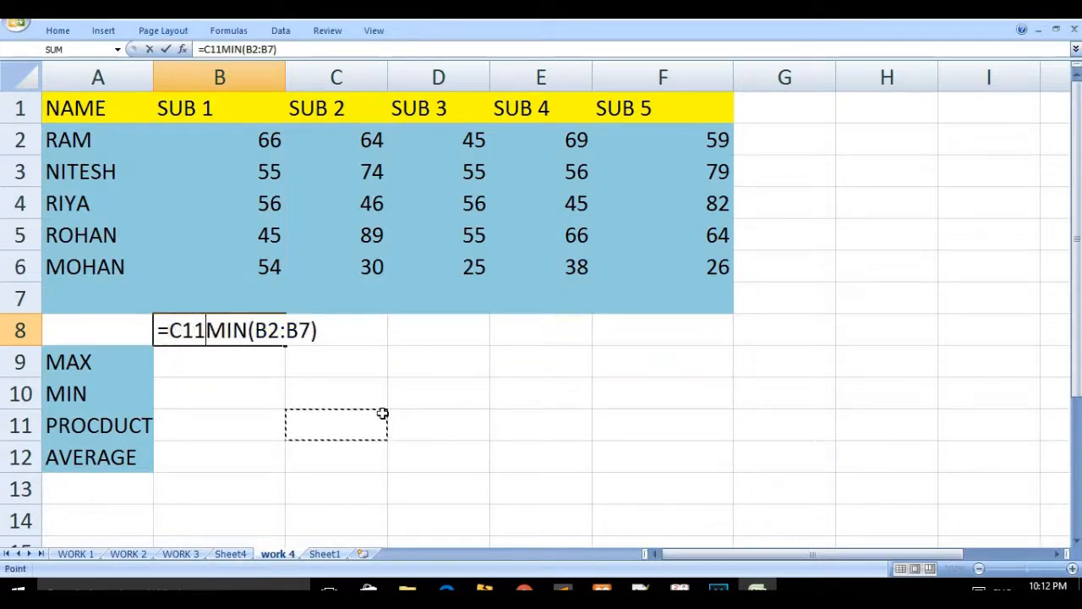
key(ctrl+z)
key(ctrl+z)
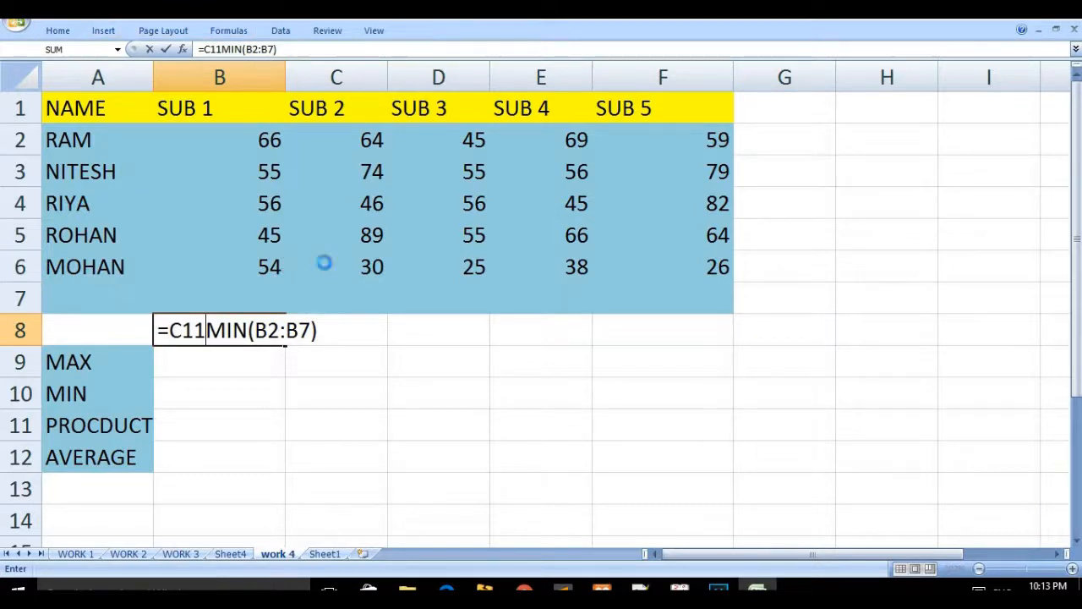
key(Return)
click(507, 350)
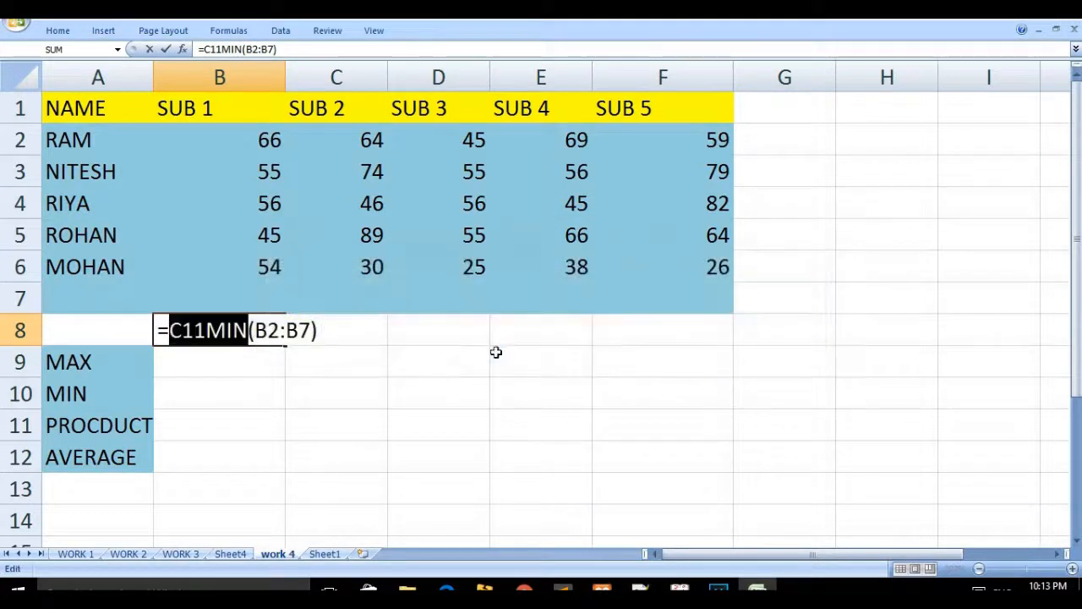
Step: Delete the remaining formula text in B8 and commit the empty cell
click(447, 370)
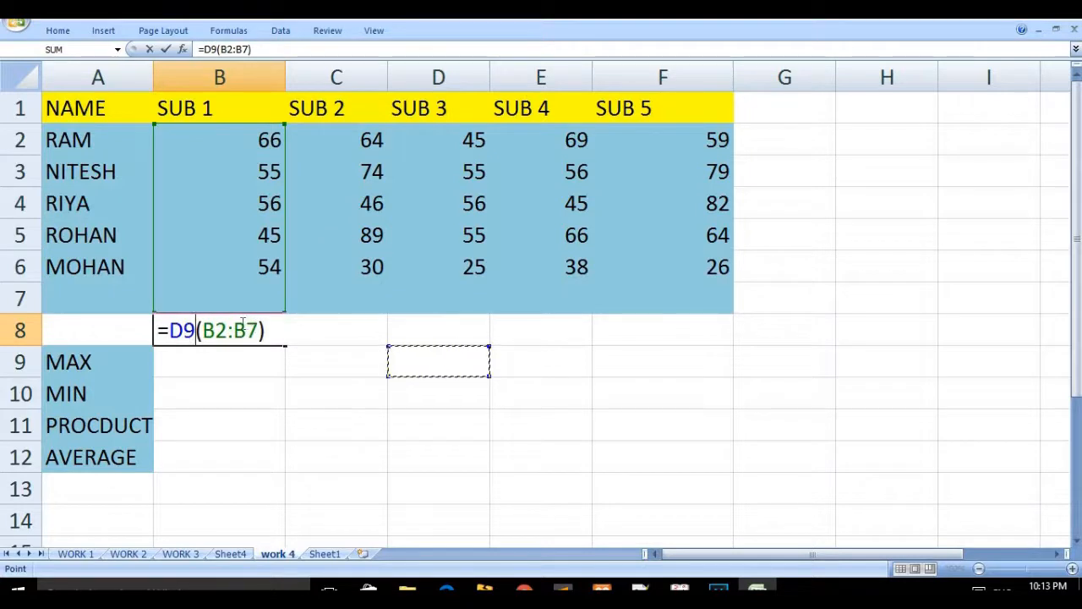
key(BackSpace)
key(BackSpace)
key(BackSpace)
key(BackSpace)
key(BackSpace)
key(BackSpace)
key(BackSpace)
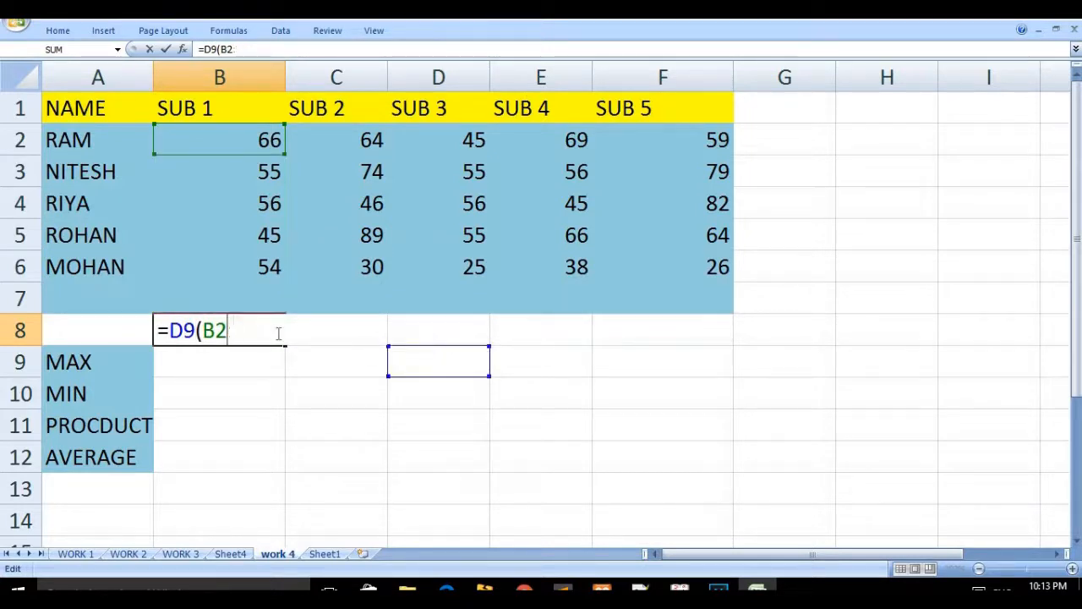
key(BackSpace)
key(BackSpace)
key(BackSpace)
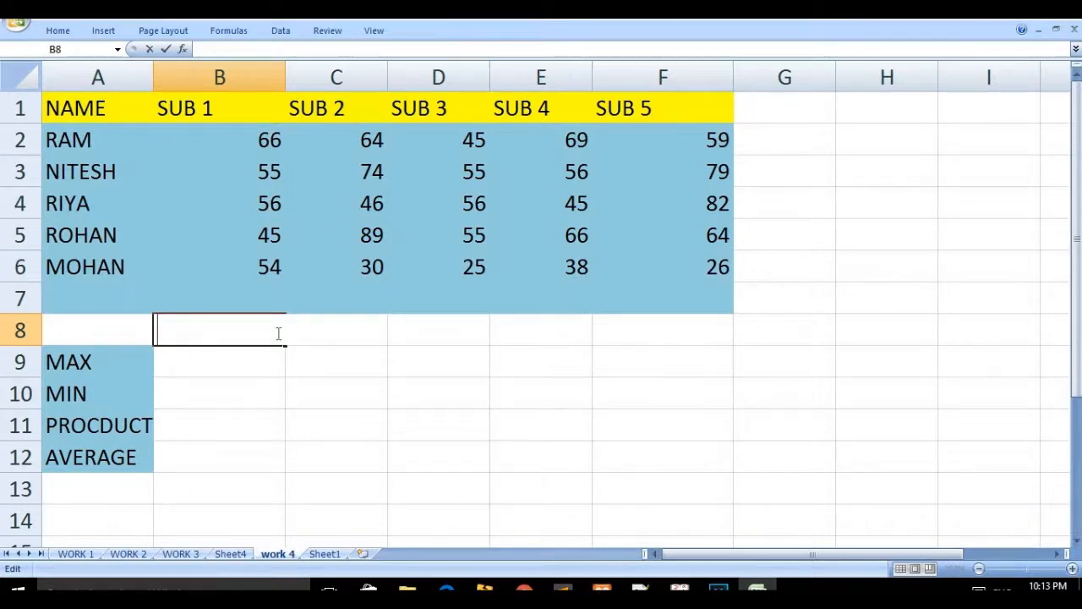
key(Return)
click(268, 330)
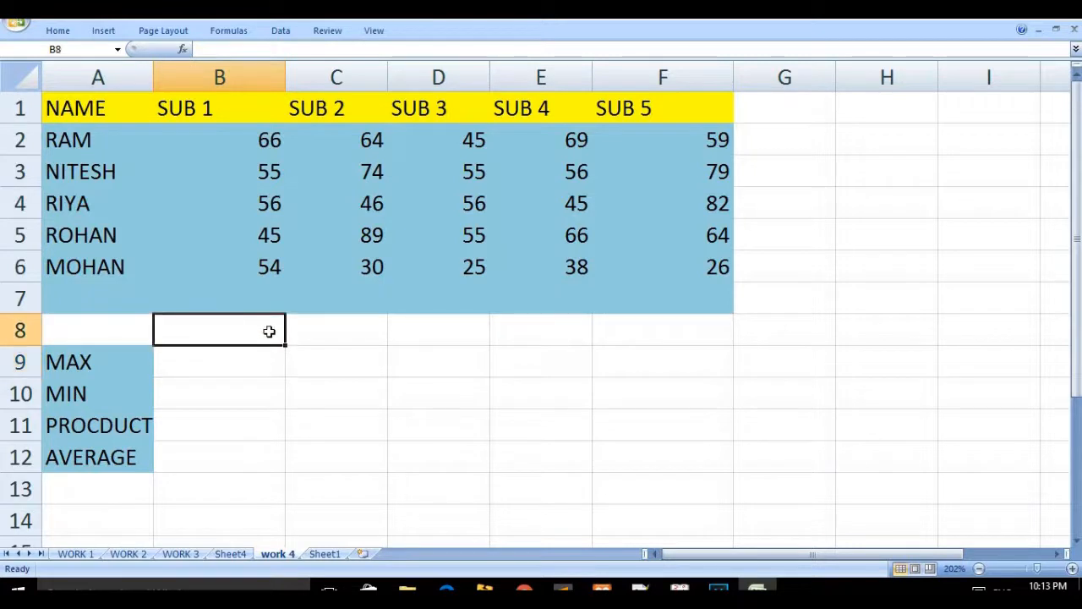
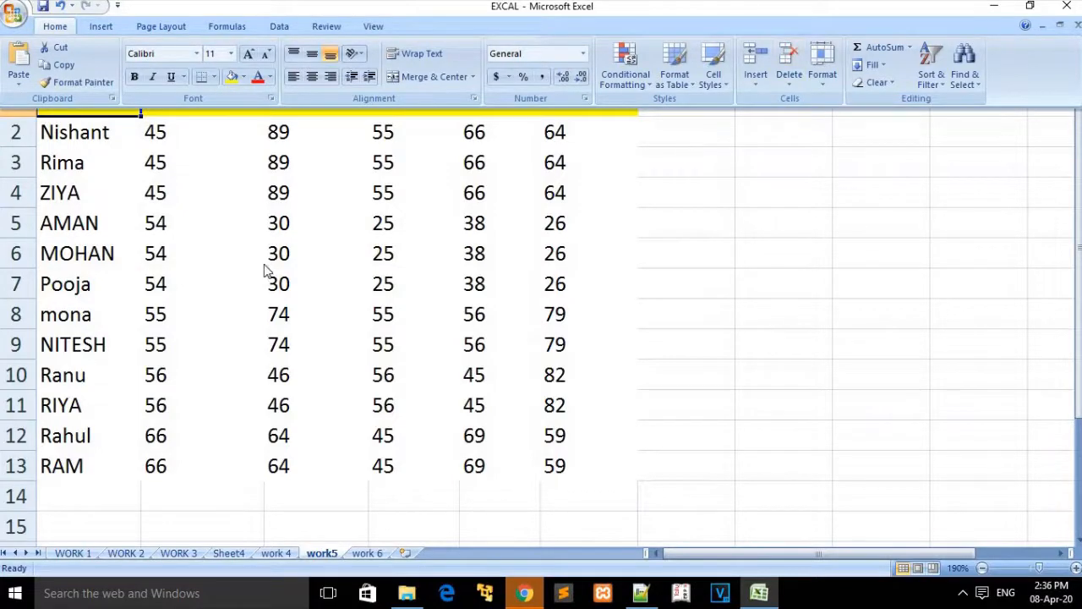
Step: Sort the work5 student names from Z to A
click(115, 107)
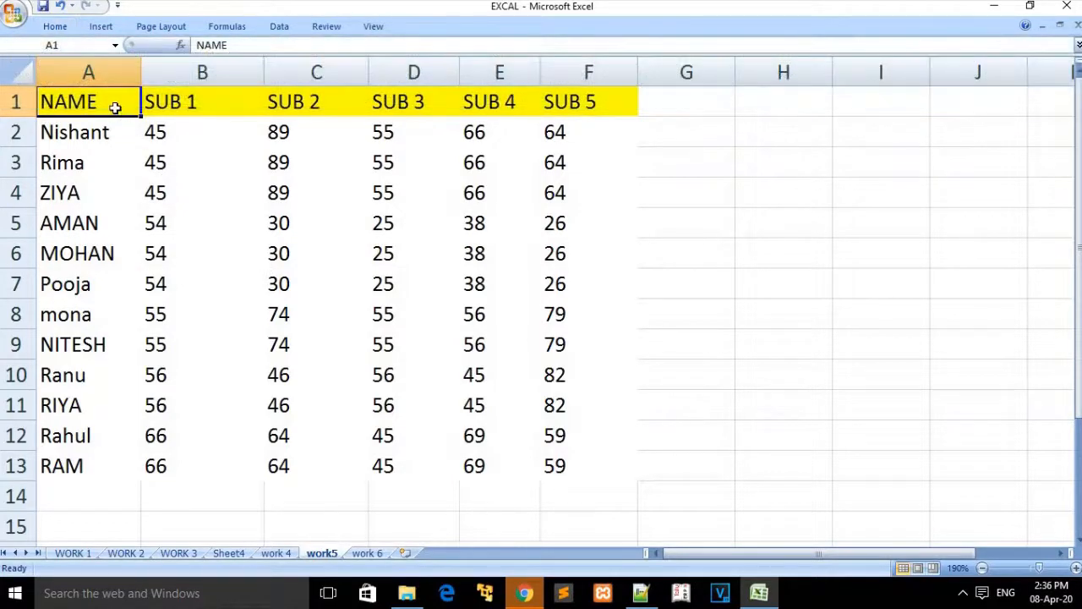
click(55, 26)
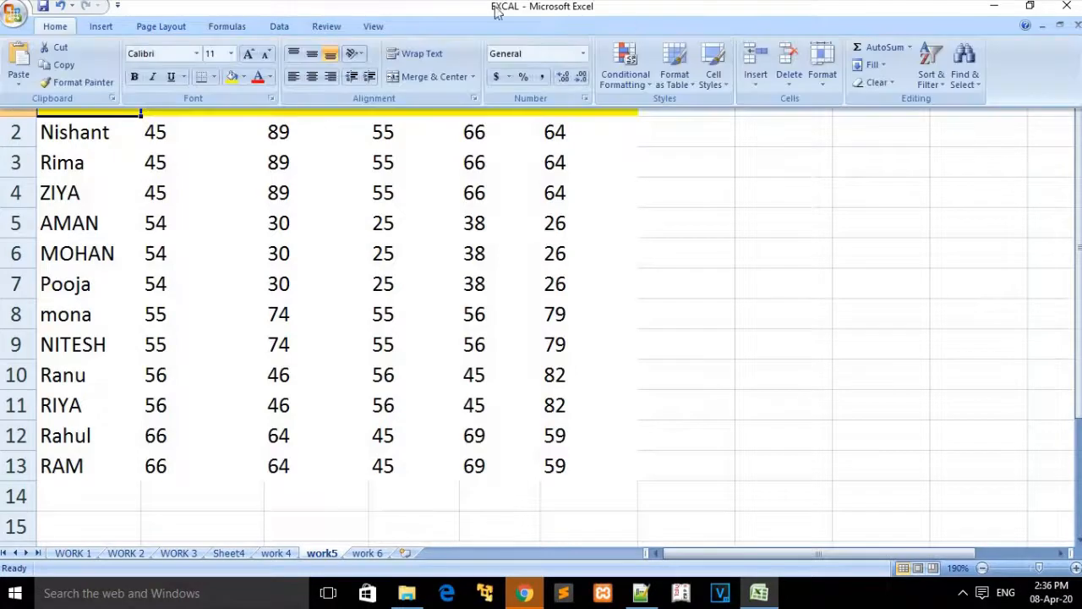
click(931, 72)
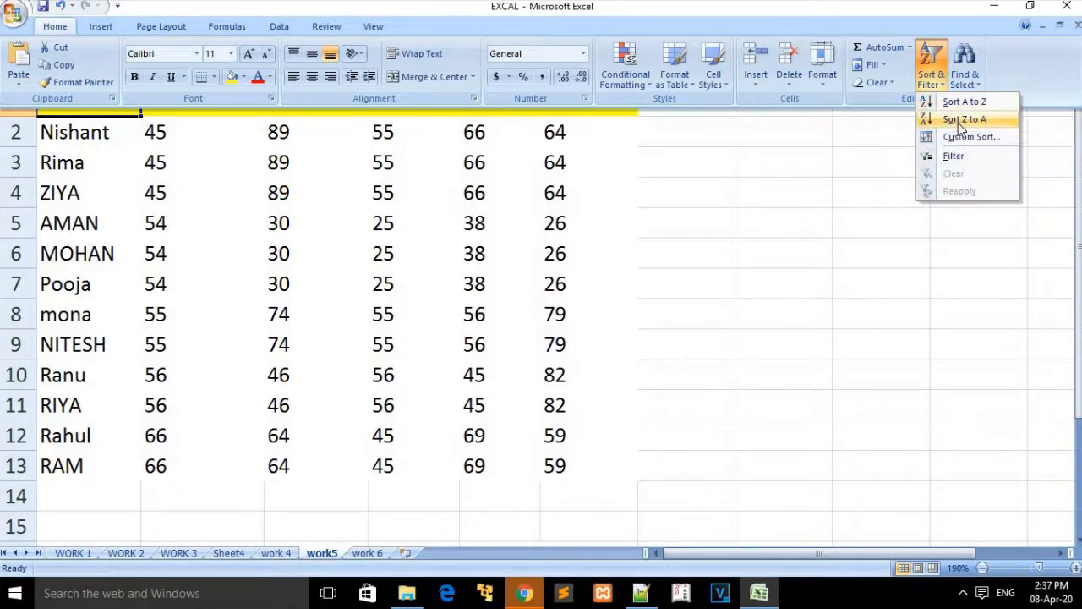
click(961, 123)
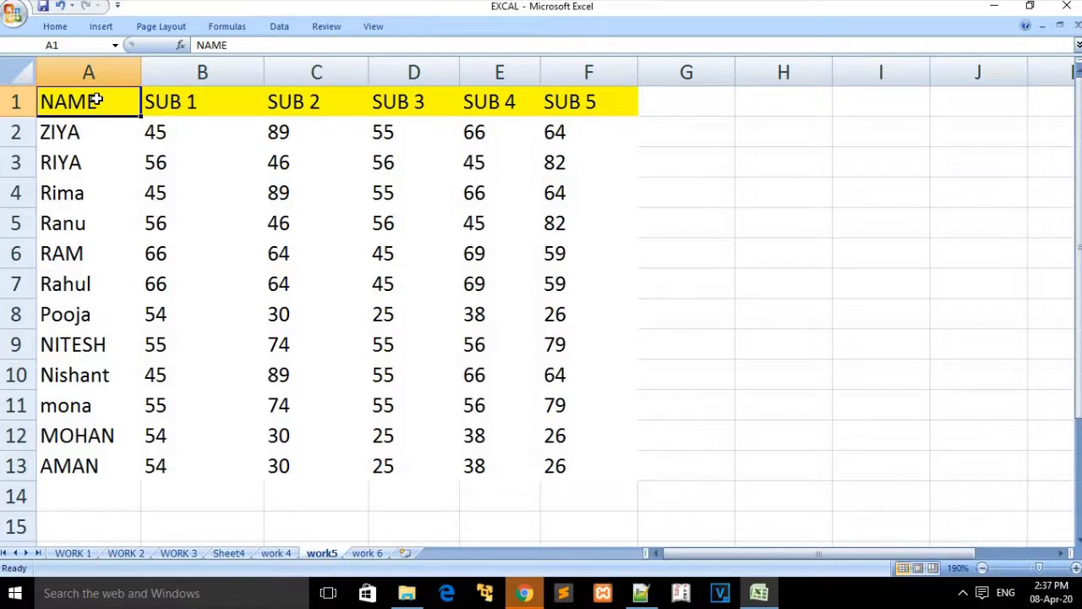
Step: Open and cancel the Custom Sort dialog, then switch to the work 6 sheet
click(55, 26)
click(940, 81)
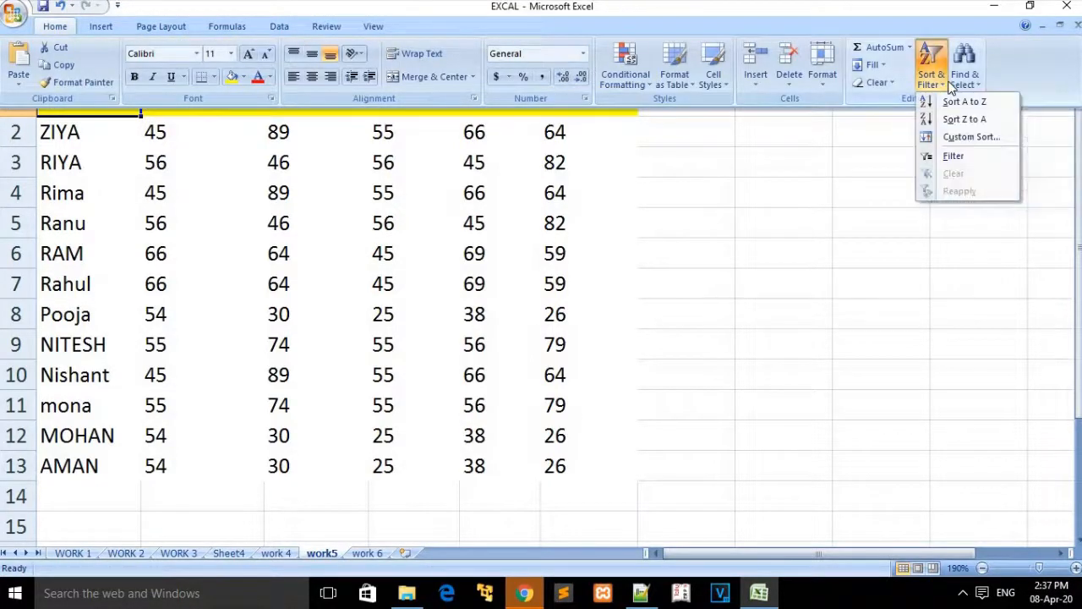
click(965, 140)
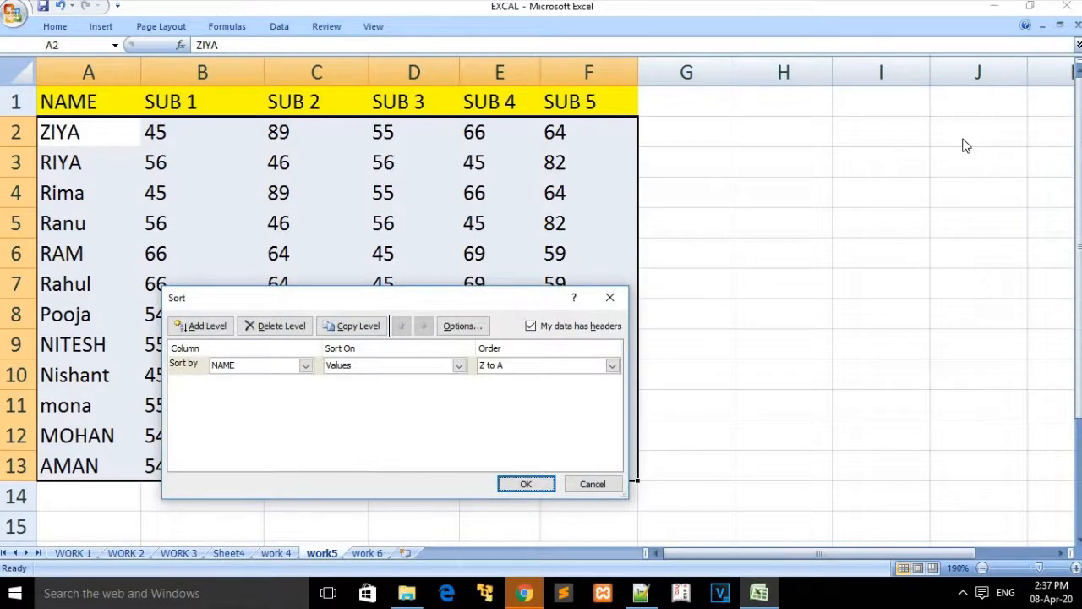
click(609, 297)
click(375, 556)
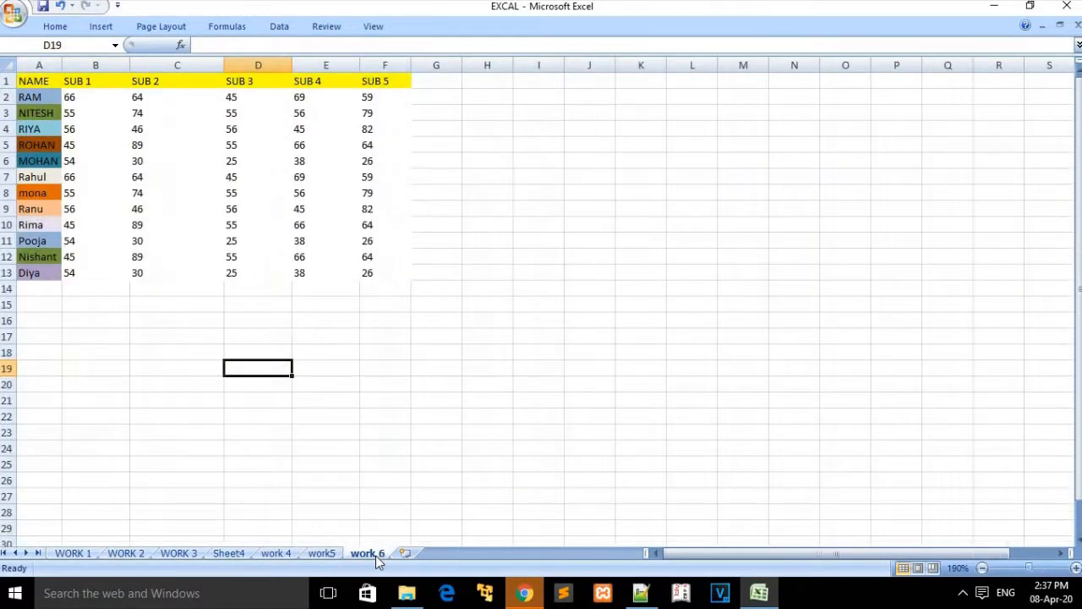
Step: Zoom the coloured table, dismiss the range error, and open Custom Sort from cell A6
click(1041, 568)
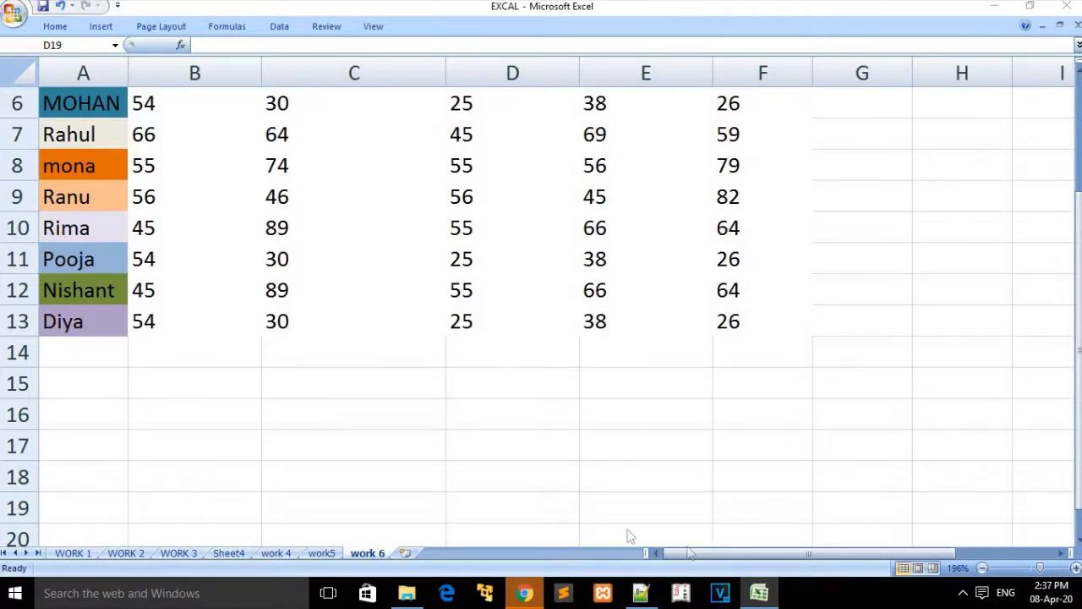
click(56, 26)
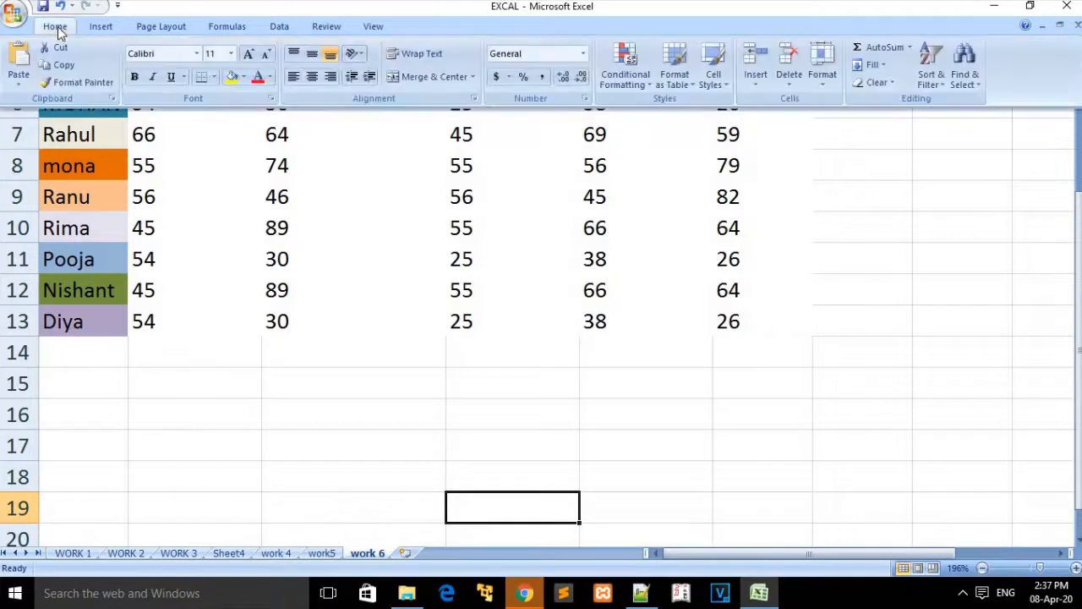
click(940, 74)
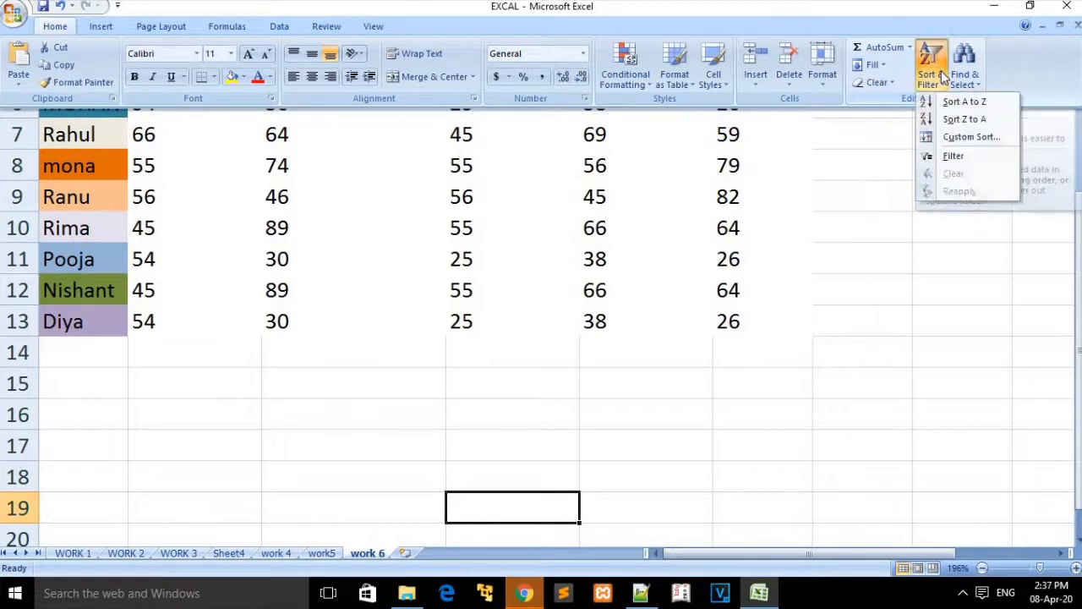
click(964, 138)
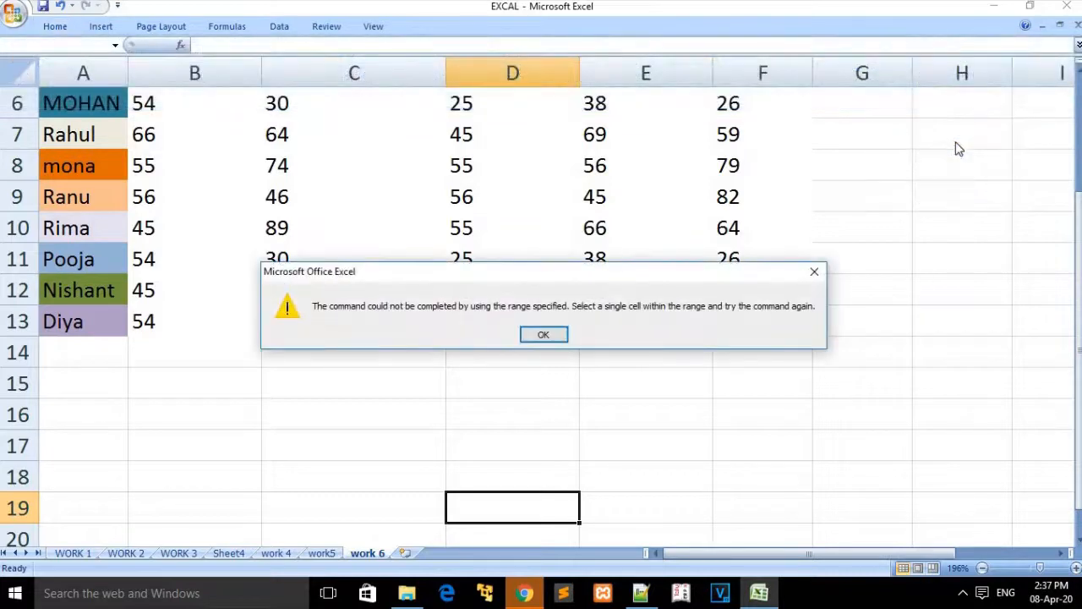
click(545, 333)
click(97, 103)
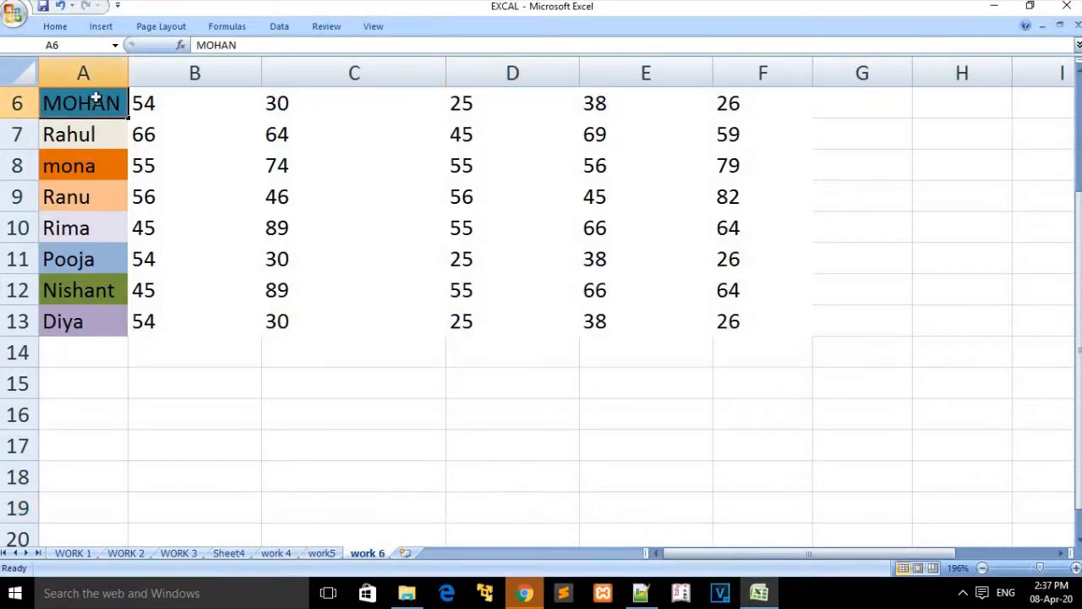
click(55, 26)
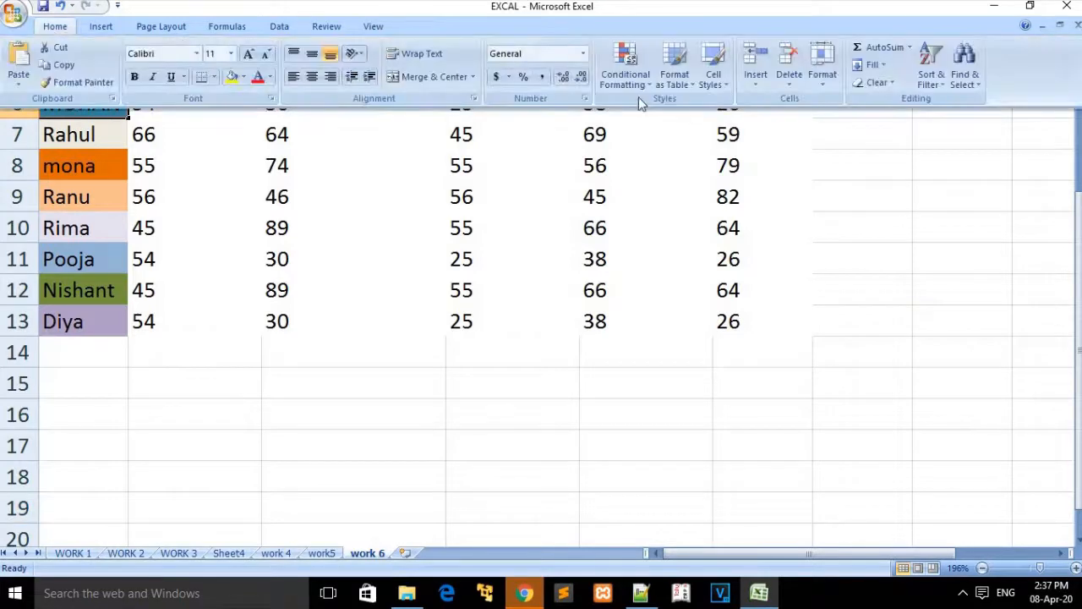
click(933, 74)
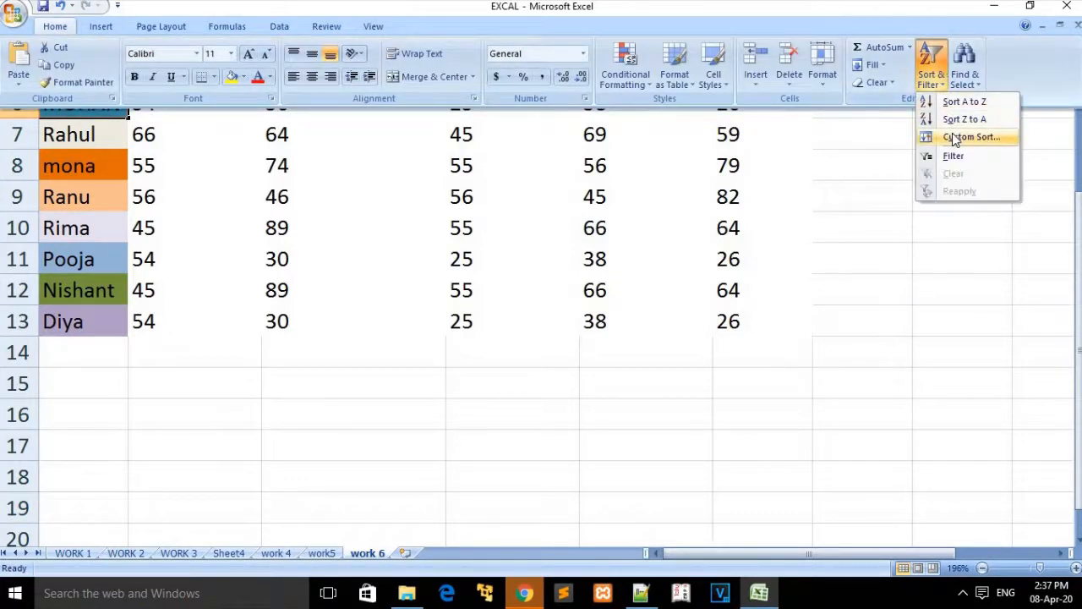
click(954, 137)
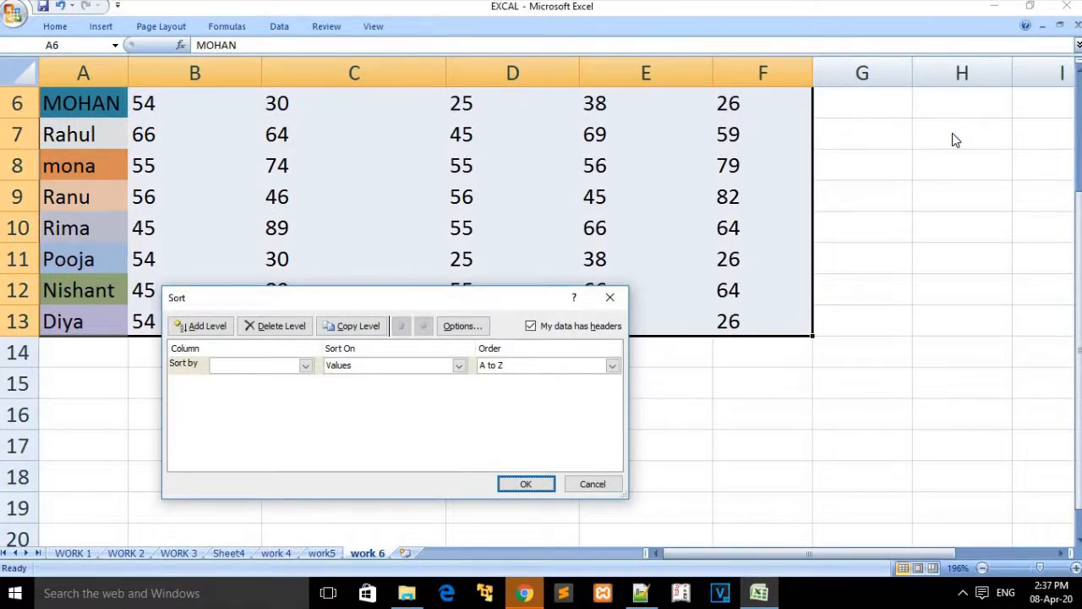
Step: Sort by the NAME column on Cell Color with lavender On Top
click(306, 366)
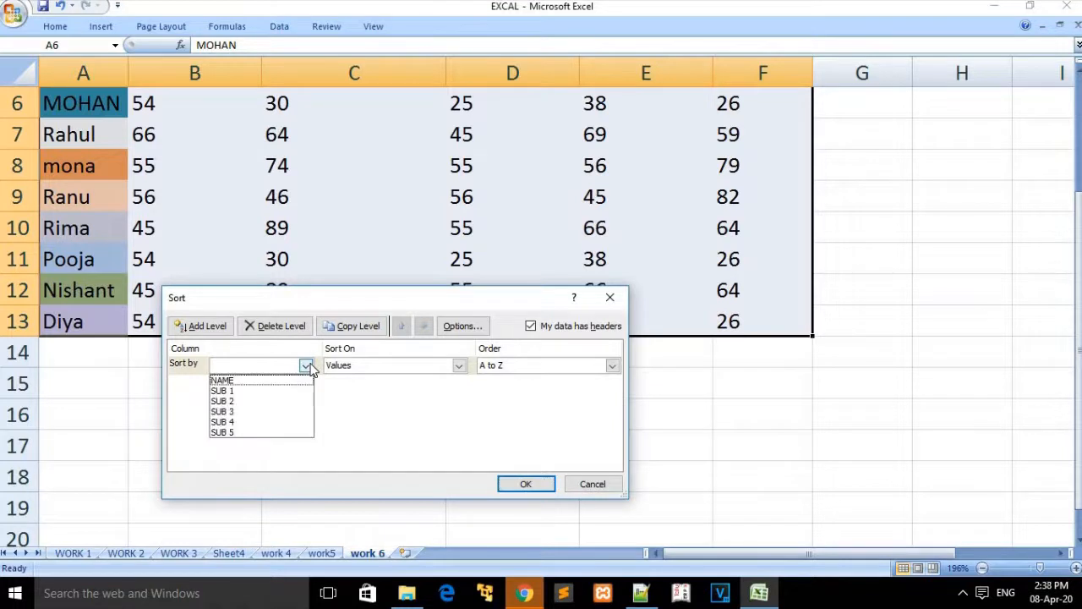
click(226, 381)
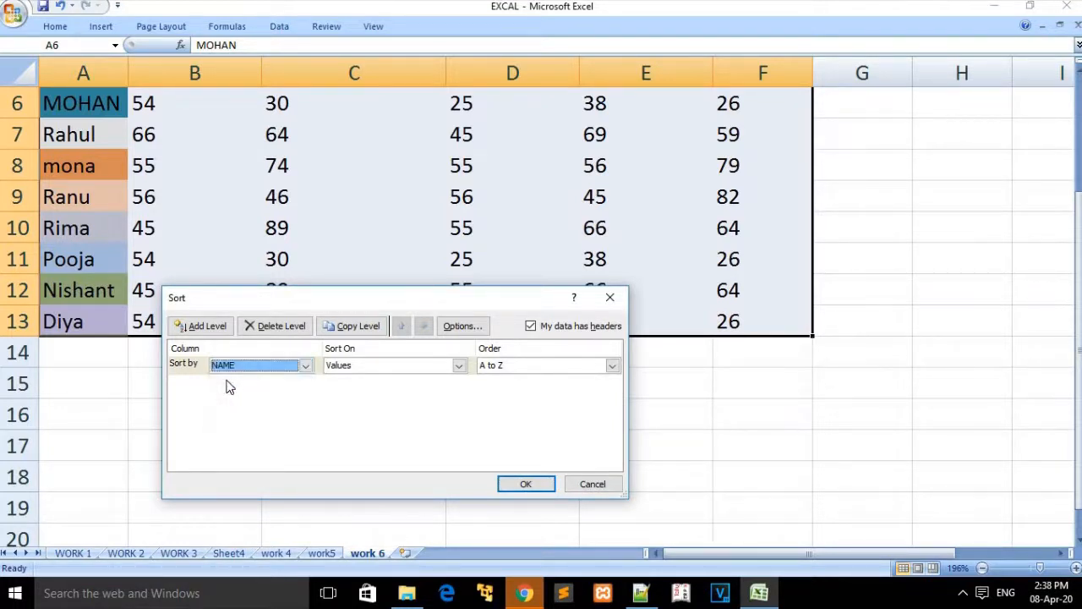
click(383, 369)
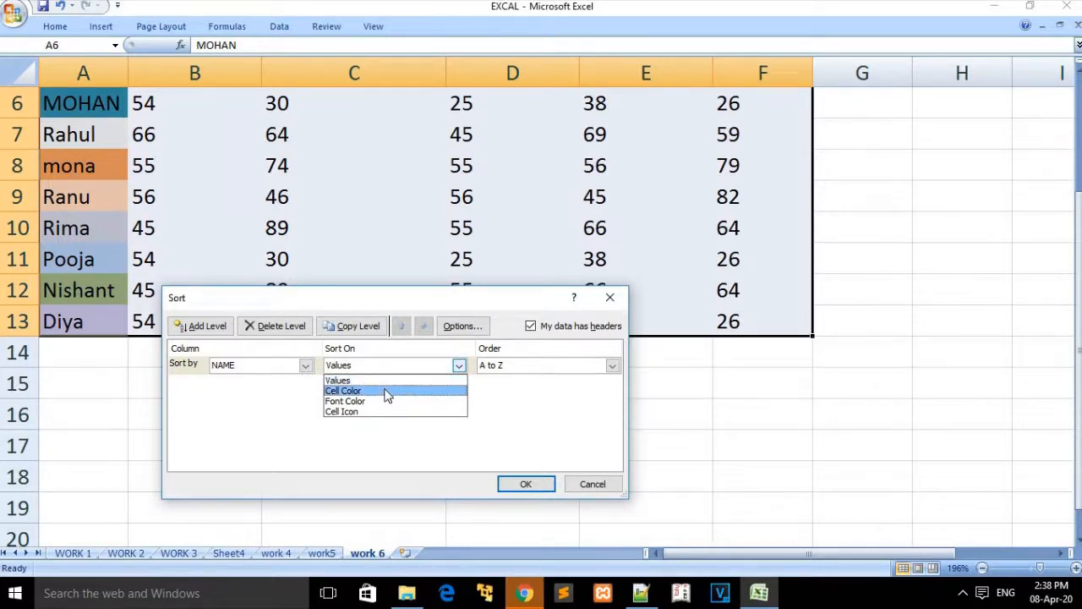
click(386, 390)
click(540, 366)
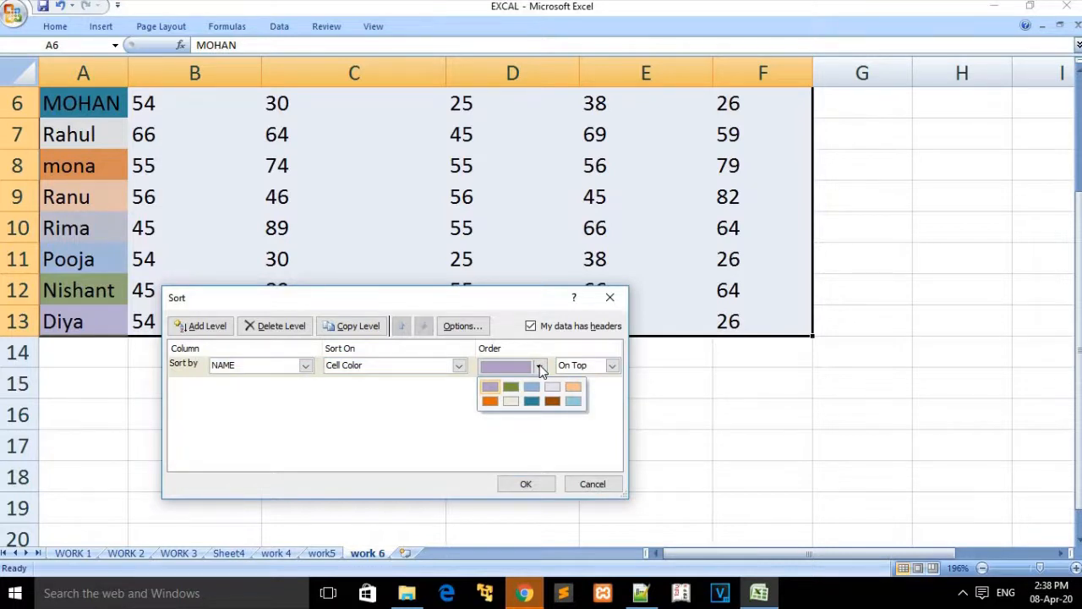
click(540, 367)
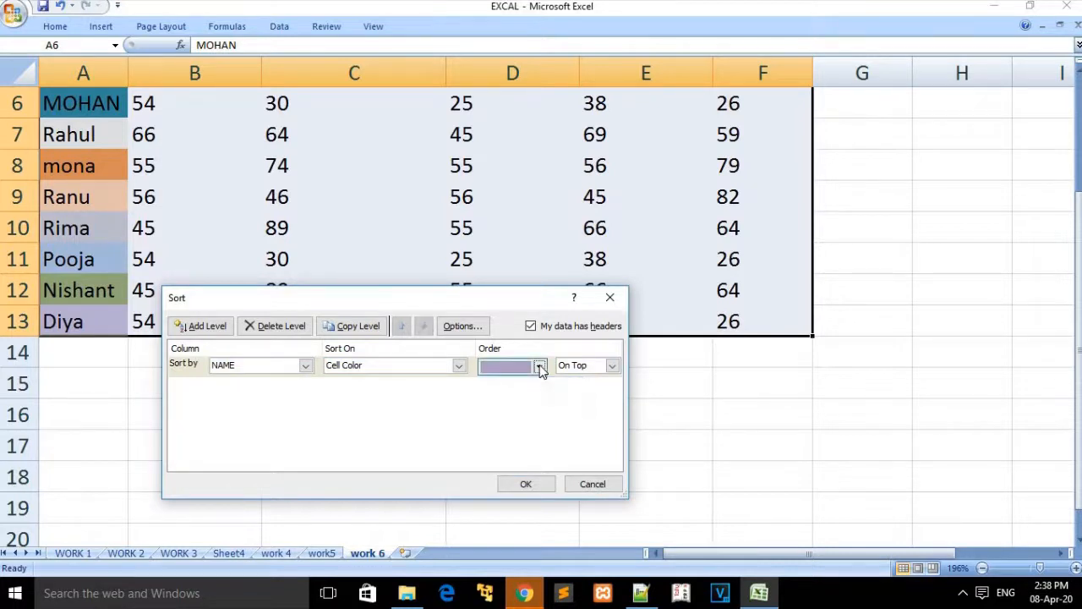
click(614, 365)
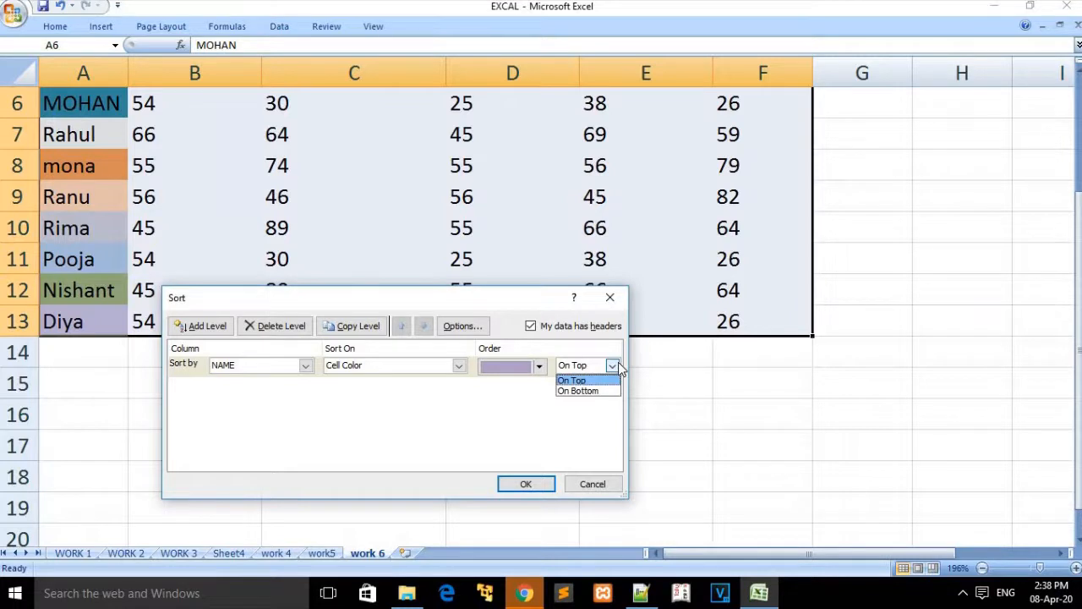
click(572, 381)
click(525, 484)
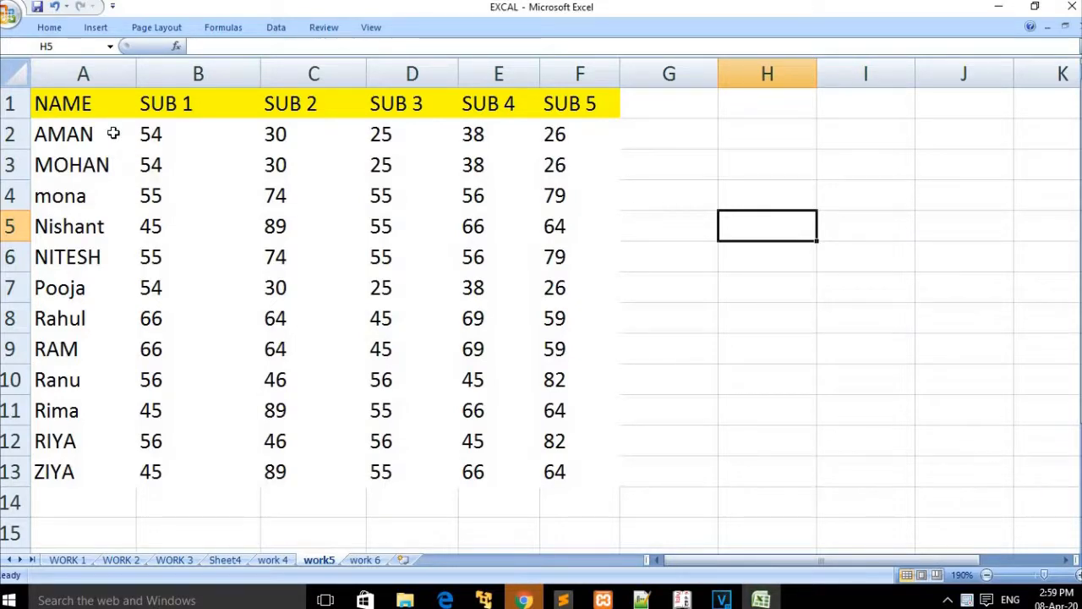
Step: Select header cell A1 and switch on AutoFilter for the NAME to SUB 5 headers
click(100, 108)
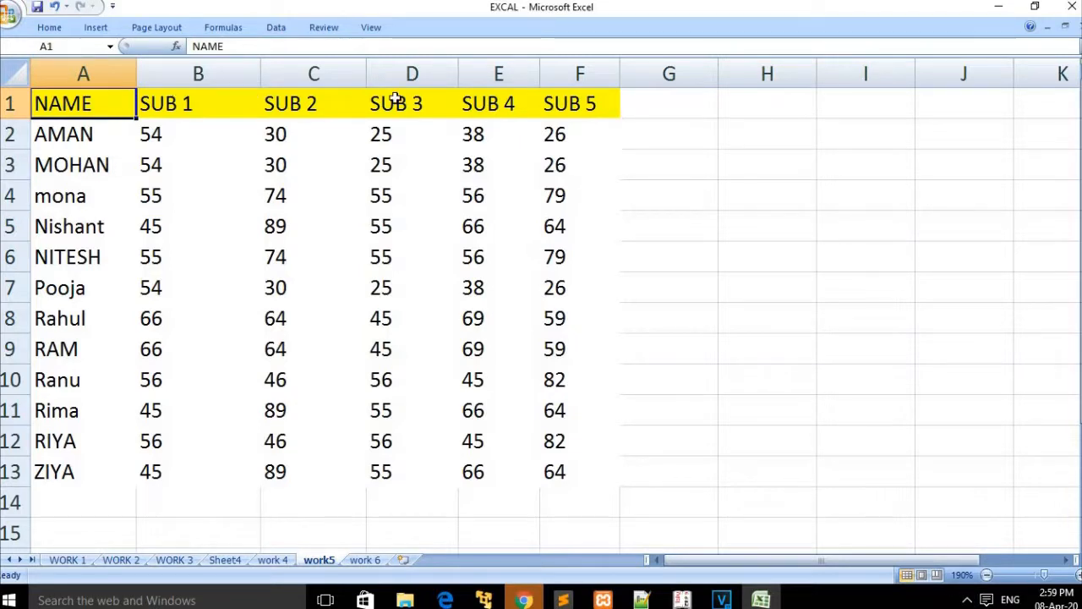
click(49, 27)
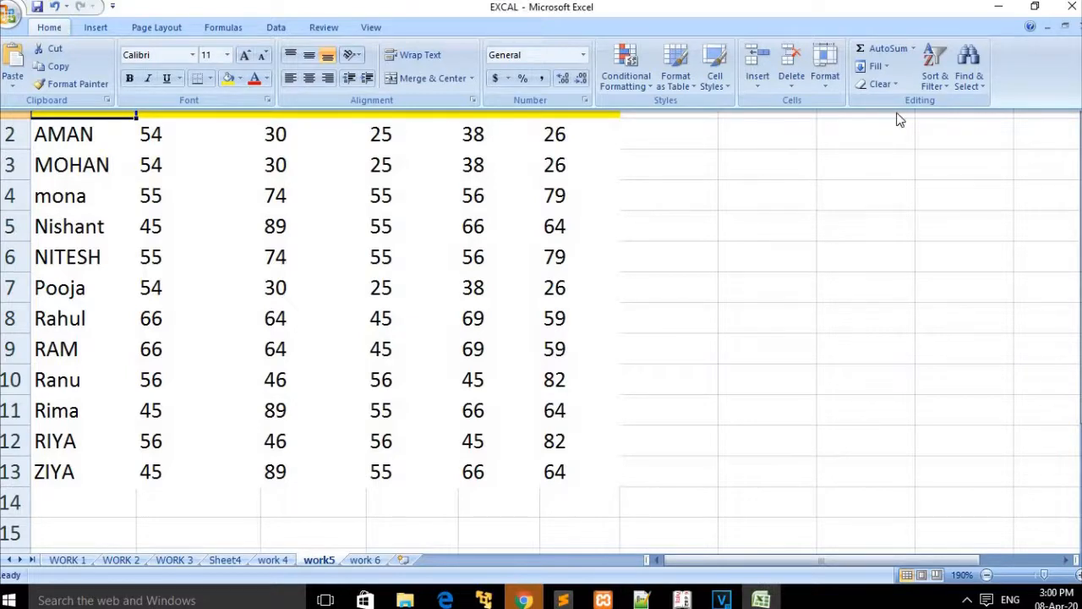
click(945, 81)
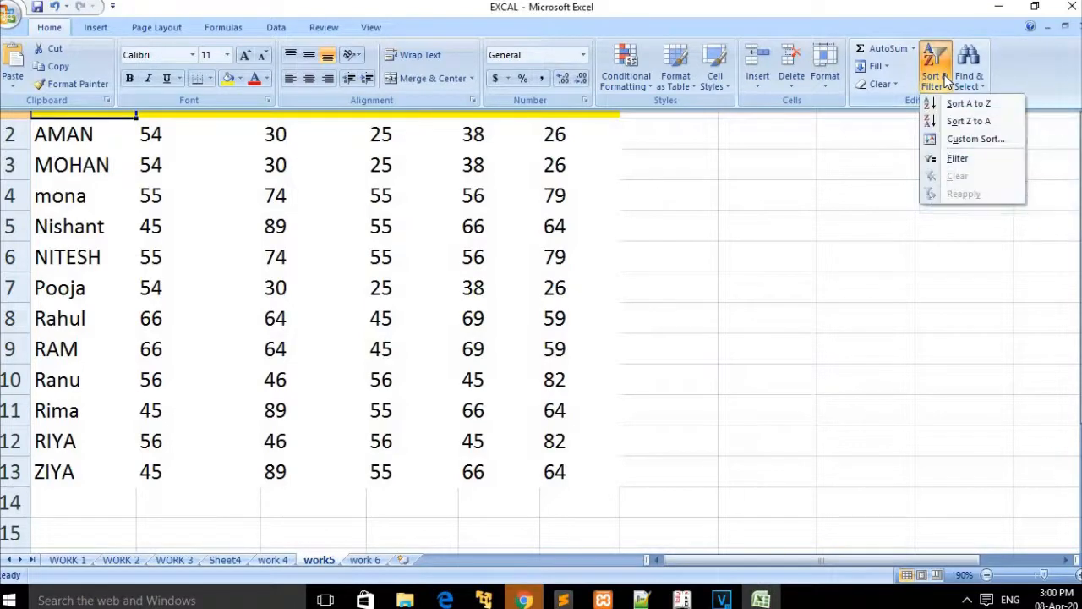
click(950, 158)
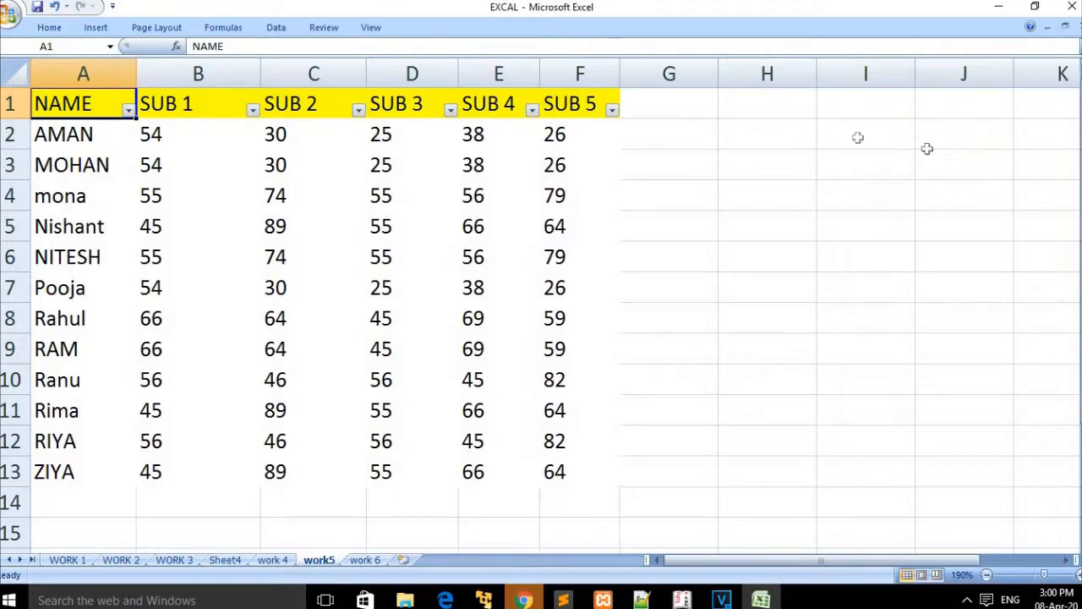
click(131, 110)
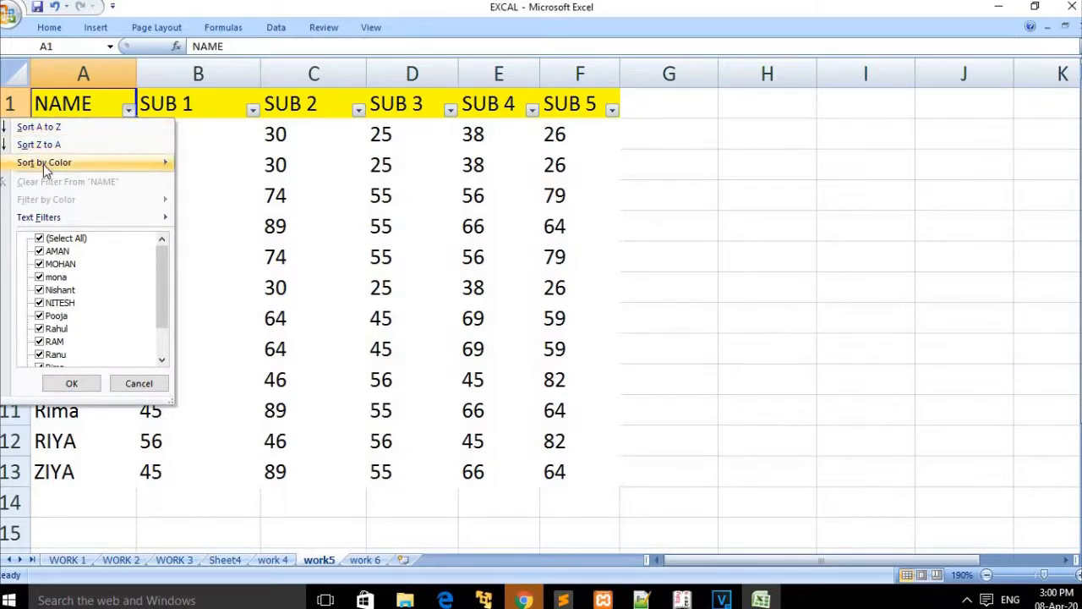
mouse_move(43, 164)
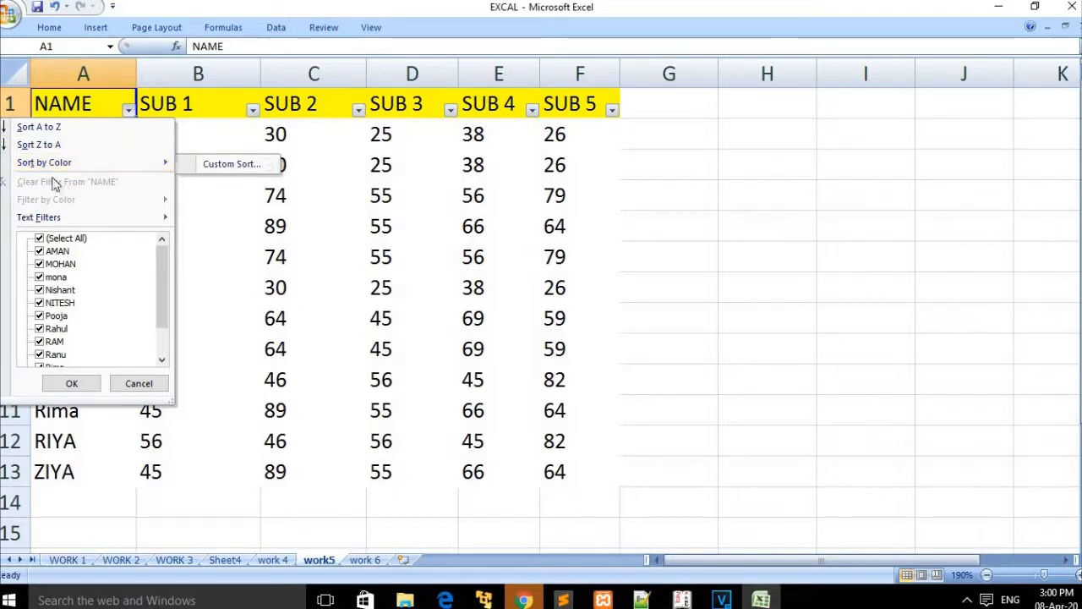
click(39, 251)
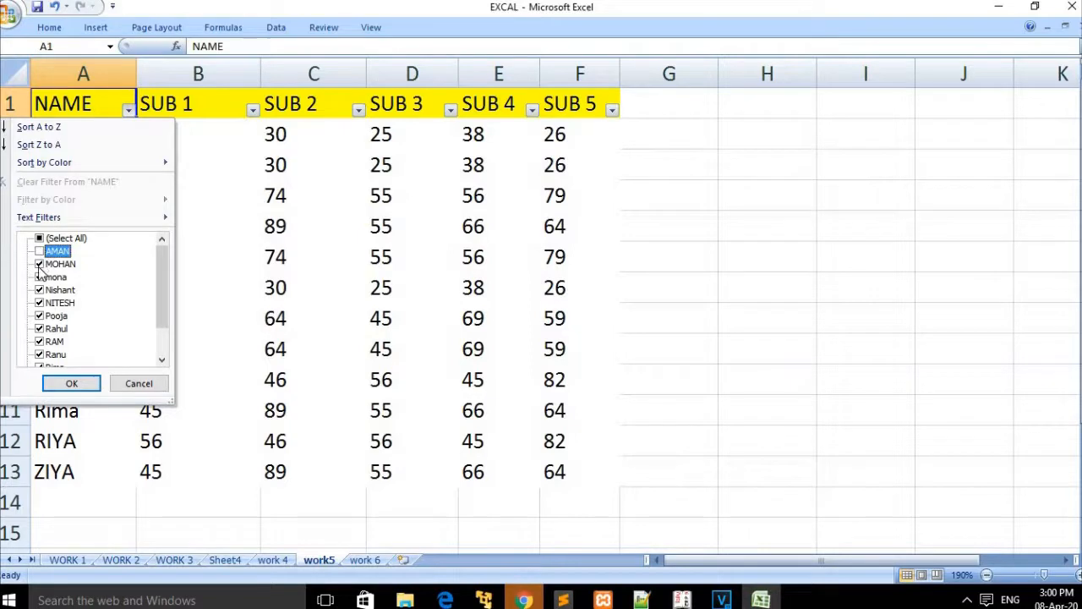
click(39, 264)
click(38, 276)
click(39, 302)
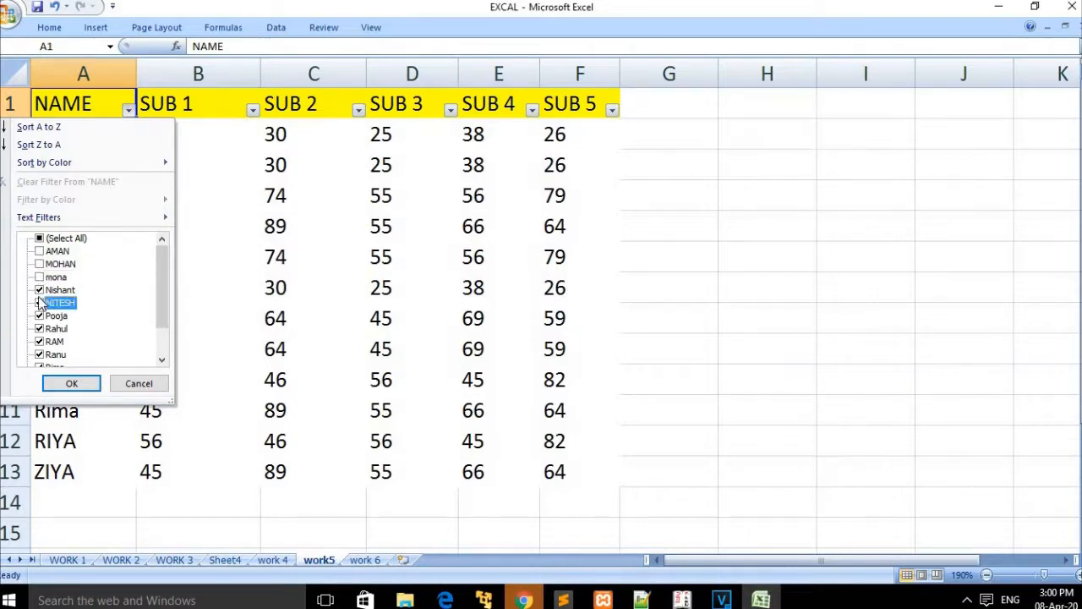
click(39, 315)
click(60, 378)
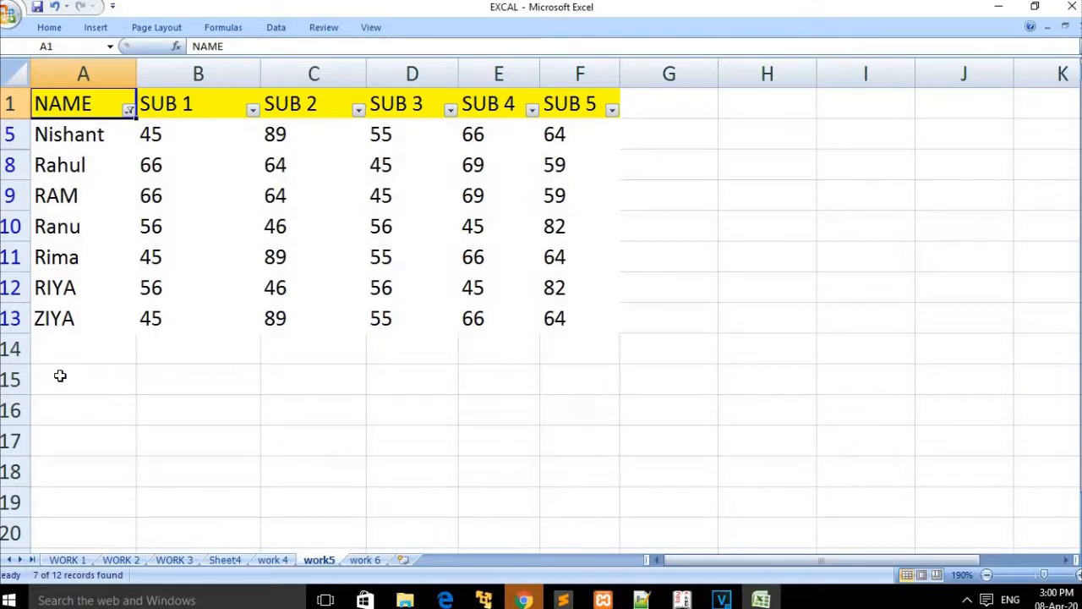
click(49, 27)
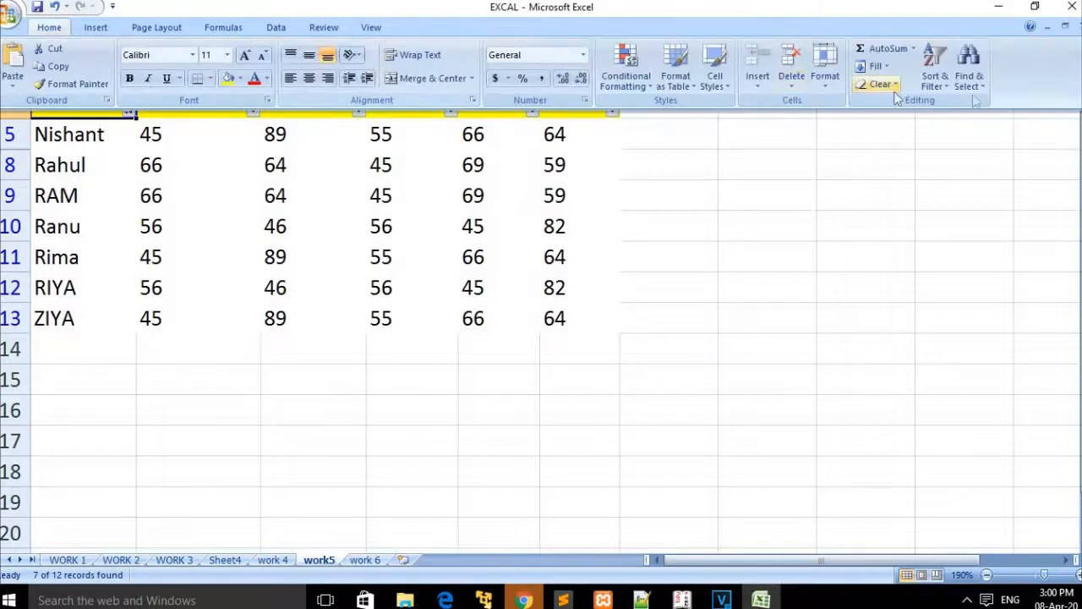
click(940, 82)
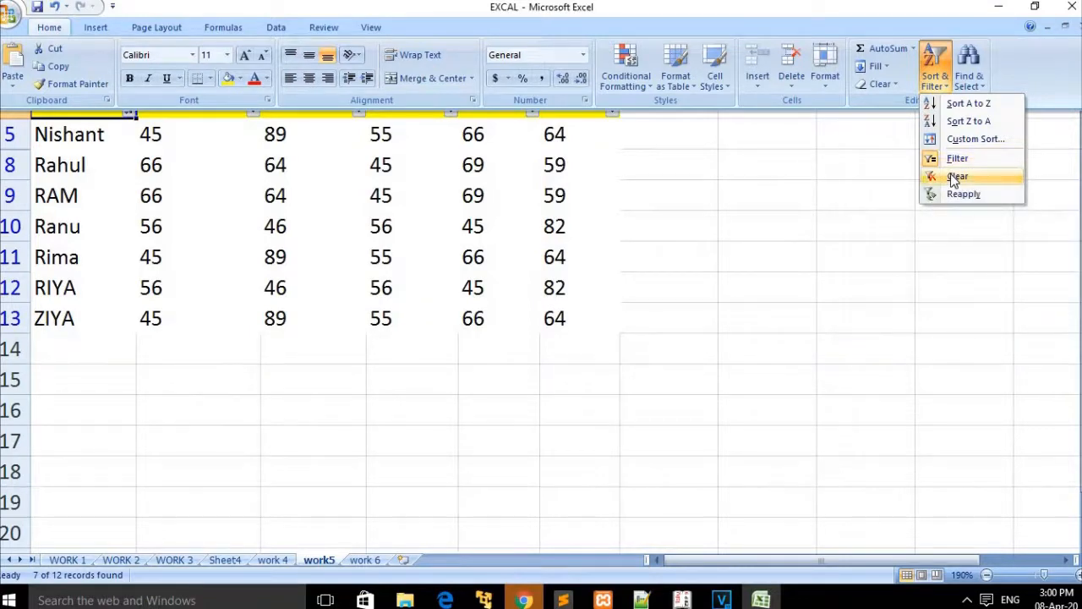
click(951, 175)
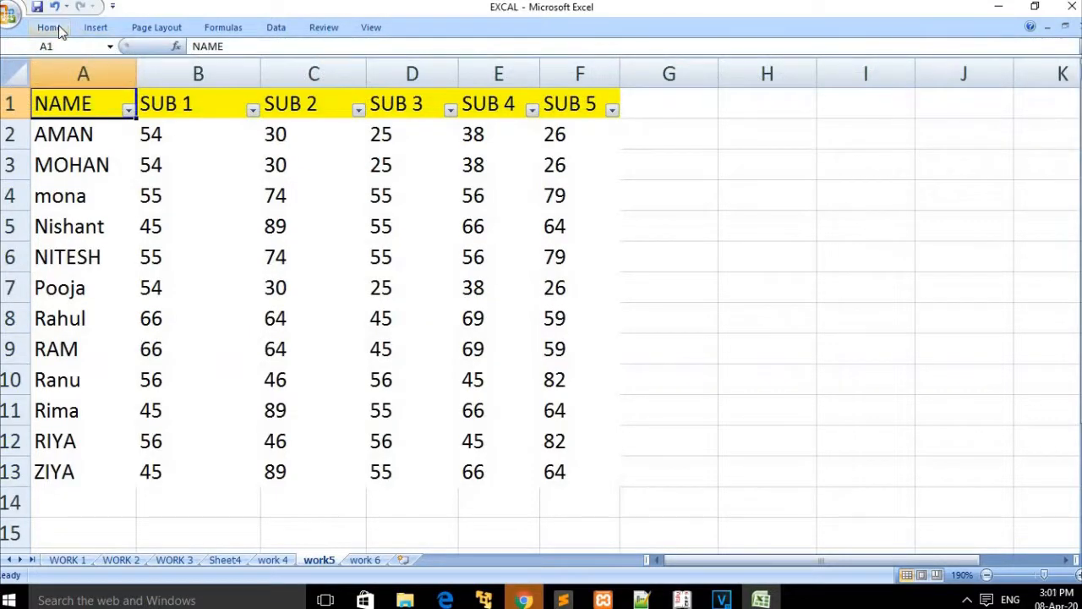
Step: Filter the NAME column to hide MOHAN's row
click(59, 25)
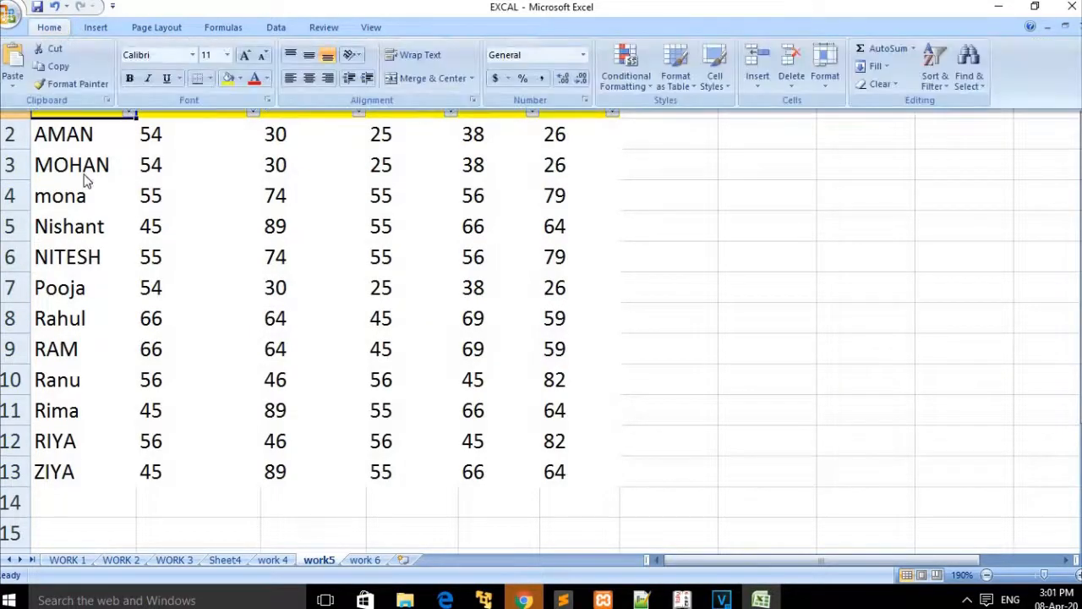
click(126, 117)
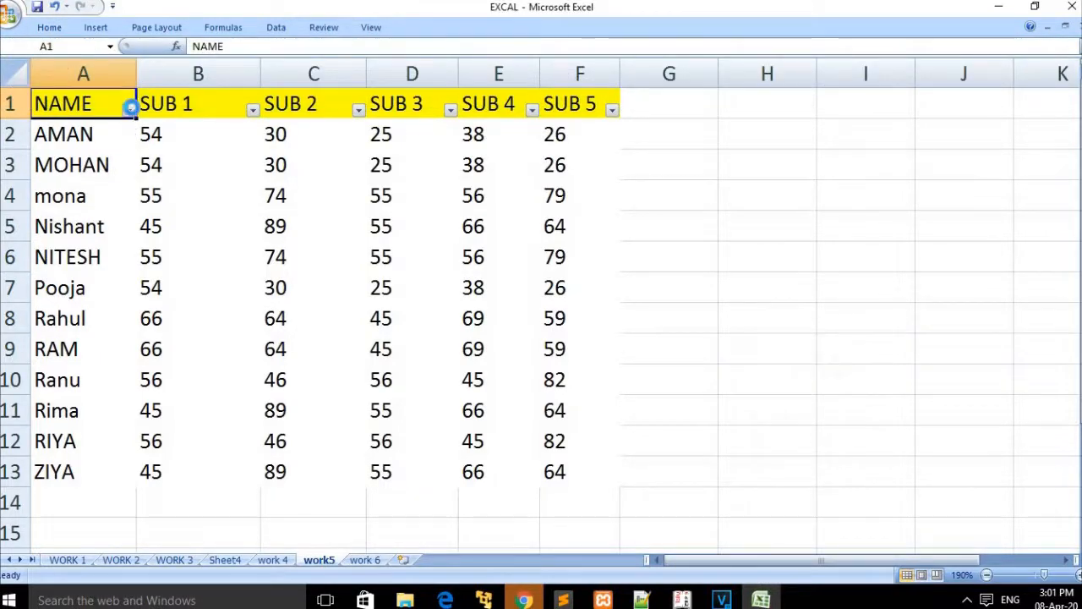
click(127, 109)
click(69, 264)
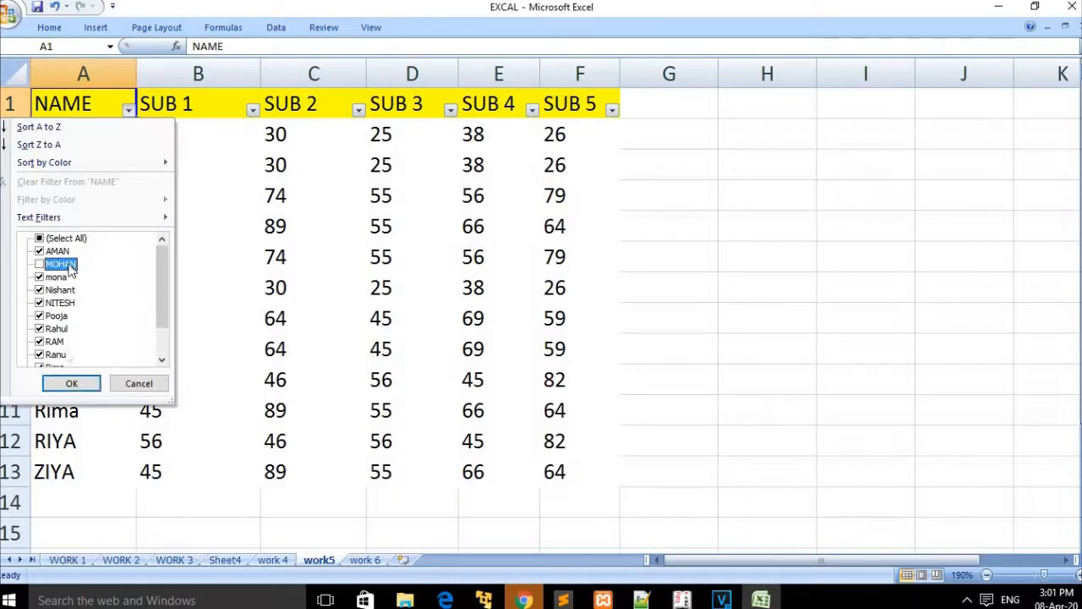
click(72, 383)
Step: Clear the filter so all 12 student records show again
click(49, 27)
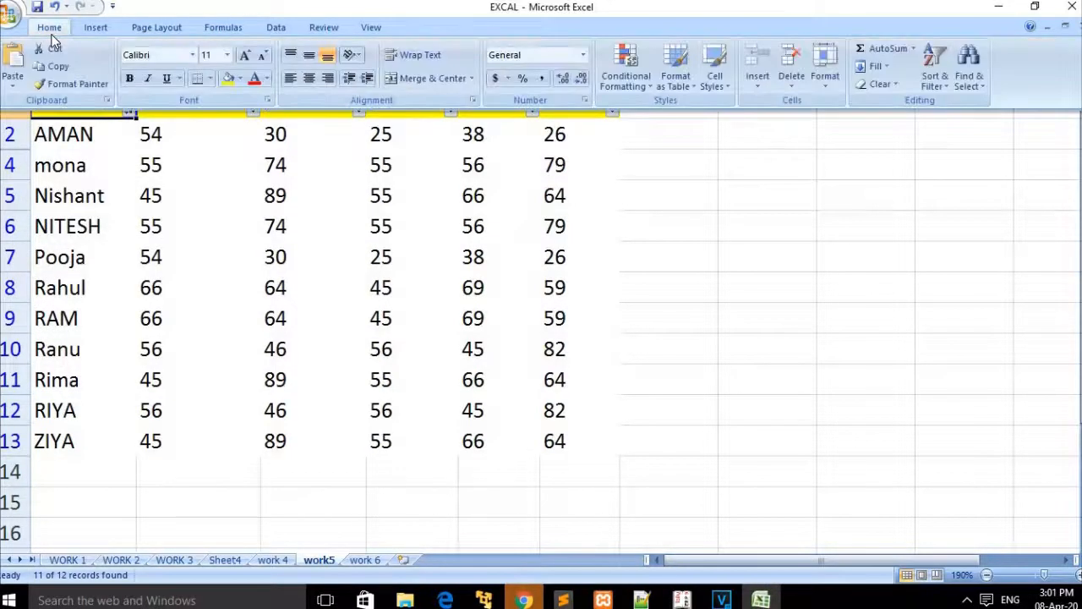
click(936, 74)
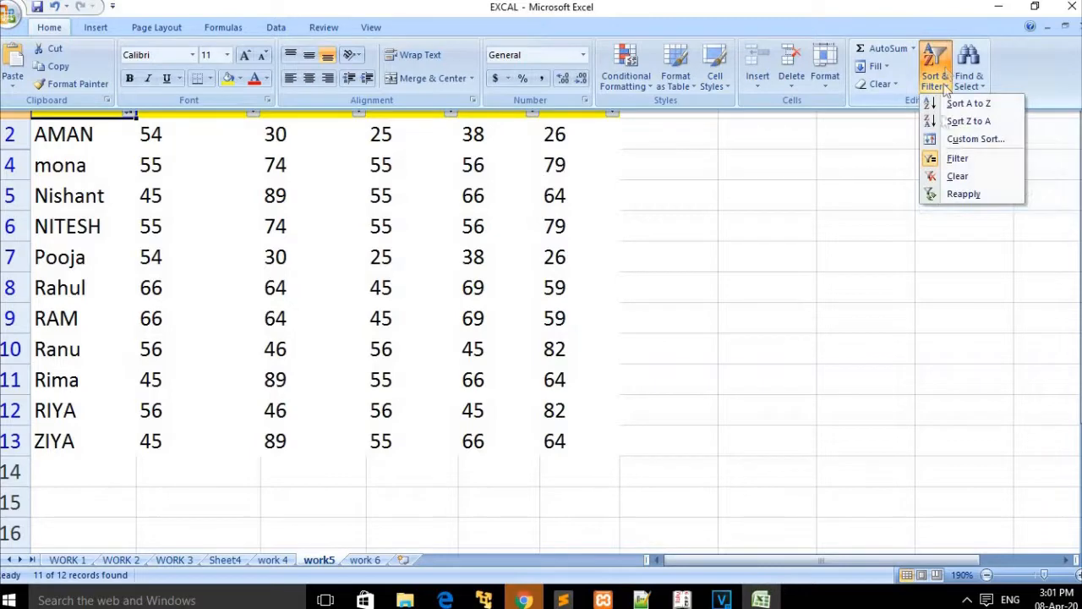
click(947, 177)
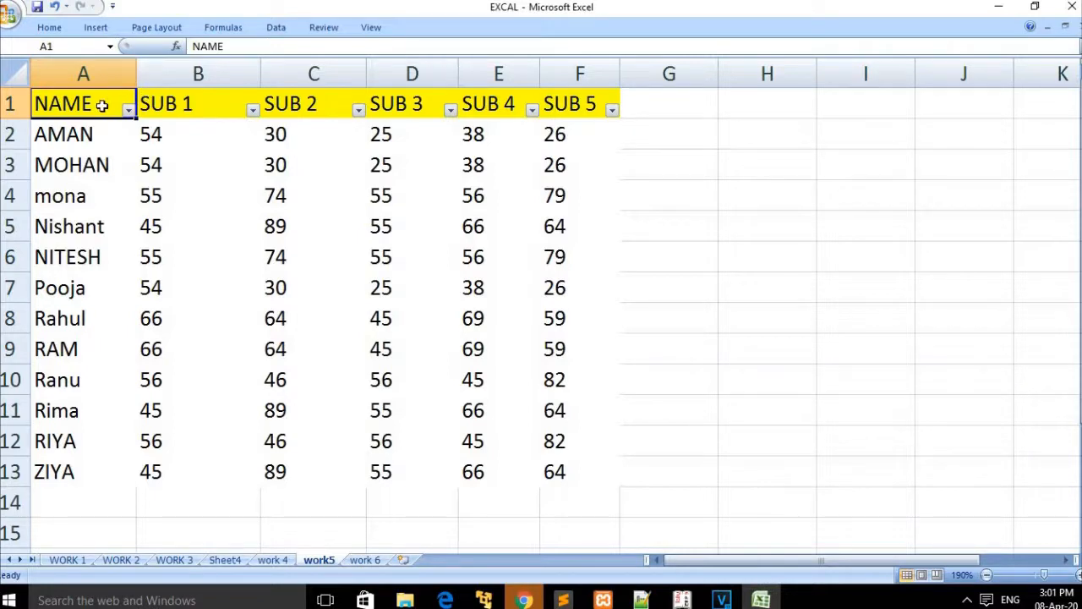
click(42, 27)
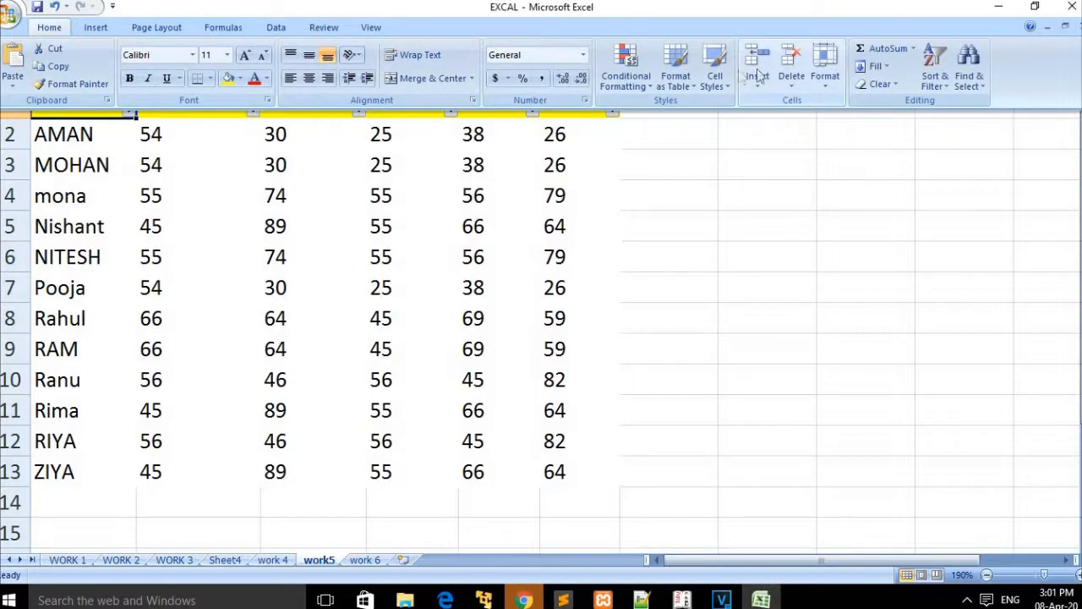
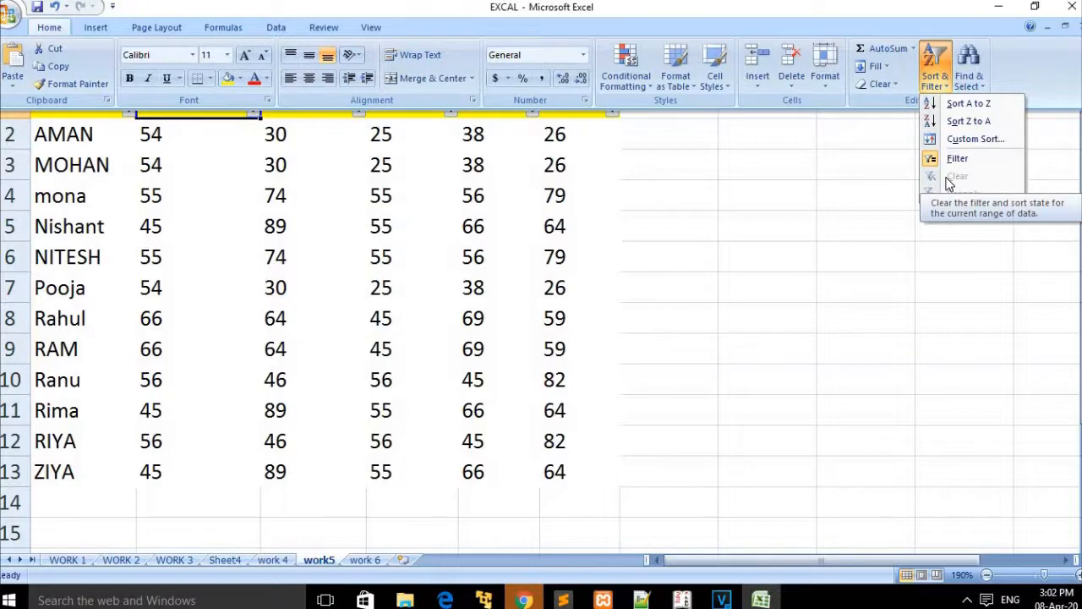
Step: Turn on AutoFilter and hide MOHAN's row through the NAME filter
key(f)
click(128, 110)
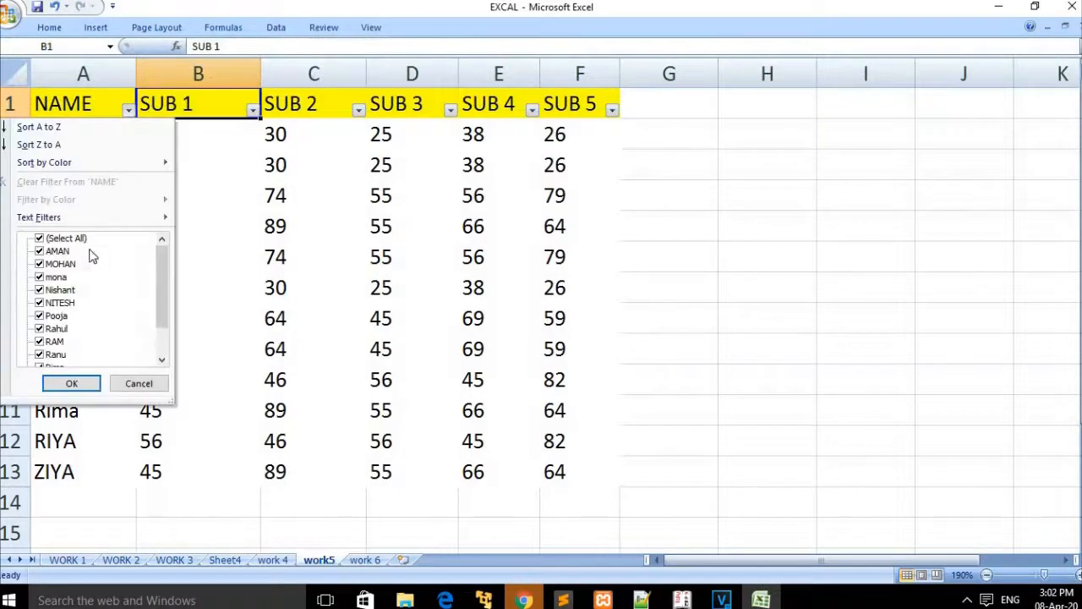
click(62, 265)
click(71, 385)
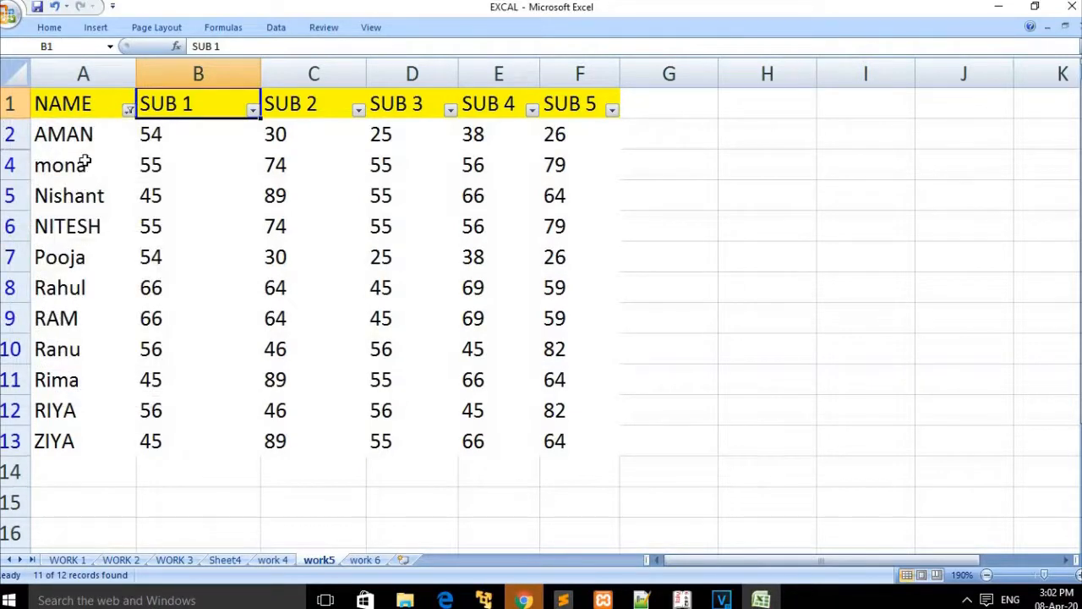
Step: Also uncheck AMAN and mona in the NAME filter, leaving 9 of 12 records
click(128, 110)
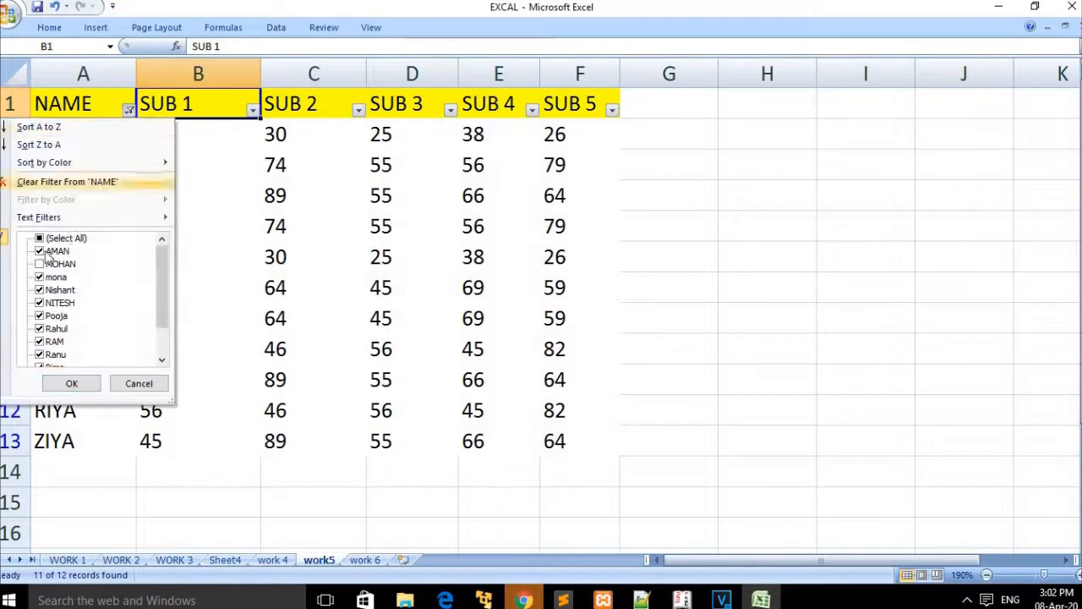
click(40, 252)
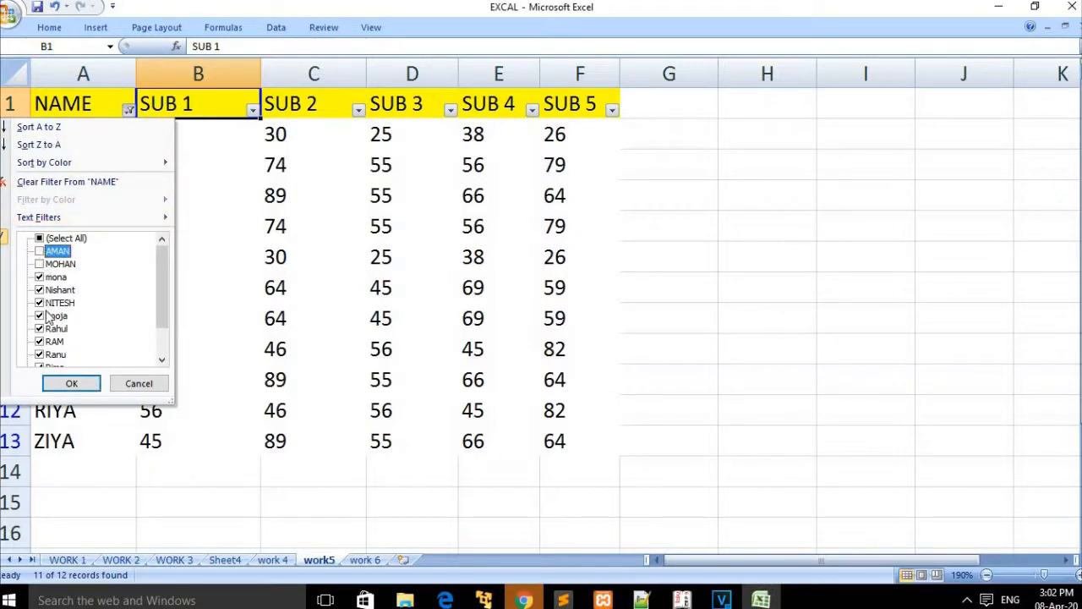
click(39, 278)
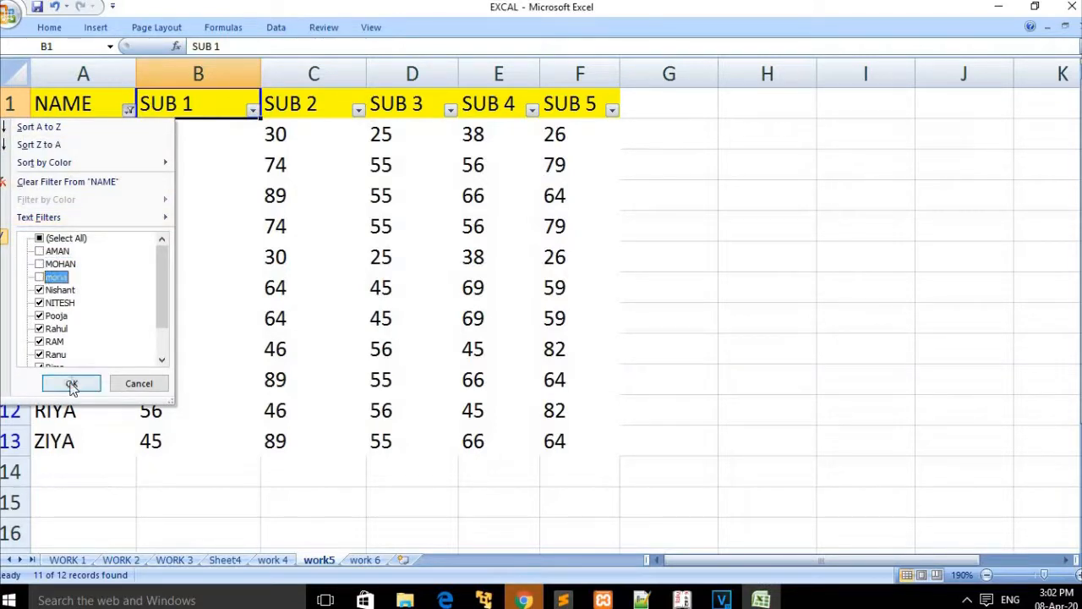
click(71, 383)
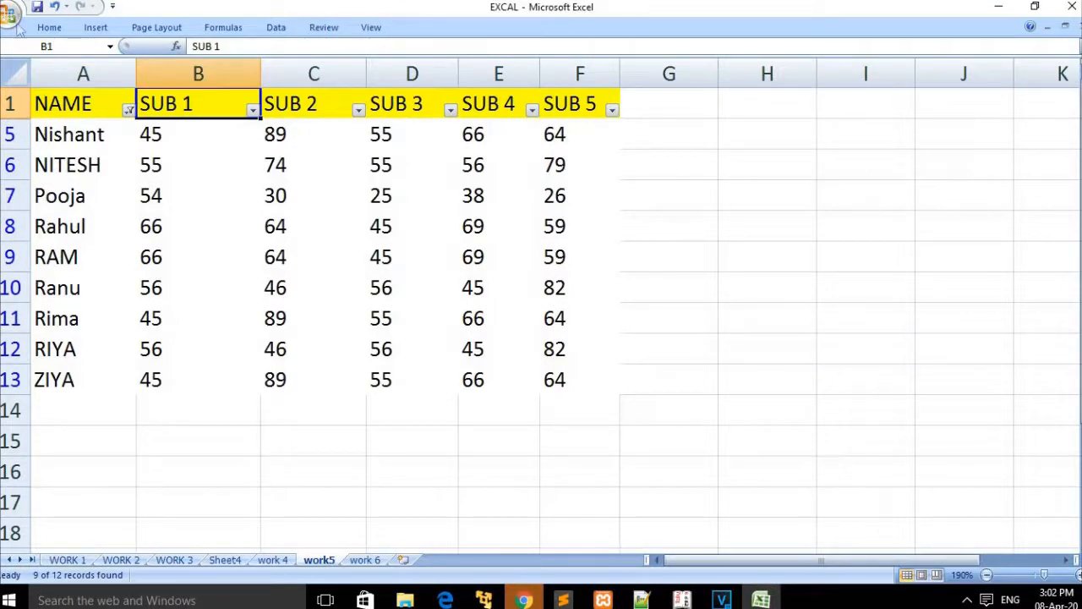
Step: Clear the filter from Sort & Filter so all 12 records reappear
click(51, 29)
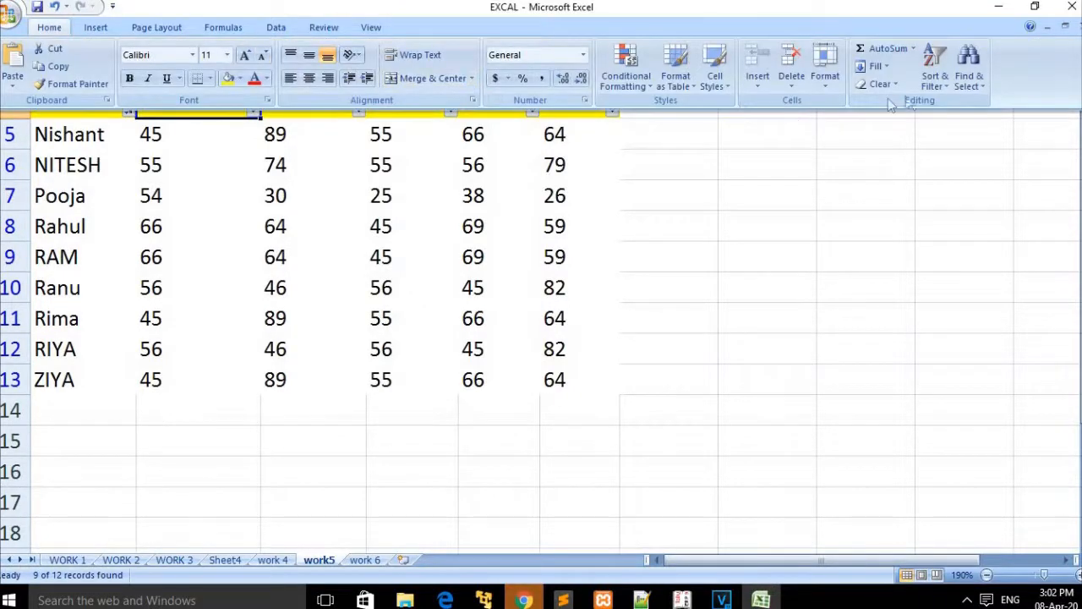
click(931, 85)
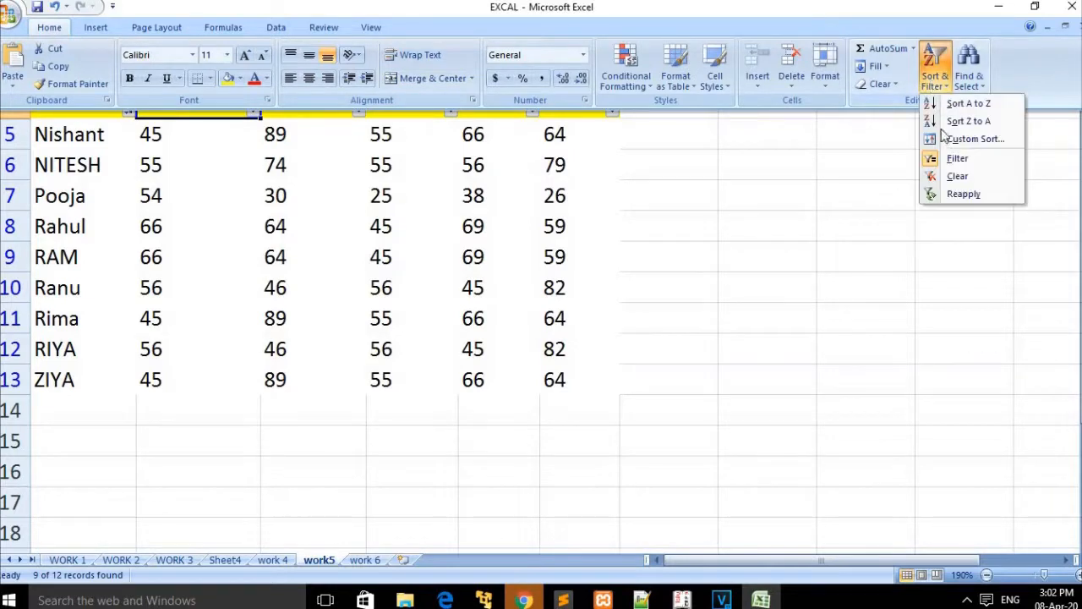
click(948, 176)
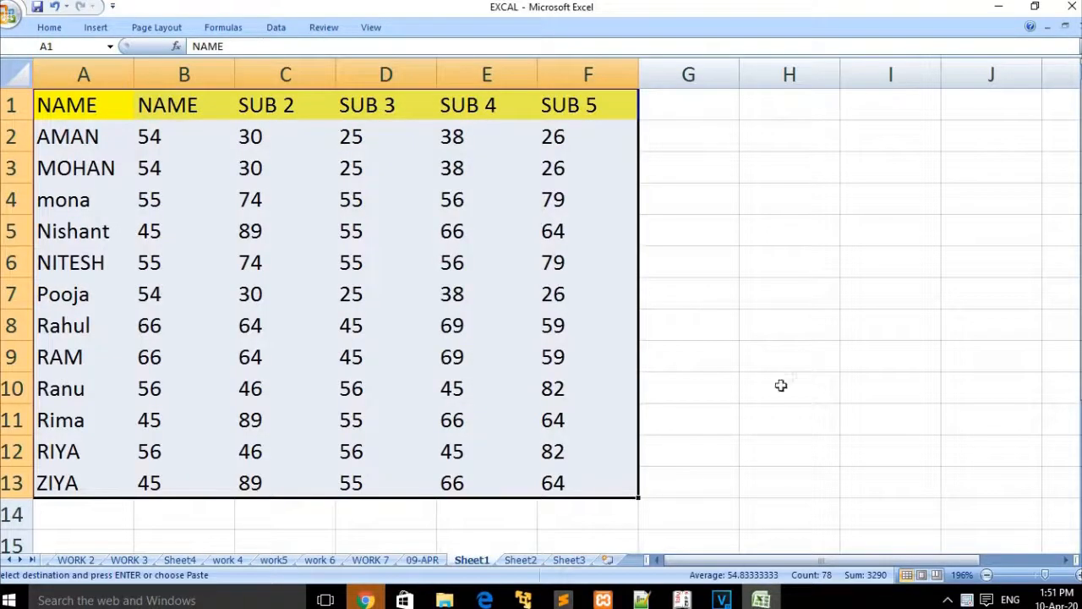
click(781, 386)
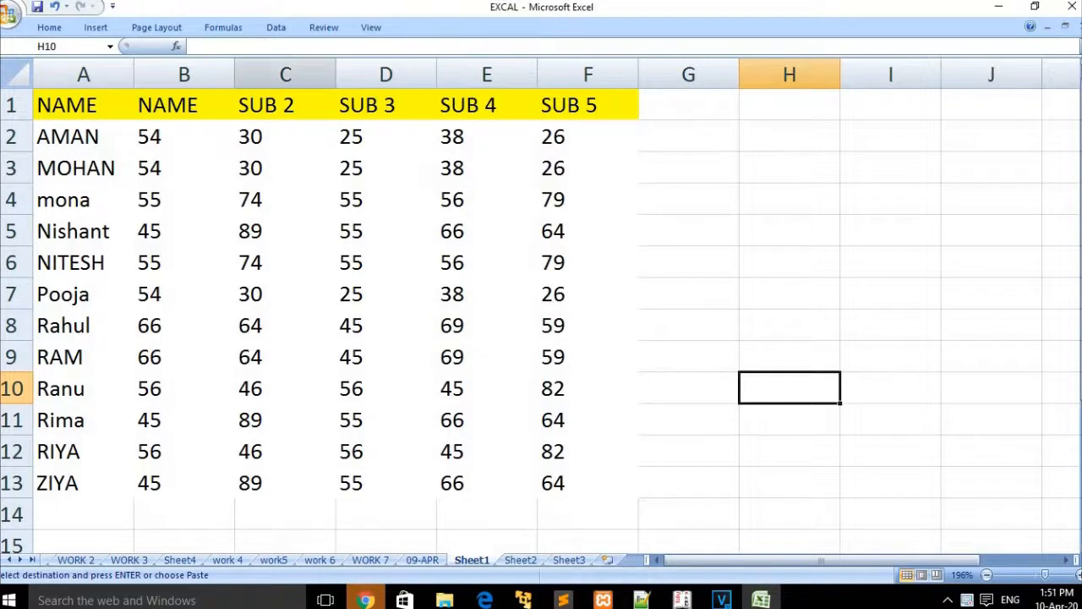
Step: Select the column B scores and AutoSum them into B15, giving 651
click(48, 27)
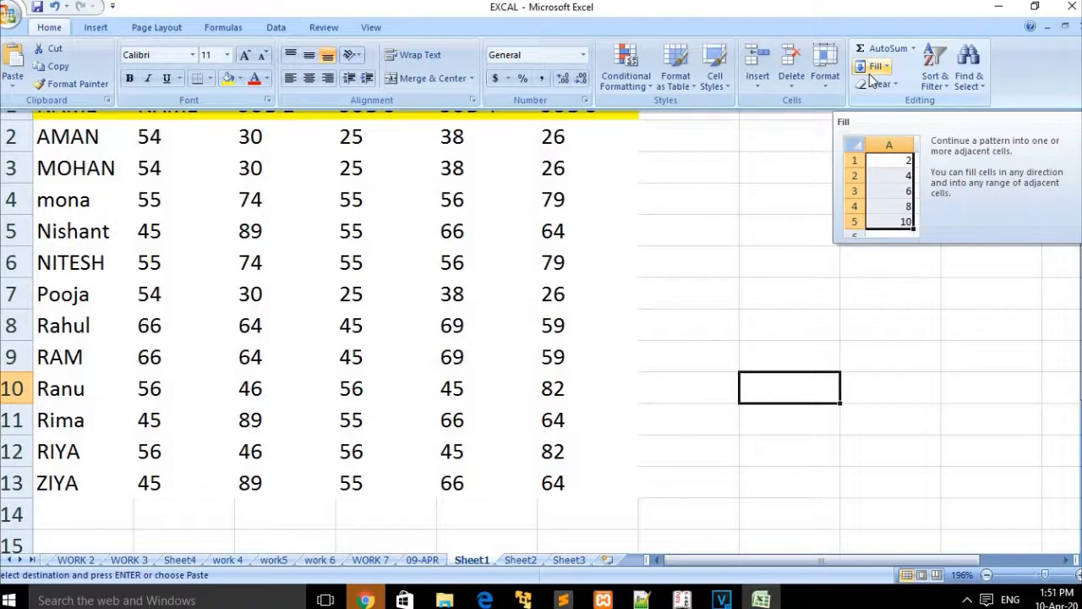
drag(1080, 254, 1080, 293)
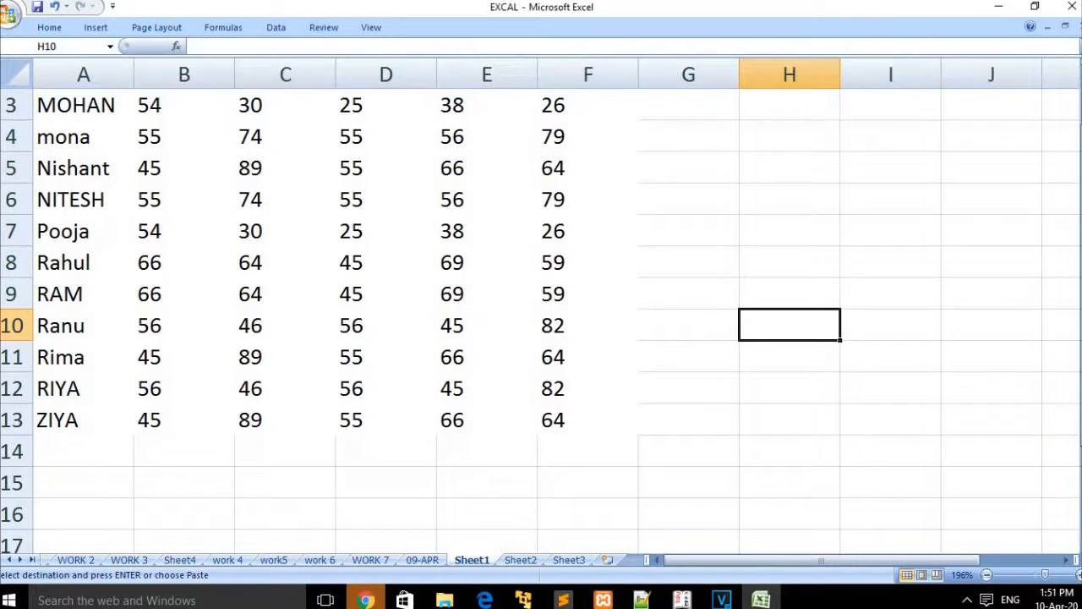
click(175, 480)
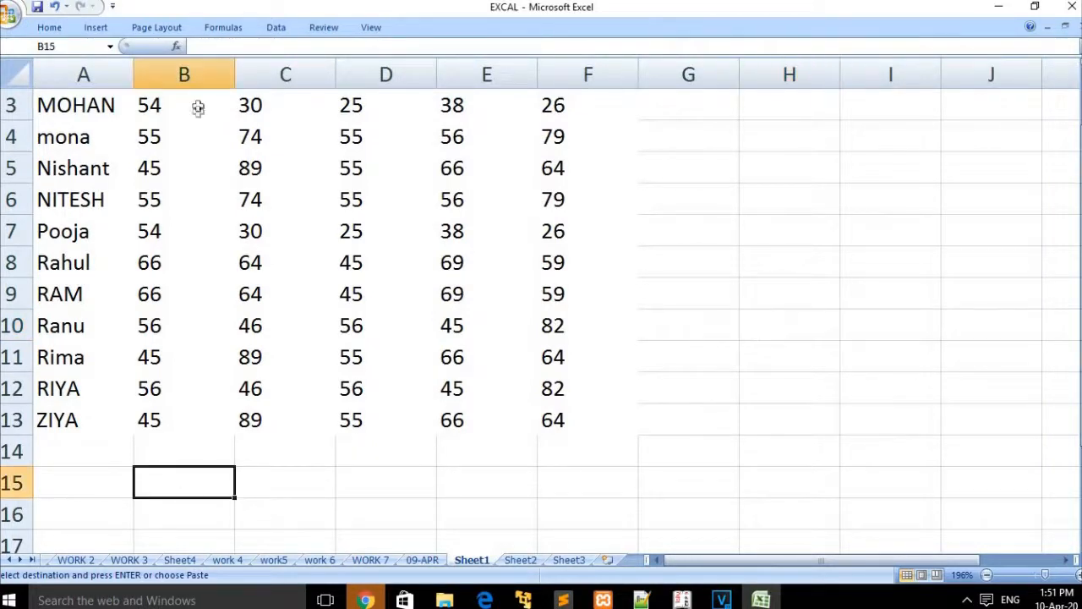
drag(181, 99, 192, 501)
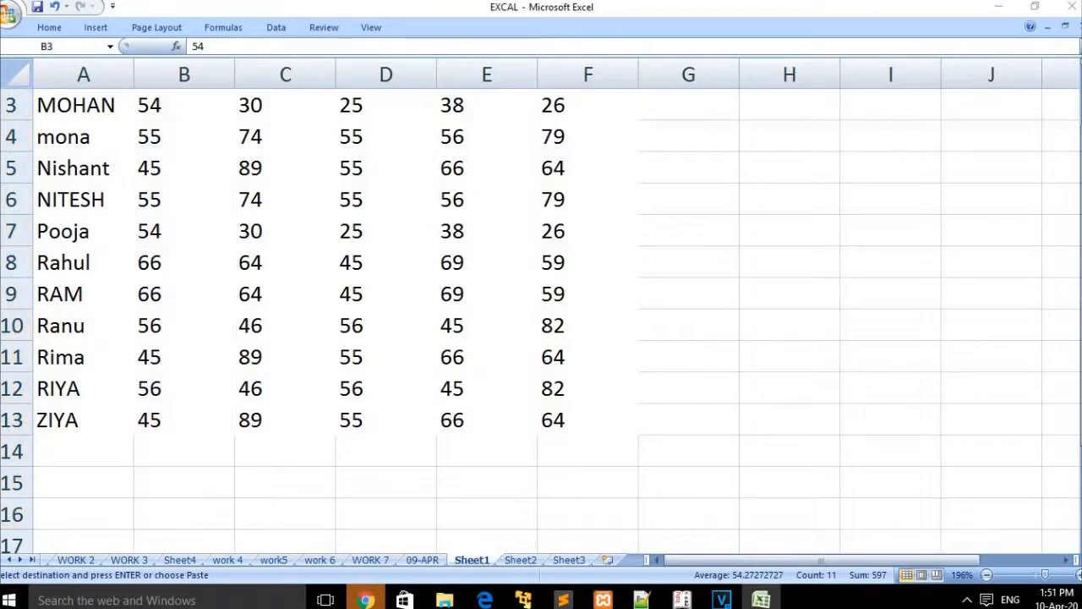
click(1067, 167)
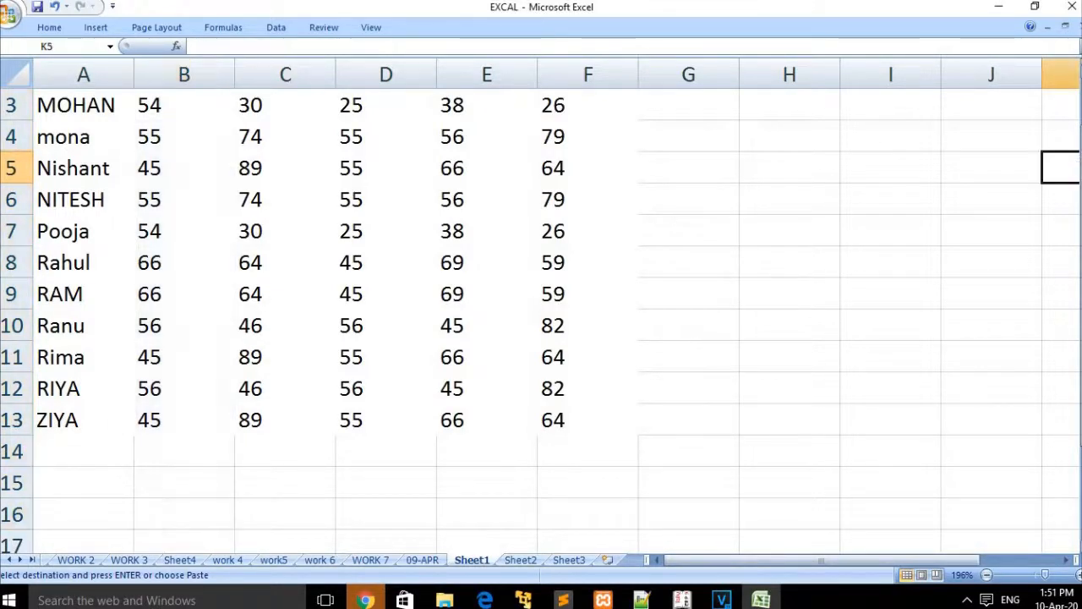
scroll(1061, 165, up, 2)
drag(171, 127, 177, 533)
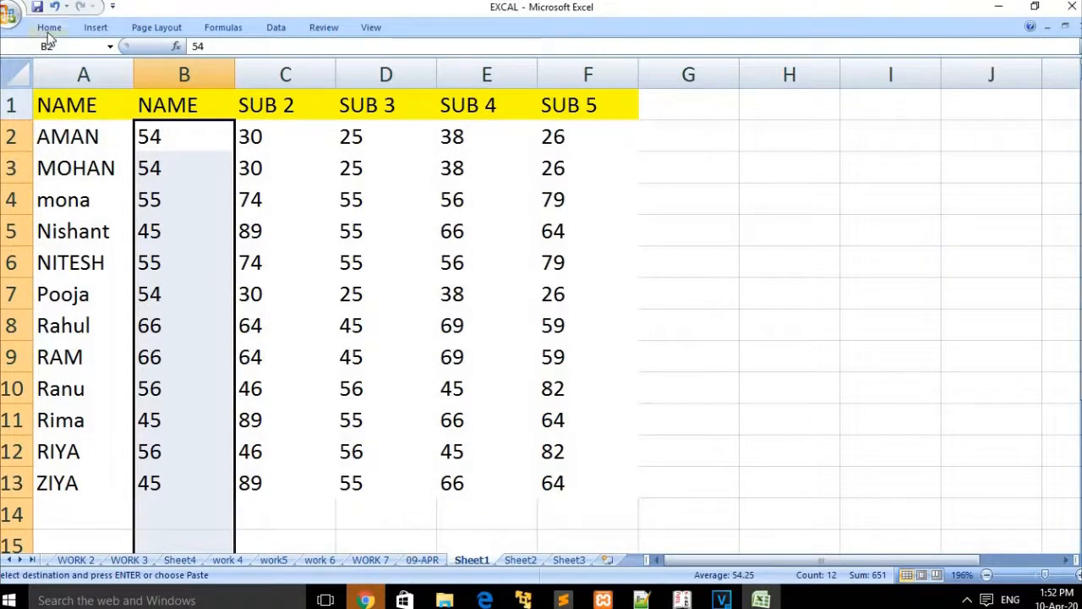
click(48, 29)
click(886, 49)
drag(1077, 160, 1078, 180)
click(681, 476)
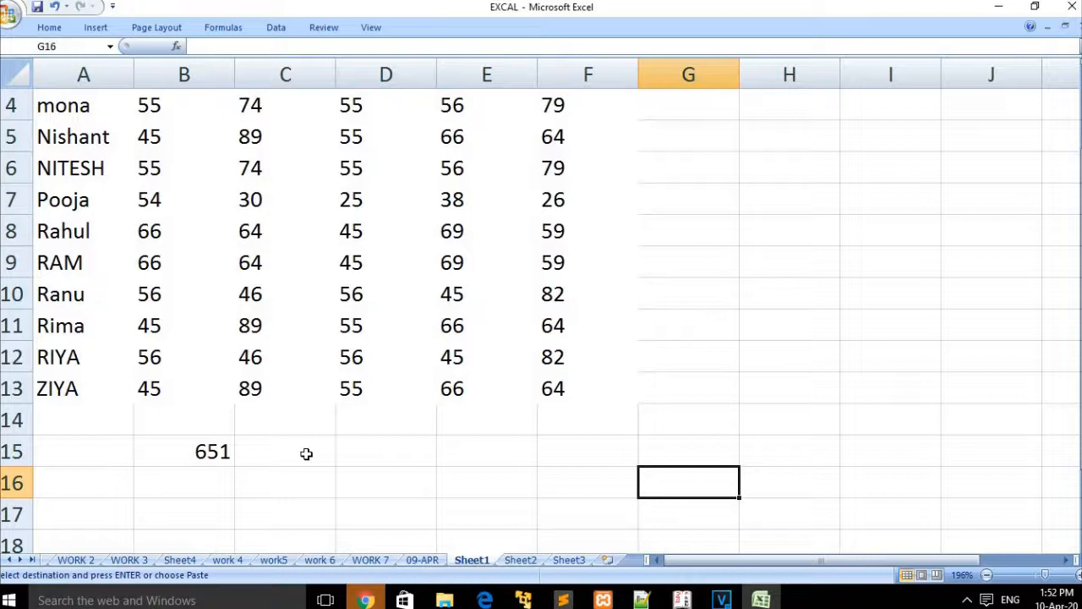
Step: Drag the B15 sum formula across row 15, giving totals 725, 552, 652 and 710 in C15:F15
click(226, 452)
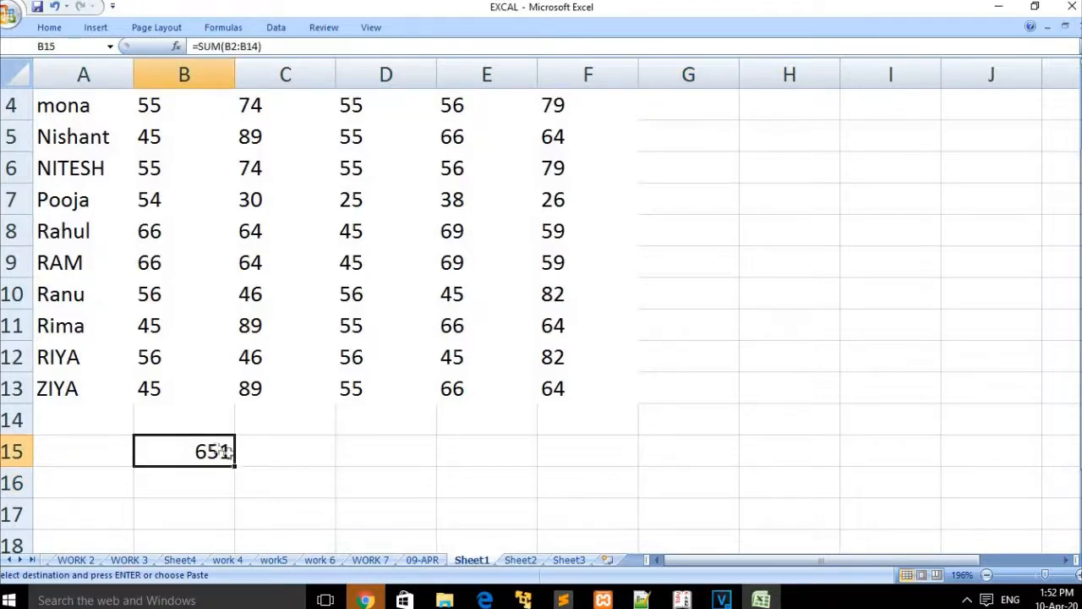
drag(234, 463, 599, 456)
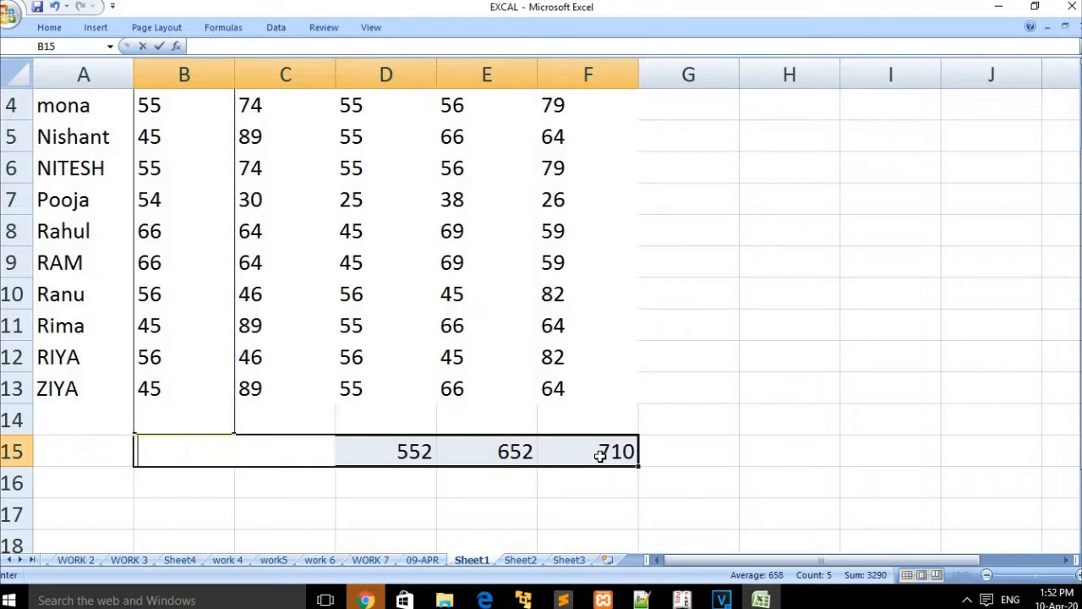
click(550, 507)
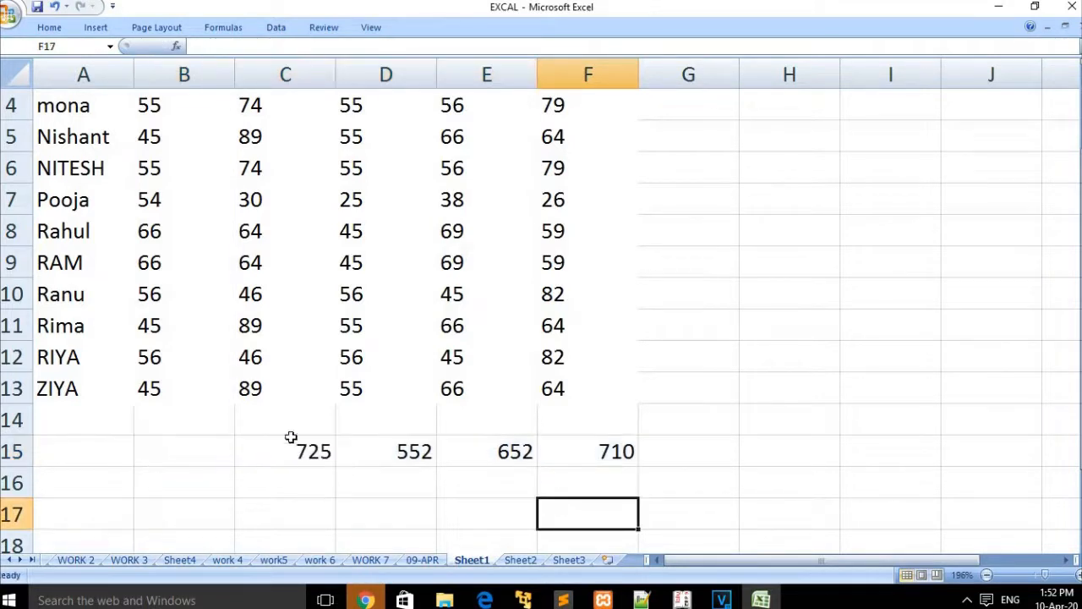
click(309, 457)
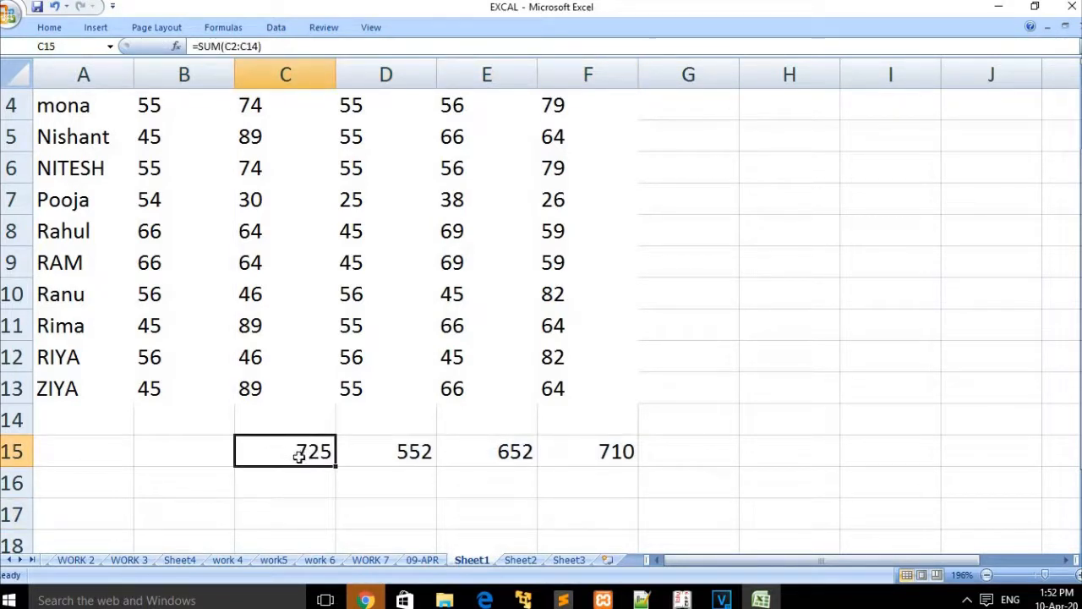
click(227, 458)
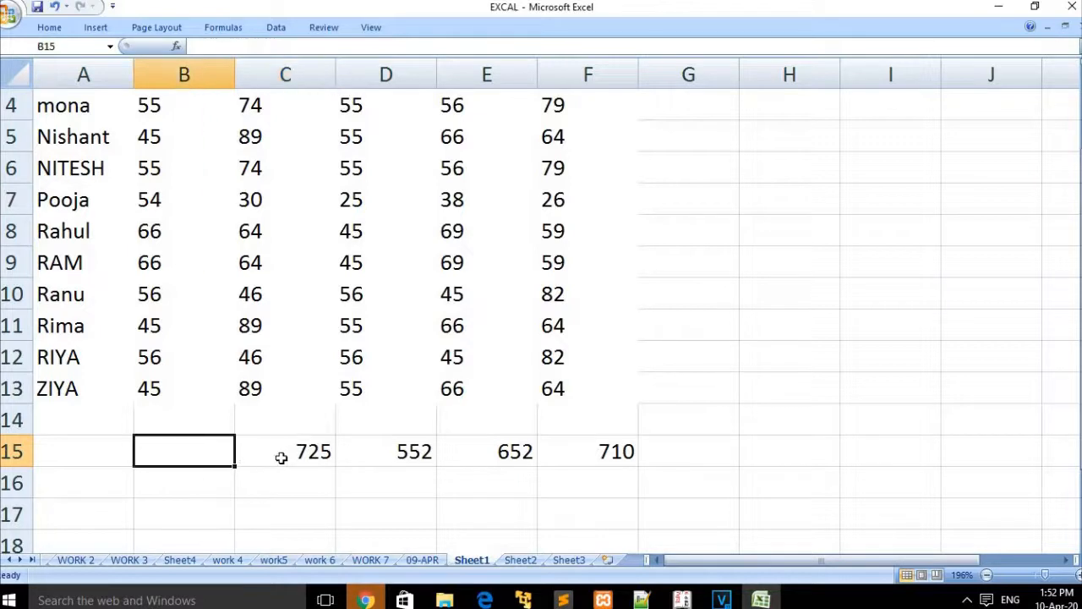
click(281, 457)
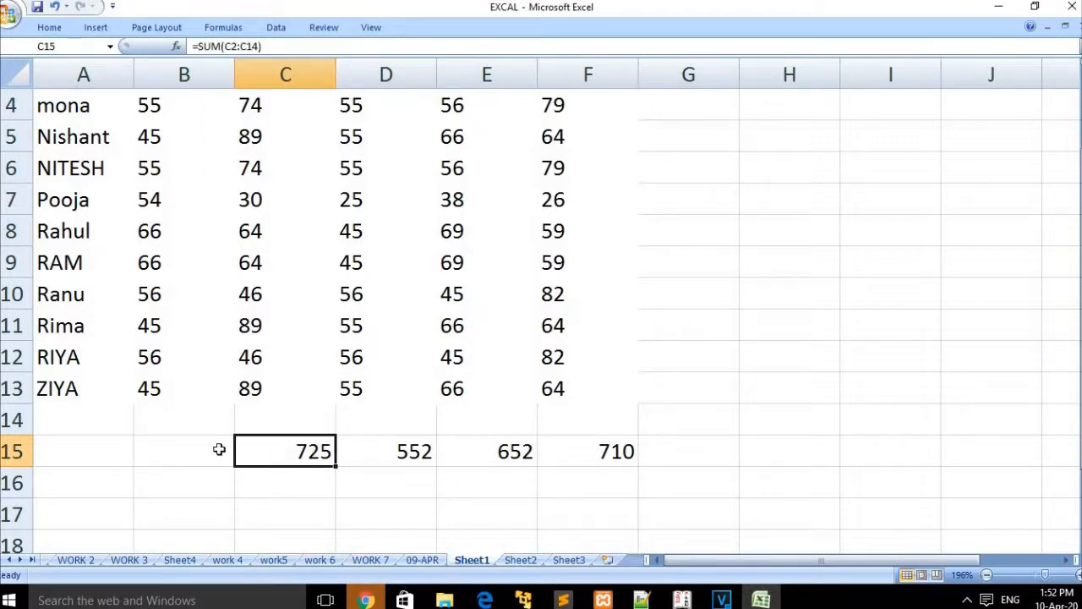
Step: Fill C15's total formula left into B15 with Fill > Left
click(49, 27)
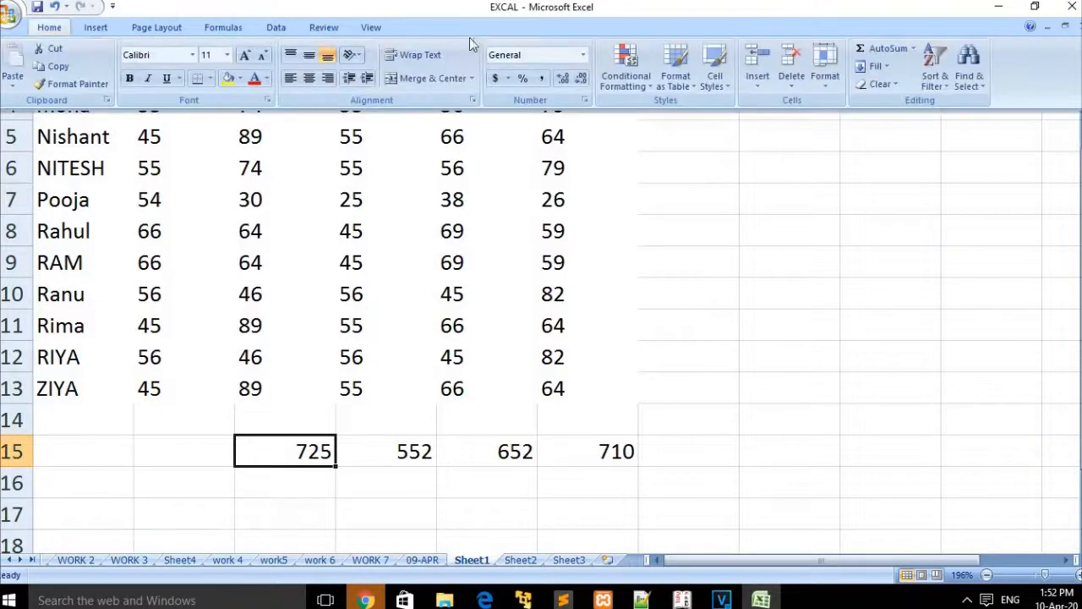
click(887, 66)
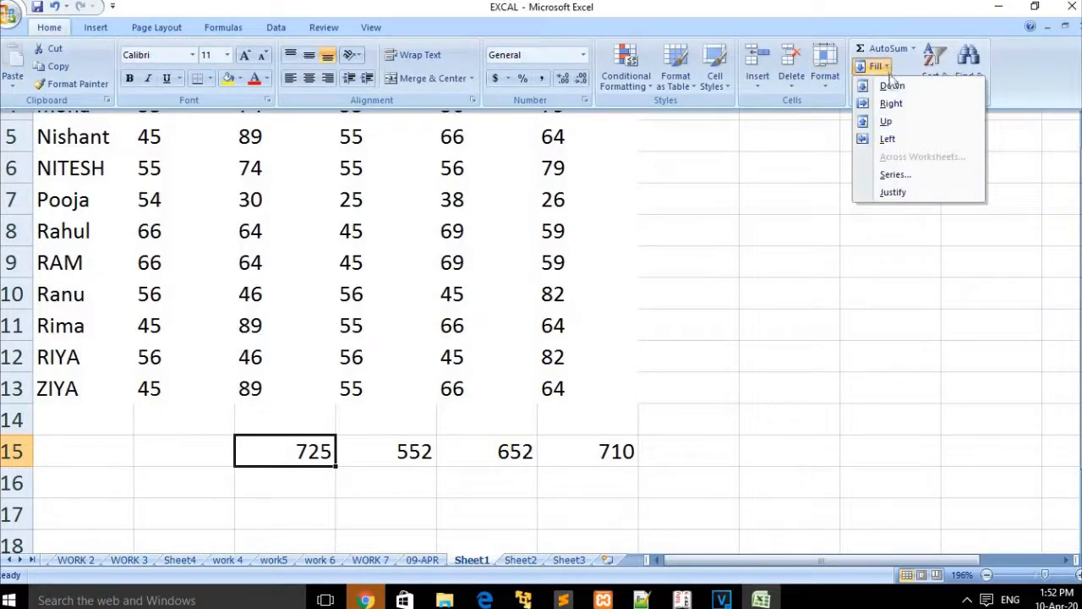
click(898, 137)
click(406, 548)
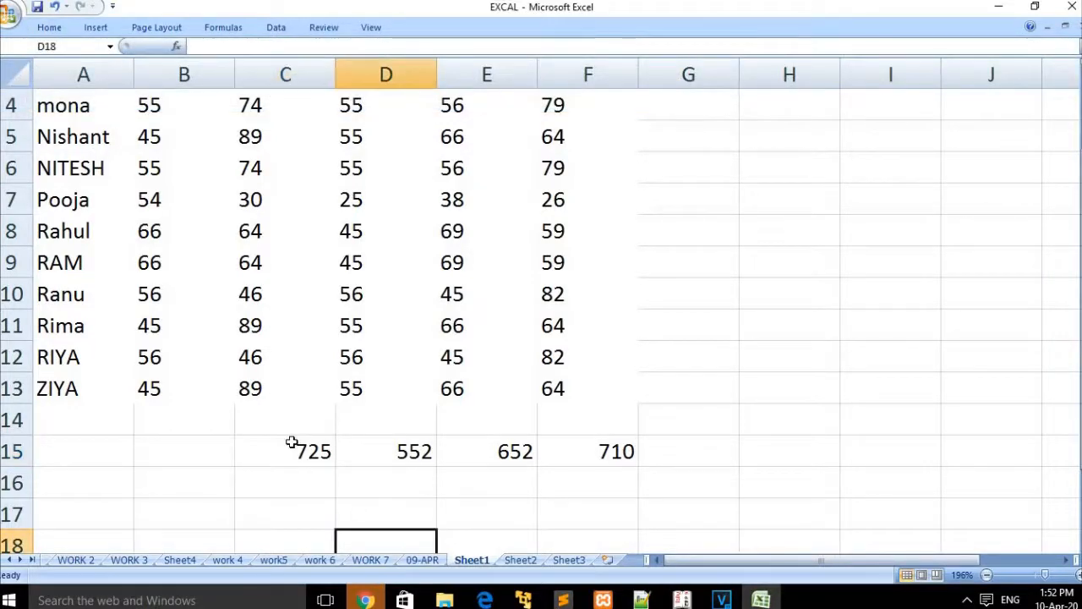
drag(309, 449, 196, 445)
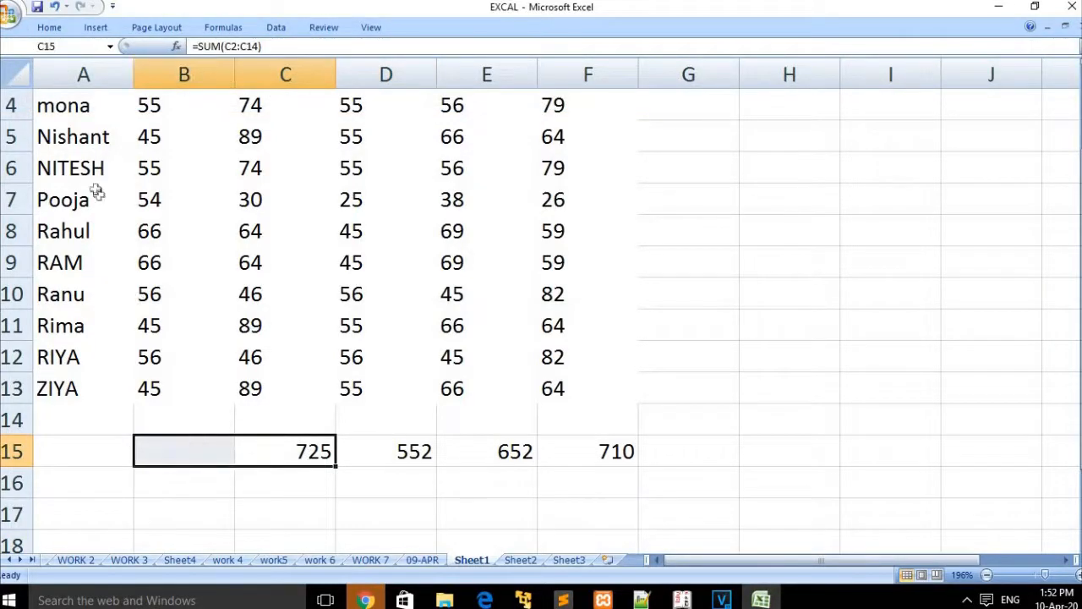
click(51, 32)
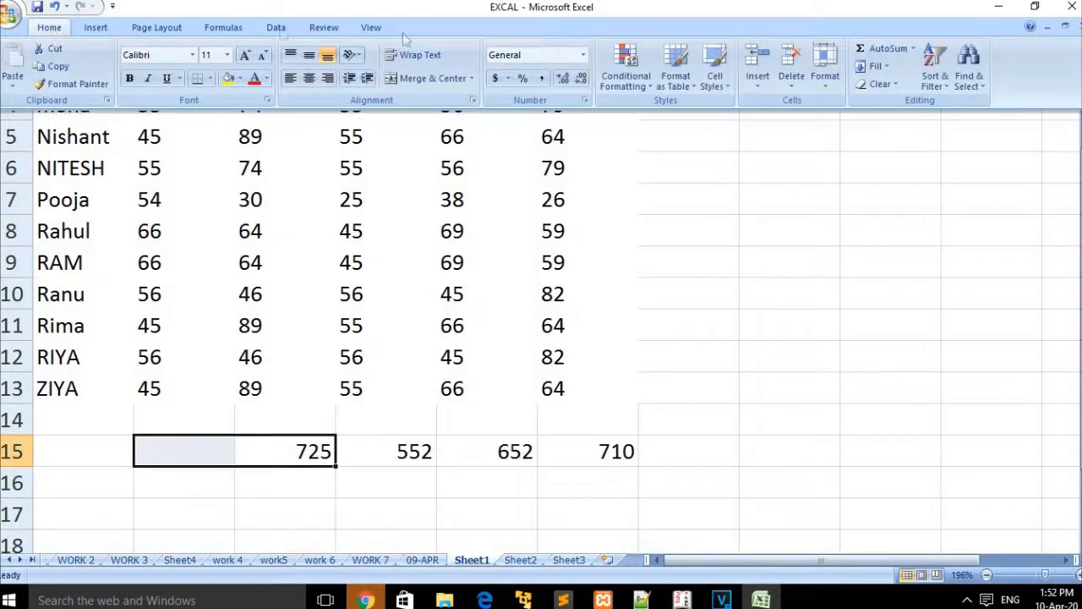
click(888, 68)
click(899, 142)
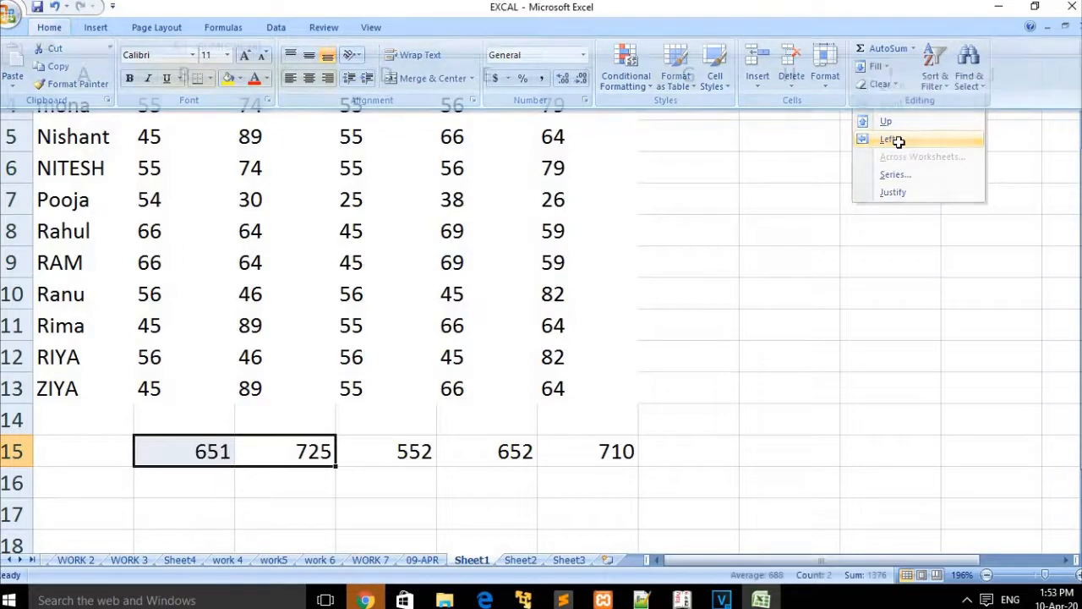
Step: Delete the totals in C15, D15, E15 and F15
click(471, 456)
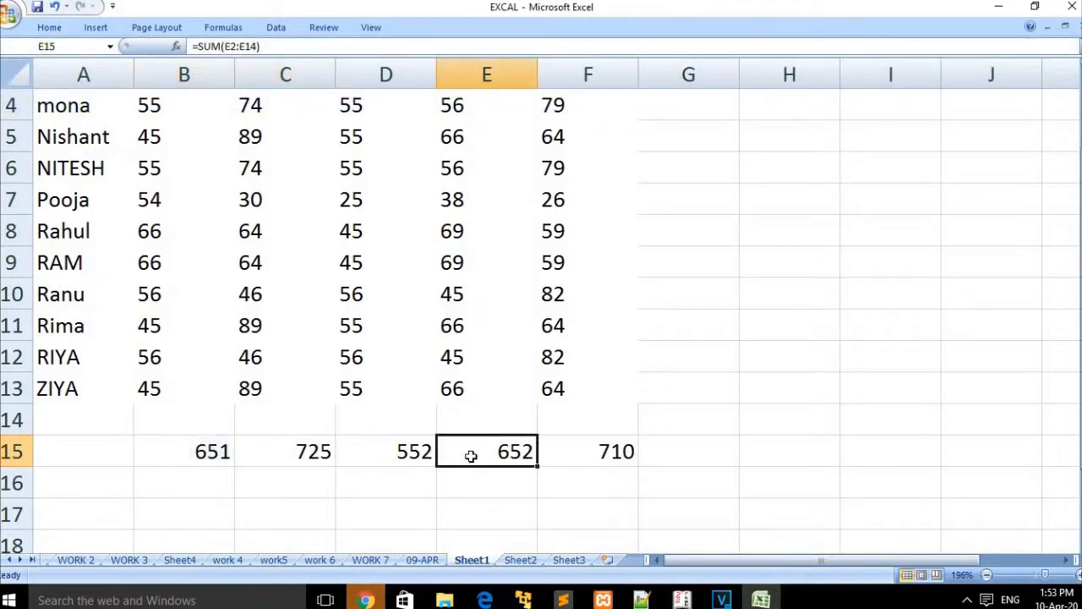
key(BackSpace)
click(394, 451)
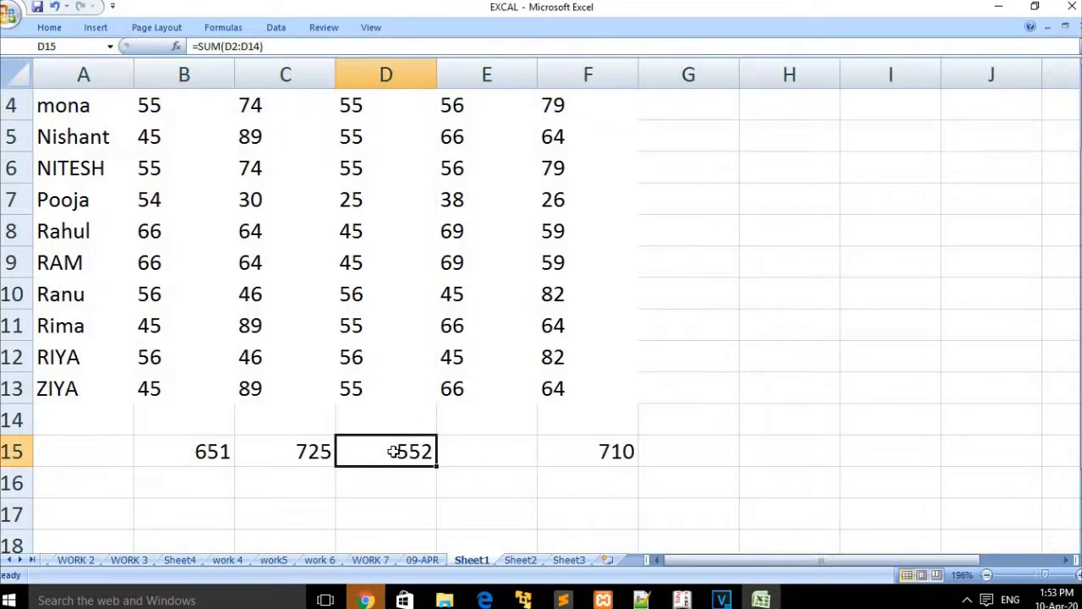
key(BackSpace)
click(334, 451)
key(BackSpace)
click(573, 453)
key(BackSpace)
click(389, 502)
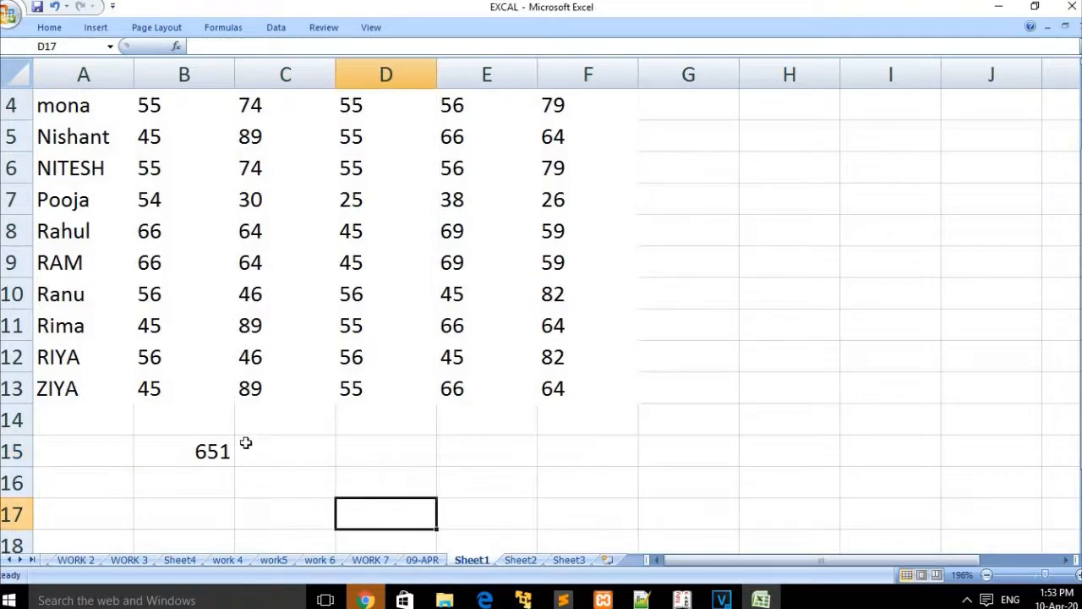
Step: Fill B15's SUM formula right across B15:G15, with G15 showing 0
click(212, 448)
drag(472, 444, 652, 444)
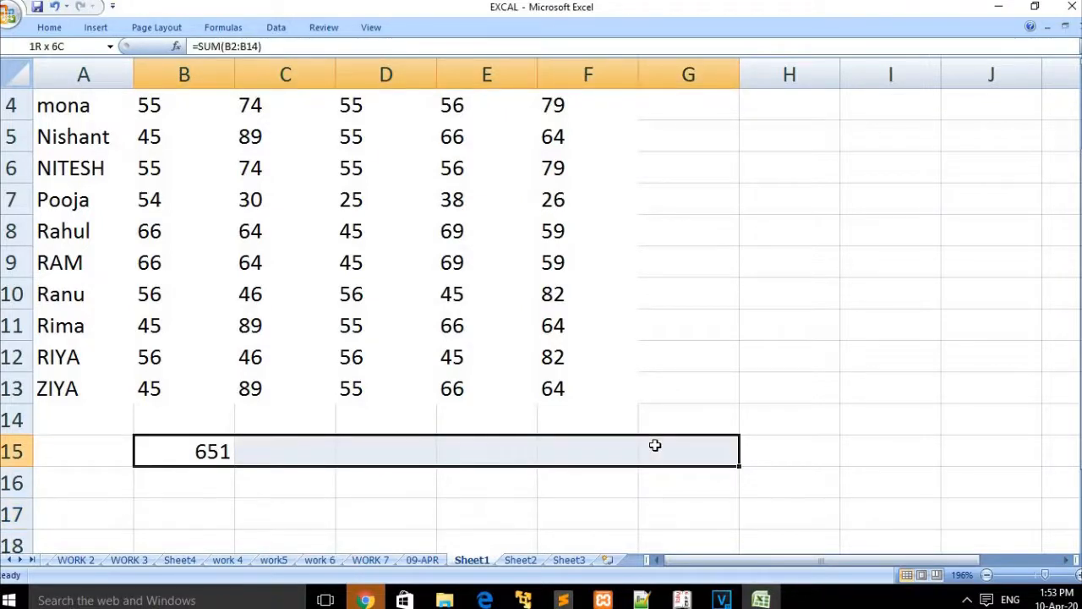
click(49, 27)
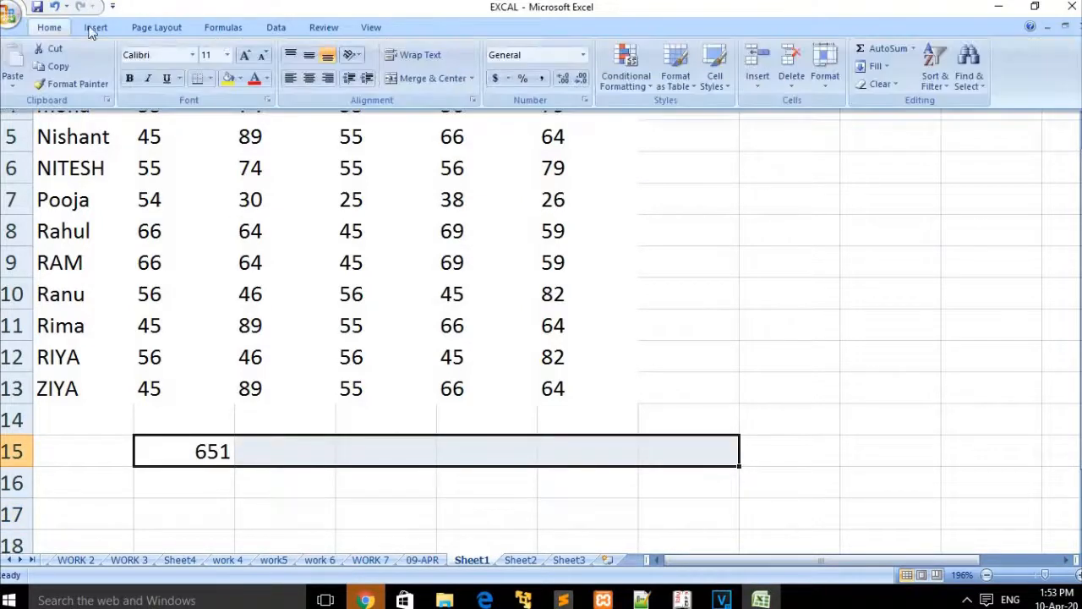
click(890, 65)
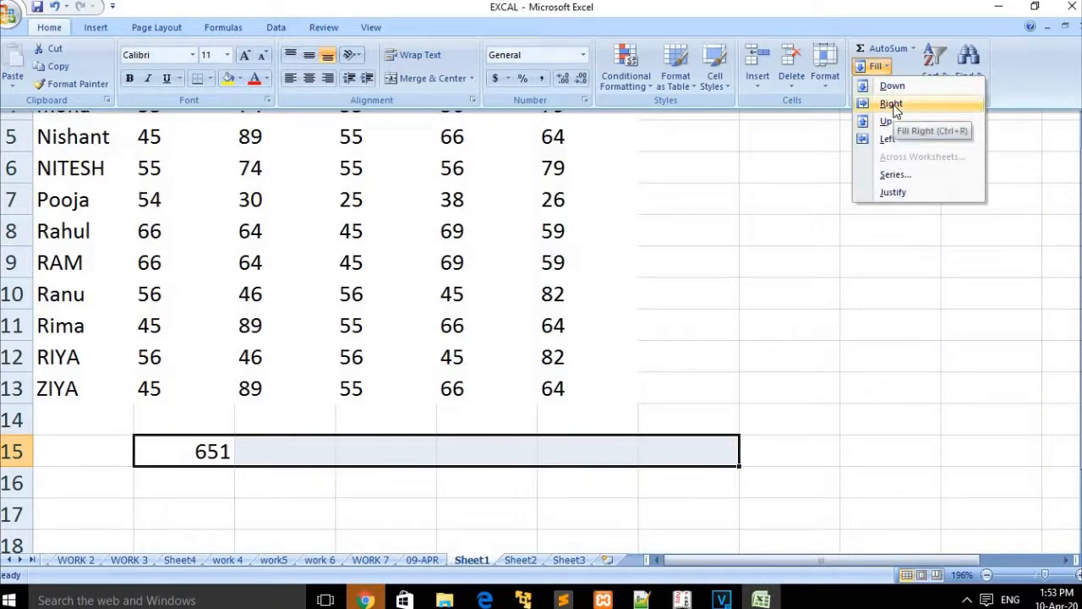
click(892, 104)
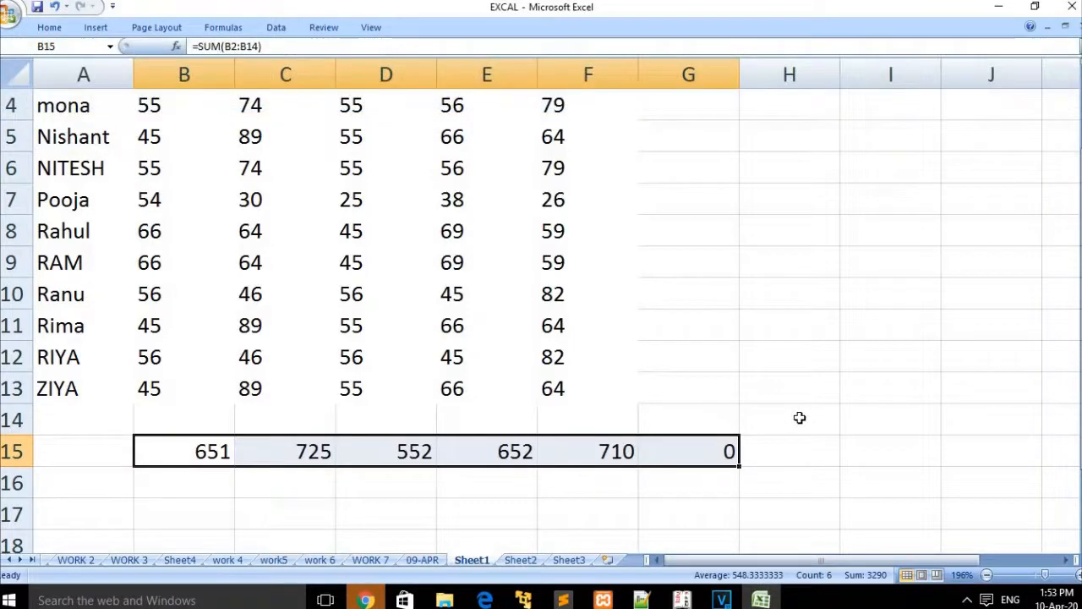
click(796, 417)
click(707, 460)
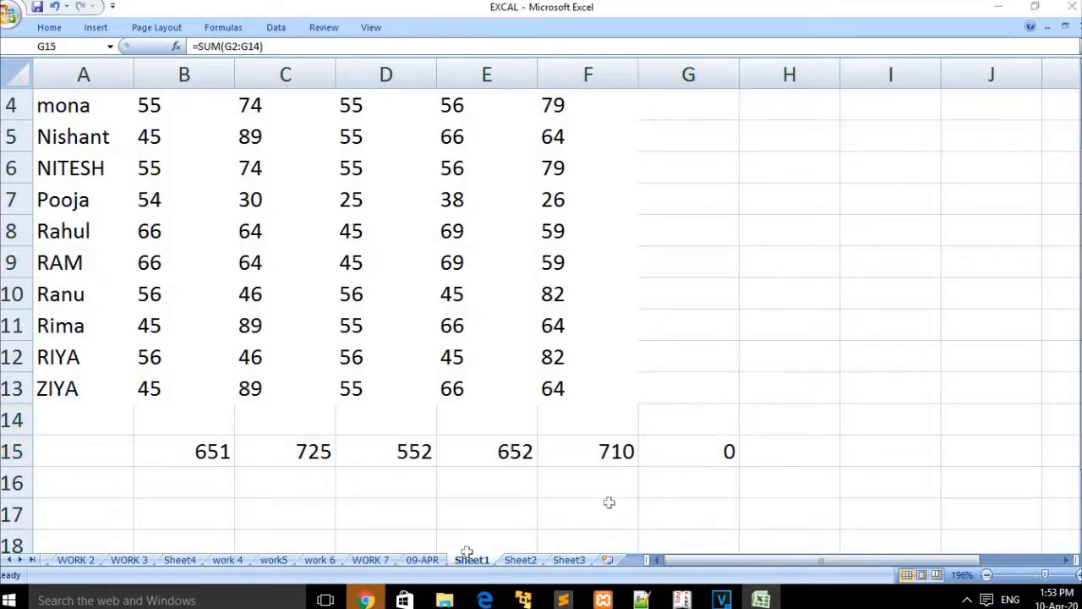
Step: On Sheet2 zoomed to 178%, enter 1 in C9 and select C9:K9
click(531, 558)
click(290, 223)
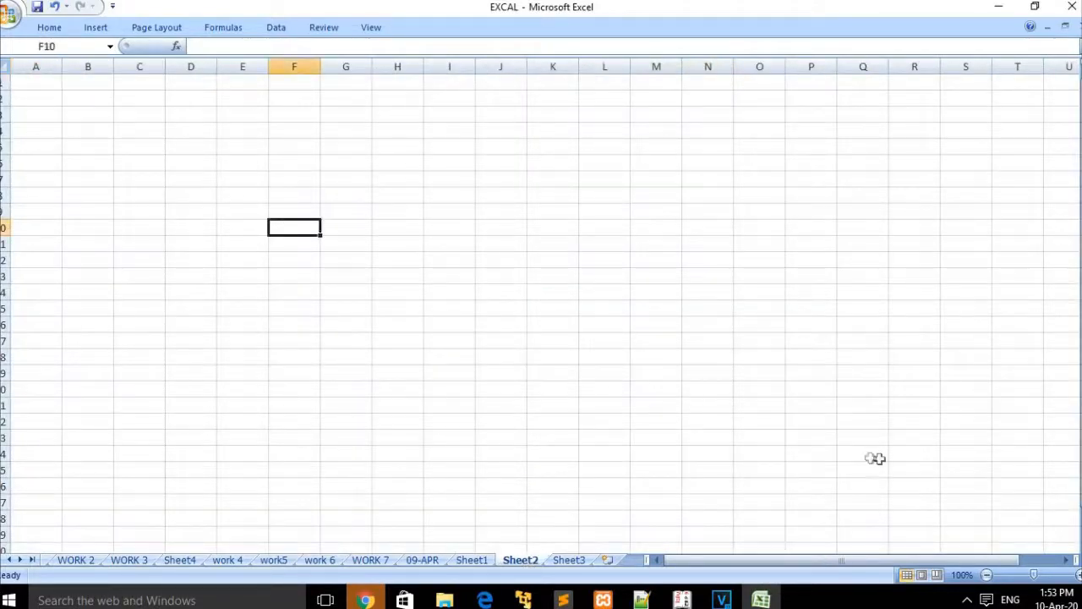
click(1046, 576)
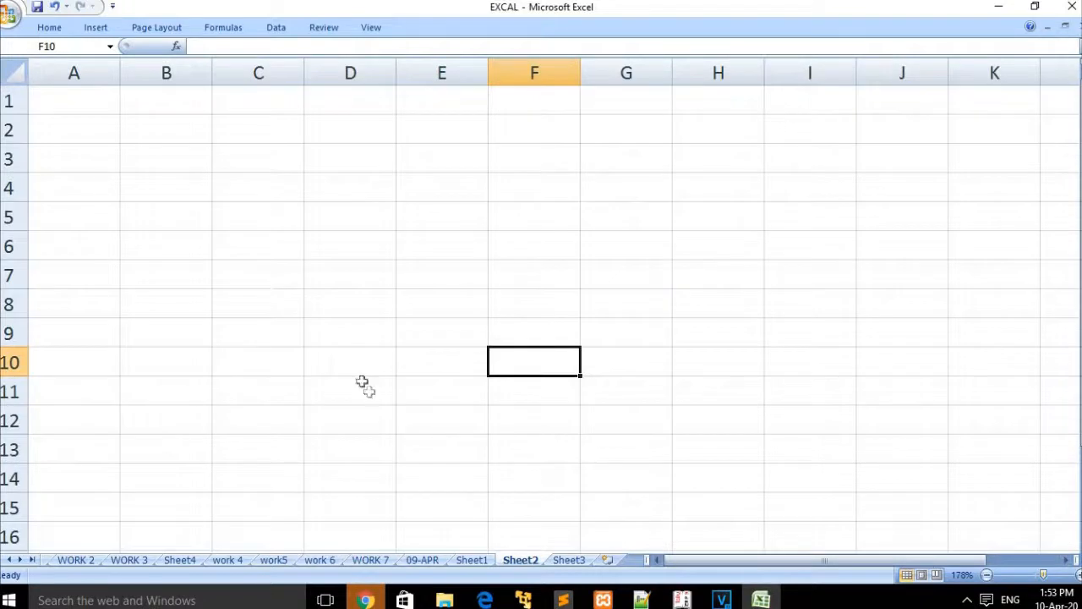
click(227, 345)
text(1)
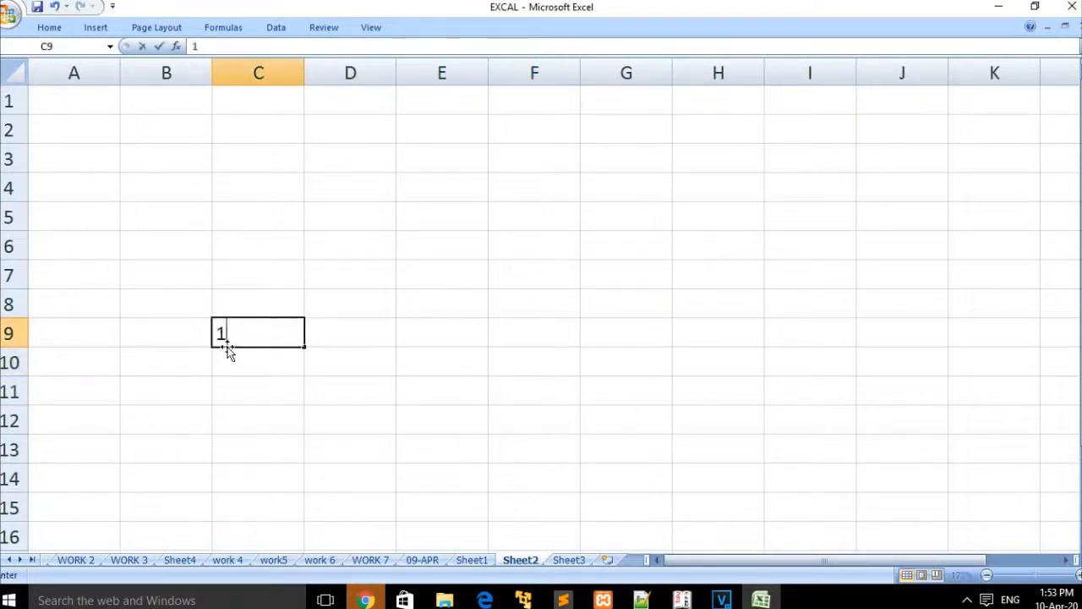
click(350, 352)
drag(242, 332, 1004, 343)
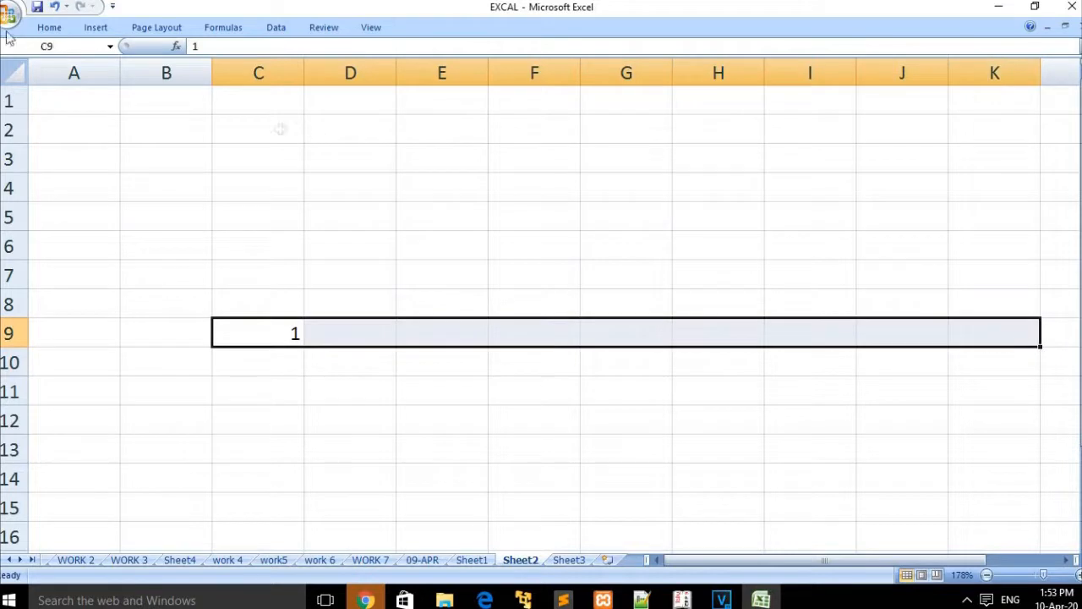
click(35, 27)
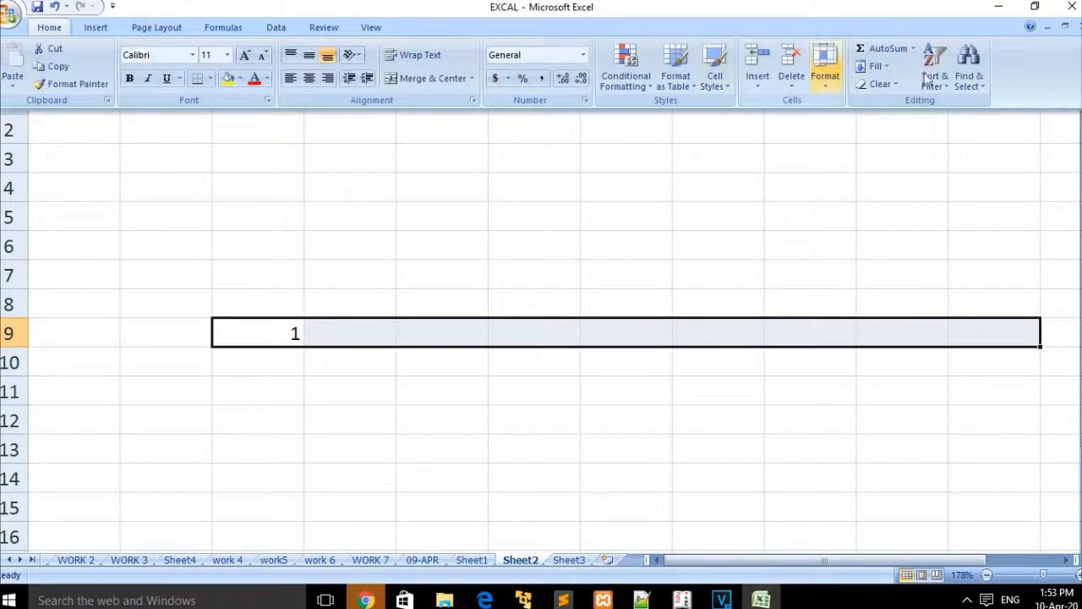
Step: Fill the 1 right so C9 through K9 all hold 1
click(875, 67)
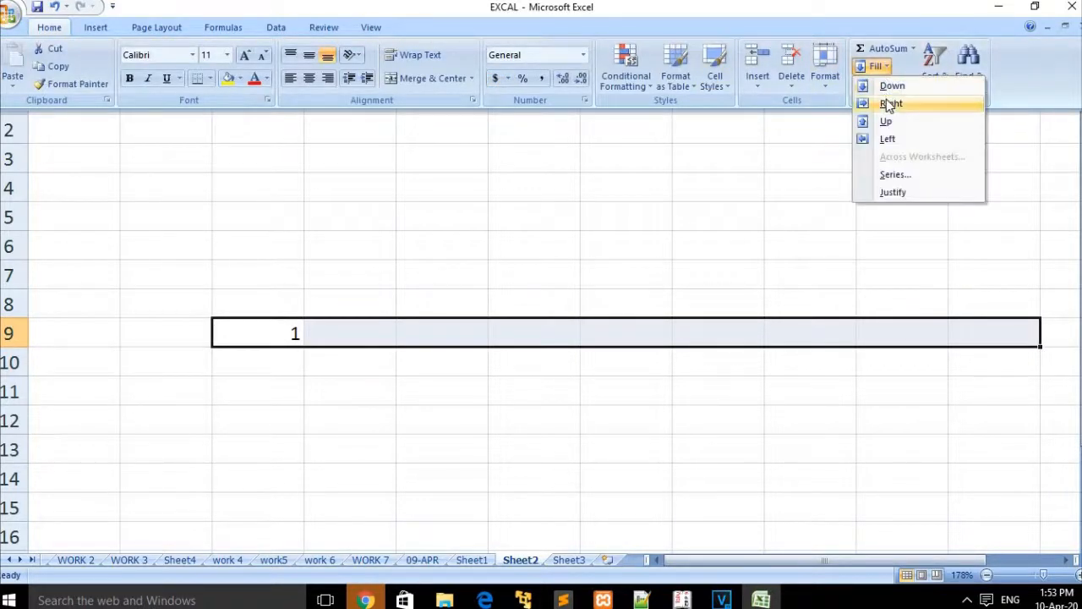
click(889, 103)
click(726, 421)
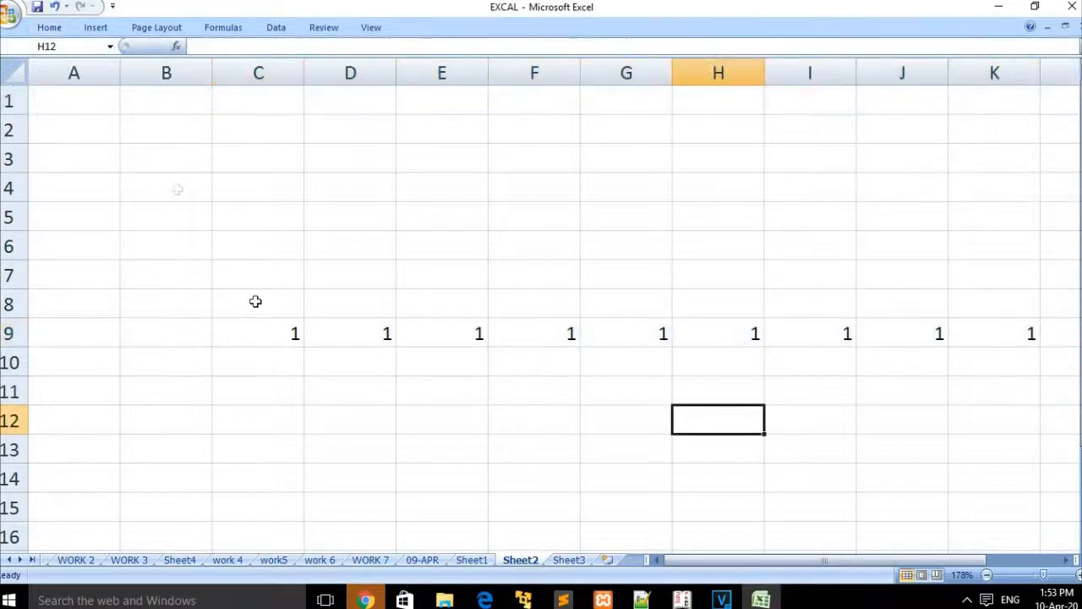
Step: Reopen the Fill list without filling, then select A9:C9 for a leftward fill
click(48, 29)
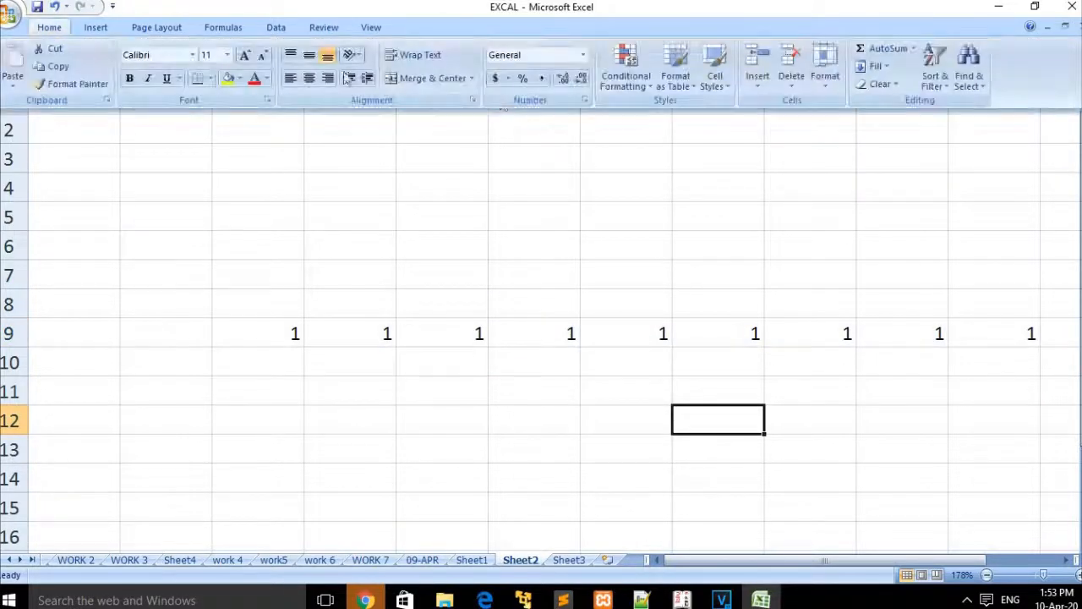
click(885, 75)
click(888, 140)
drag(278, 406, 278, 341)
drag(370, 401, 285, 339)
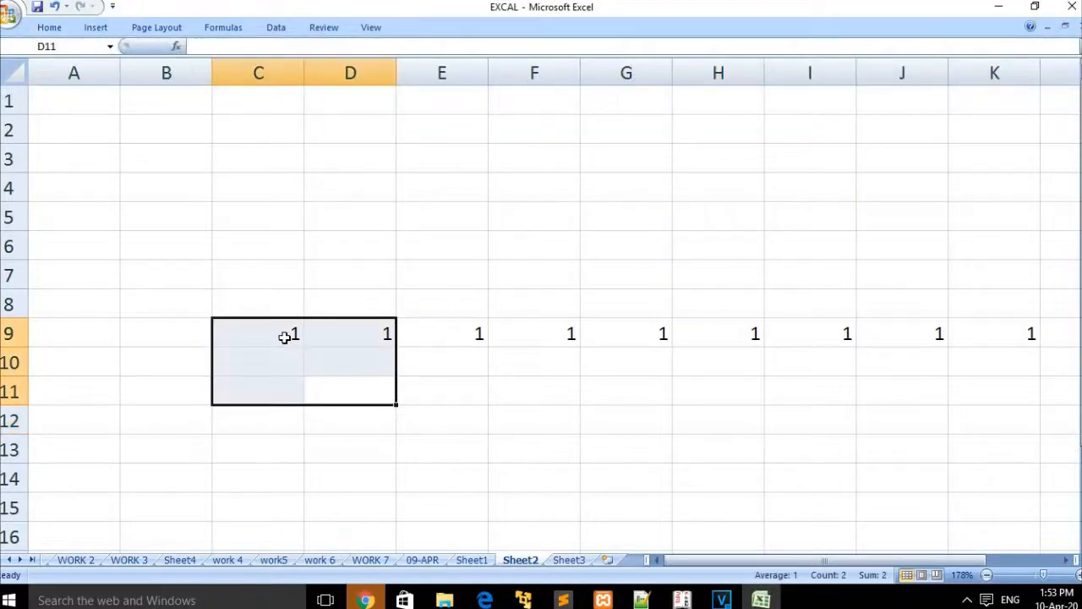
click(285, 336)
click(307, 421)
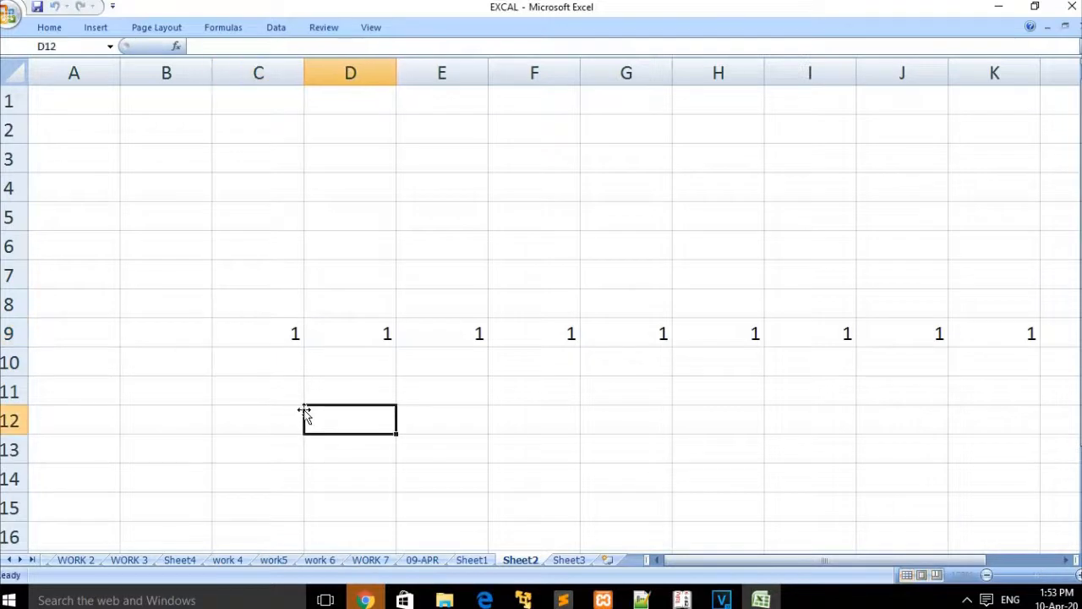
drag(291, 334, 90, 334)
Step: Fill the 1 from C9 left into A9 and B9
click(49, 27)
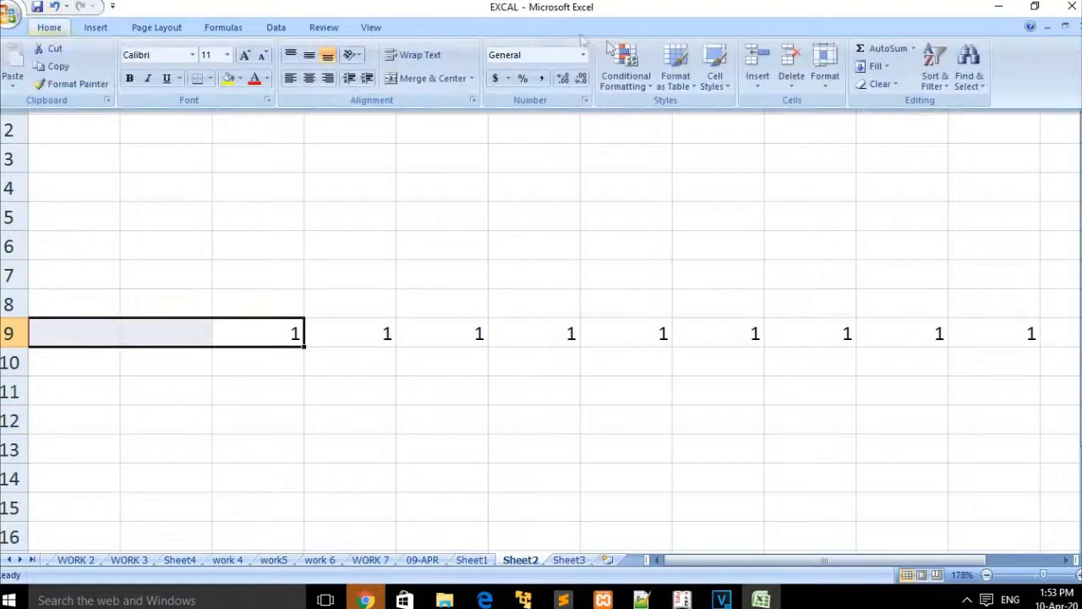
click(878, 67)
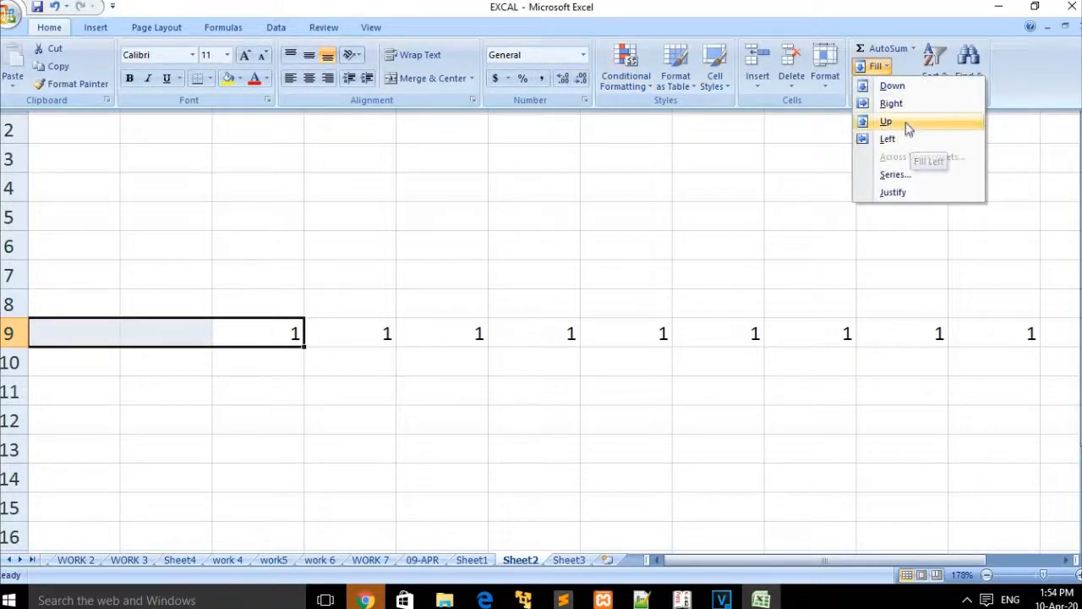
click(910, 140)
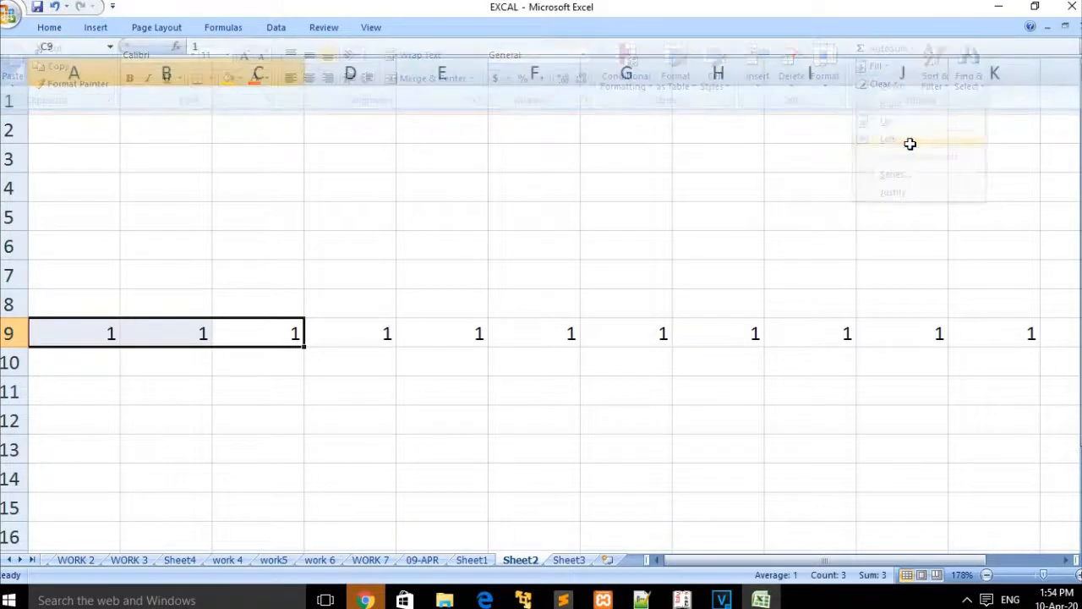
click(586, 229)
Step: Fill C9:C14 upward from the empty C14
drag(279, 333, 278, 479)
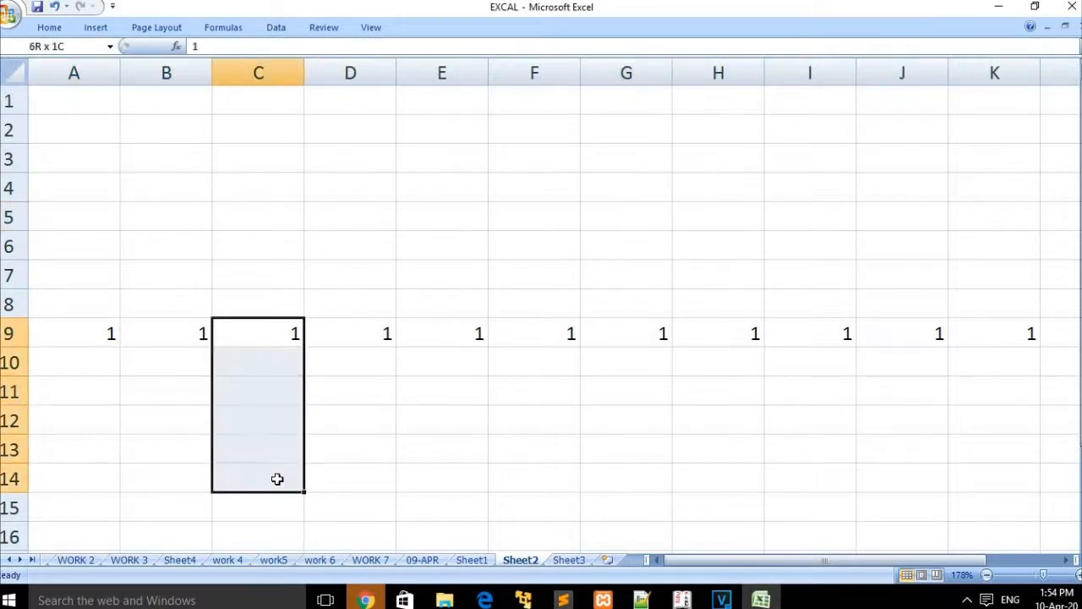
click(49, 28)
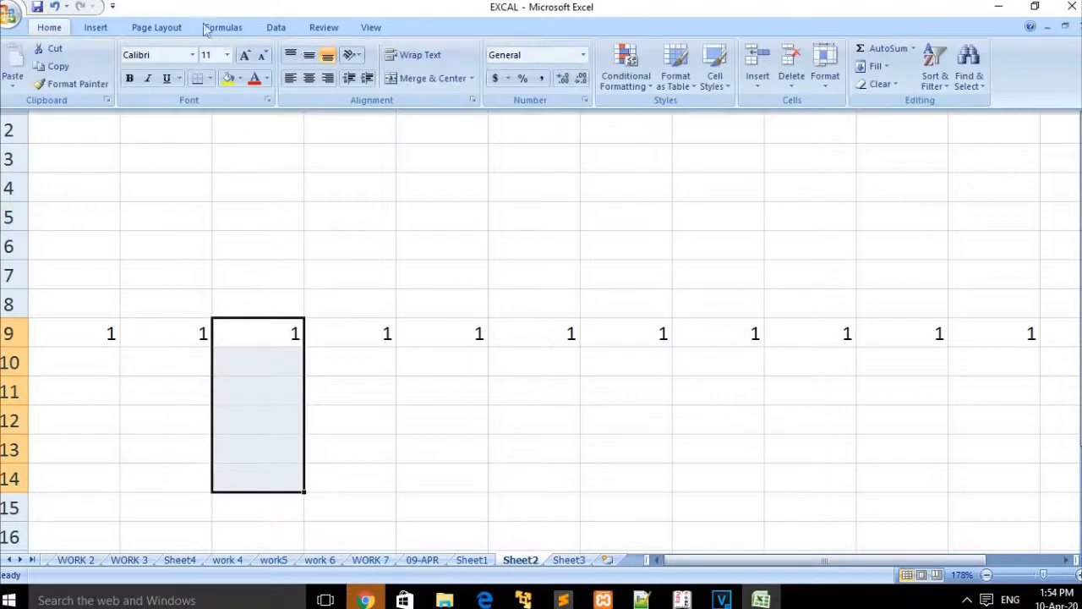
click(879, 66)
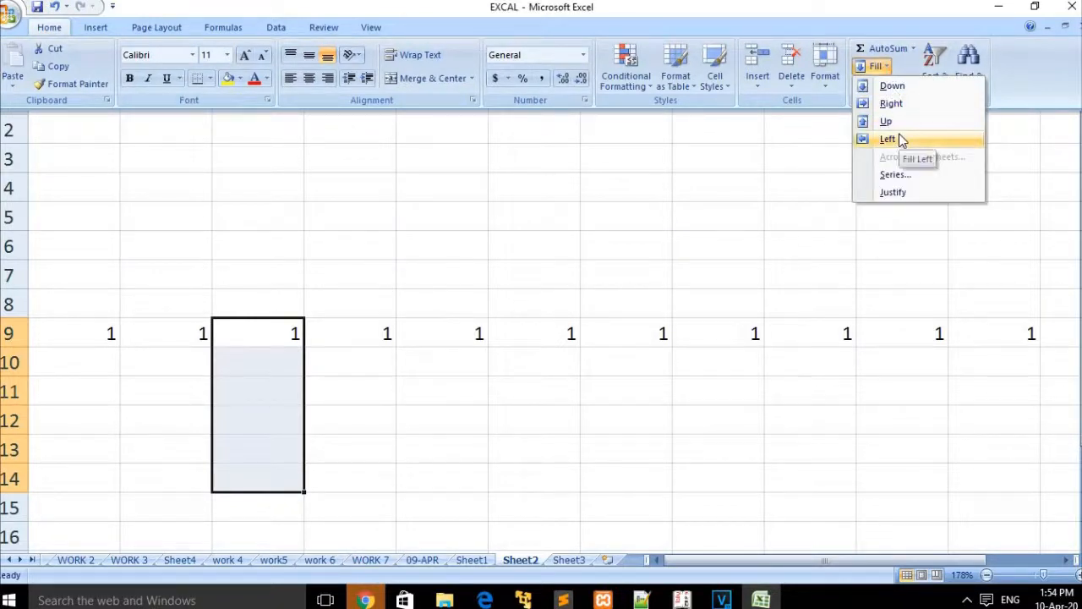
click(890, 123)
Step: Undo the fill steps with Ctrl+Z, leaving only the 1 in C9
click(499, 382)
drag(275, 338, 293, 564)
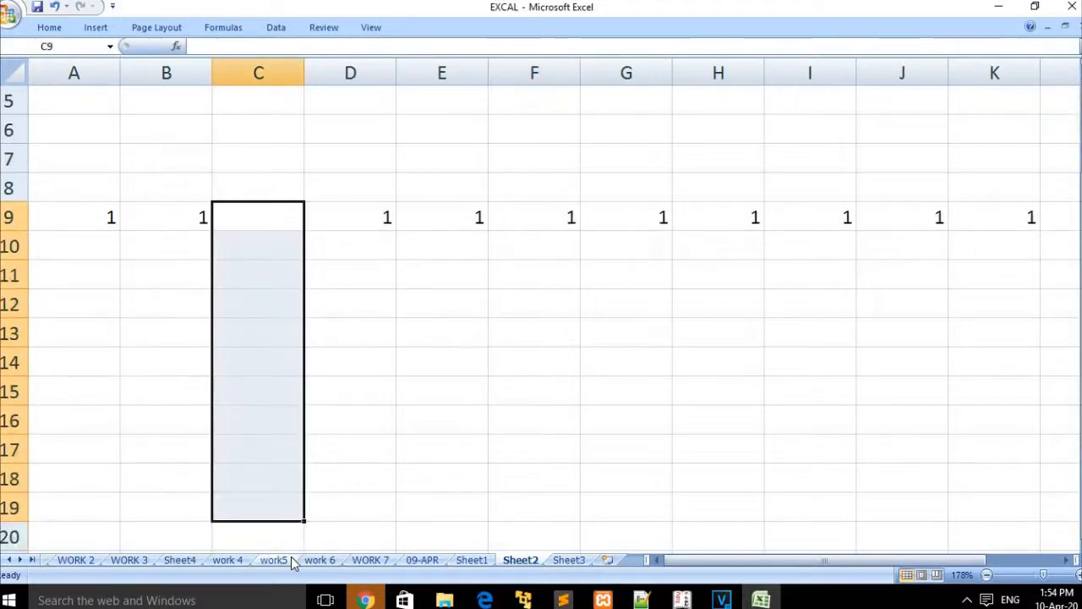
click(350, 348)
key(ctrl+z)
key(ctrl+z)
key(ctrl+z)
key(ctrl+z)
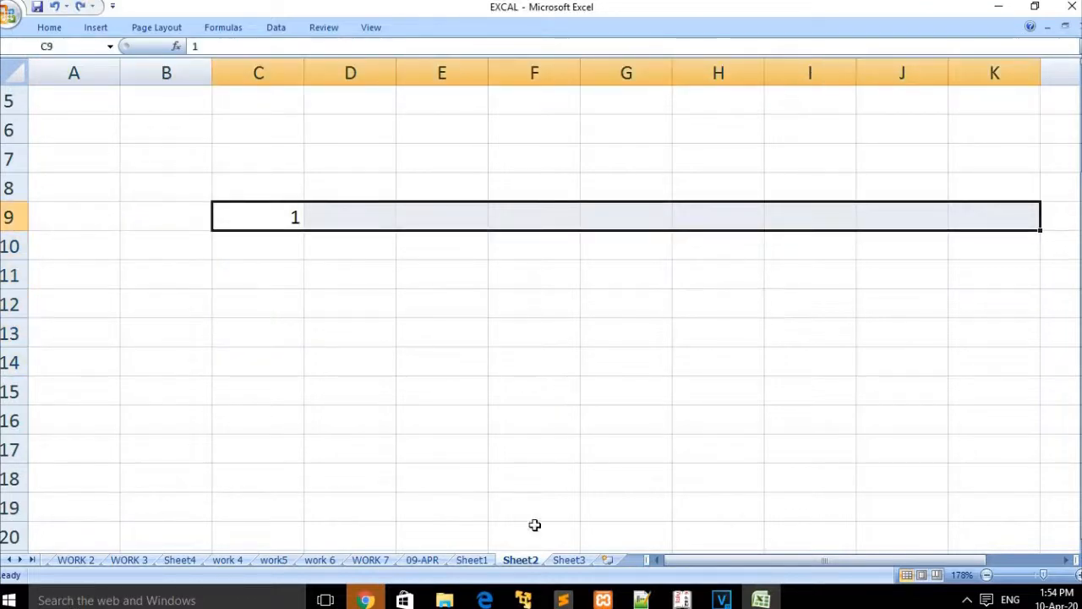
Step: Browse Sheet1, Sheet2 and the empty Sheet3, briefly opening the Fill list
click(480, 560)
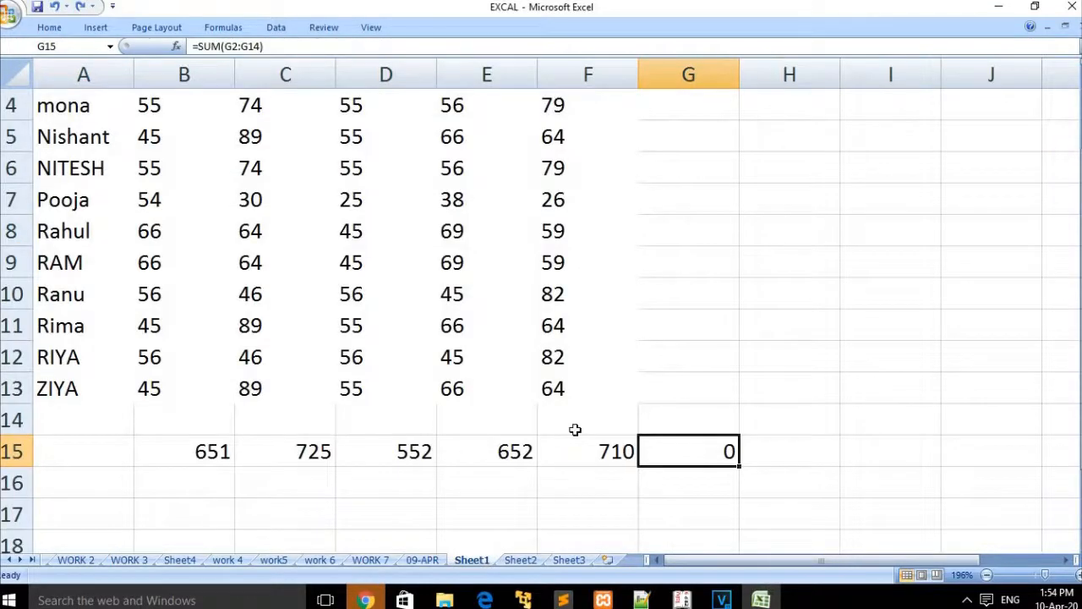
key(ctrl+Page_Down)
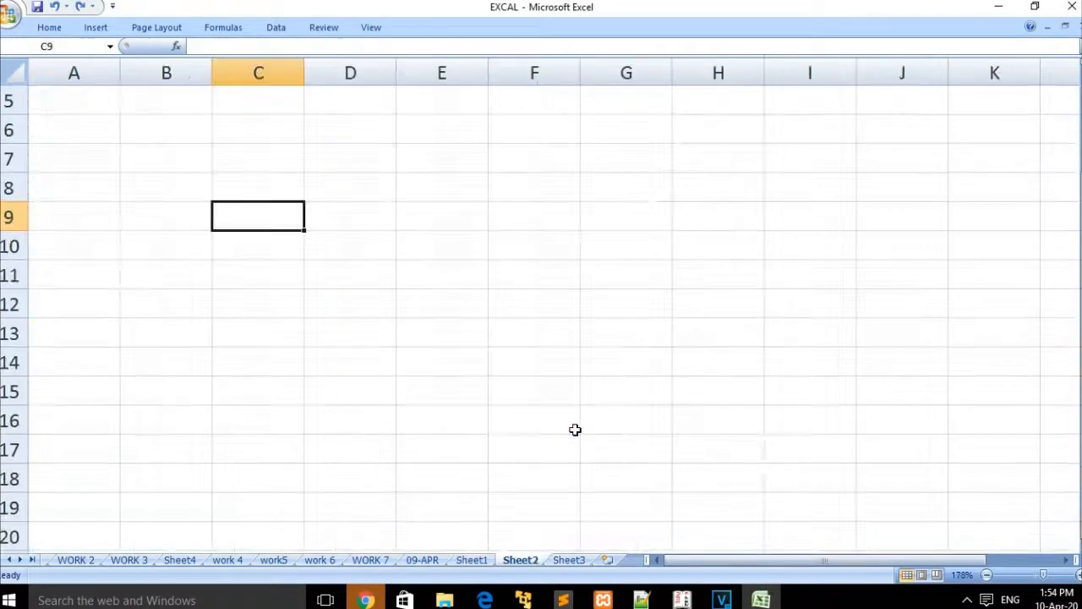
click(481, 560)
click(425, 477)
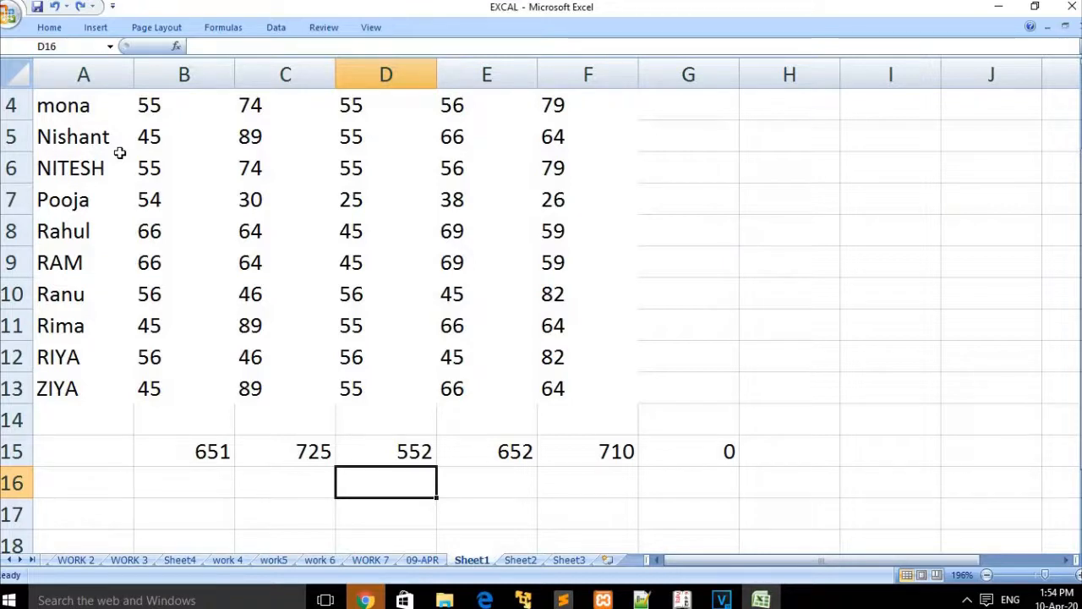
click(56, 27)
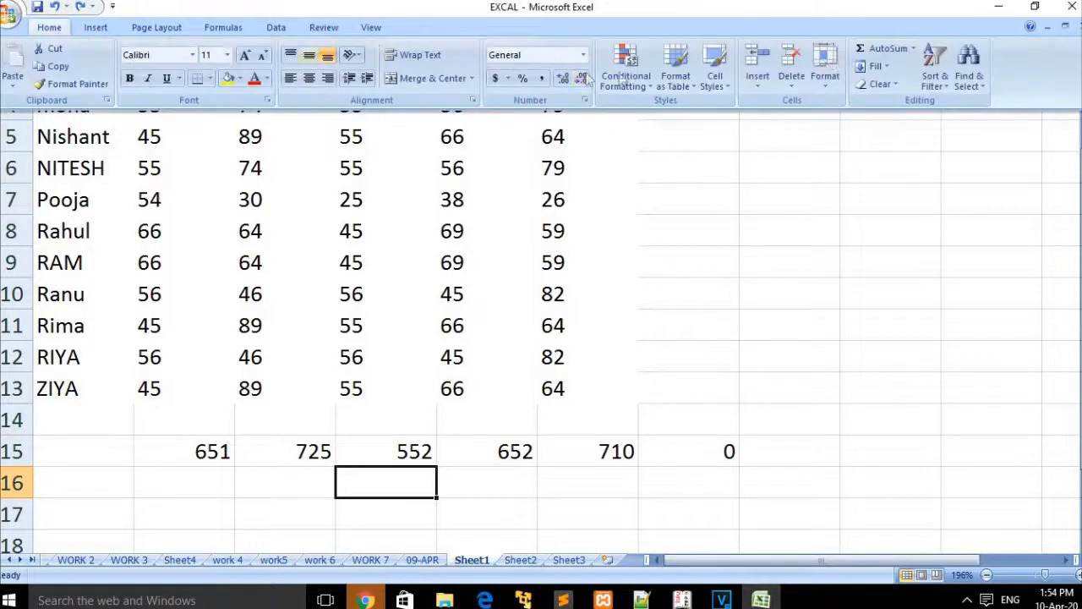
click(877, 67)
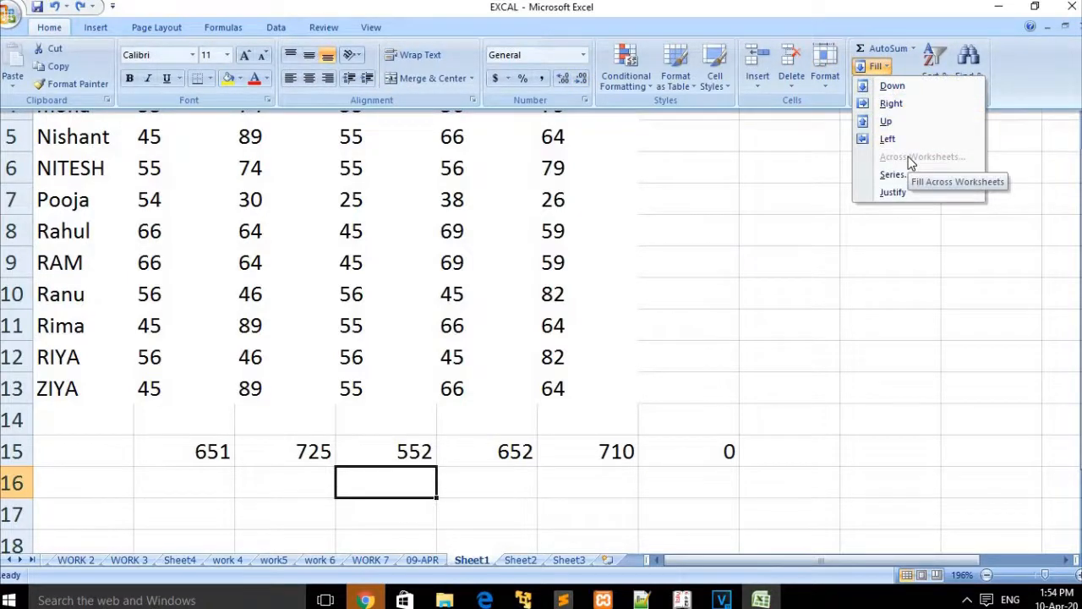
click(708, 430)
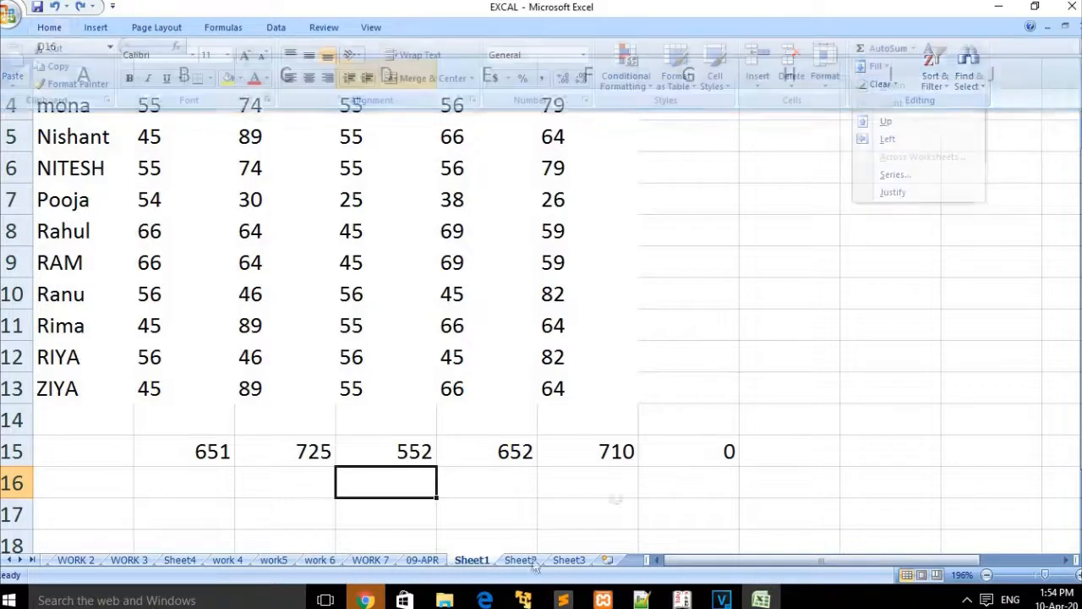
click(520, 560)
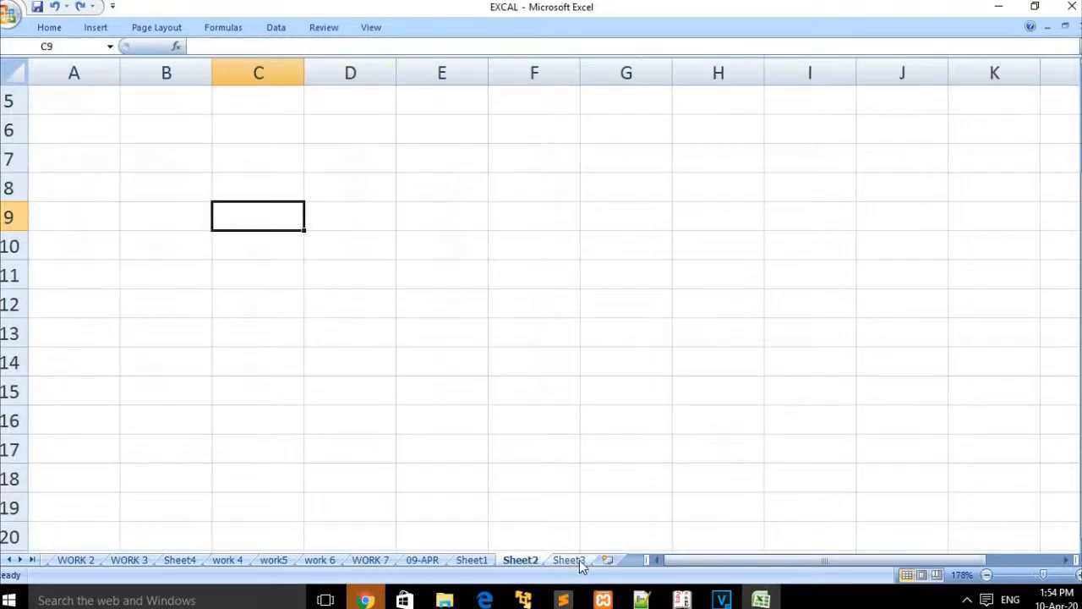
click(570, 559)
click(533, 565)
click(562, 564)
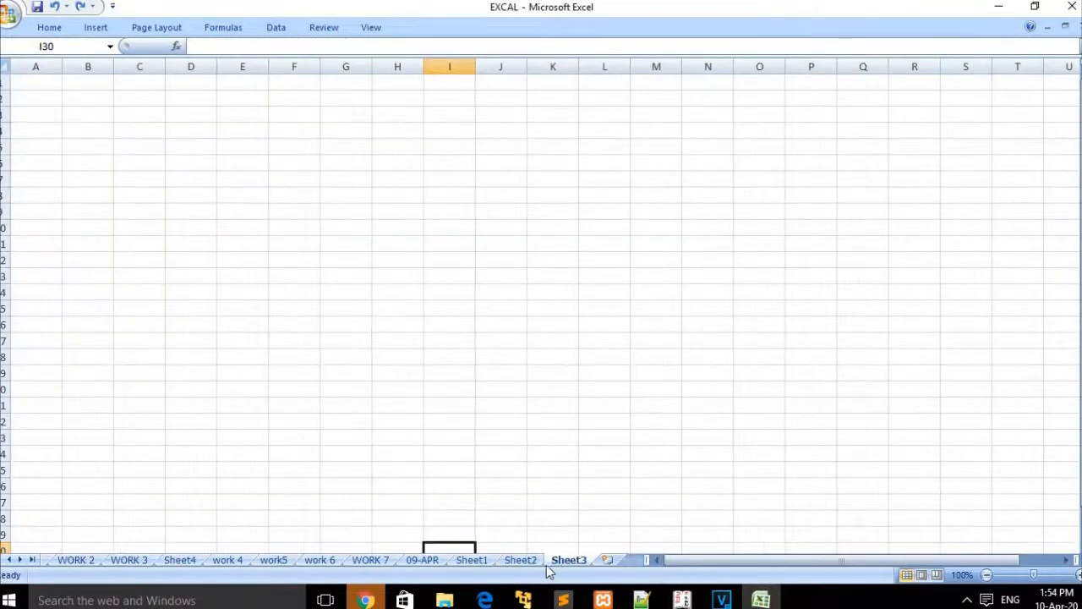
click(531, 565)
Step: Insert a new worksheet, Sheet5, after Sheet3 and return to Sheet1
click(574, 564)
click(607, 559)
click(511, 563)
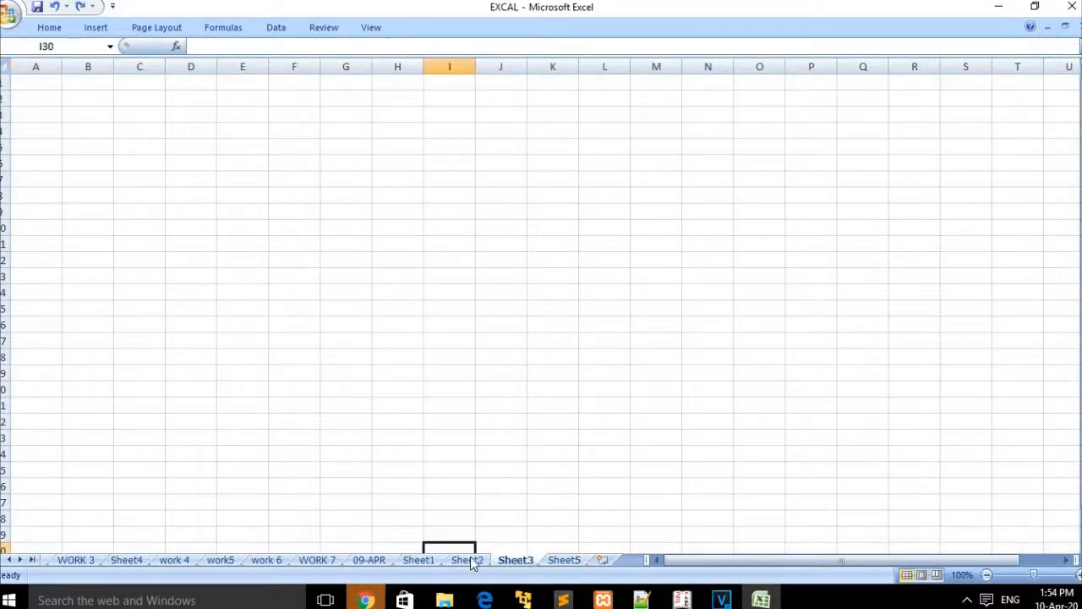
click(466, 559)
click(423, 562)
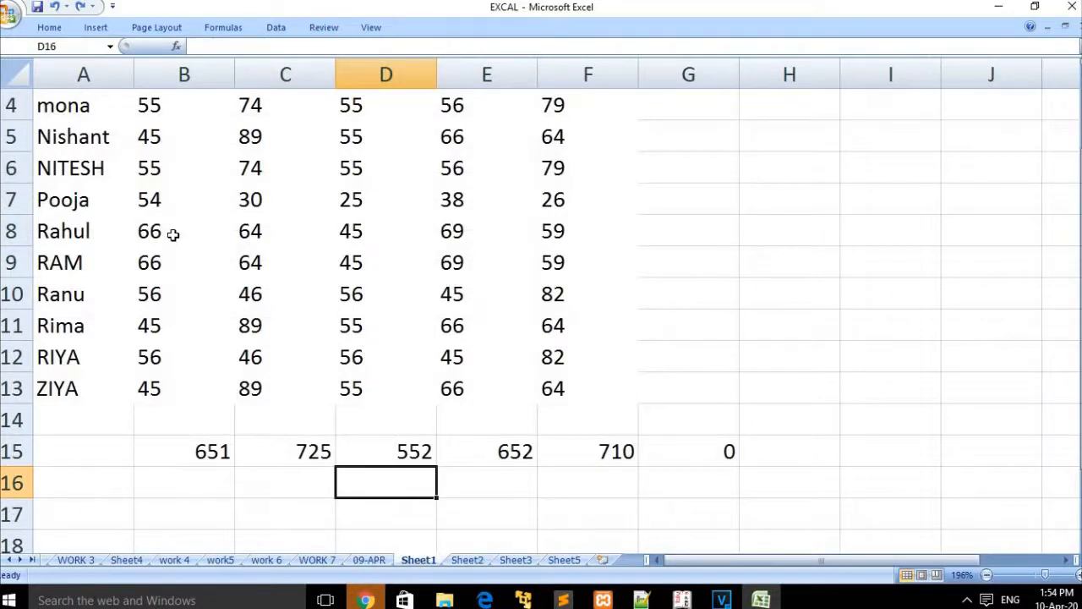
Step: Select A4:F13, group the other sheets with Sheet1, and choose Fill > Across Worksheets
click(76, 106)
drag(123, 137, 568, 403)
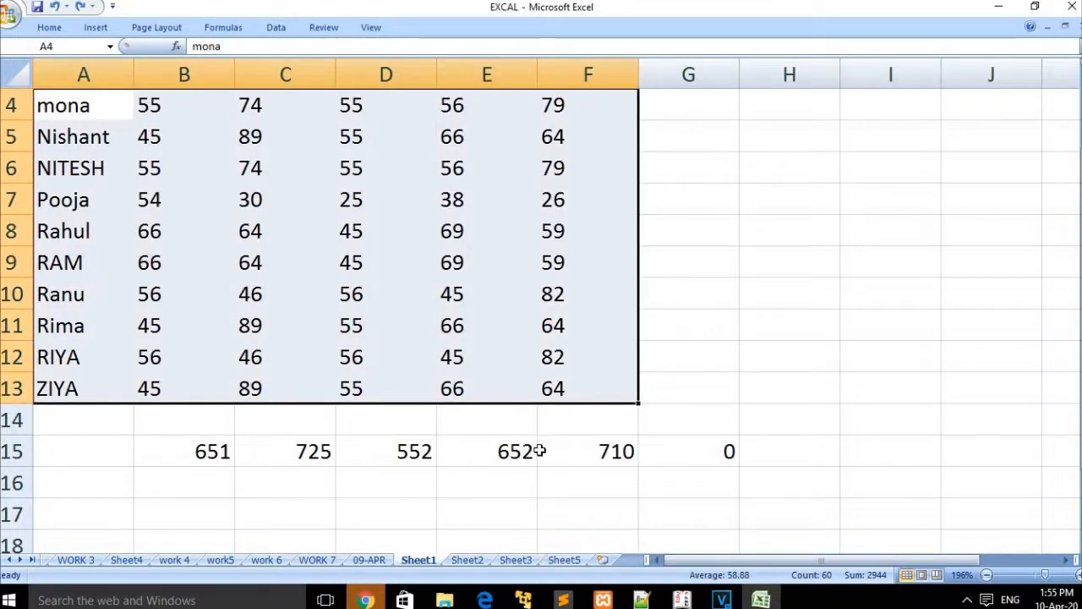
ctrl+click(474, 560)
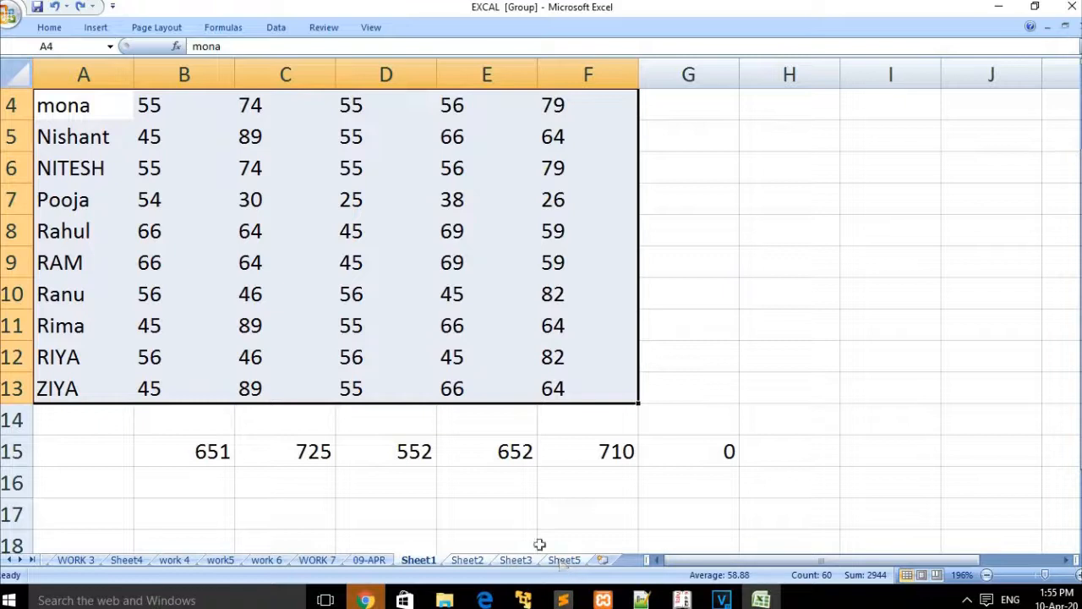
click(47, 30)
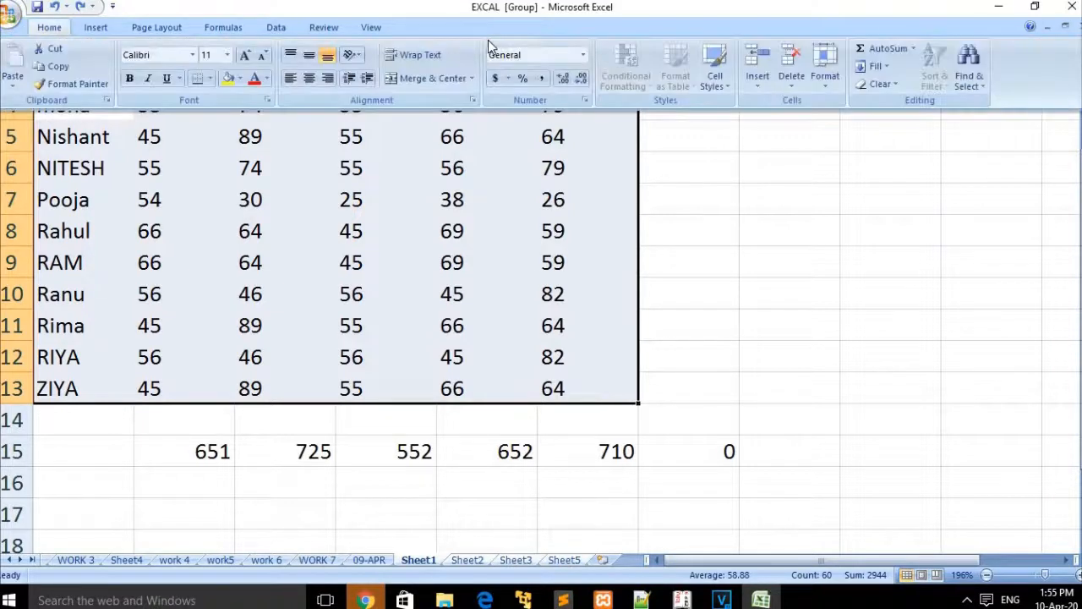
click(889, 65)
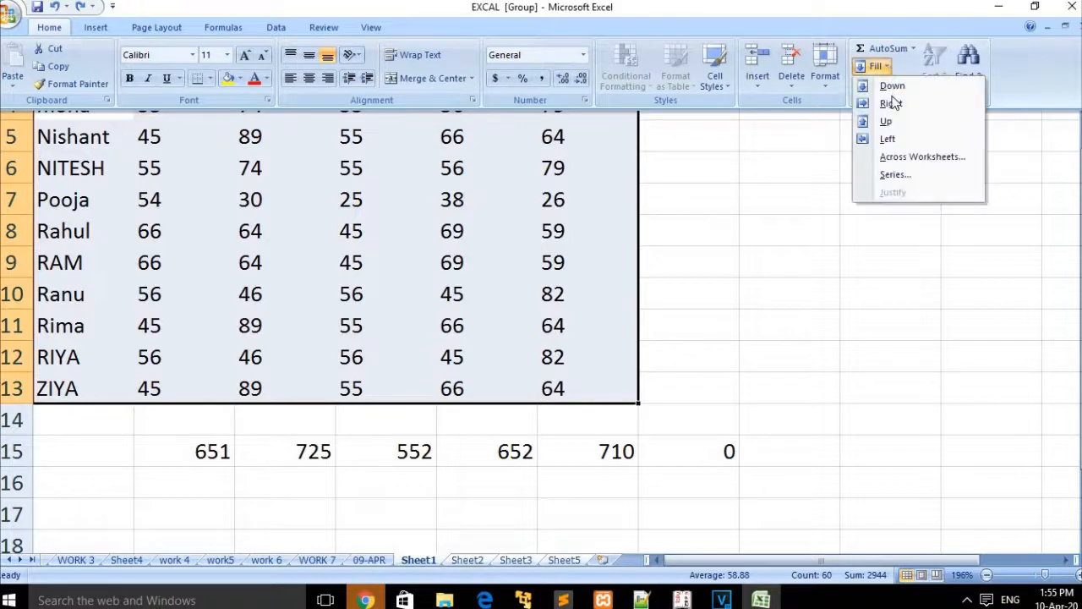
click(913, 159)
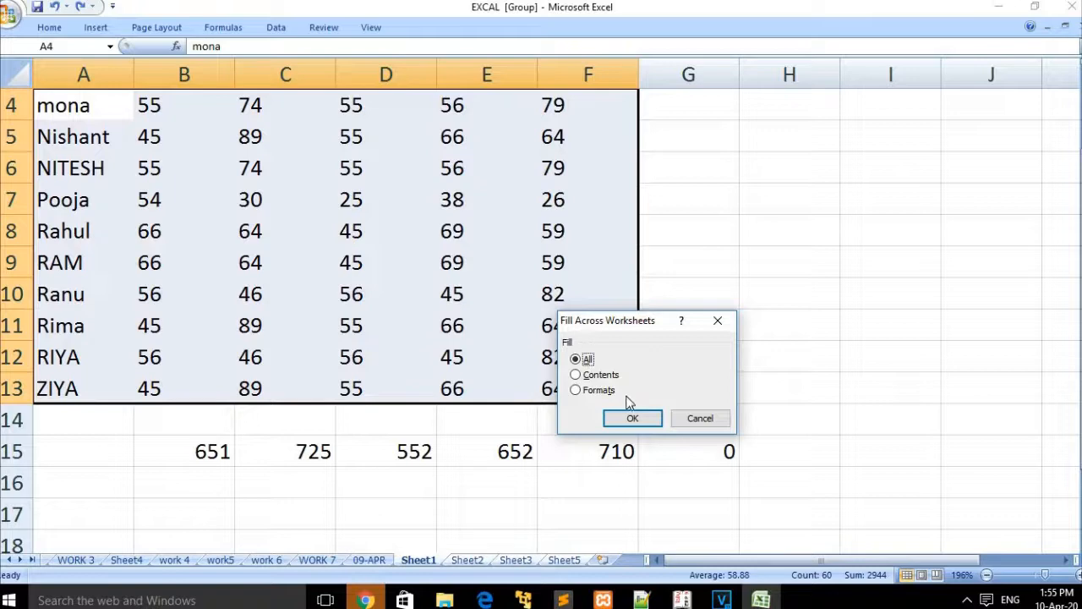
Step: Confirm the All option, then review the copied table on Sheet2, Sheet3 and Sheet5
click(630, 418)
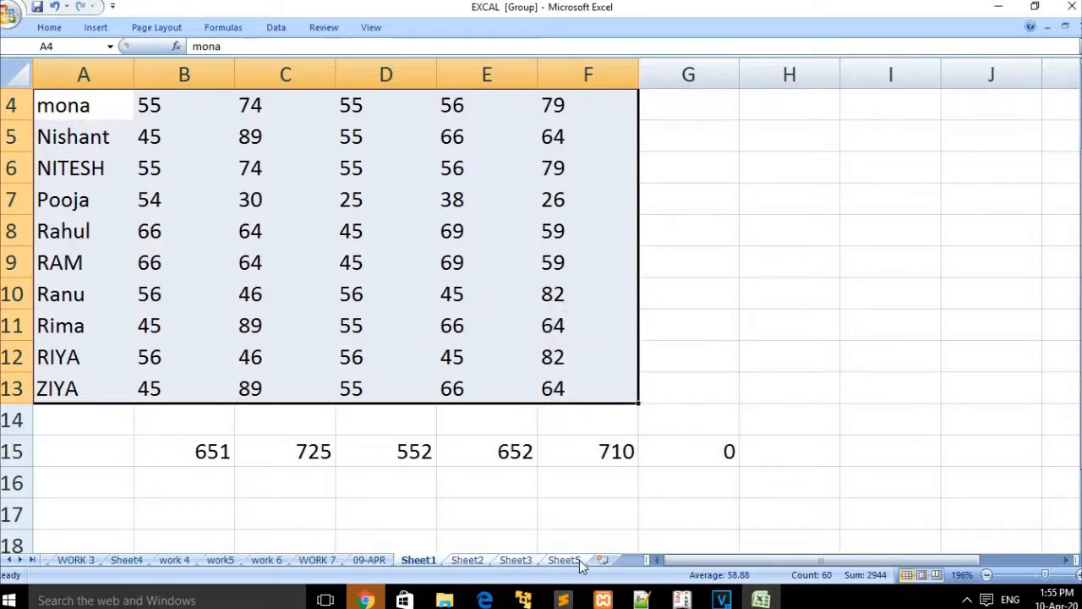
click(467, 561)
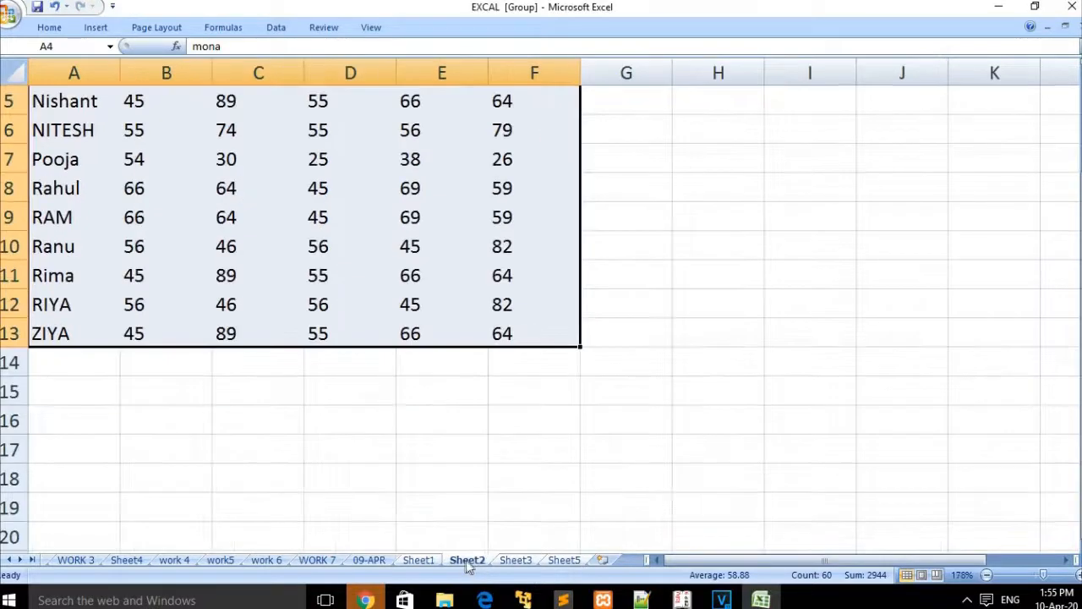
click(514, 562)
click(564, 560)
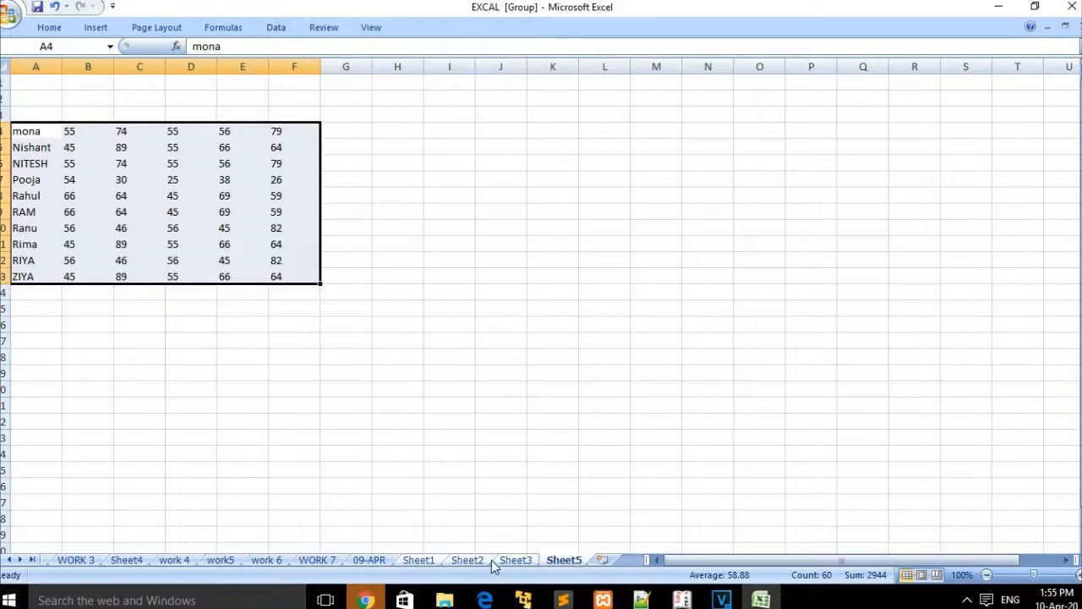
click(489, 562)
click(512, 561)
click(478, 560)
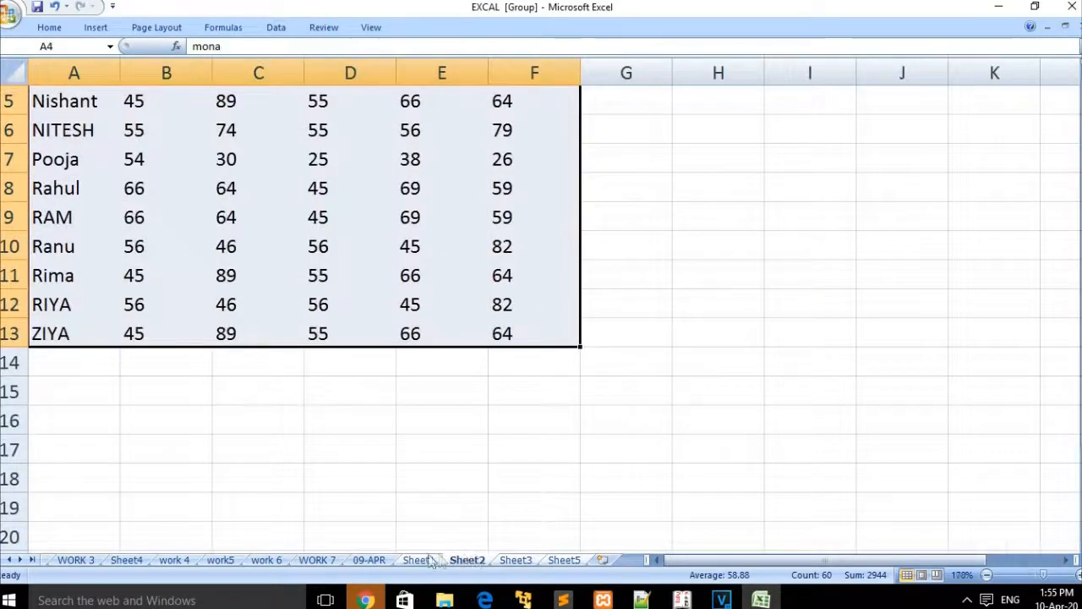
click(427, 561)
click(468, 561)
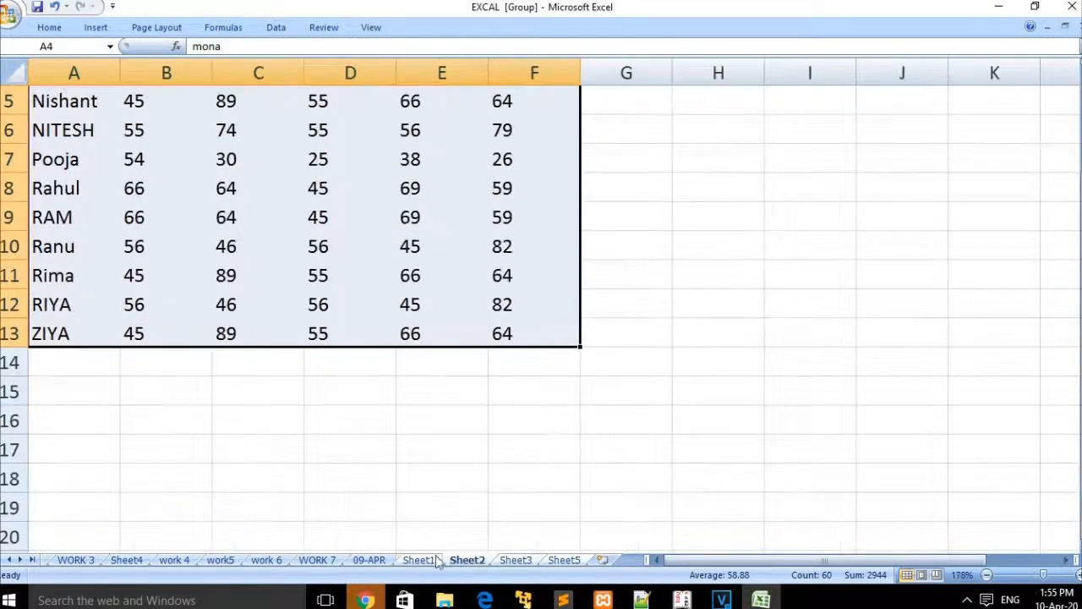
click(427, 561)
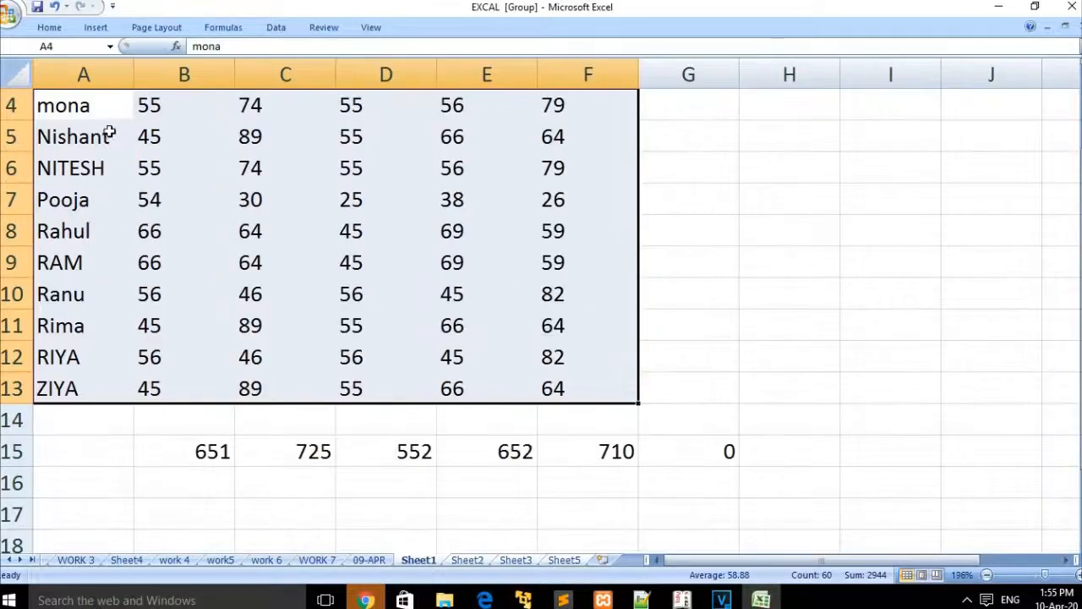
click(49, 27)
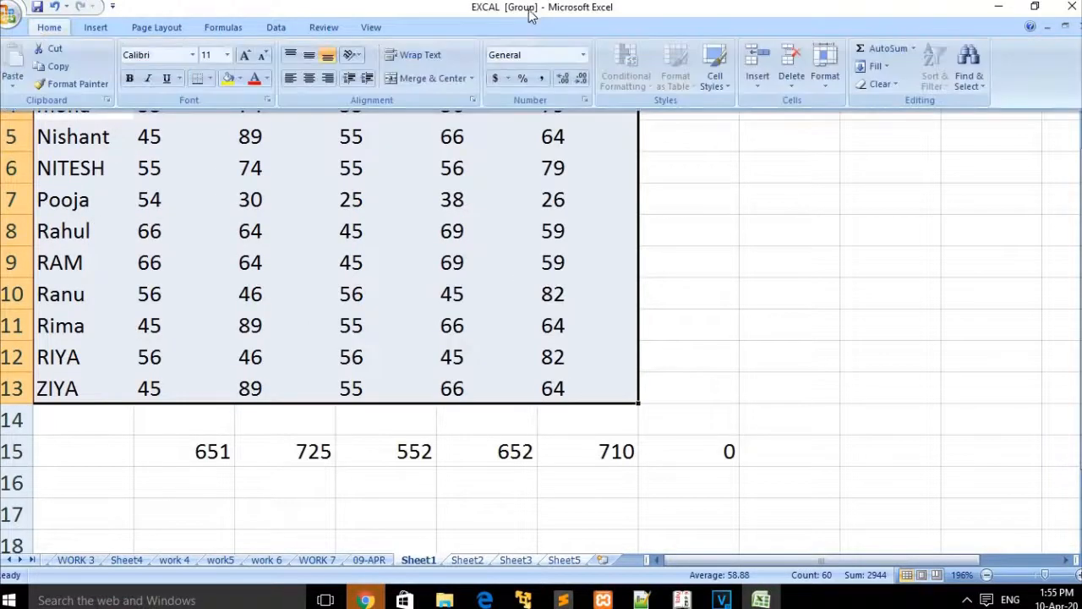
click(883, 66)
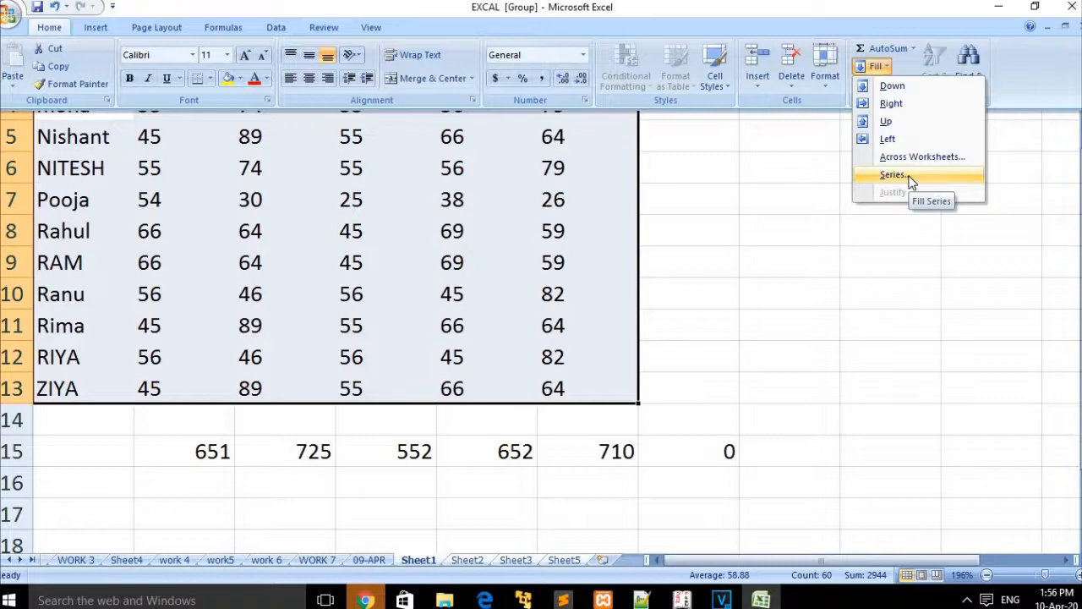
Step: Add a new blank Sheet6 and enter 1 in cell G7
key(ctrl+F1)
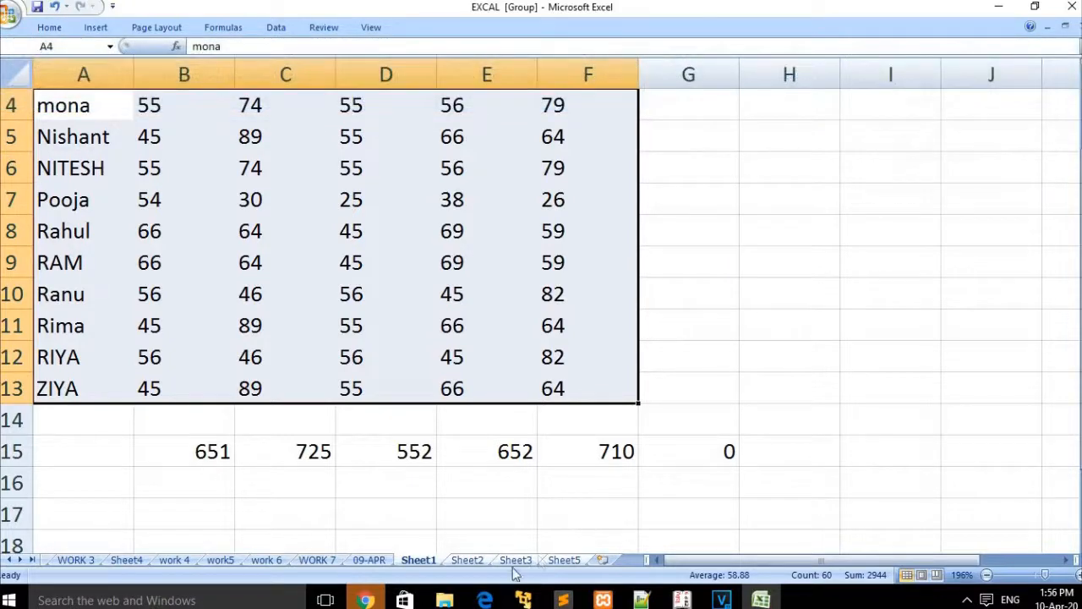
click(602, 560)
click(493, 338)
click(370, 181)
text(1)
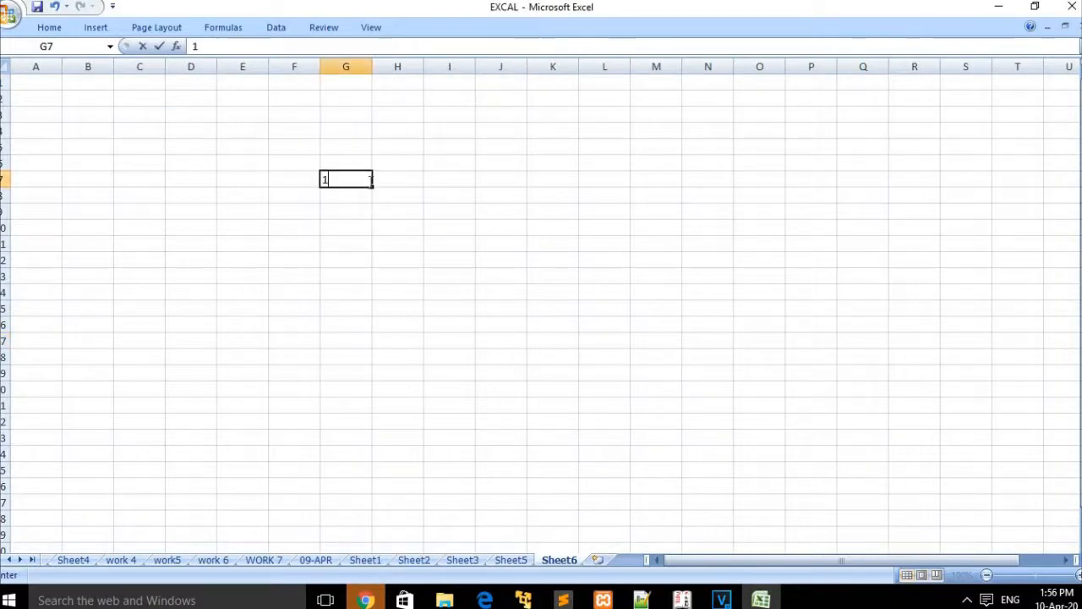
click(384, 222)
click(341, 182)
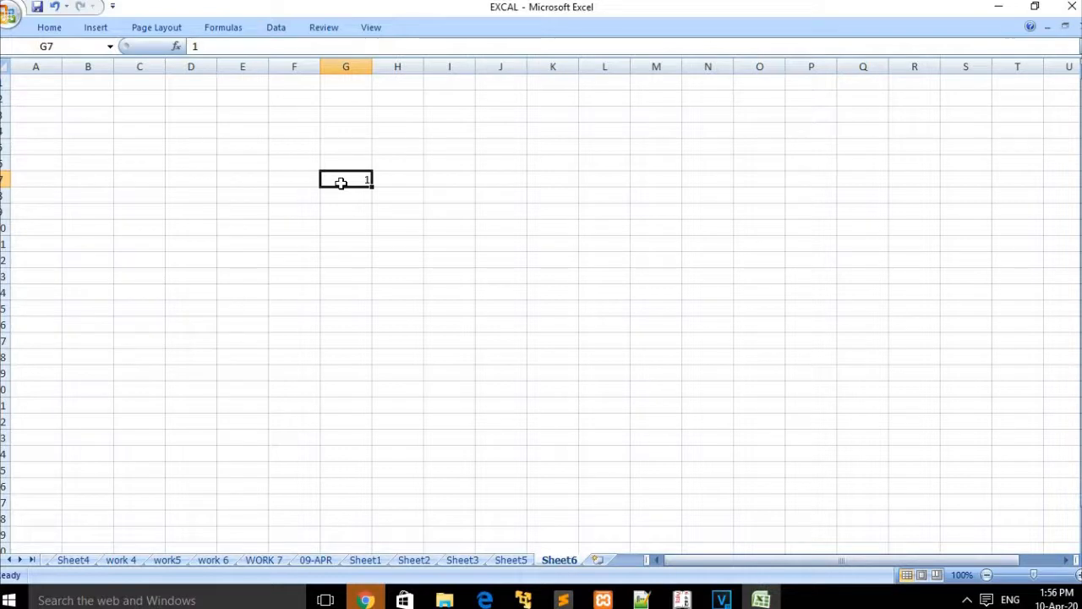
click(358, 200)
click(356, 181)
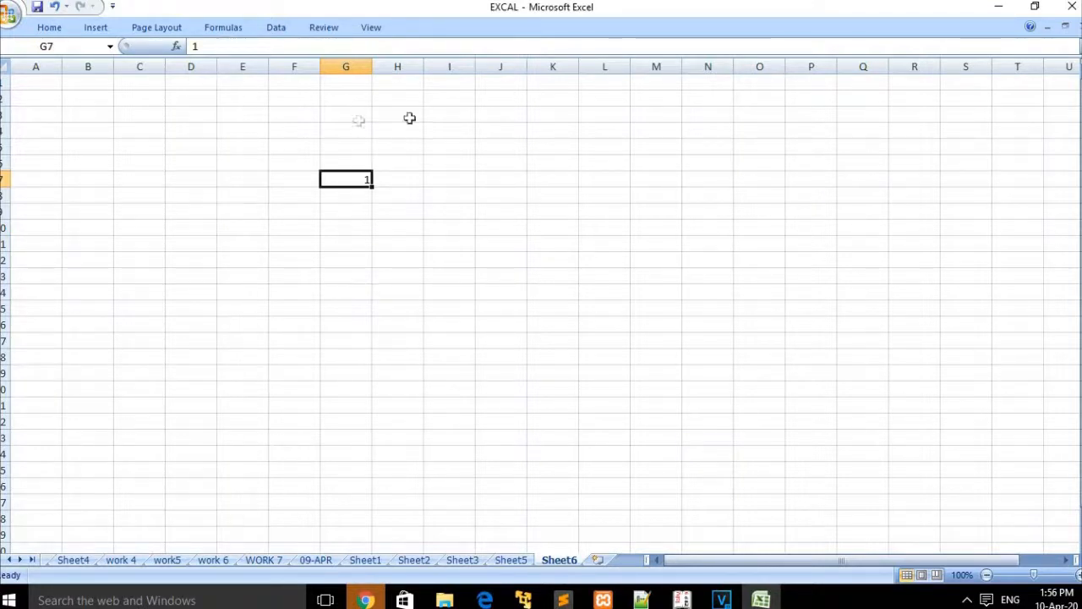
Step: Zoom to 178%, clear the 1s from G3 and G7, and enter 1 in G1
click(1044, 576)
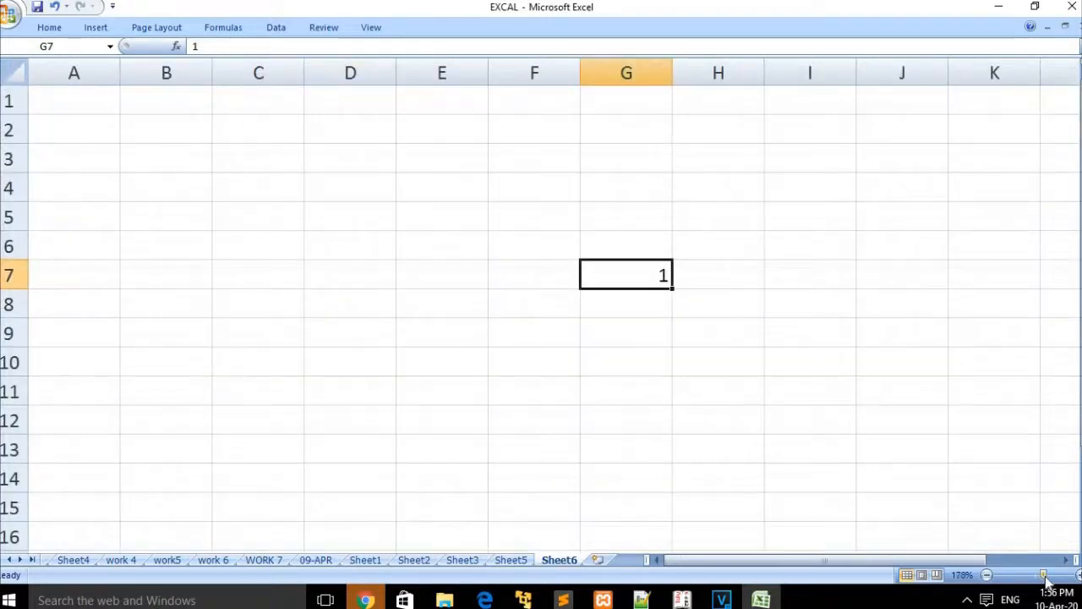
click(621, 161)
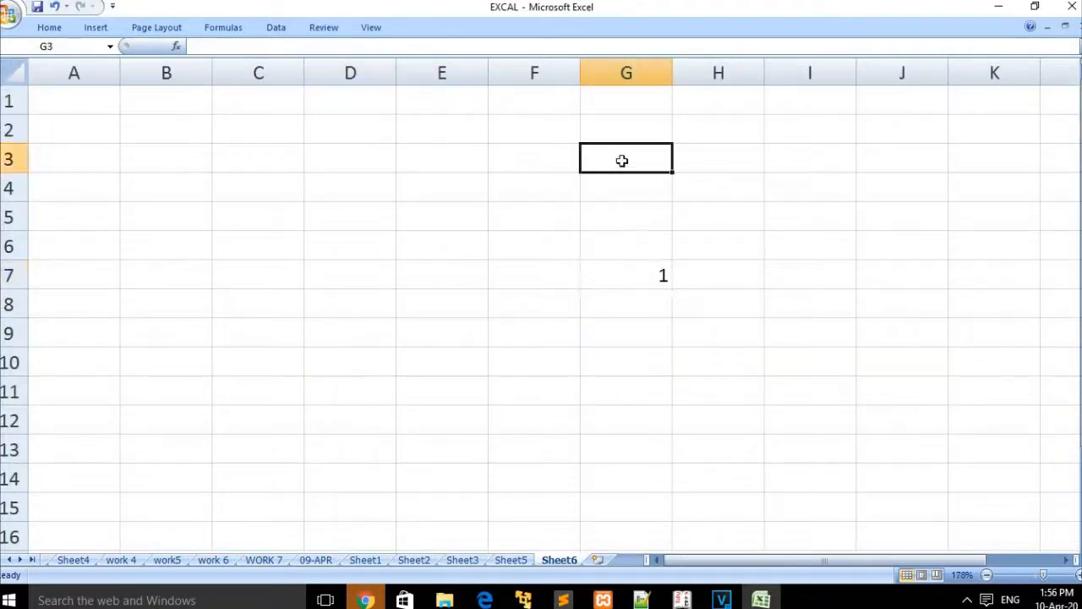
text(1)
click(638, 271)
key(BackSpace)
click(635, 164)
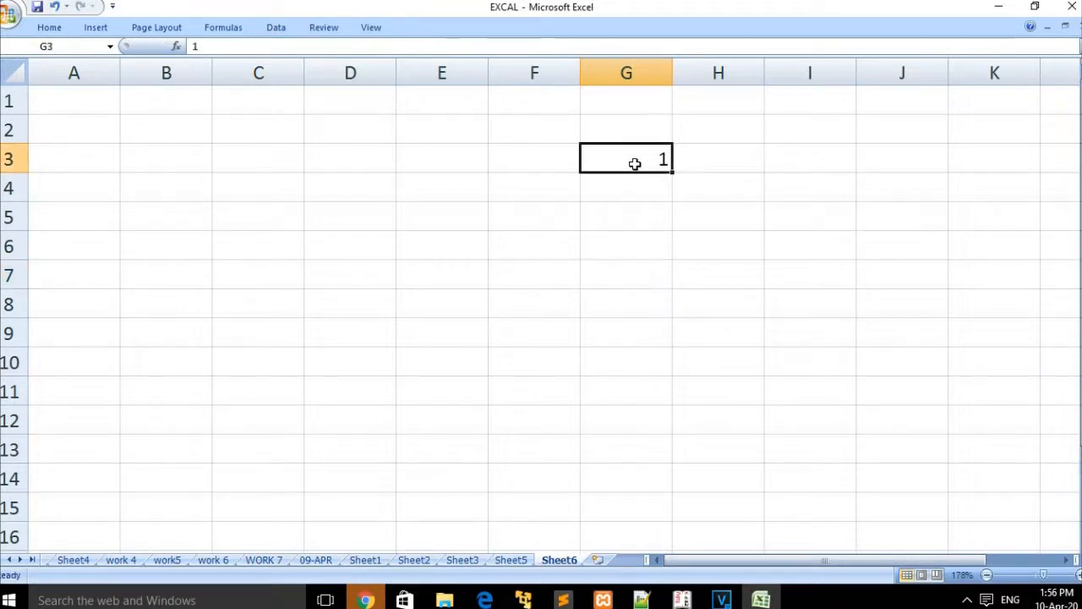
key(BackSpace)
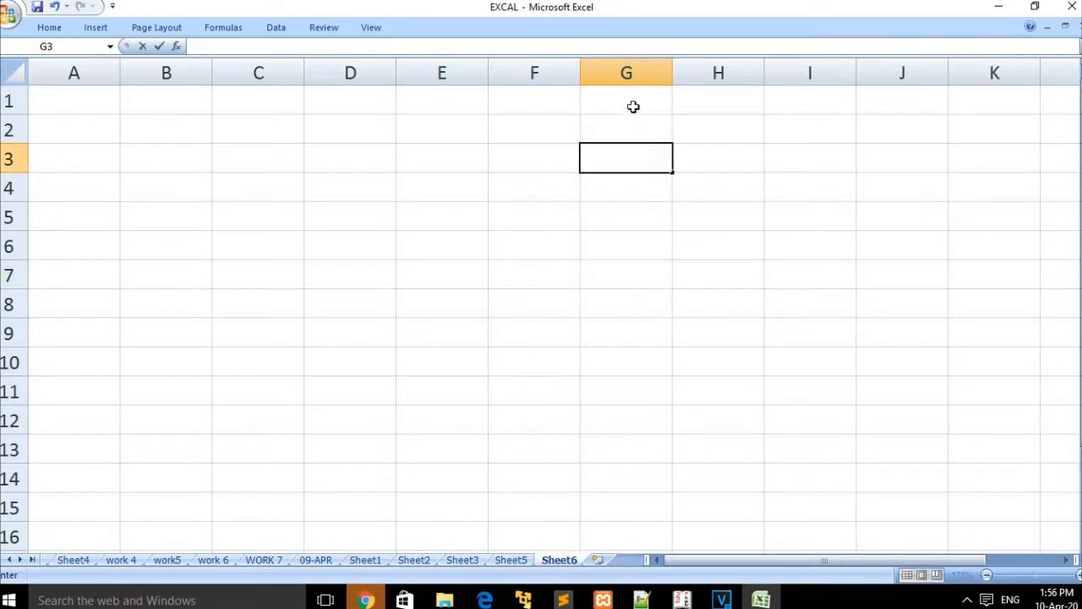
click(632, 103)
double_click(632, 103)
text(1)
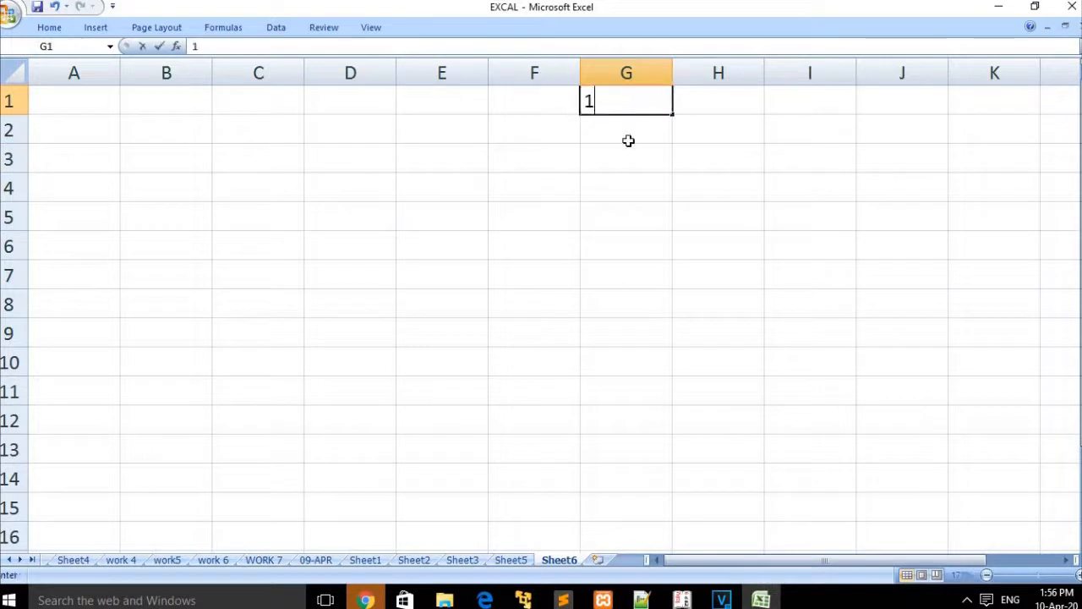
key(Return)
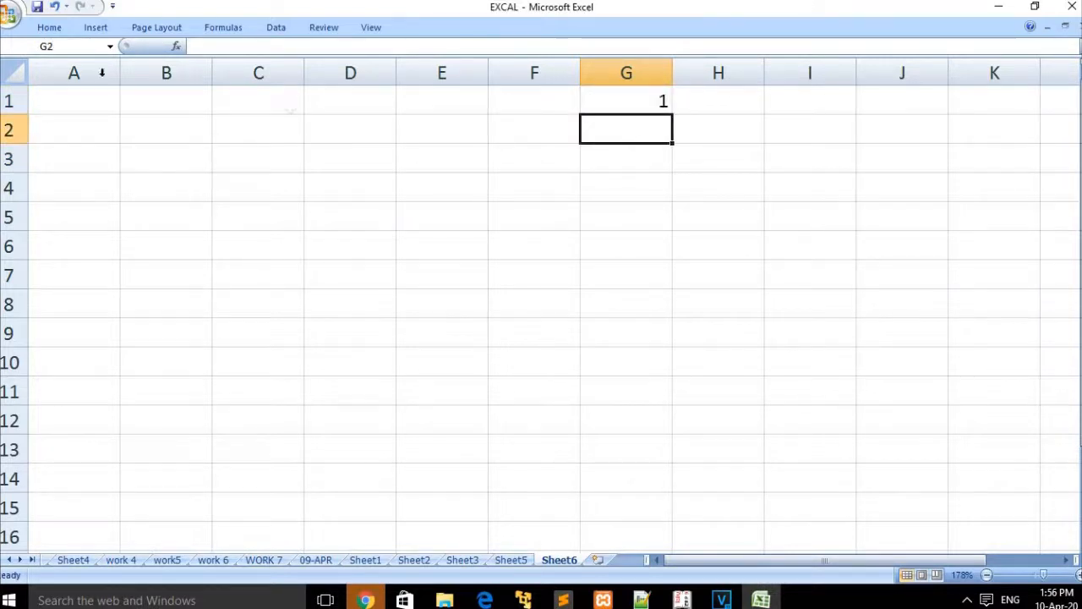
Step: Open the Fill Series dialog for G1 twice, closing it each time without filling
click(55, 30)
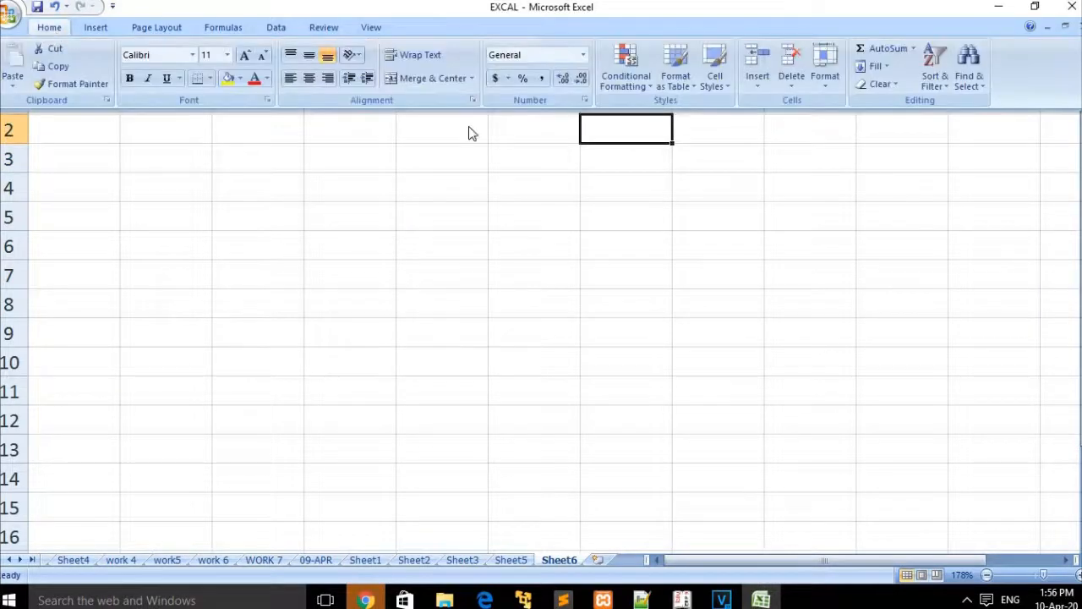
click(890, 67)
click(896, 178)
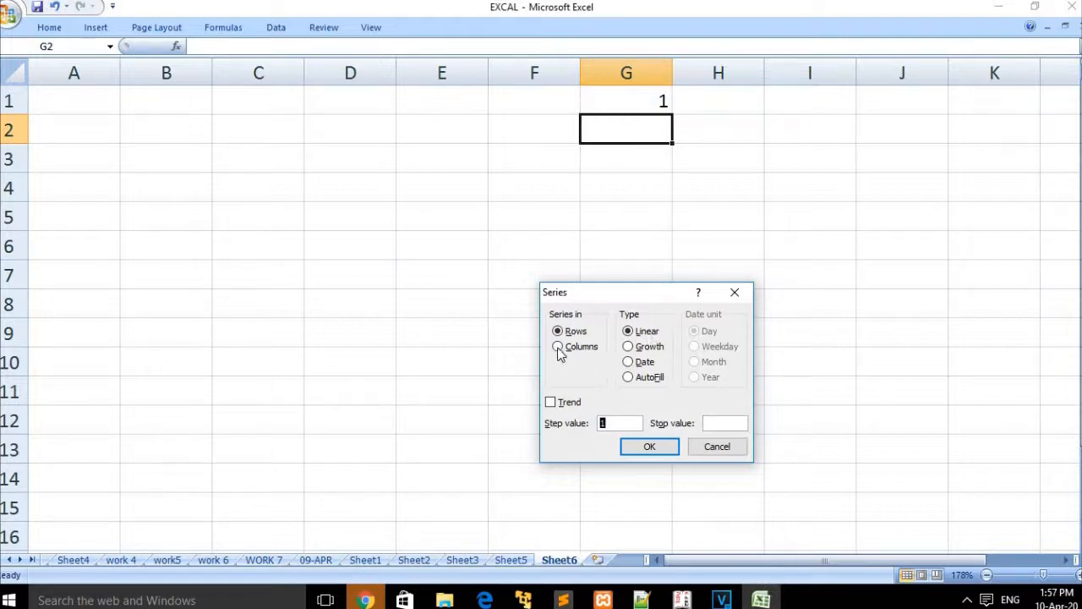
click(649, 446)
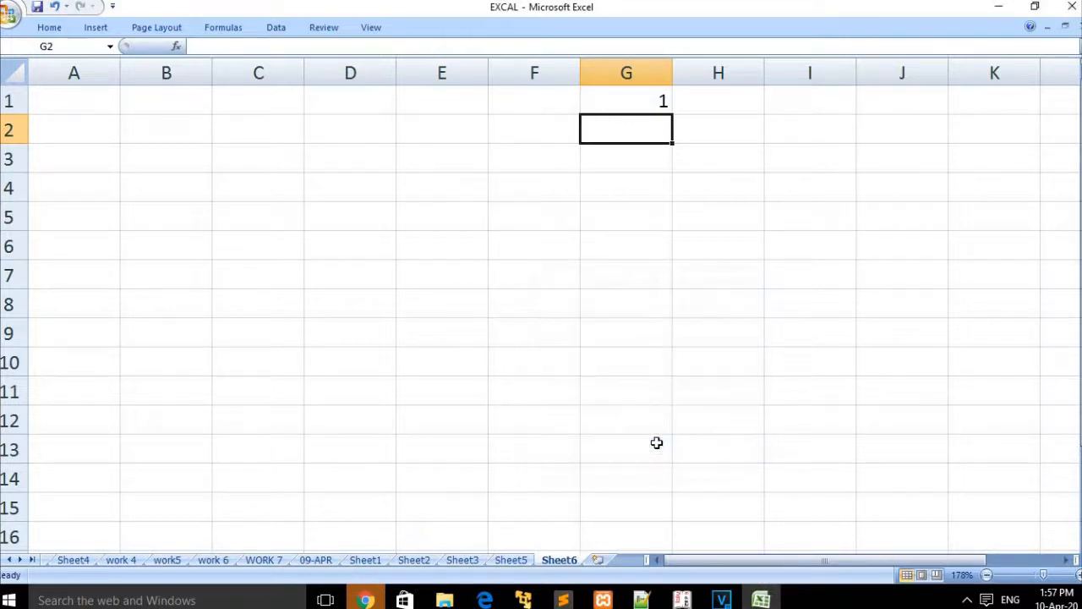
click(633, 99)
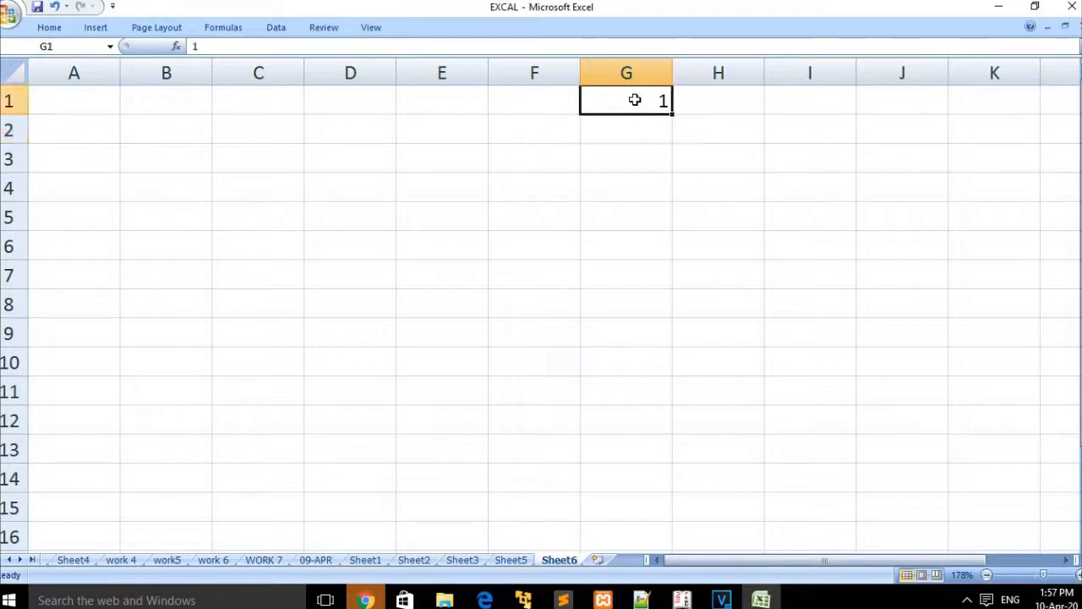
click(50, 27)
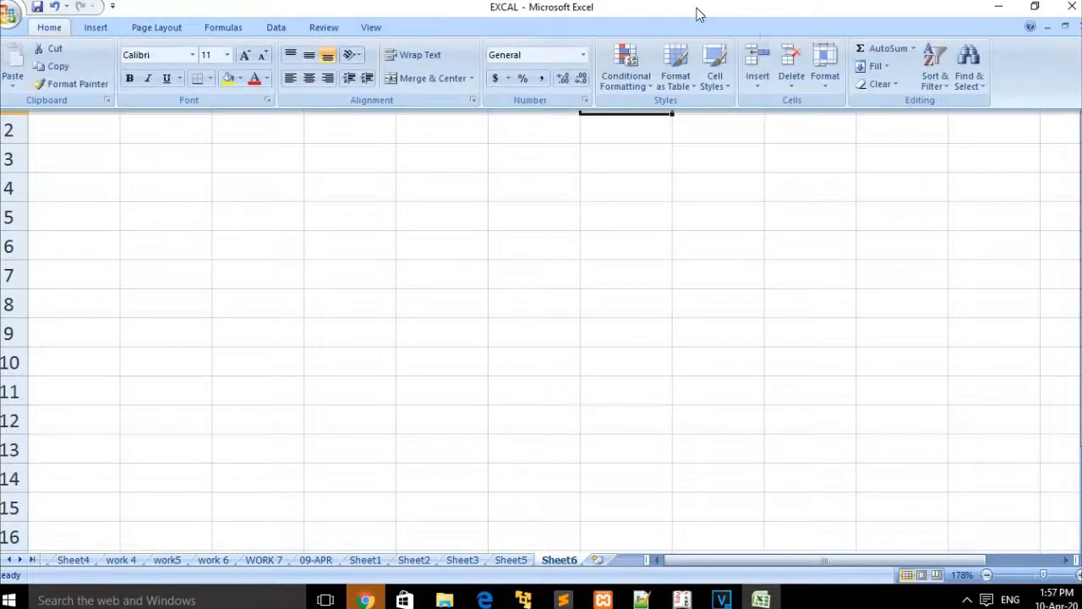
click(882, 68)
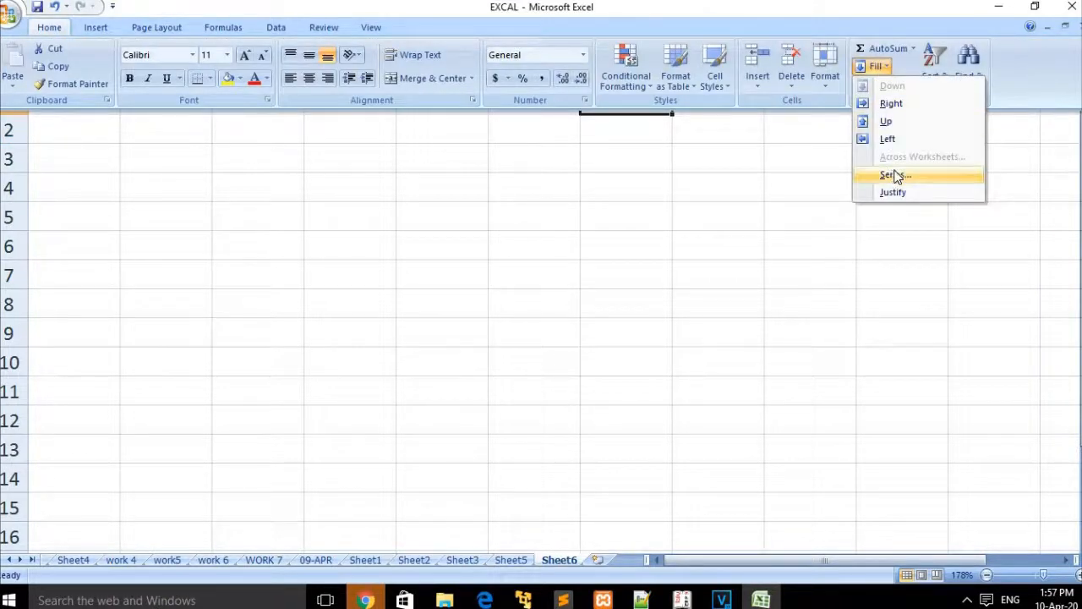
click(895, 175)
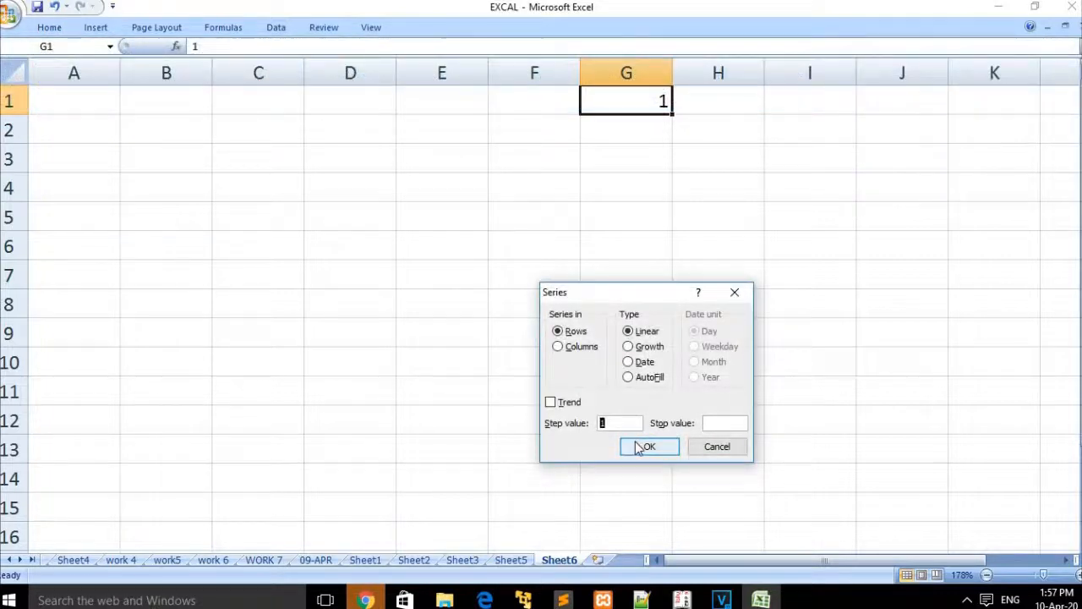
click(640, 446)
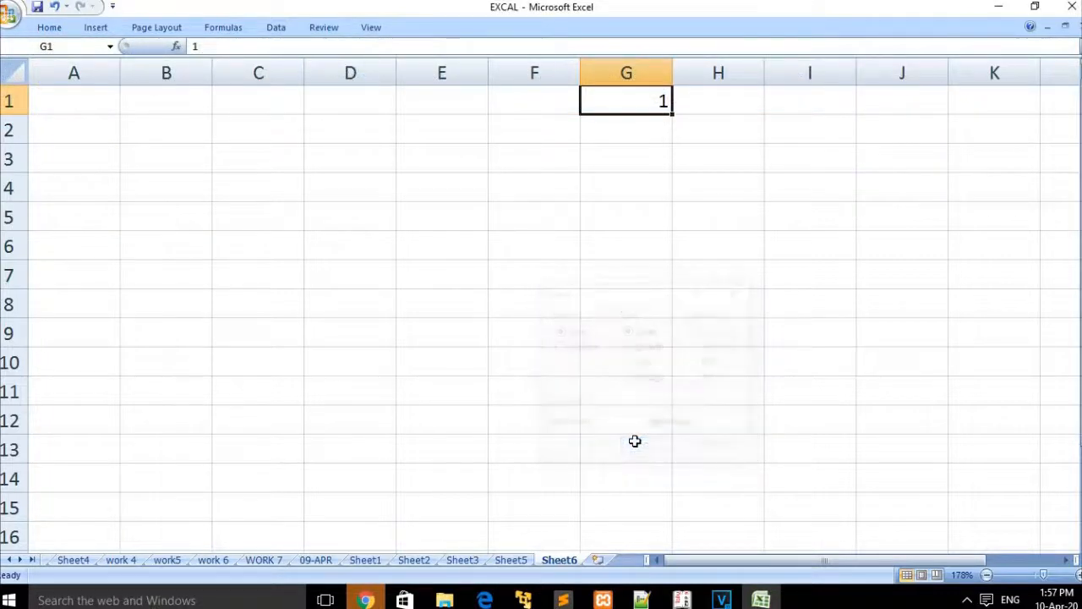
click(706, 107)
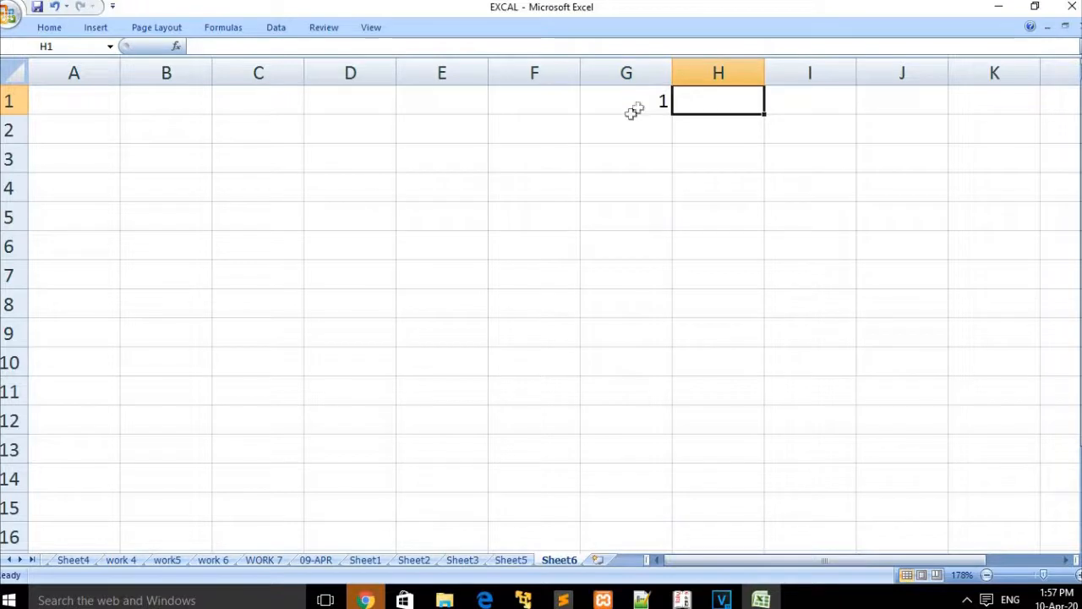
Step: Select G1:G14 and fill it with a linear series 1 to 14, step 1
drag(643, 92, 664, 492)
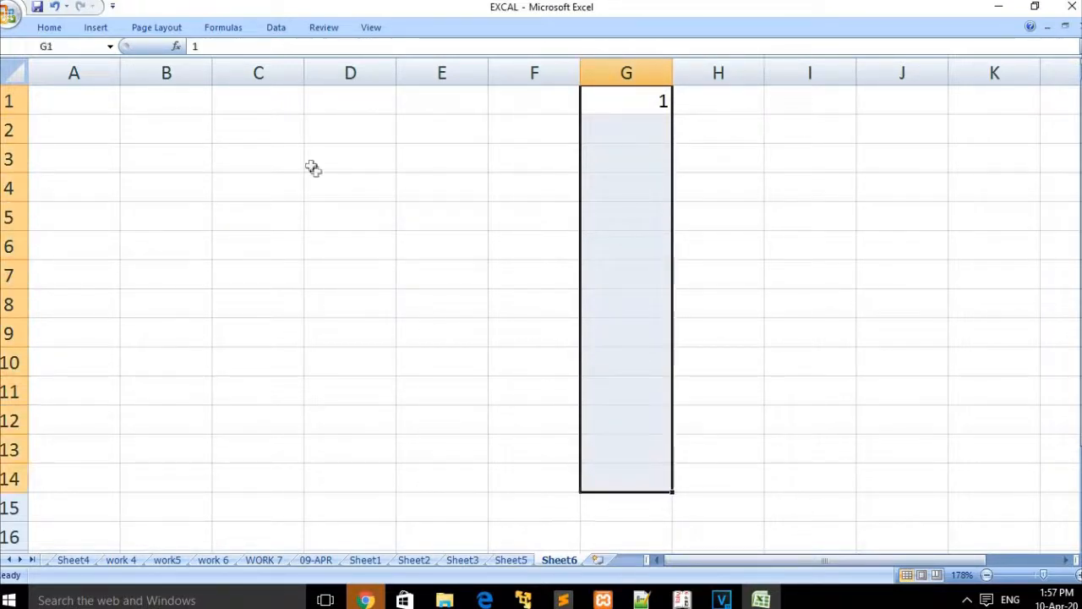
click(49, 28)
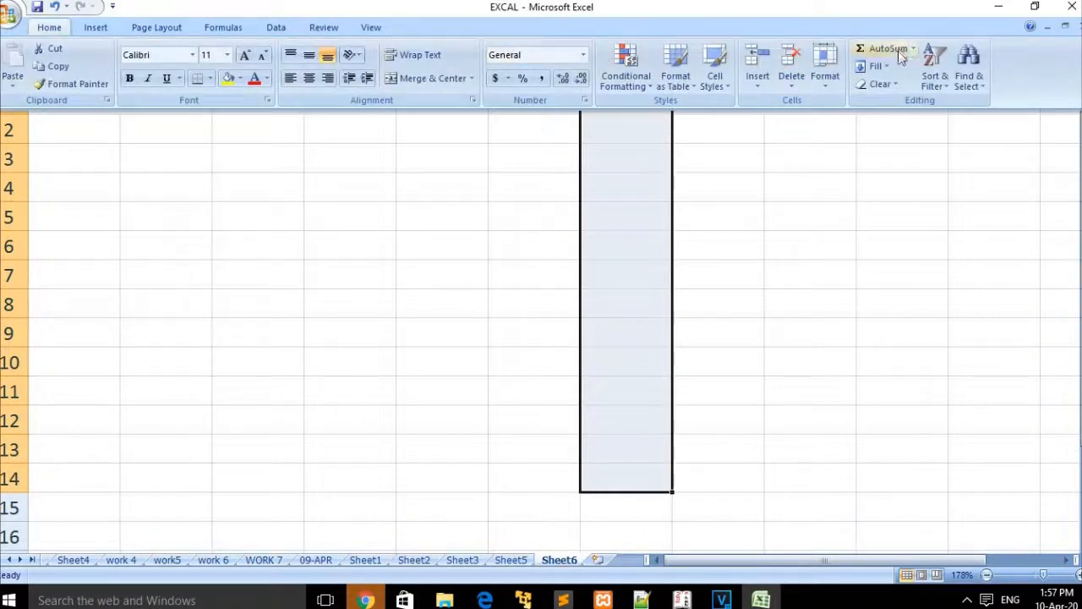
click(876, 66)
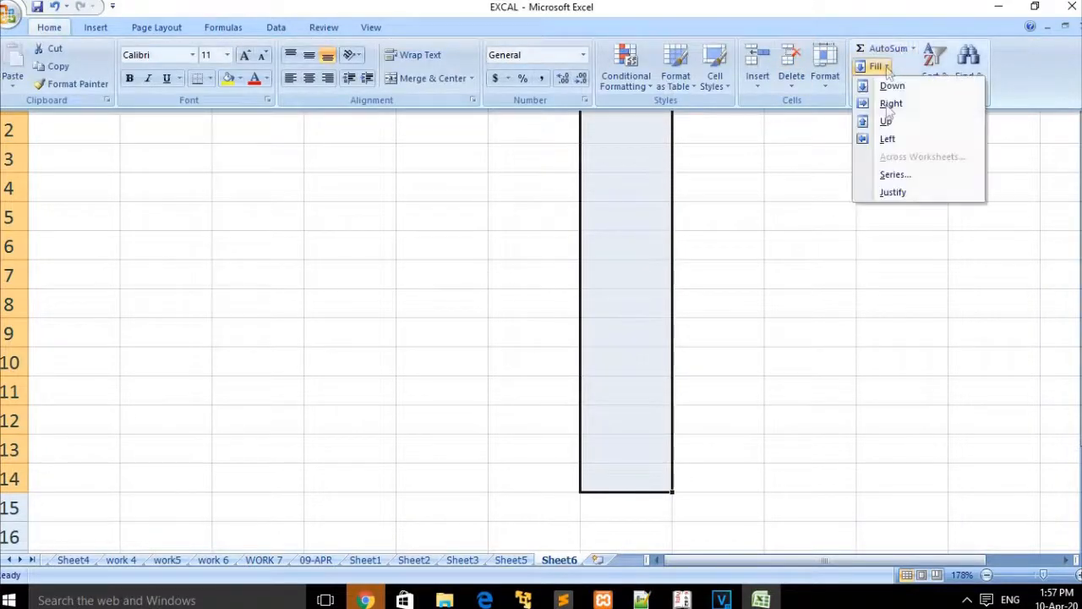
click(895, 174)
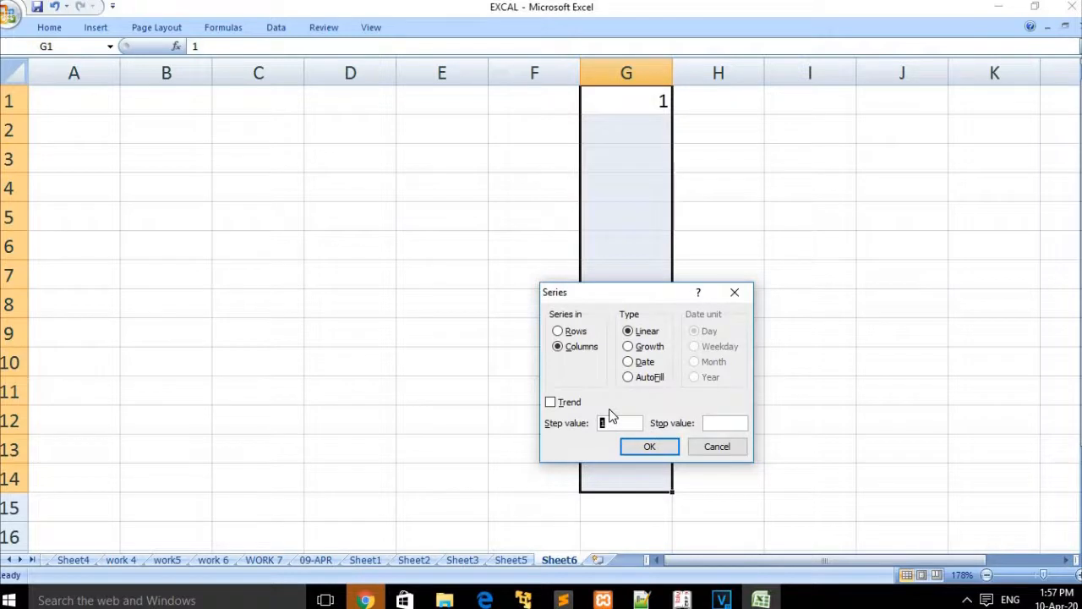
click(649, 442)
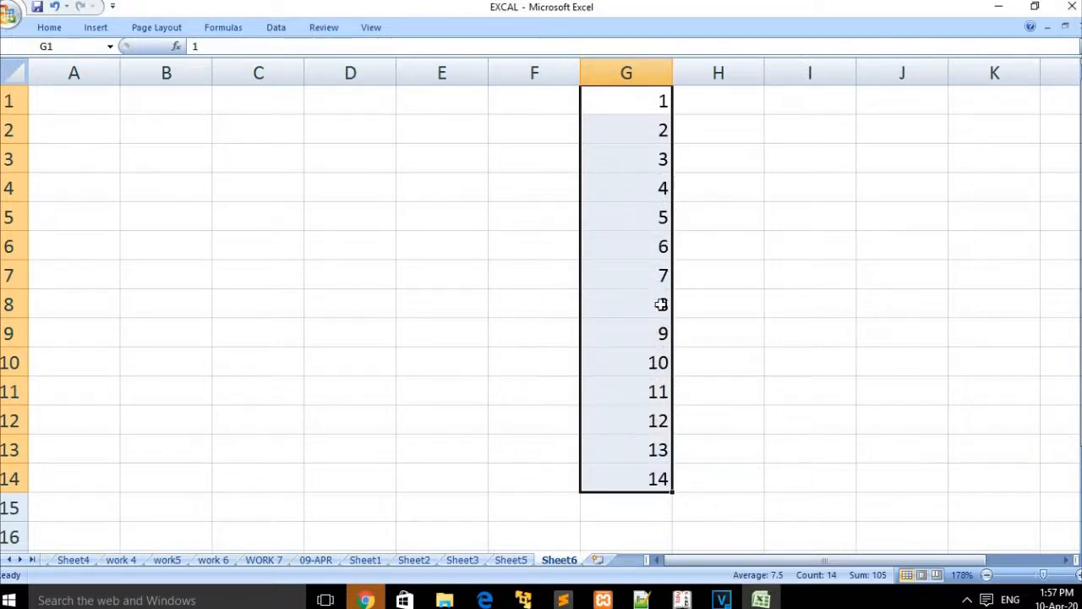
Step: Select column G from G1 far down the sheet
click(659, 507)
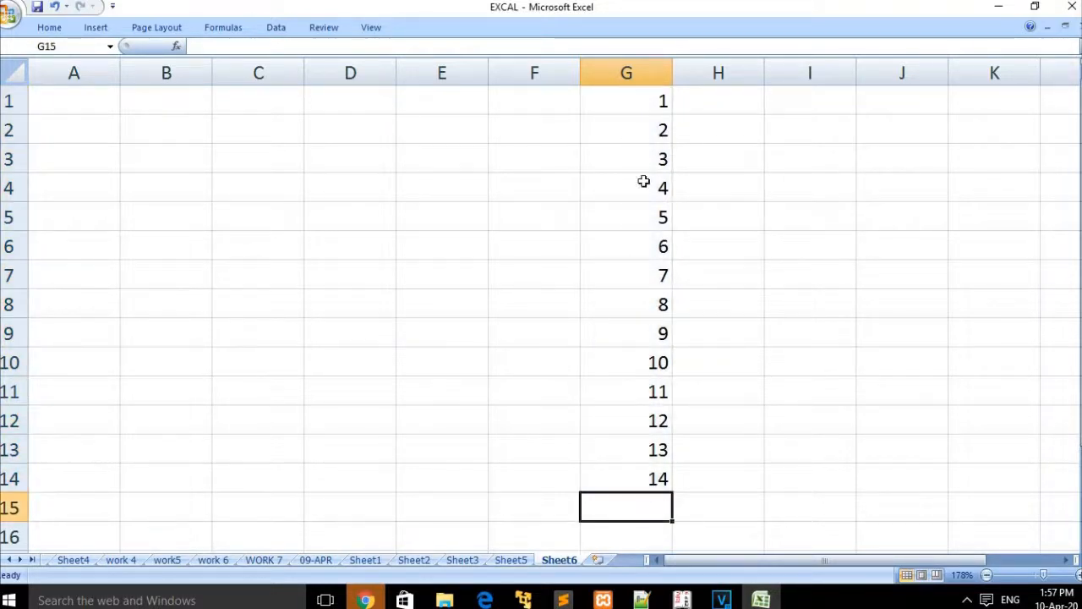
drag(633, 98, 636, 279)
drag(675, 505, 674, 521)
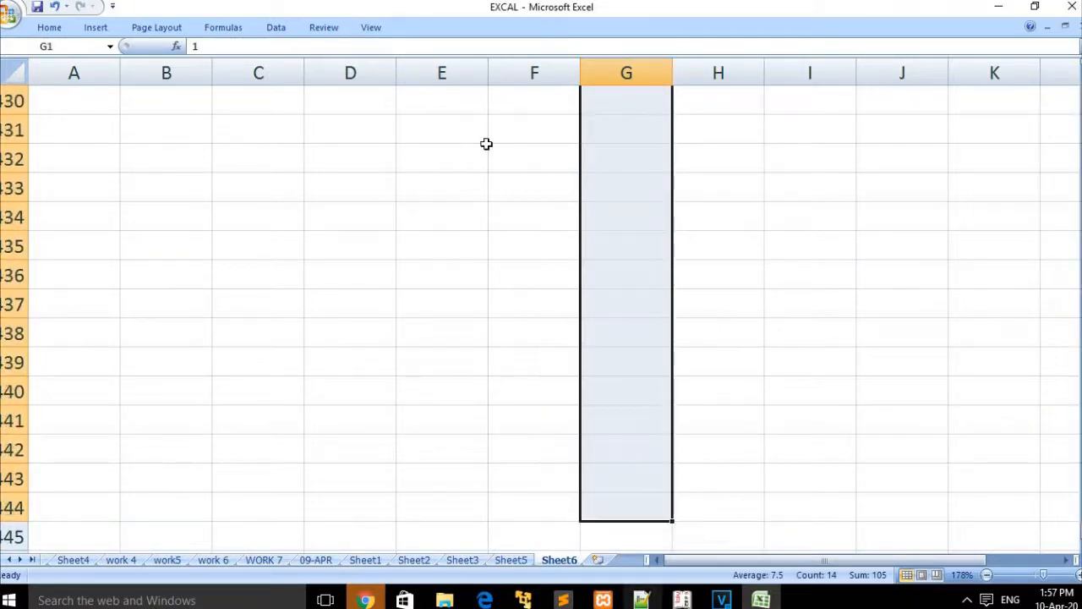
Step: Enter 1 in E430 and select the column E range below it
double_click(448, 102)
click(447, 135)
click(442, 103)
text(1)
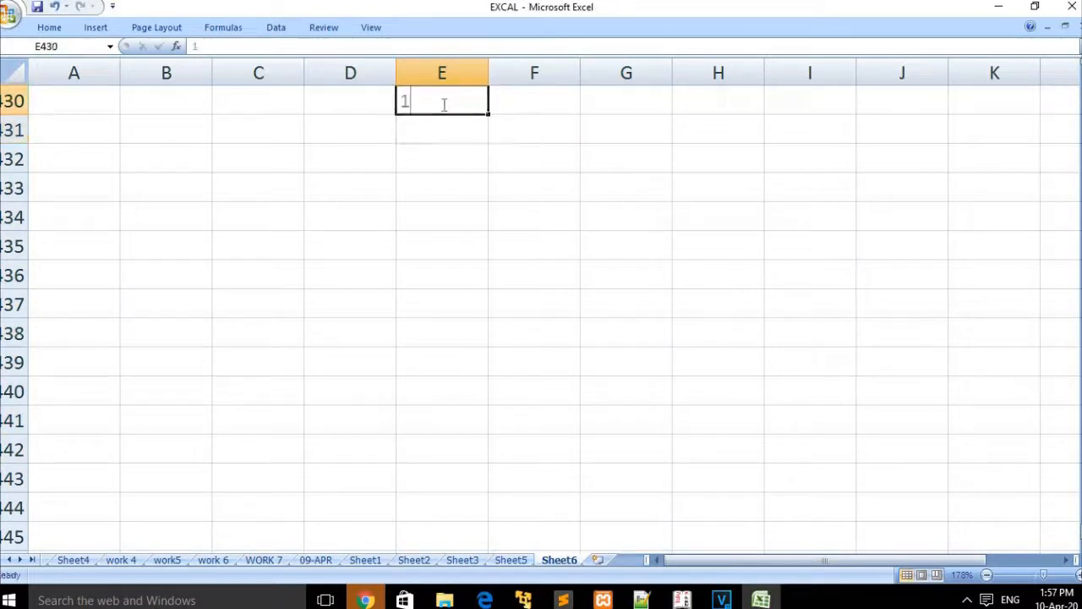
click(442, 150)
drag(442, 99, 444, 160)
drag(450, 314, 457, 512)
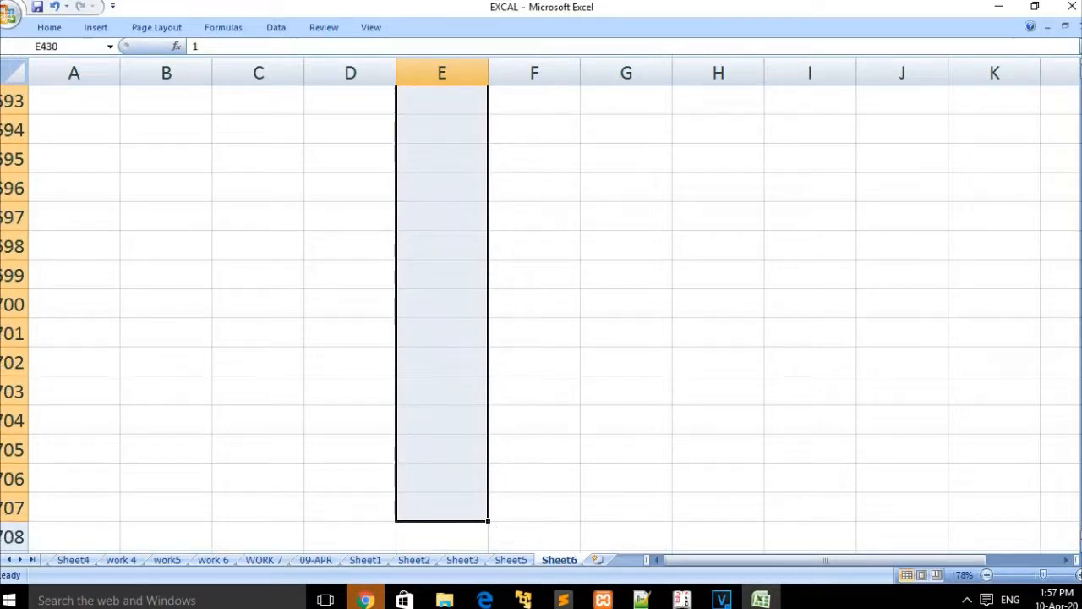
Step: Fill the range with a linear series up to 20, then check the last value in E449
click(49, 27)
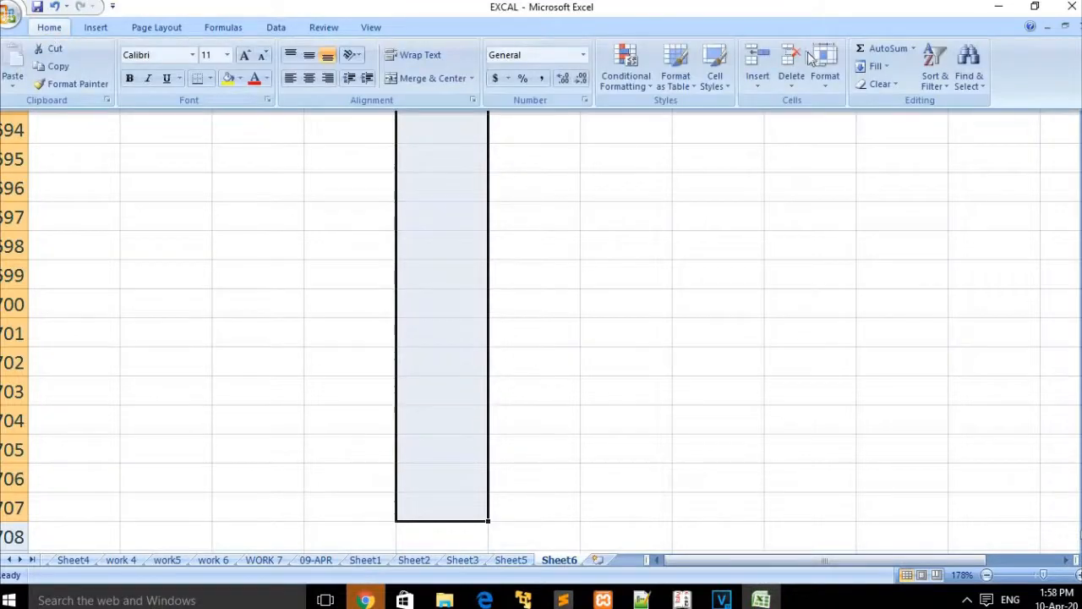
click(878, 66)
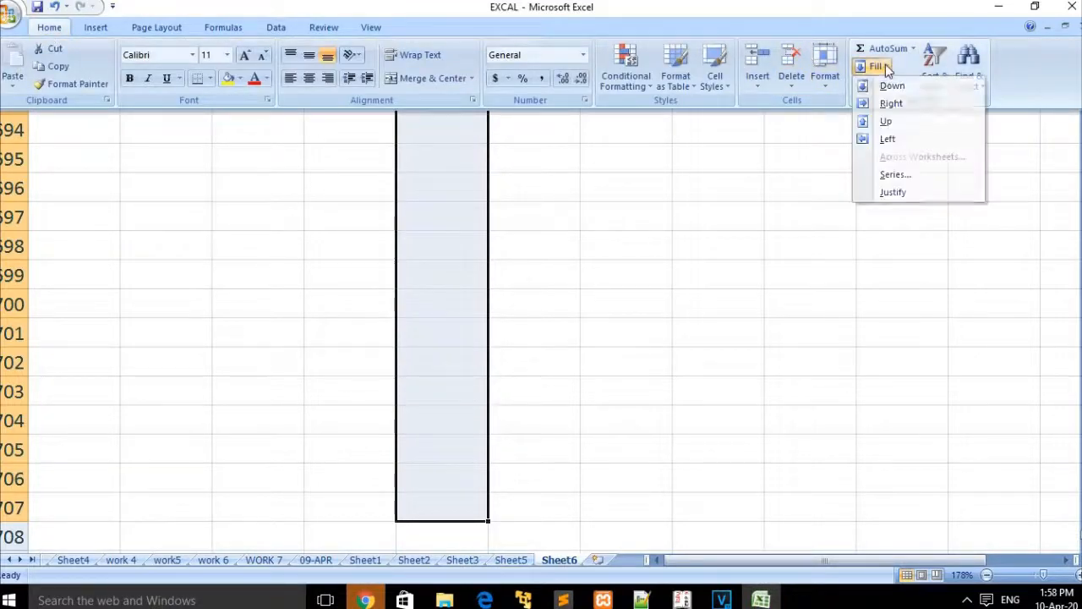
click(908, 174)
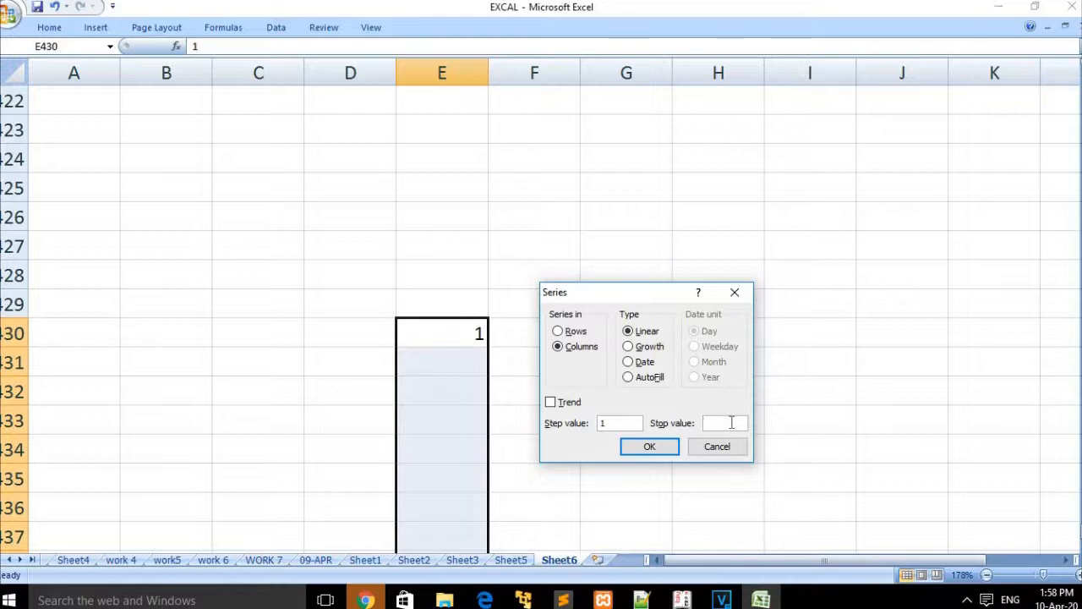
text(1)
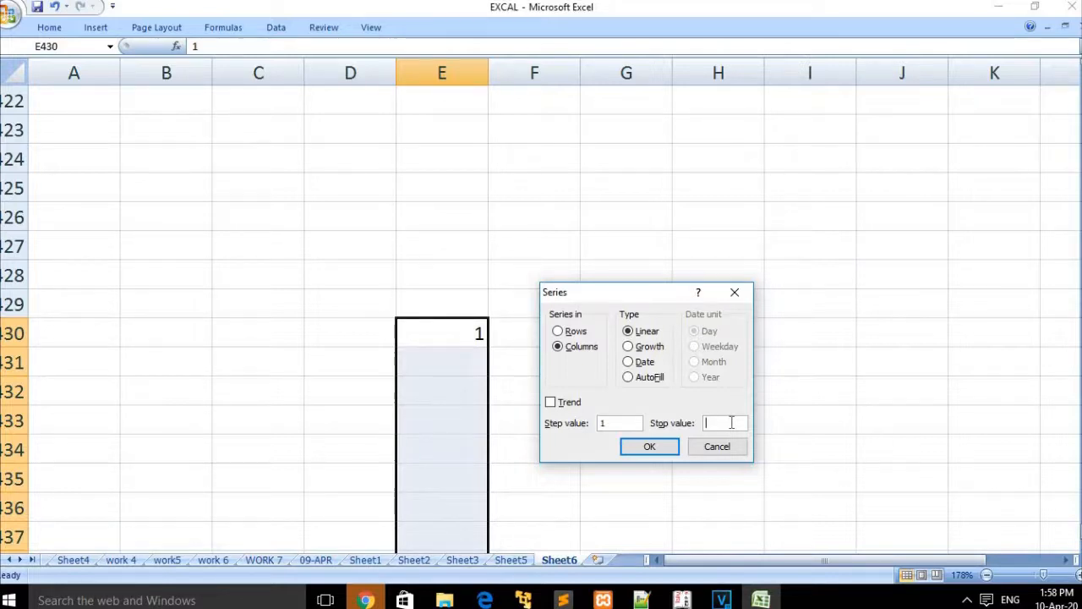
click(648, 448)
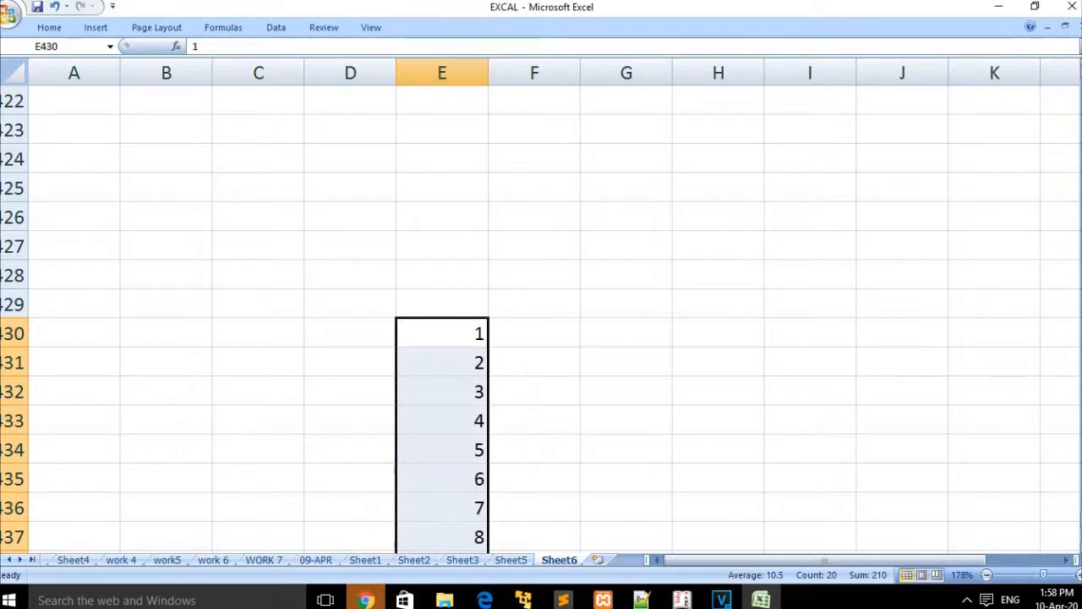
scroll(541, 319, up, 1)
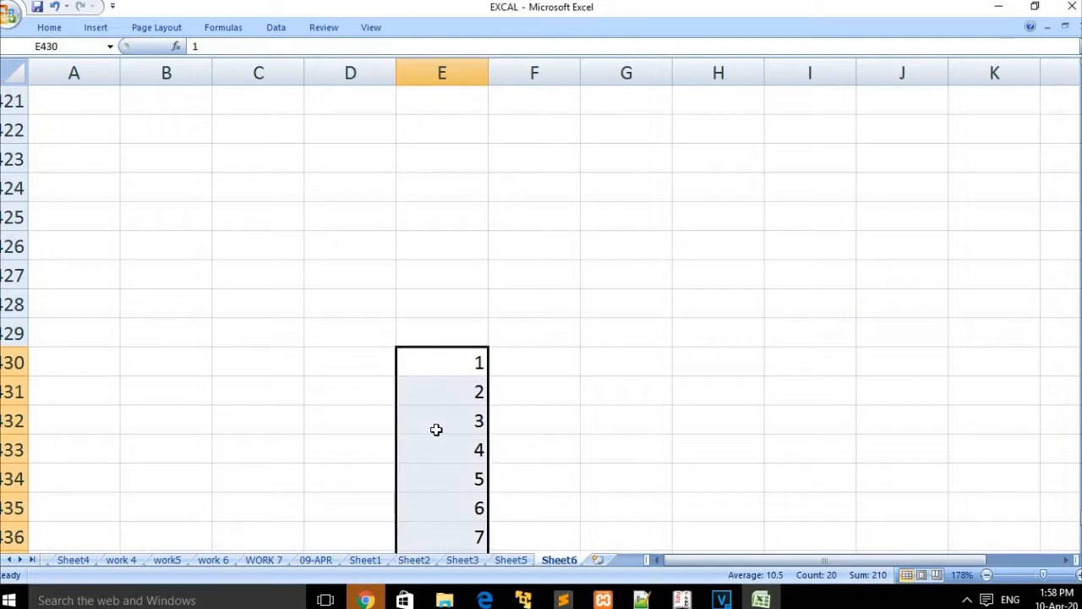
key(Down)
key(Down)
key(Down)
key(Down)
key(Down)
key(Down)
key(Down)
key(Down)
key(Down)
key(Down)
key(Down)
key(Down)
key(Down)
key(Down)
key(Down)
key(Down)
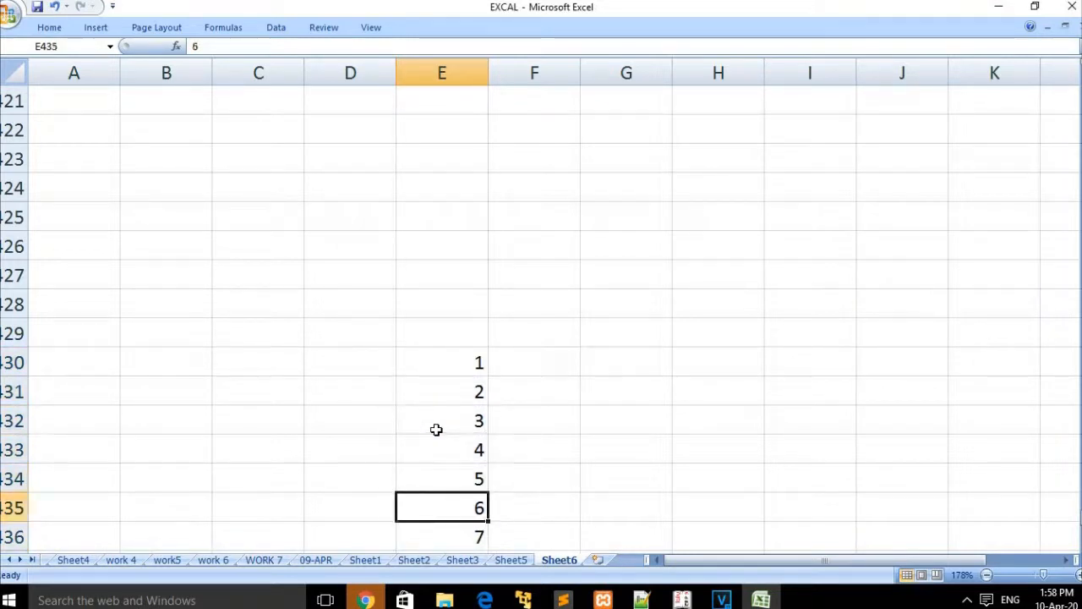
key(Down)
key(Down)
key(Down)
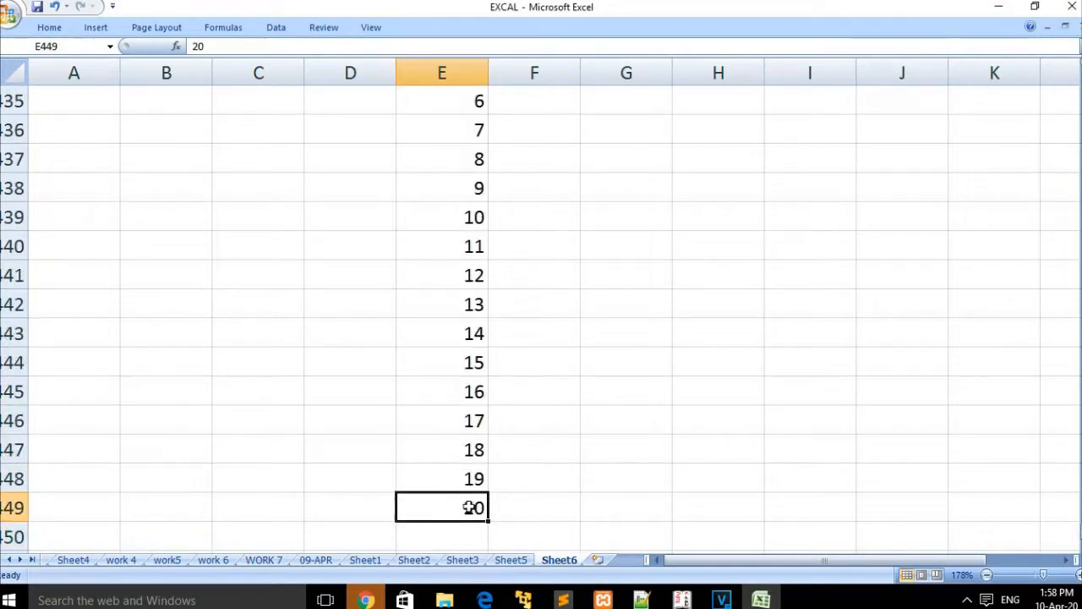
Step: Enter 1 in C439 and select C439 down to C449
click(290, 207)
text(1)
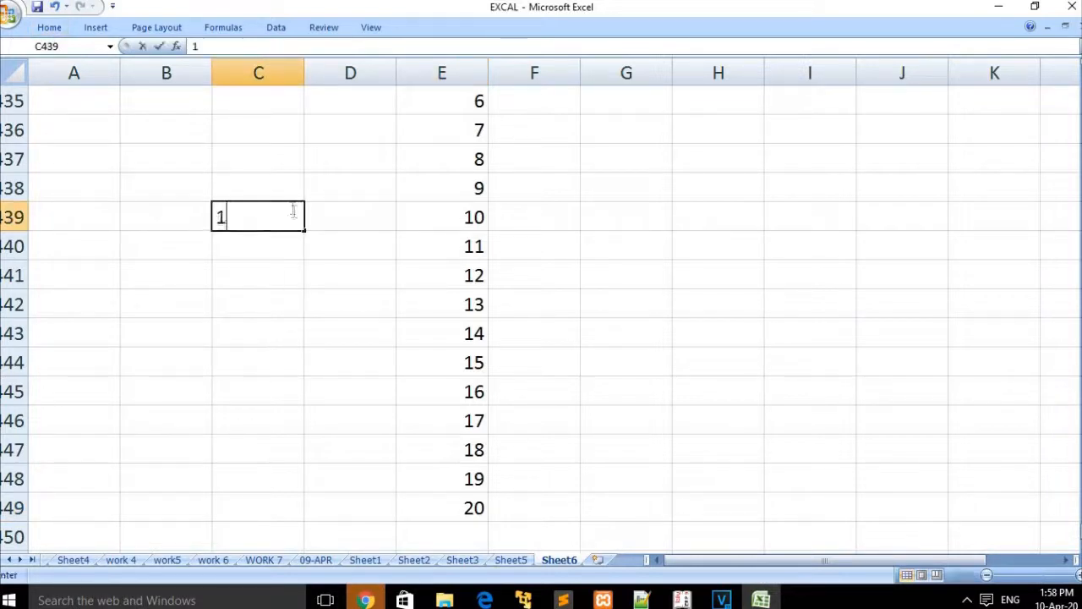
click(291, 257)
click(266, 209)
click(49, 27)
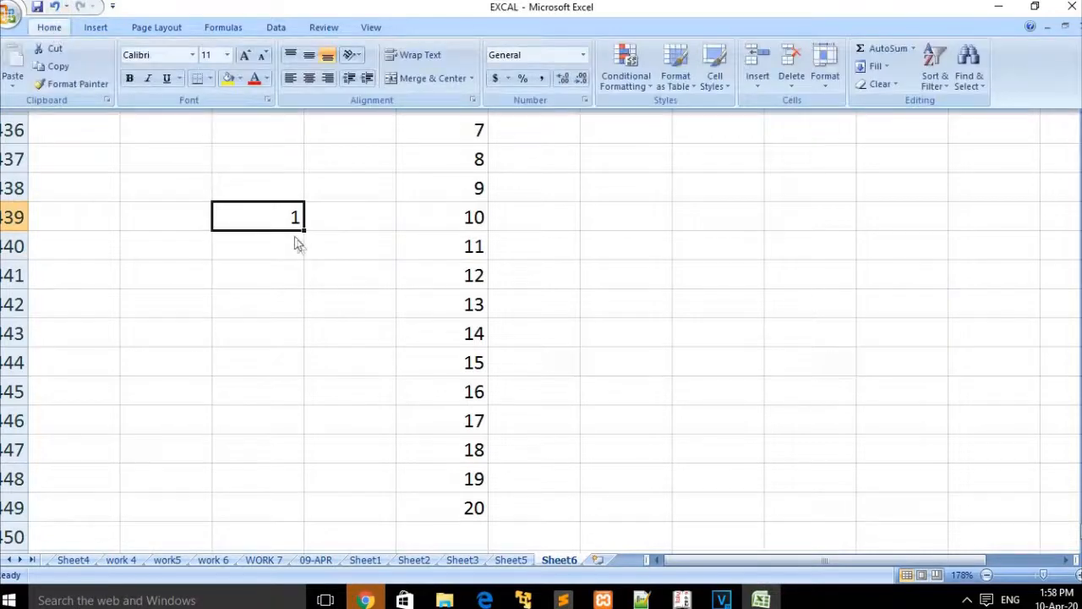
click(331, 222)
click(331, 223)
drag(259, 215, 272, 511)
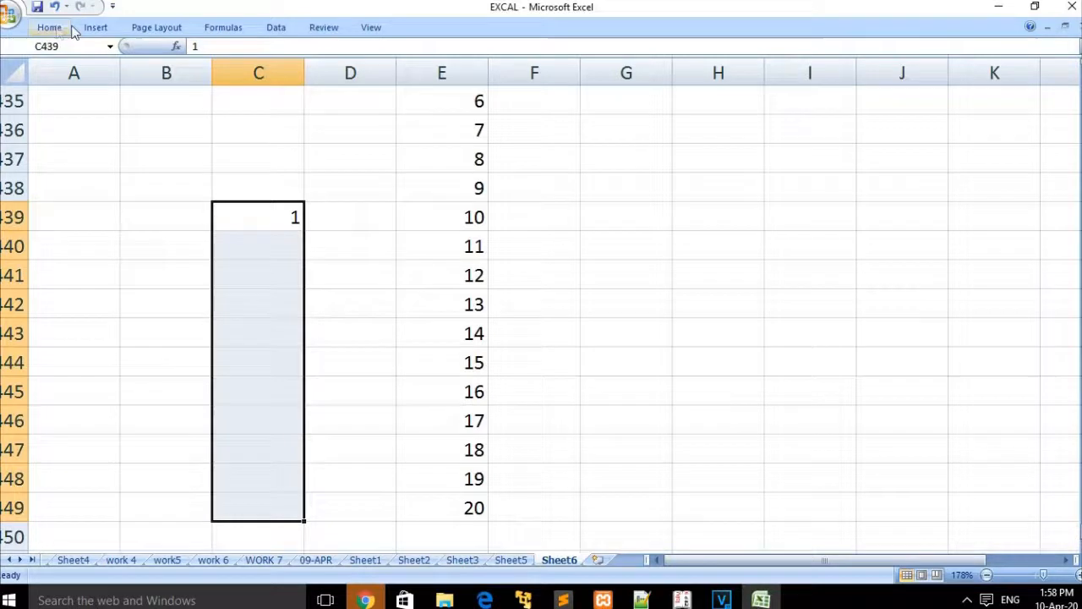
click(49, 27)
Step: Apply a Growth series with step value 2, doubling from 1 to 1024
click(878, 66)
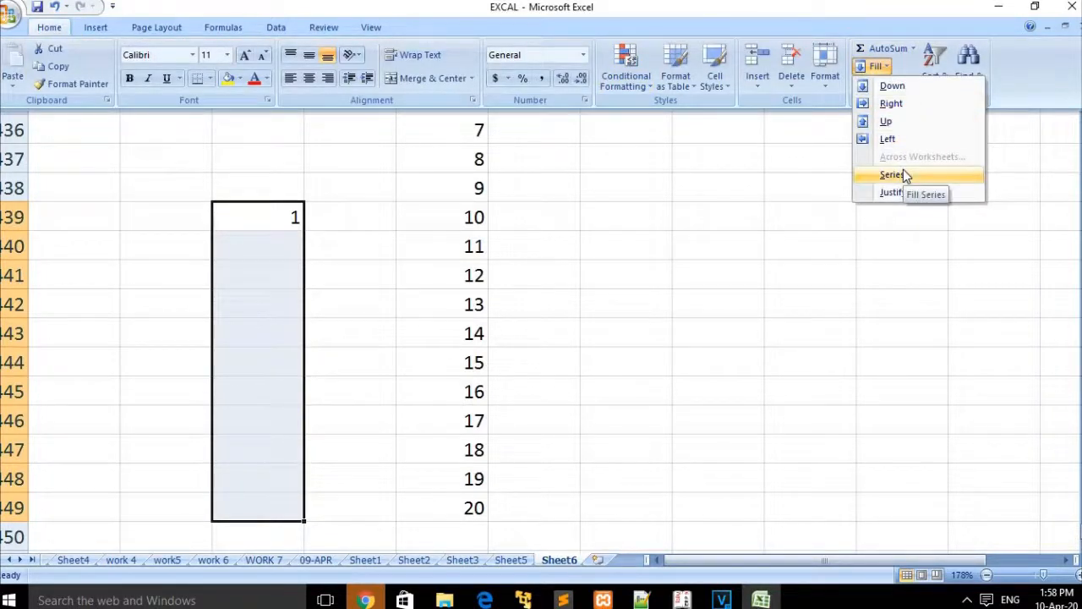
click(903, 175)
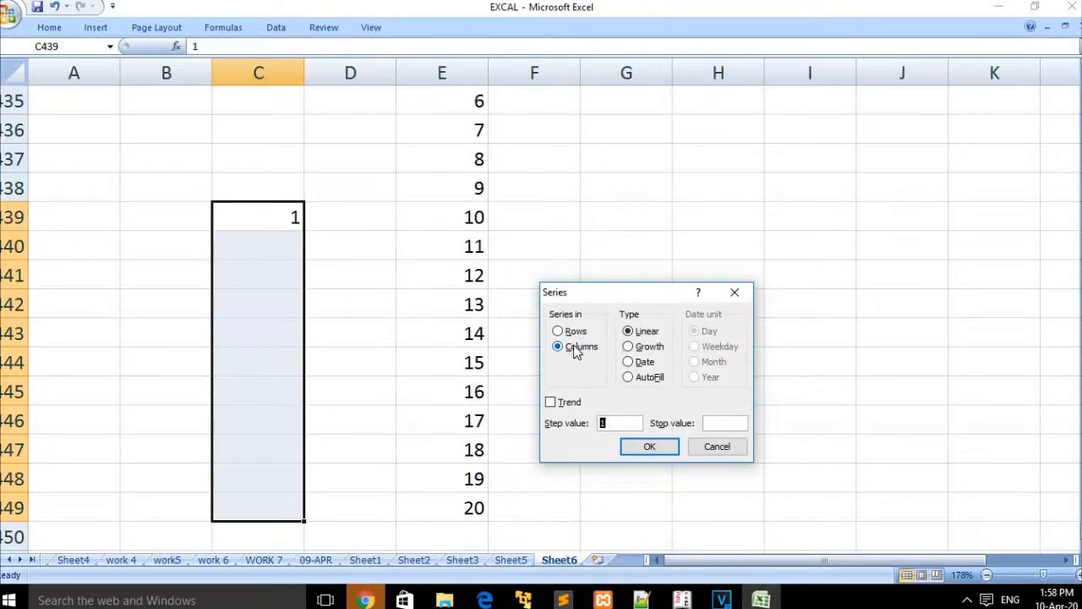
click(628, 348)
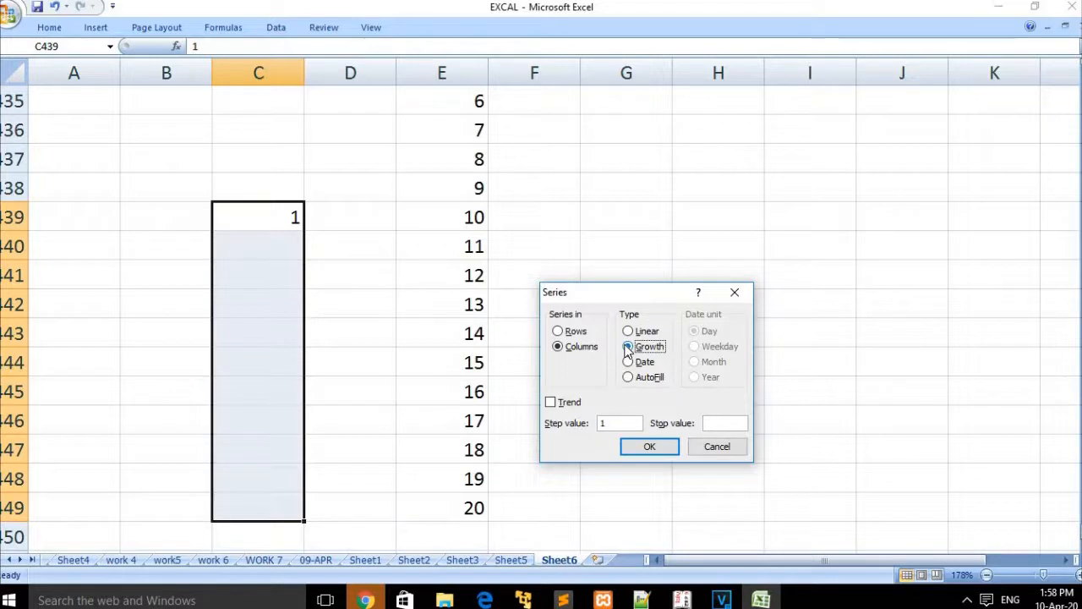
click(630, 333)
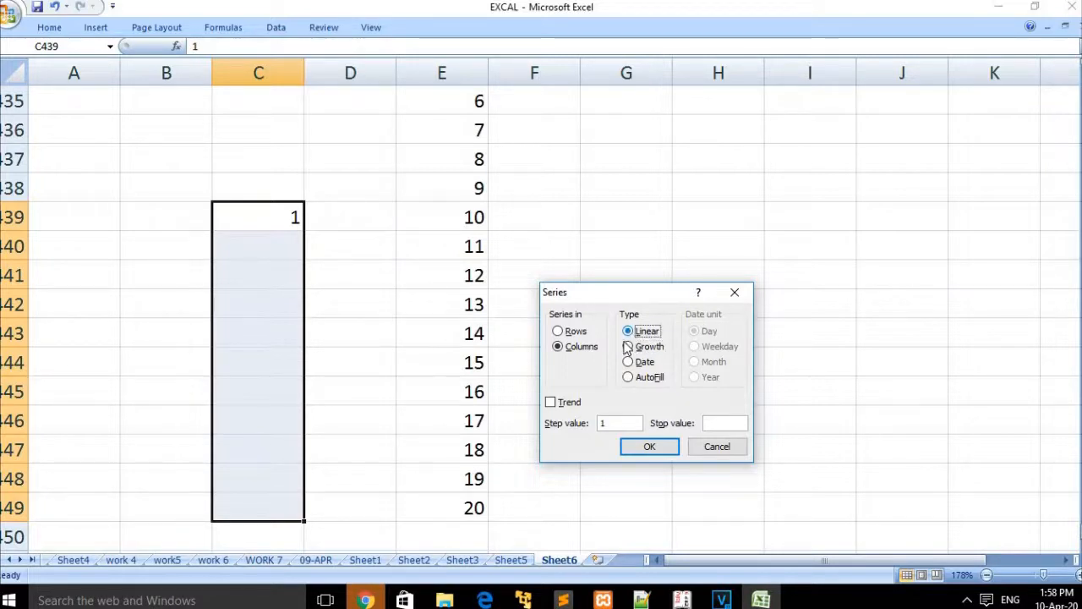
click(628, 349)
key(BackSpace)
text(2)
click(656, 448)
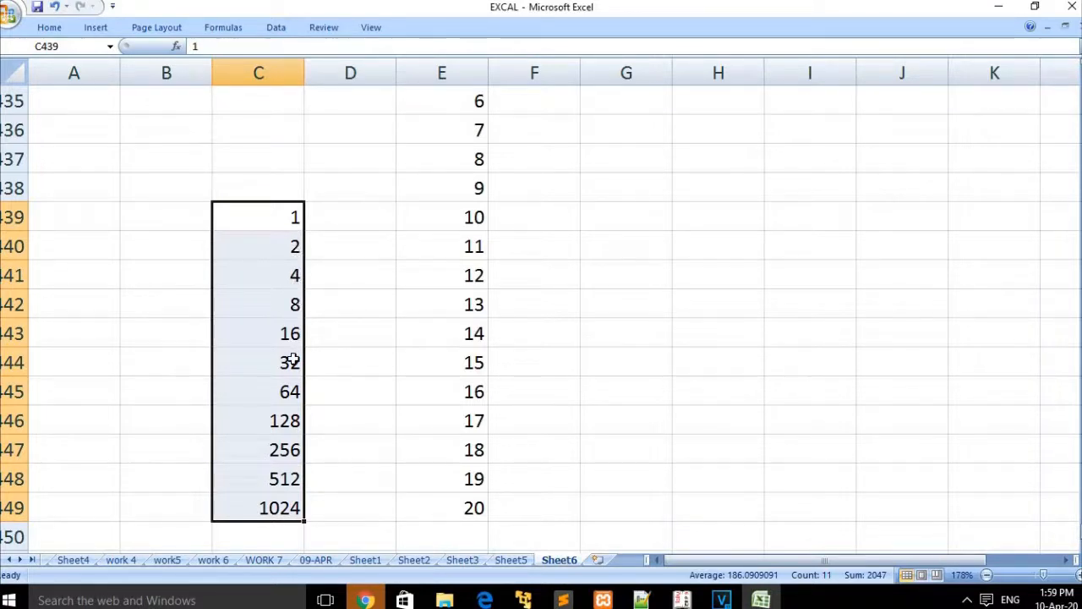
click(336, 335)
click(380, 284)
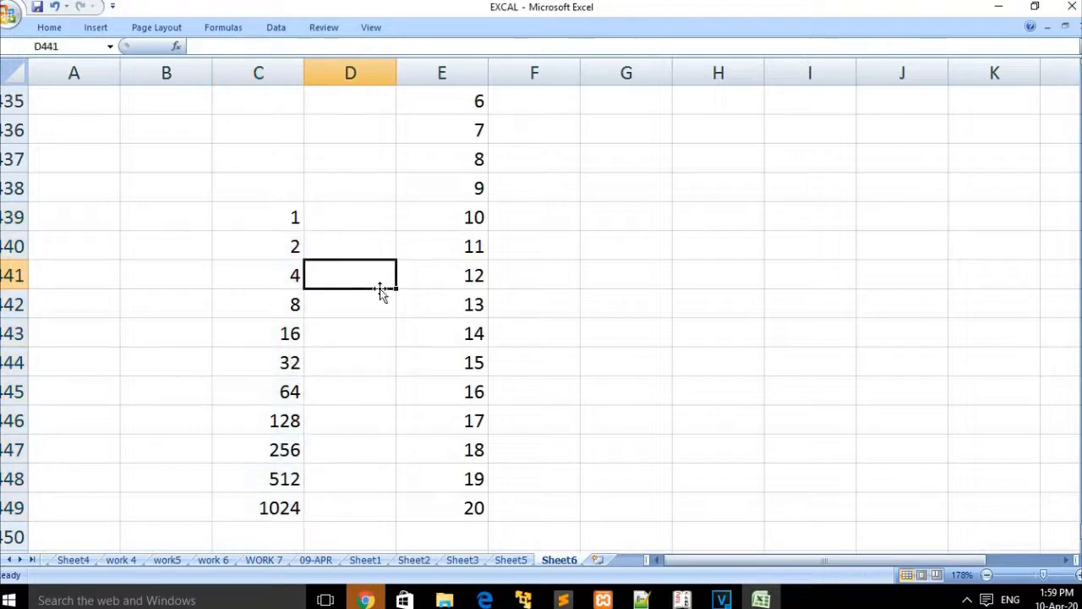
Step: Select G436 and bring up the Fill Series dialog for it
click(628, 119)
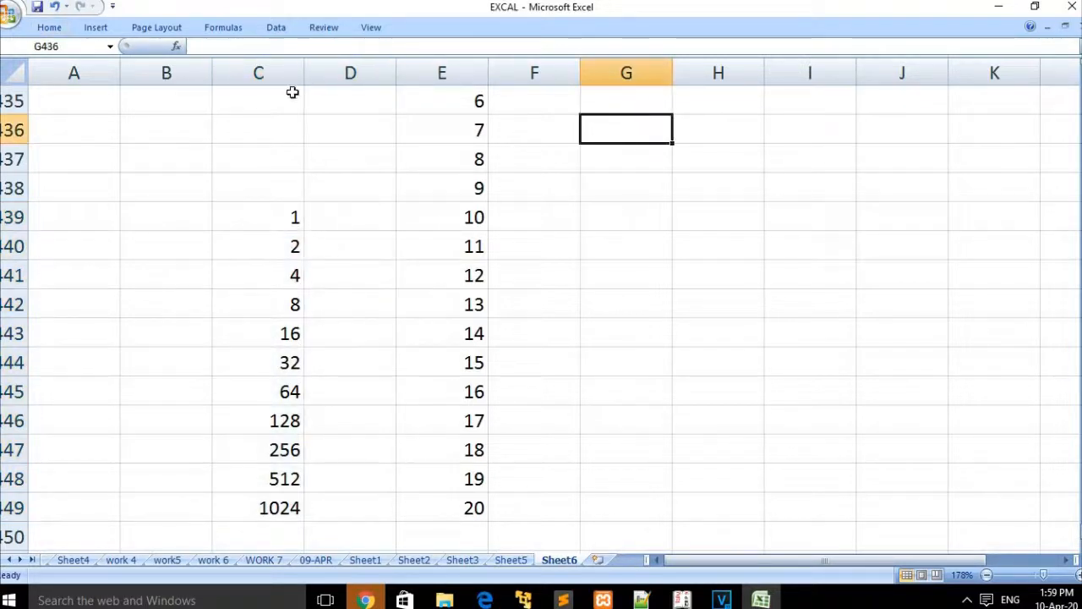
click(49, 27)
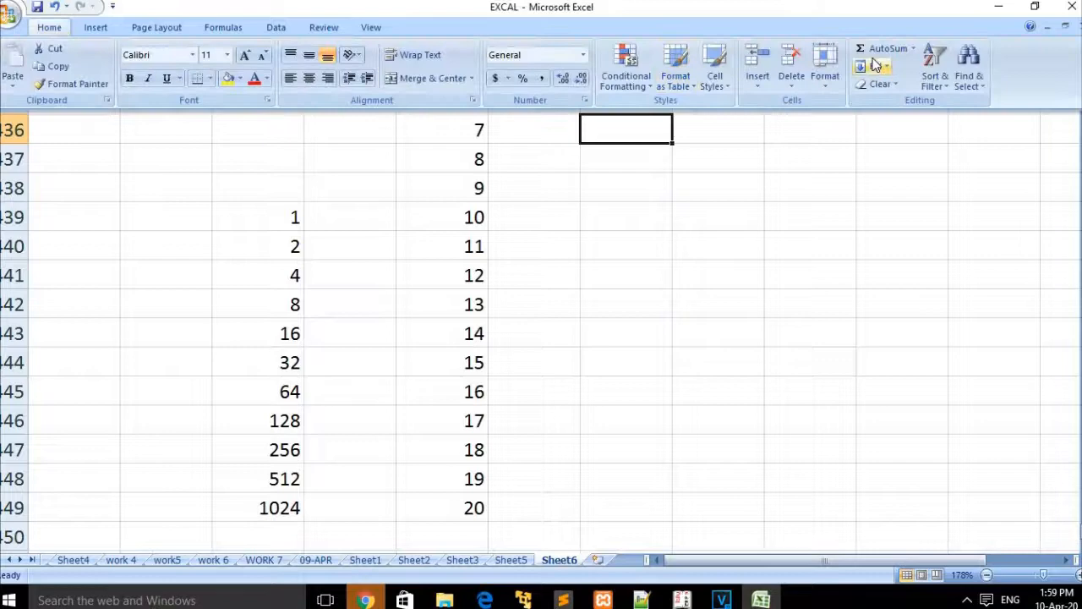
click(884, 68)
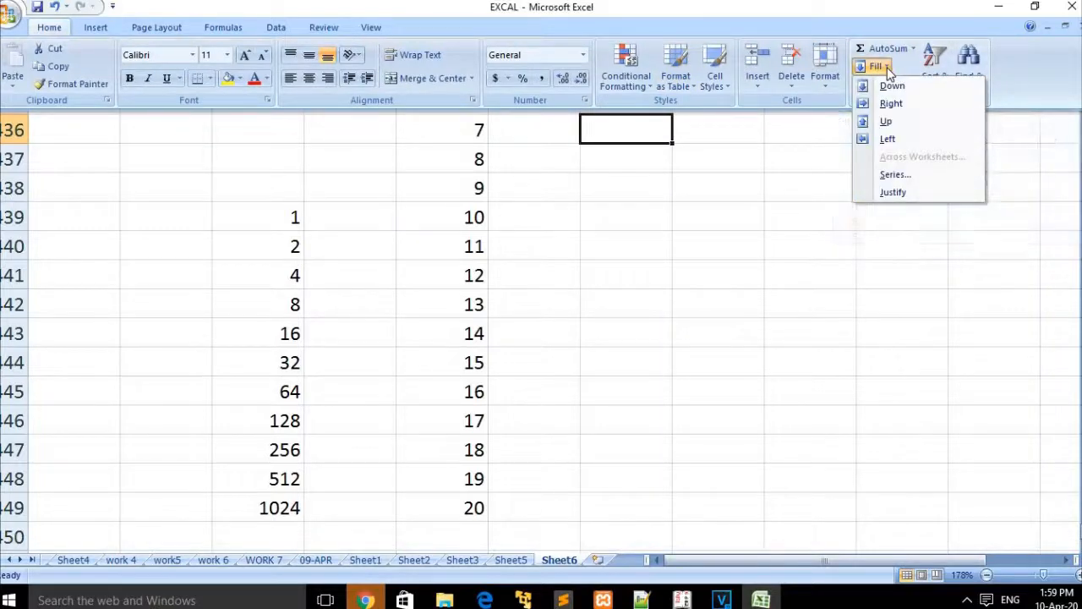
click(917, 175)
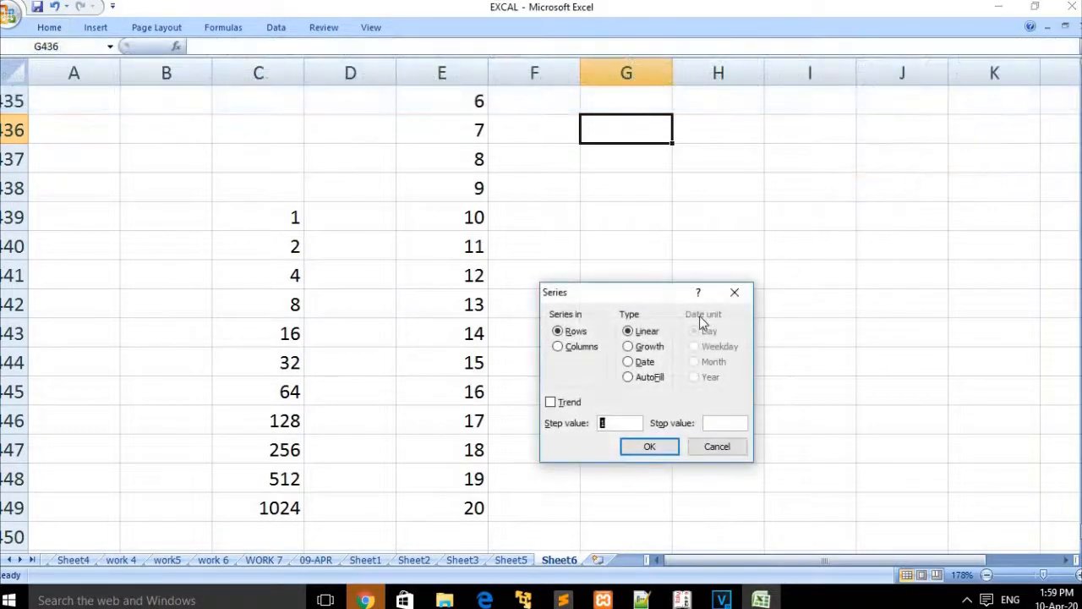
Step: Enter 1-APR-2020 in G436, widen column G to fit, and select G436:G455
click(740, 291)
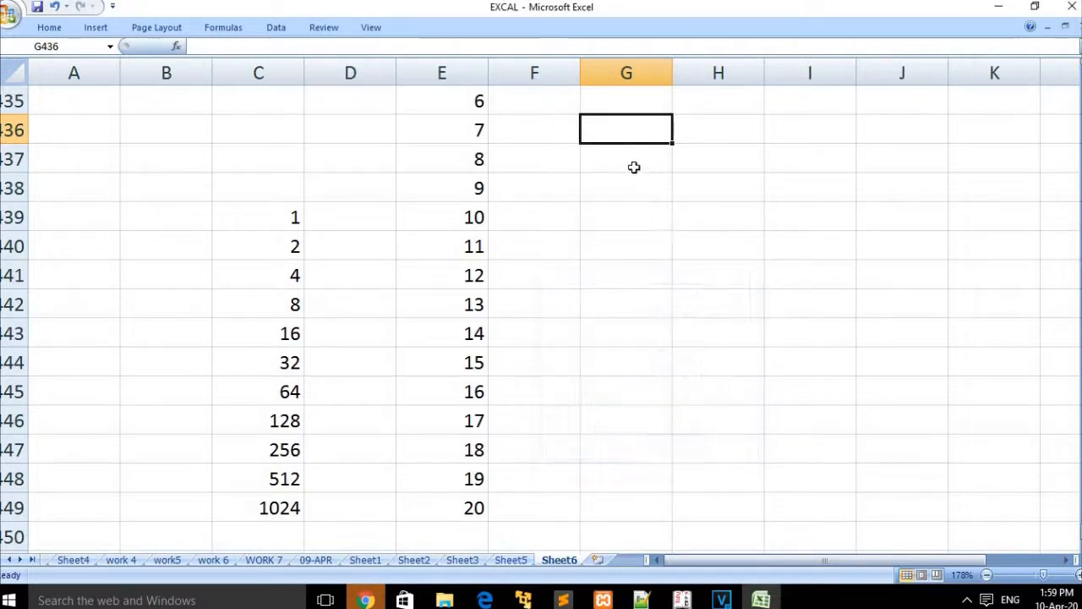
text(1-APR)
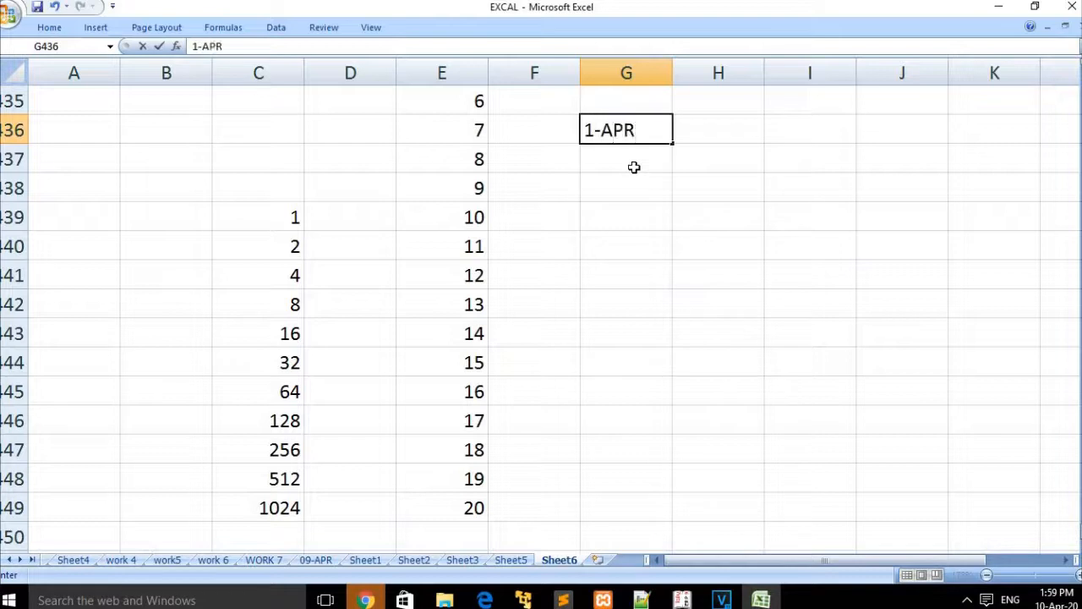
text(-)
text(2020)
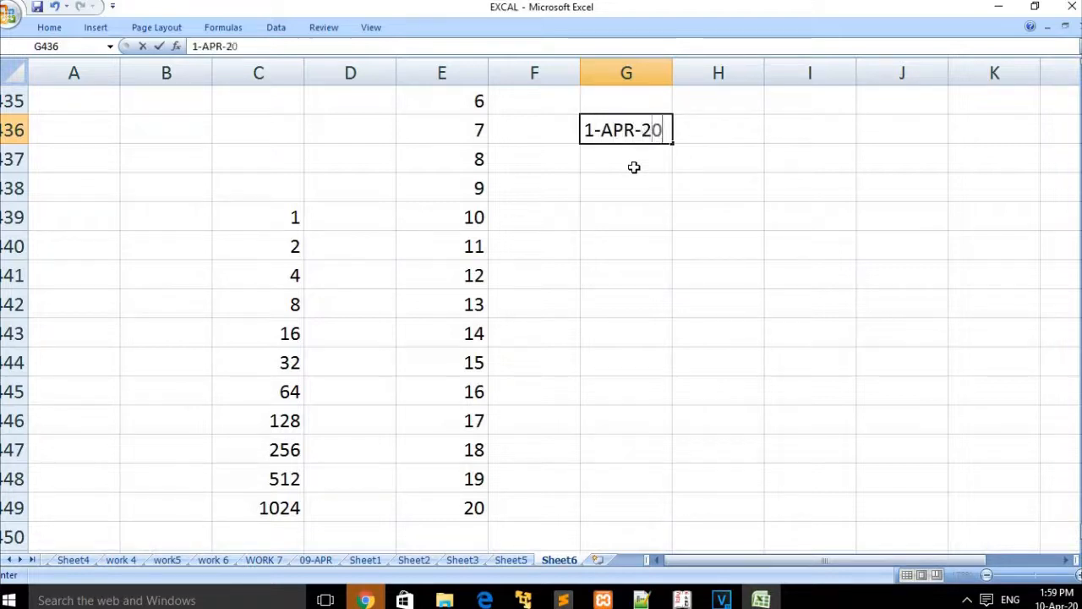
click(688, 169)
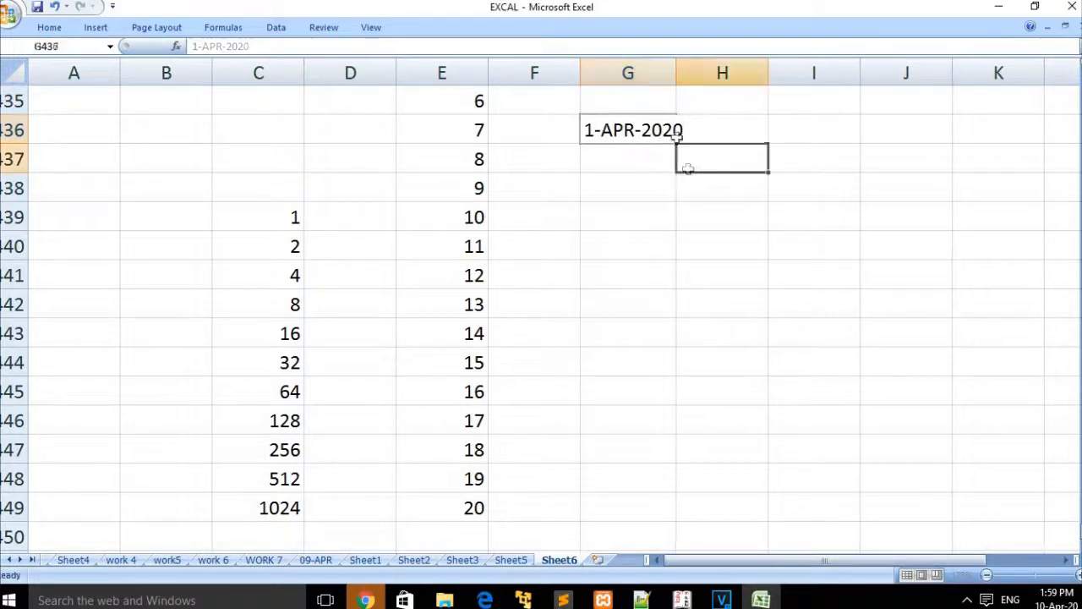
click(658, 132)
double_click(671, 72)
drag(677, 73, 695, 75)
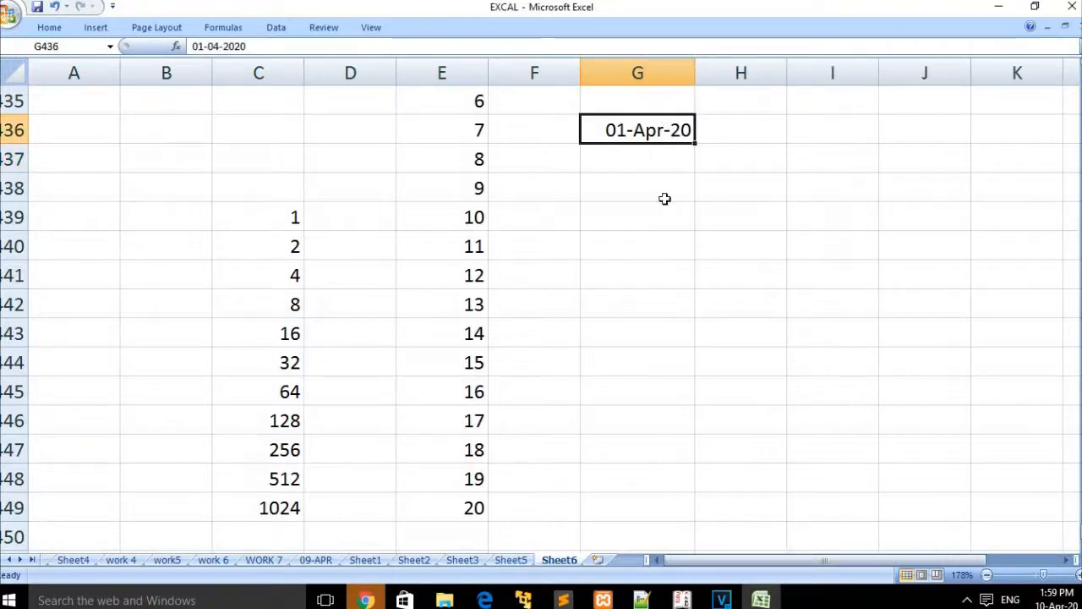
drag(635, 120, 657, 564)
Step: Fill G436:G455 with a Date series using the Day unit
click(49, 29)
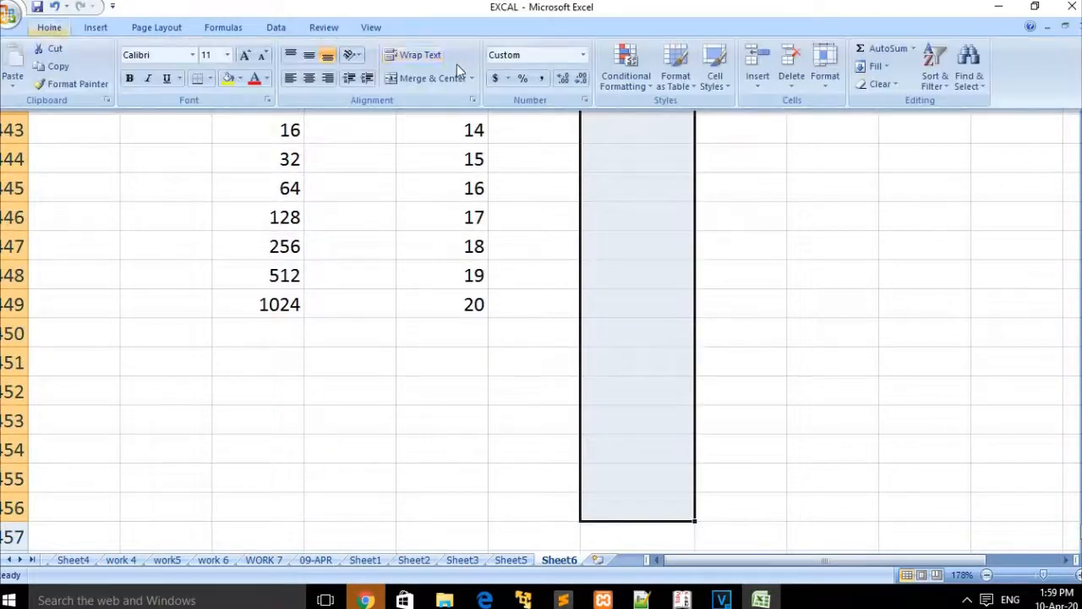
click(877, 66)
click(896, 175)
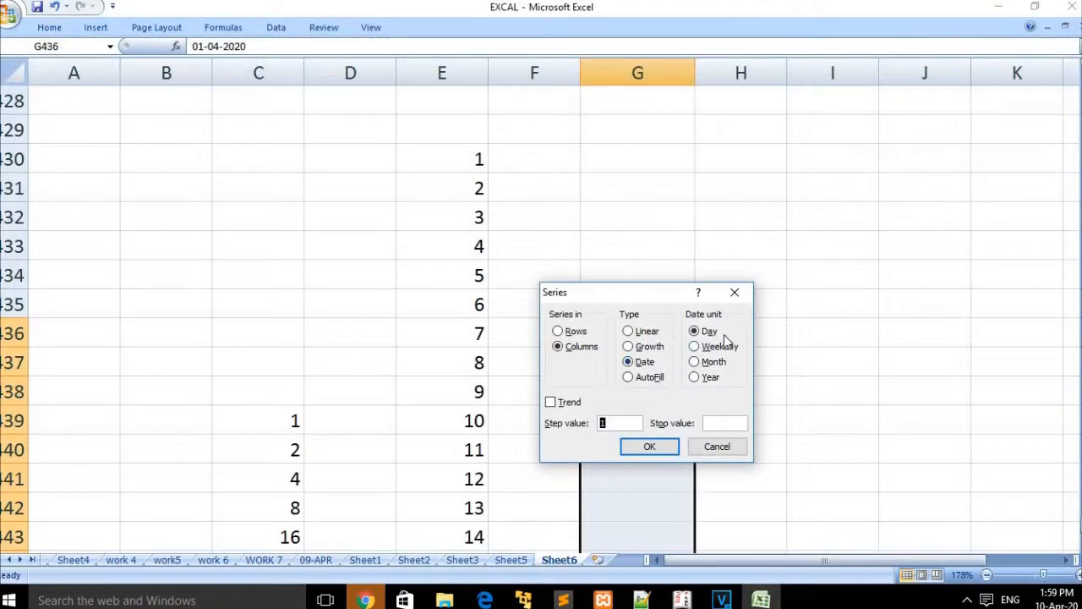
click(649, 445)
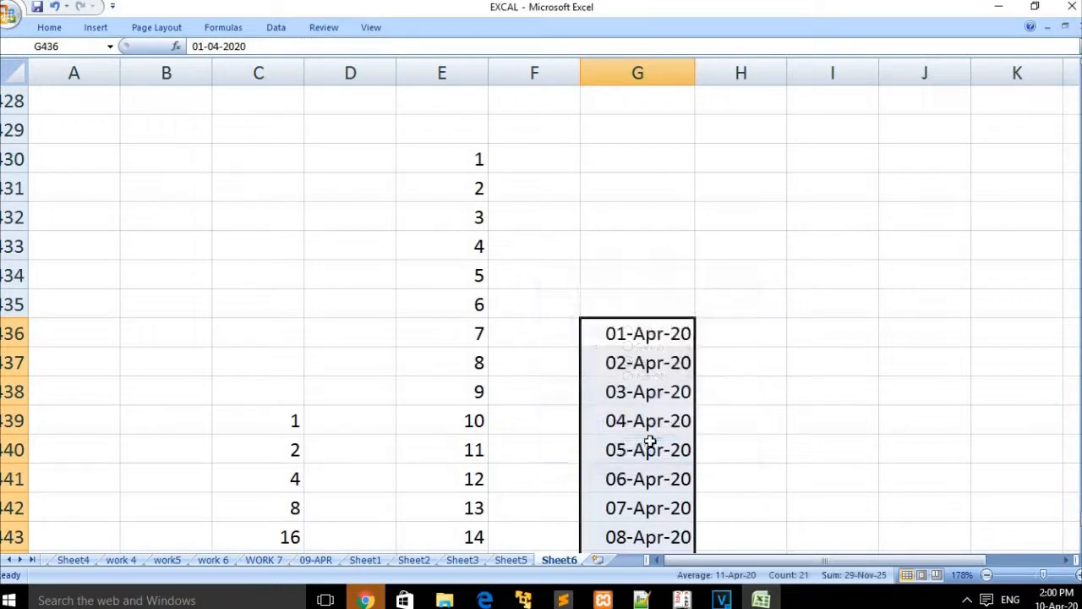
Step: Arrow through the filled dates to check them, settling on 03-Apr-20
click(668, 351)
key(Down)
key(Down)
key(Down)
key(Down)
key(Down)
key(Down)
key(Down)
key(Down)
key(Down)
key(Down)
key(Down)
key(Down)
key(Down)
key(Down)
key(Down)
key(Down)
key(Down)
key(Down)
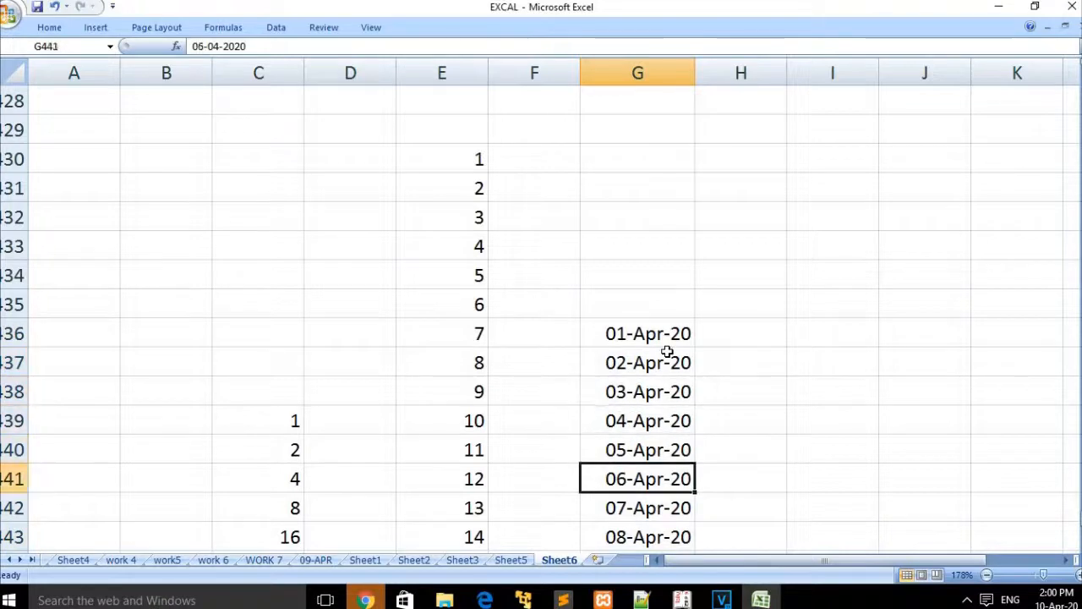
key(Down)
key(Down)
key(Down)
key(Up)
key(Up)
key(Up)
key(Up)
key(Up)
key(Up)
key(Up)
key(Up)
key(Up)
key(Up)
key(Up)
key(Up)
key(Up)
key(Up)
key(Up)
key(Up)
key(Up)
key(Up)
key(Up)
key(Up)
key(Up)
key(Up)
key(Up)
key(Up)
key(Up)
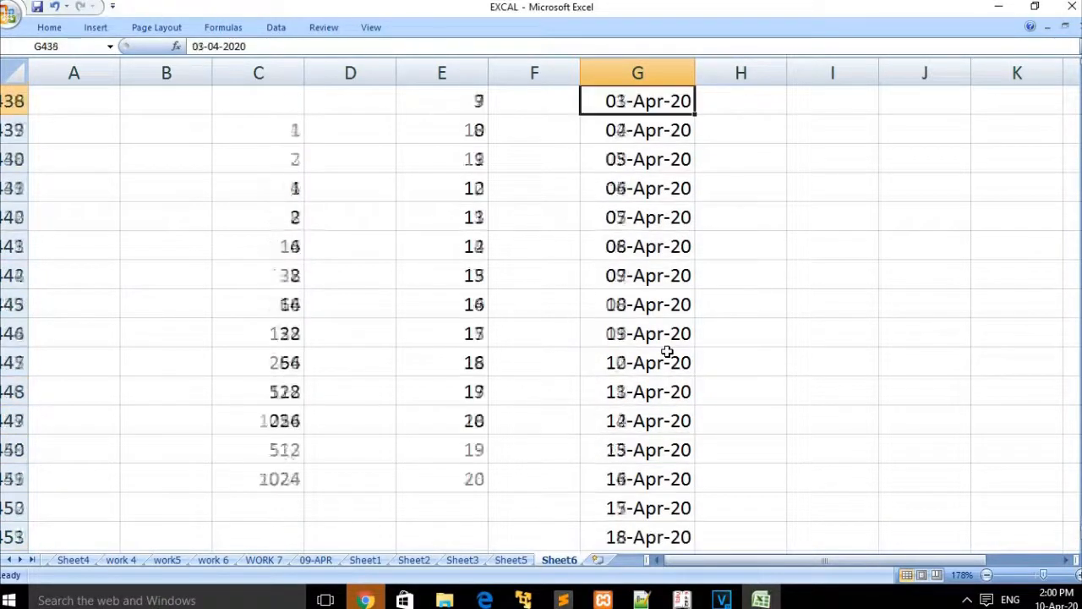
key(Down)
key(Down)
key(Down)
key(Down)
key(Down)
key(Down)
key(Down)
key(Down)
key(Up)
key(Down)
key(Down)
key(Down)
key(Down)
key(Up)
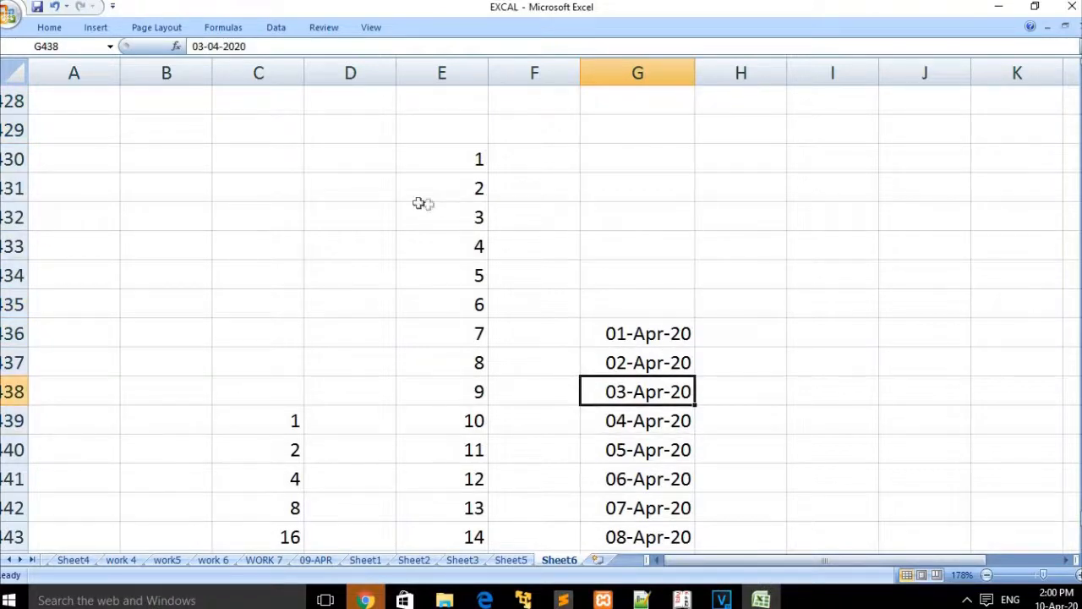
Step: Reopen the Fill Series dialog, dismiss a web notification, and close the dialog unchanged
click(53, 28)
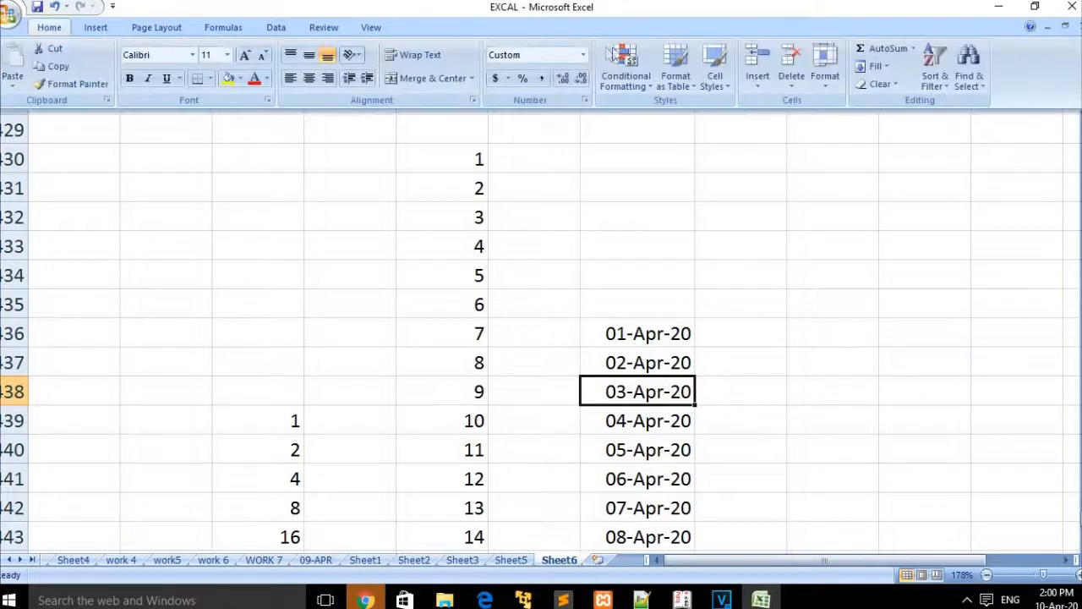
click(890, 68)
click(913, 175)
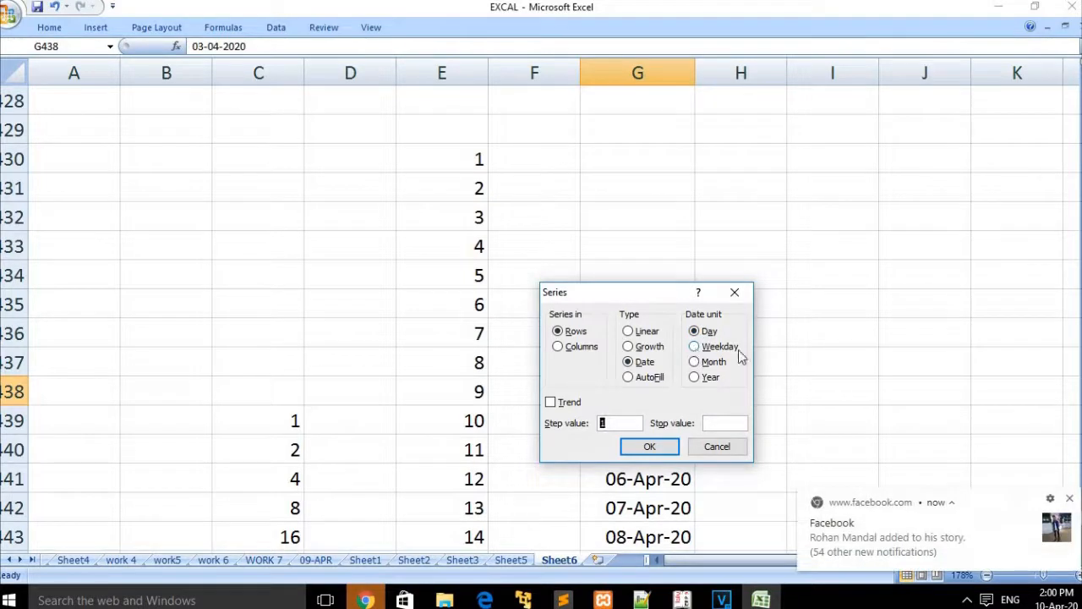
click(1071, 501)
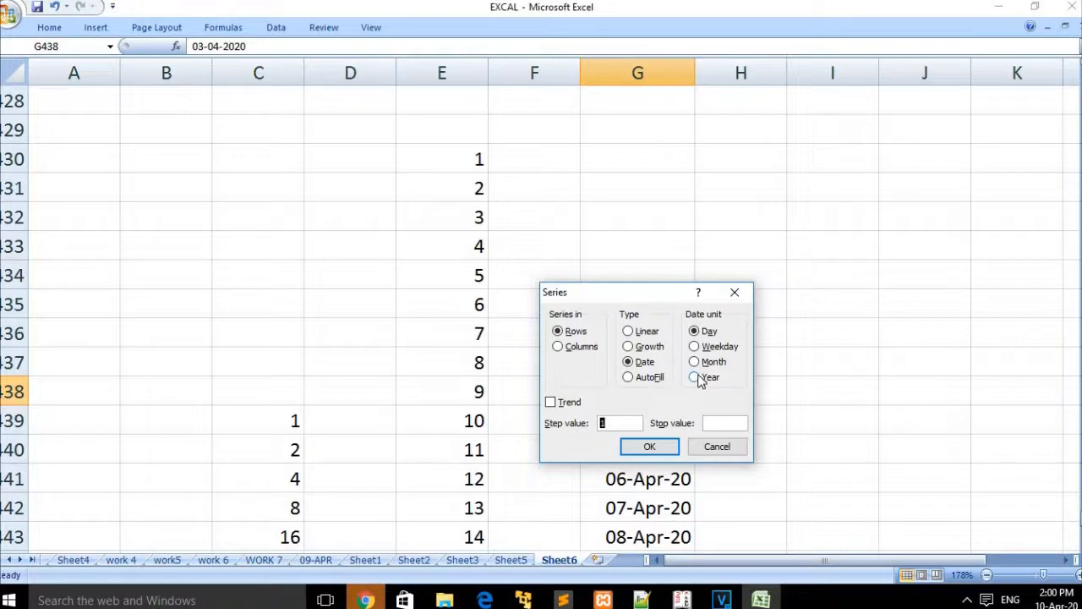
click(734, 292)
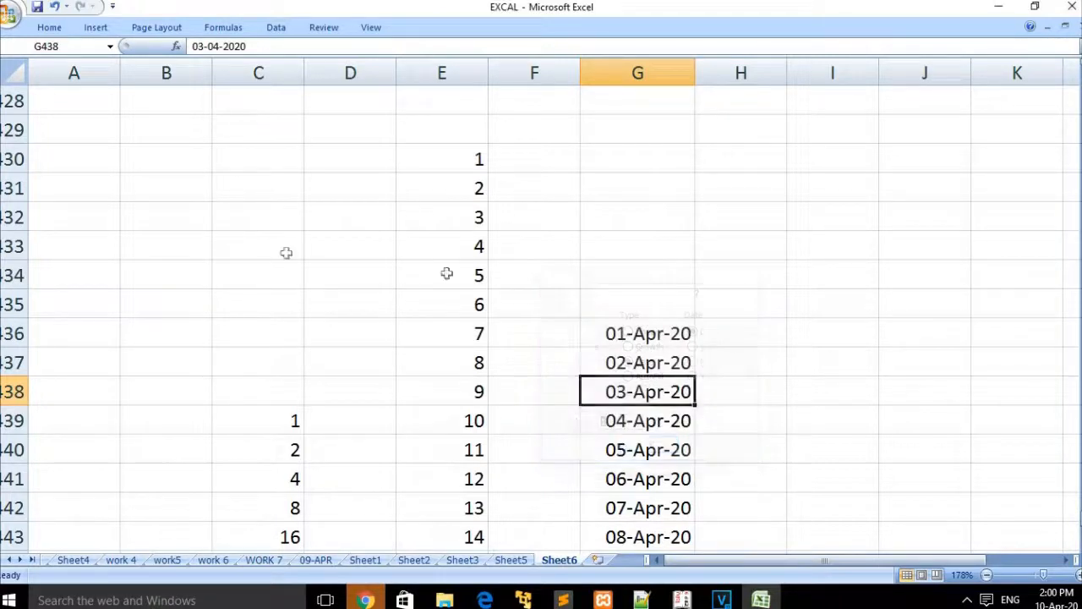
Step: Close the Excel workbook without saving the changes
click(282, 253)
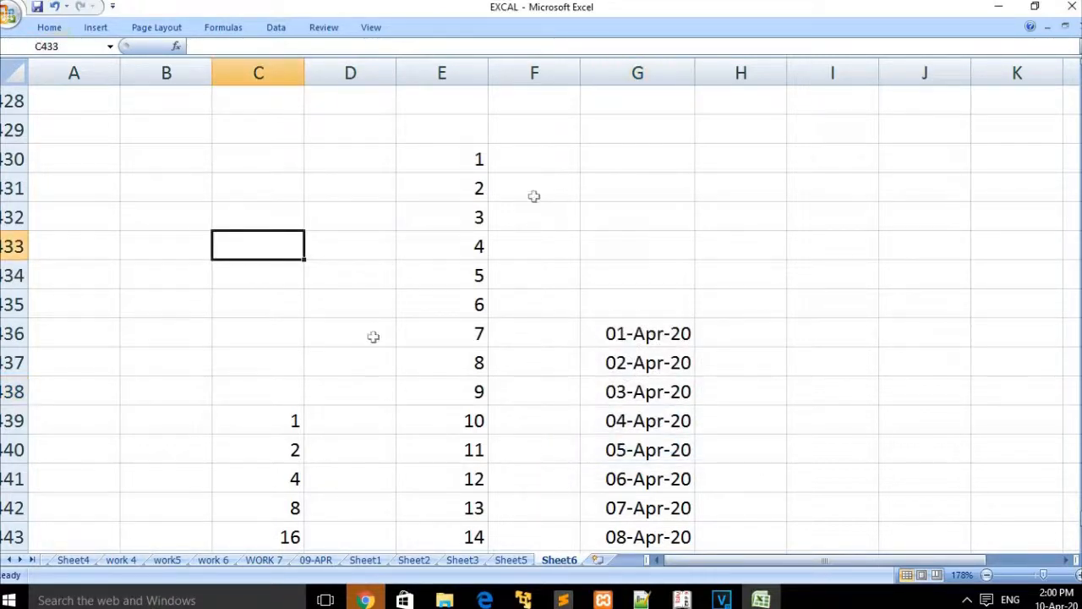
click(1072, 6)
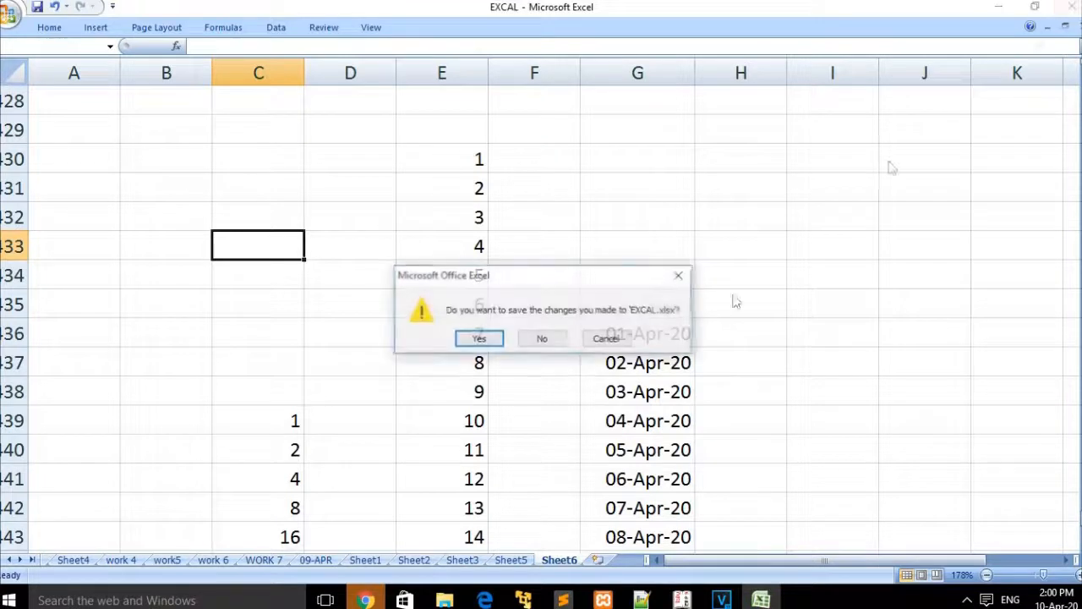
click(543, 339)
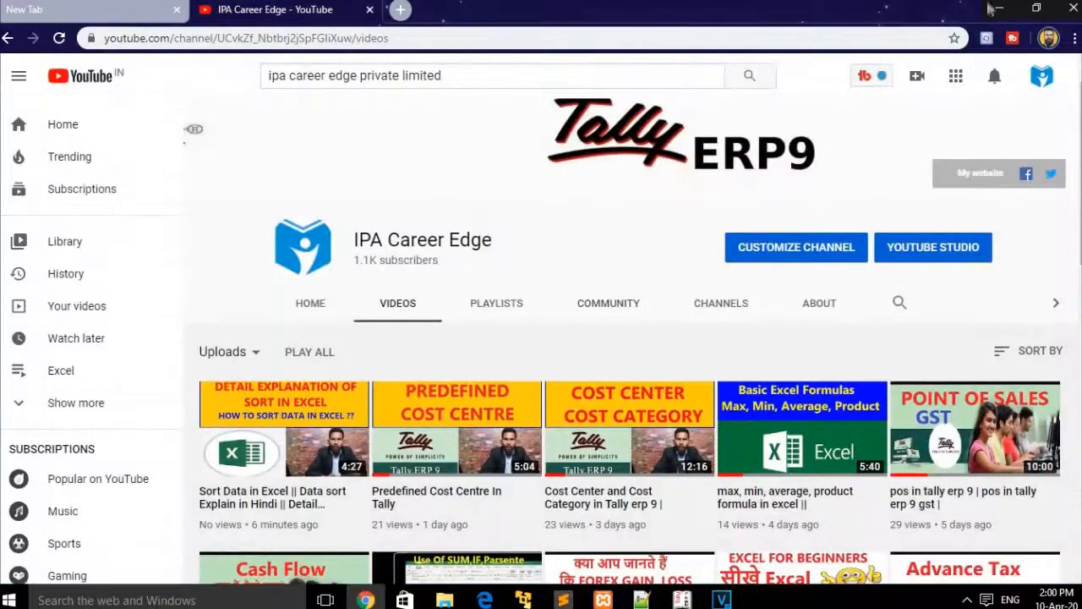
Step: Open the EXCAL workbook from the desktop and maximize its window
click(997, 10)
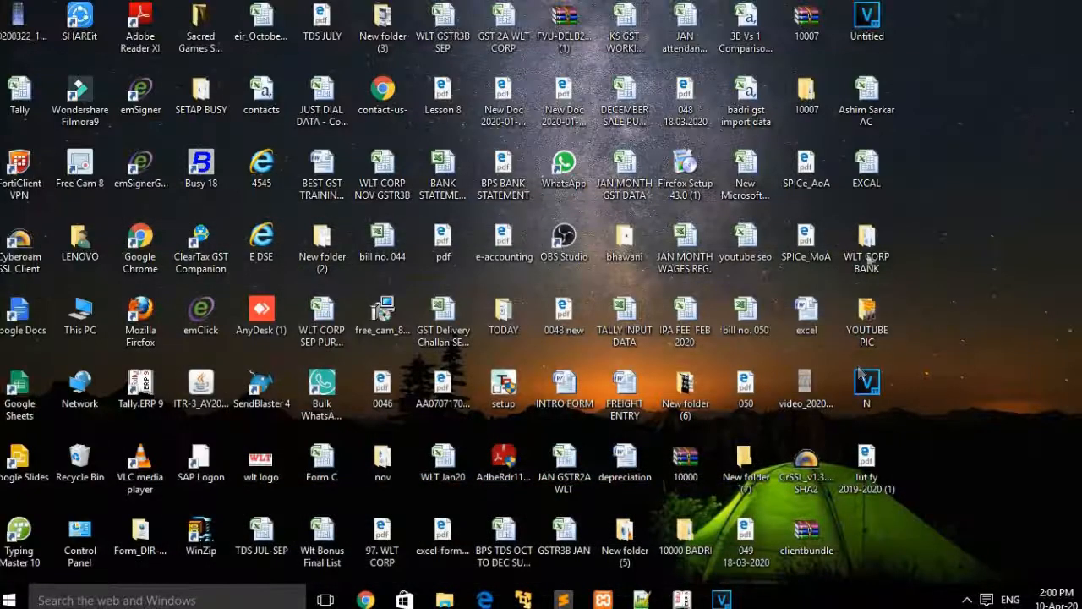
click(861, 173)
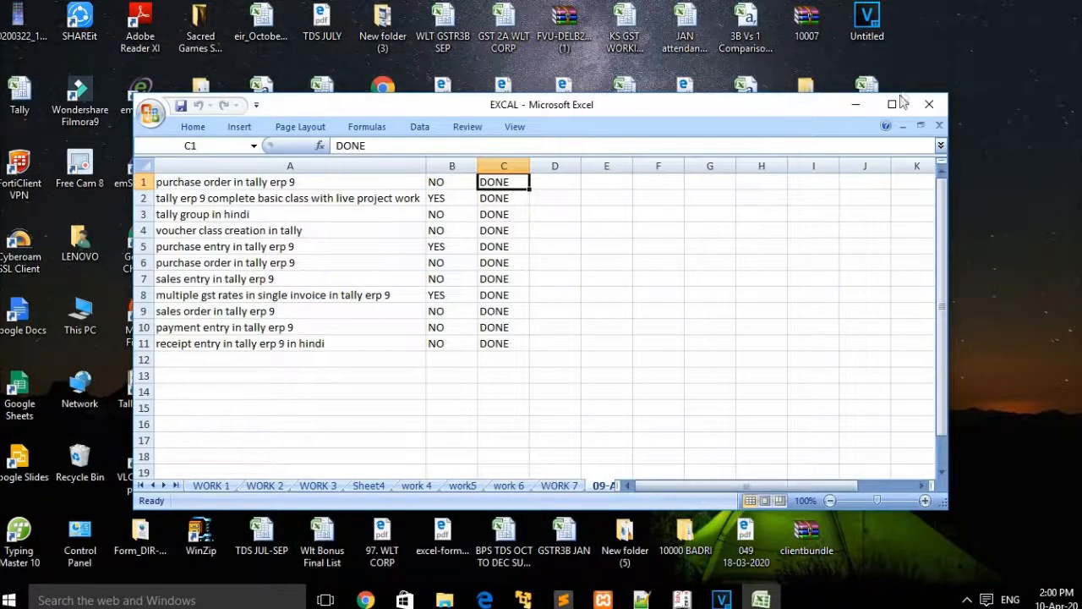
click(892, 103)
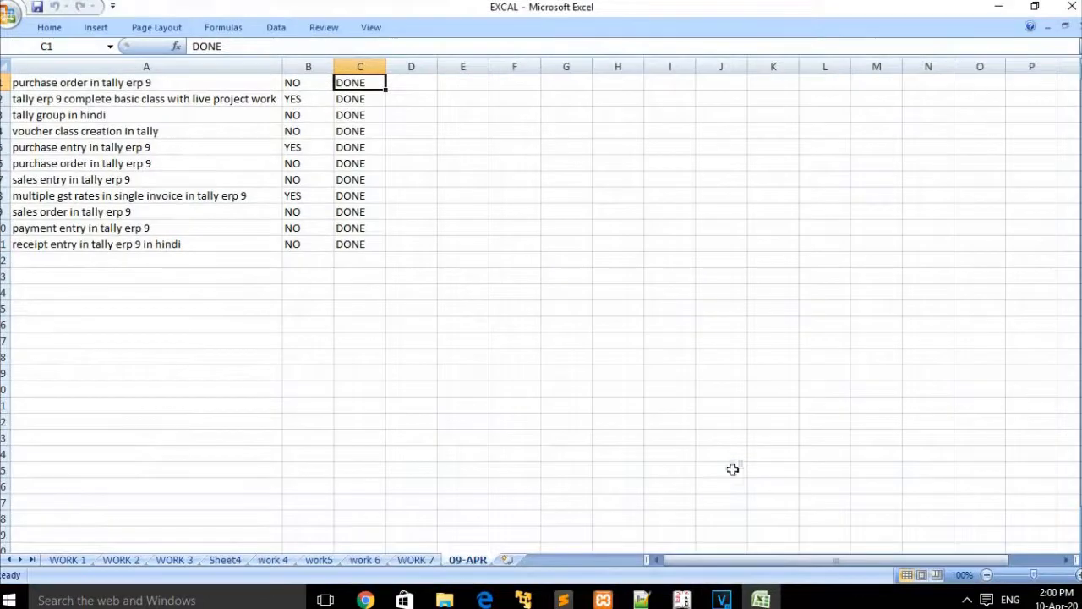
Step: Add a new Sheet1, zoom to about 214%, and type a person's full name in A3
click(507, 560)
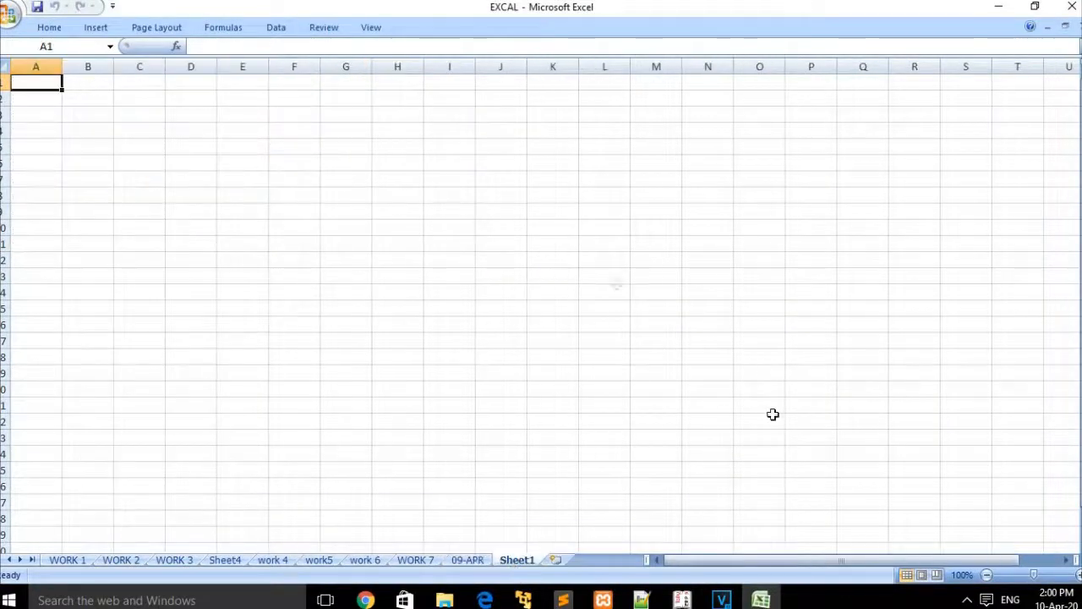
click(1046, 575)
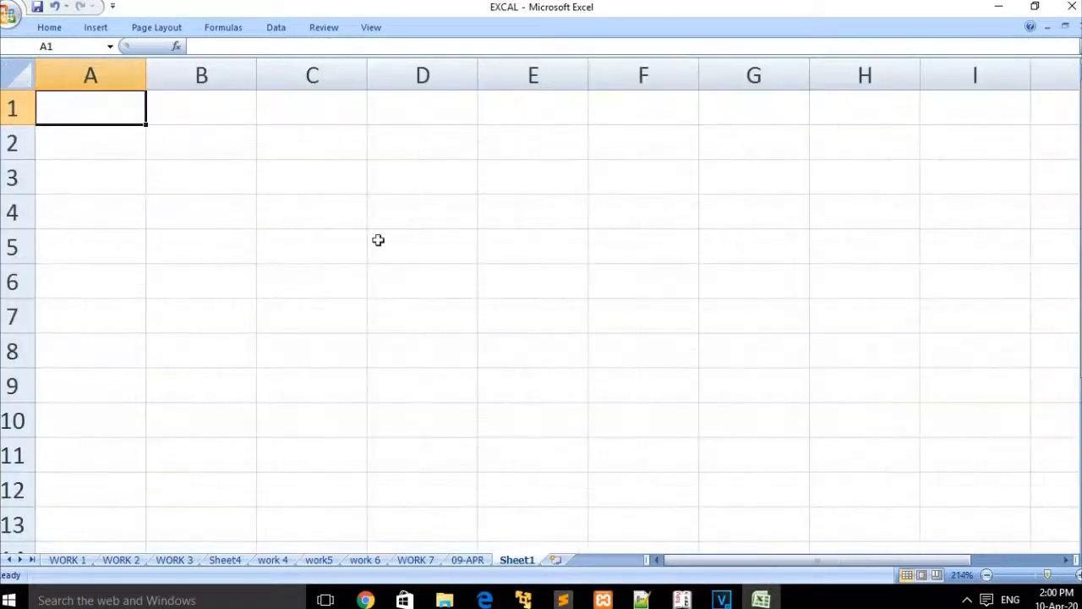
click(49, 28)
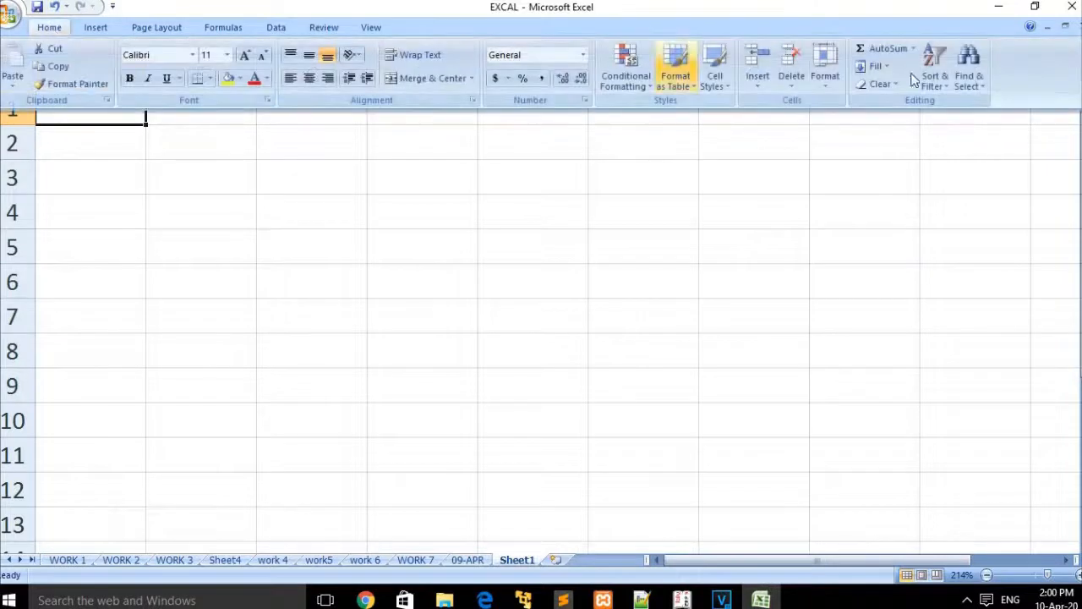
click(890, 67)
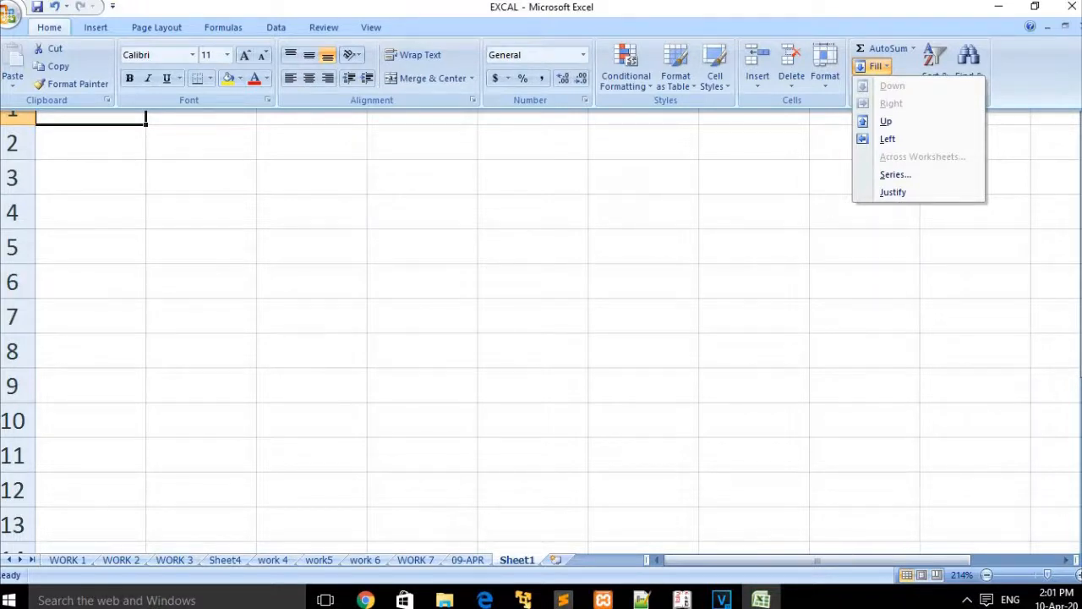
click(1062, 296)
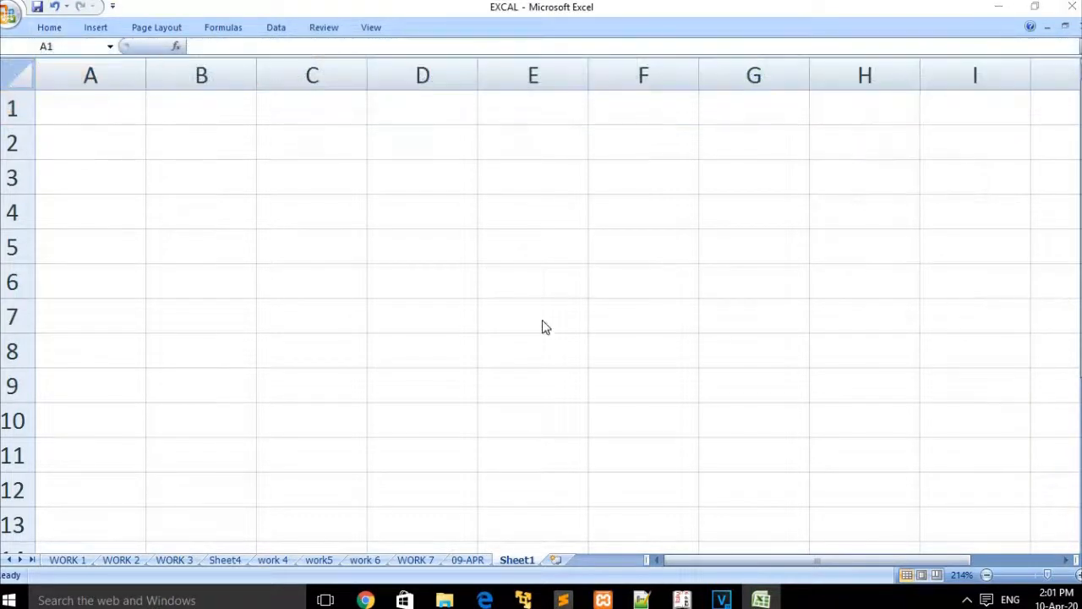
click(116, 177)
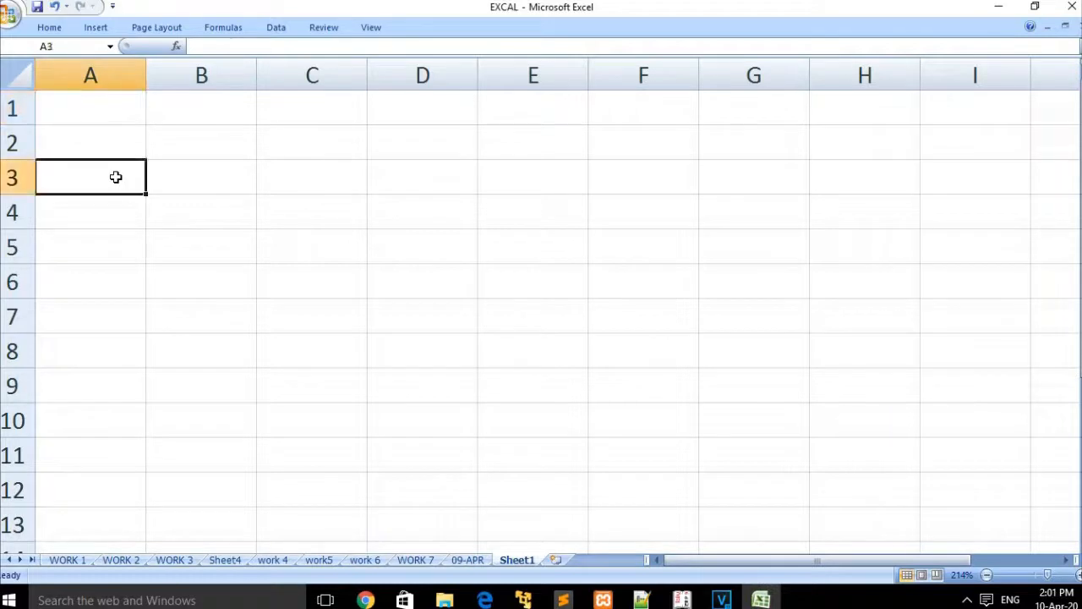
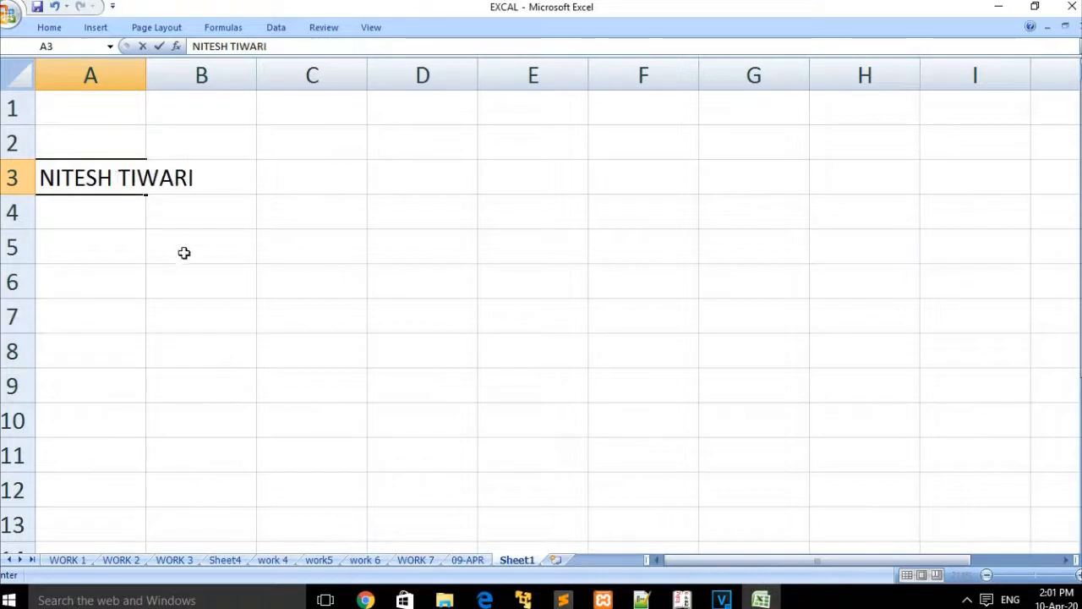
Step: Fill Justify the name in A3 so the first name stays and the surname moves to A4
click(173, 246)
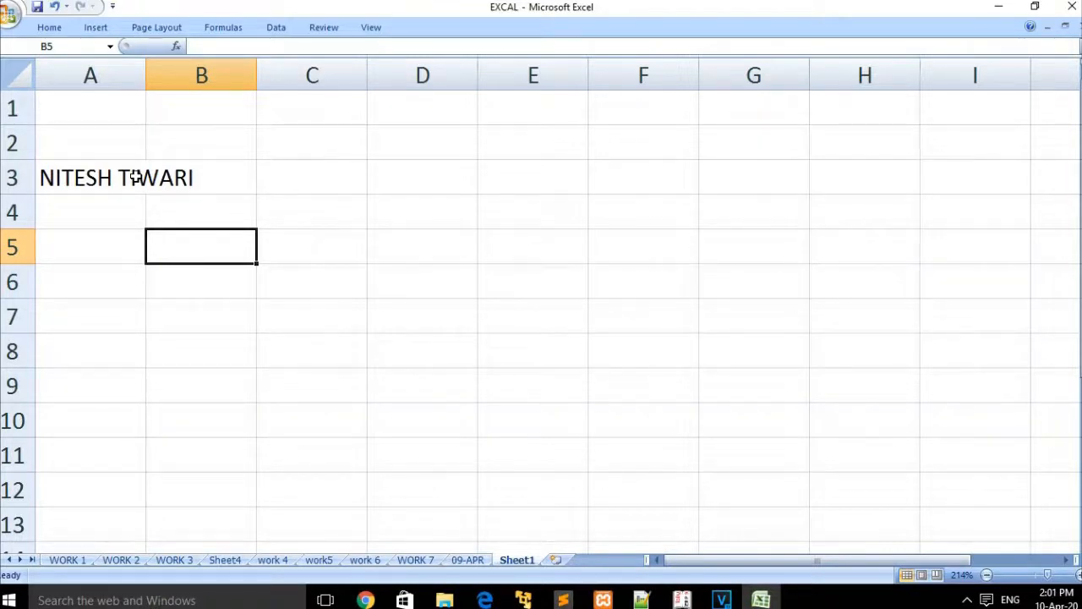
click(125, 212)
click(111, 178)
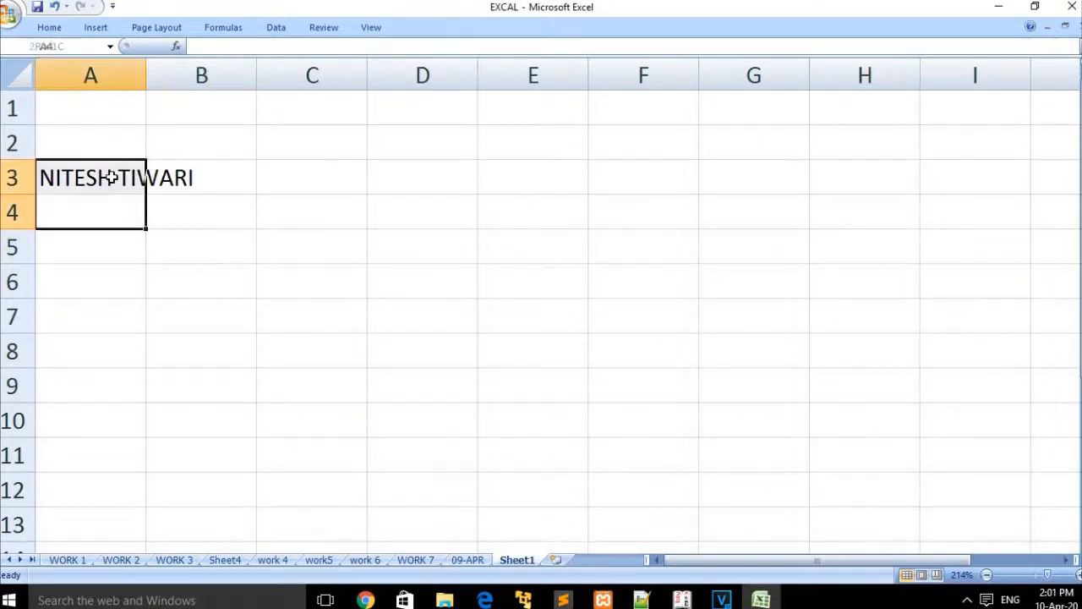
click(61, 30)
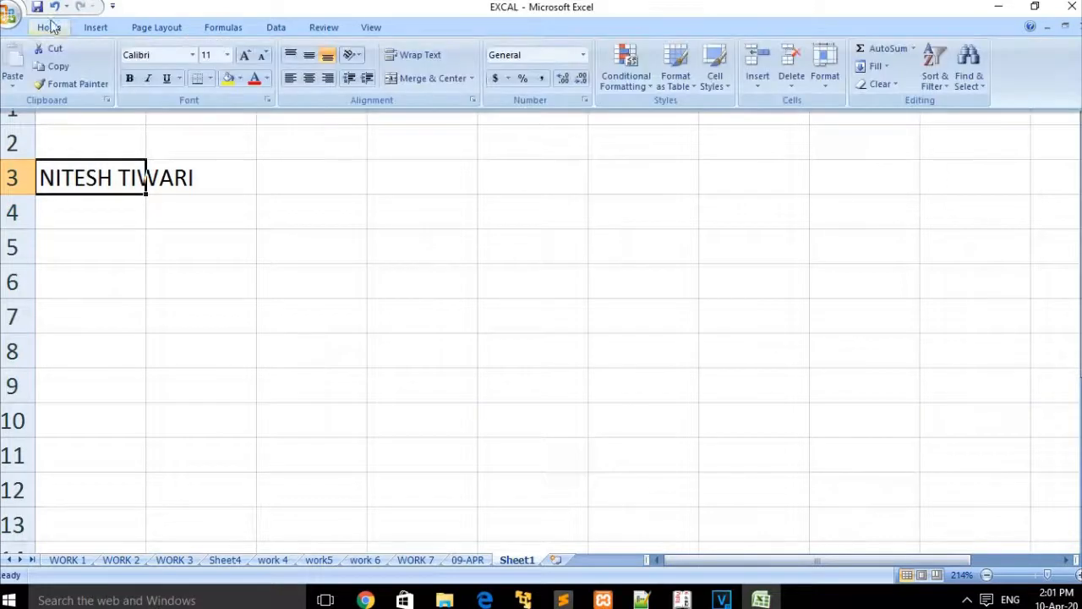
click(886, 67)
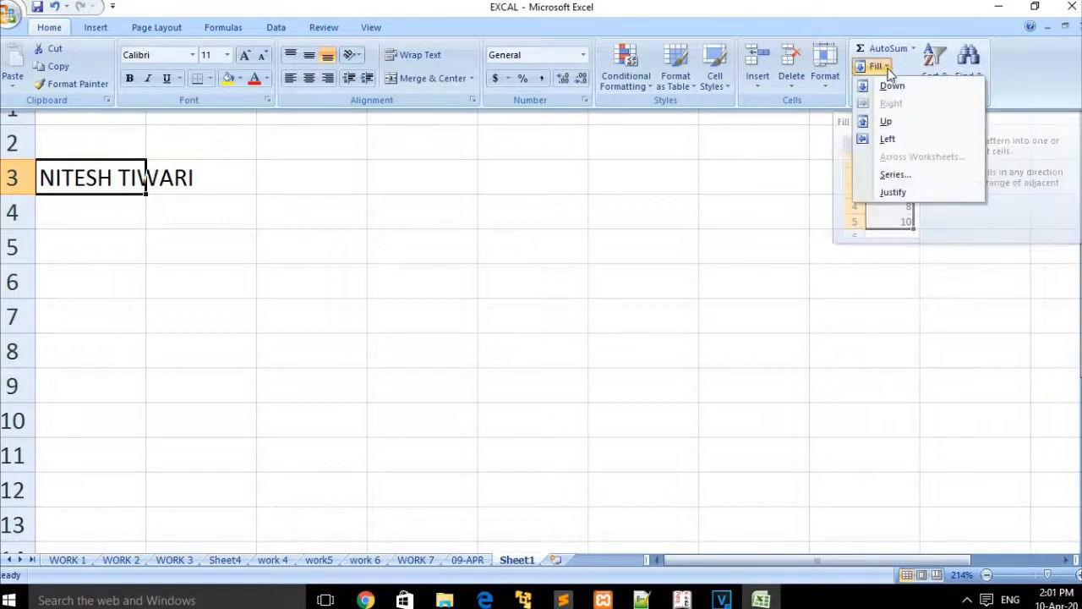
click(917, 192)
click(511, 338)
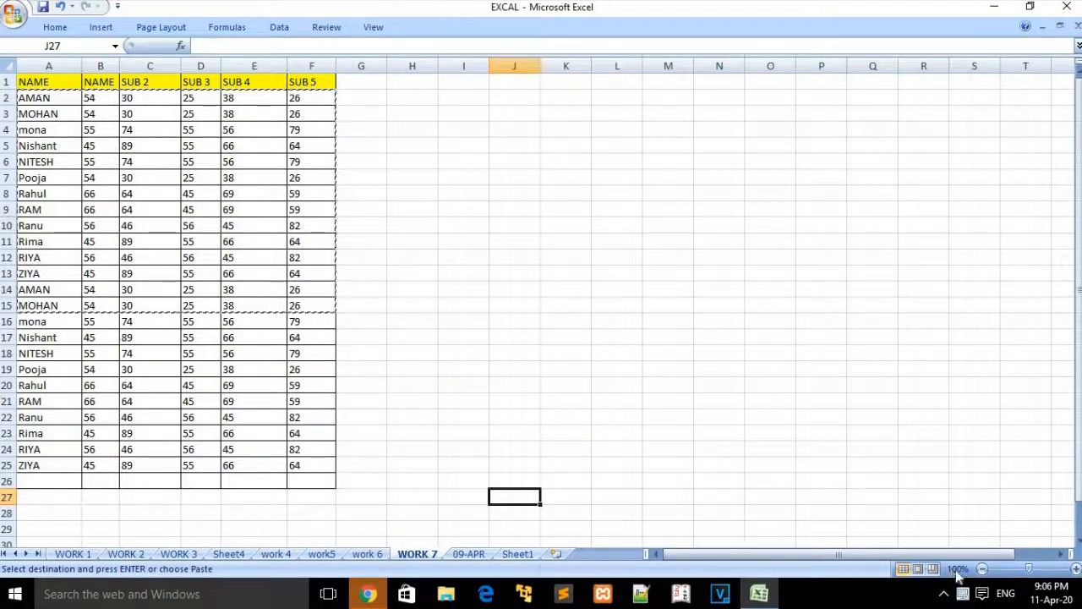
Step: Zoom the WORK 7 sheet to 190%
click(1038, 569)
drag(1038, 570, 1036, 572)
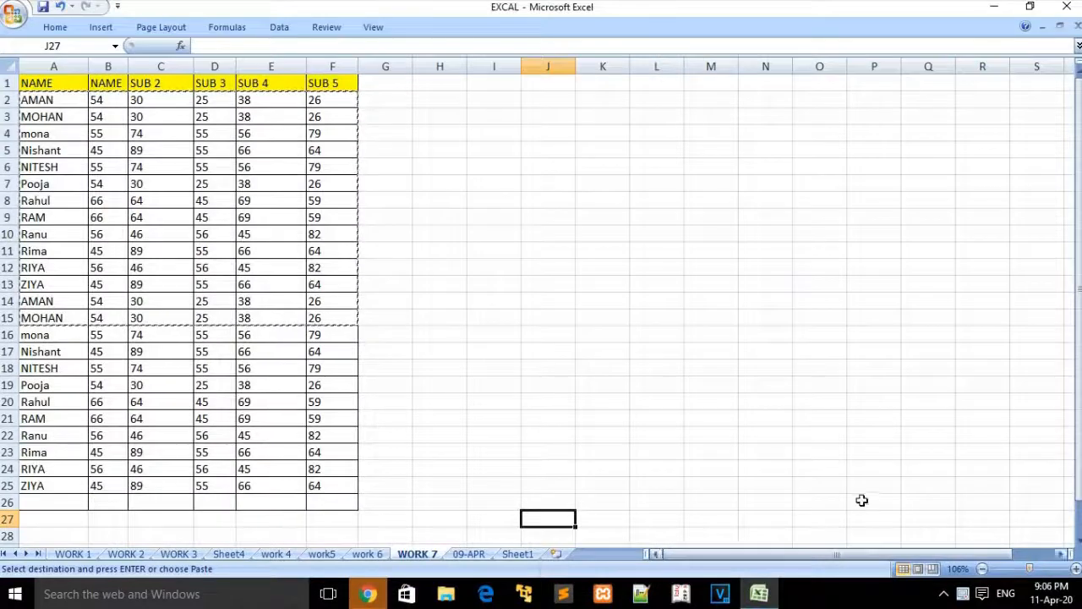
click(1044, 571)
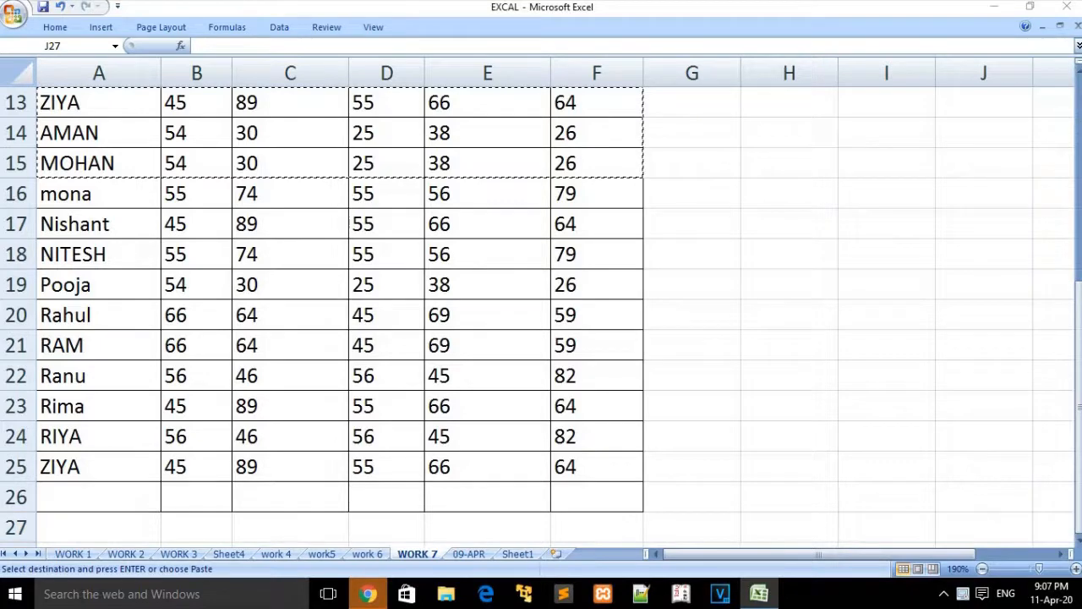
Step: Scroll back to the top and bring up the right-click menu for cell A2
scroll(265, 155, up, 4)
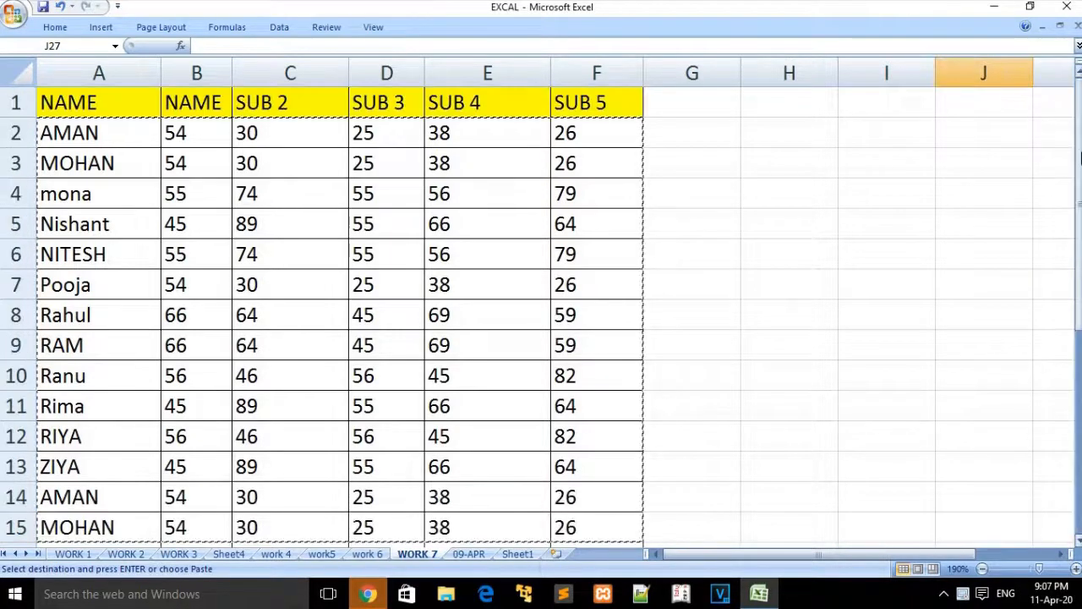
click(107, 132)
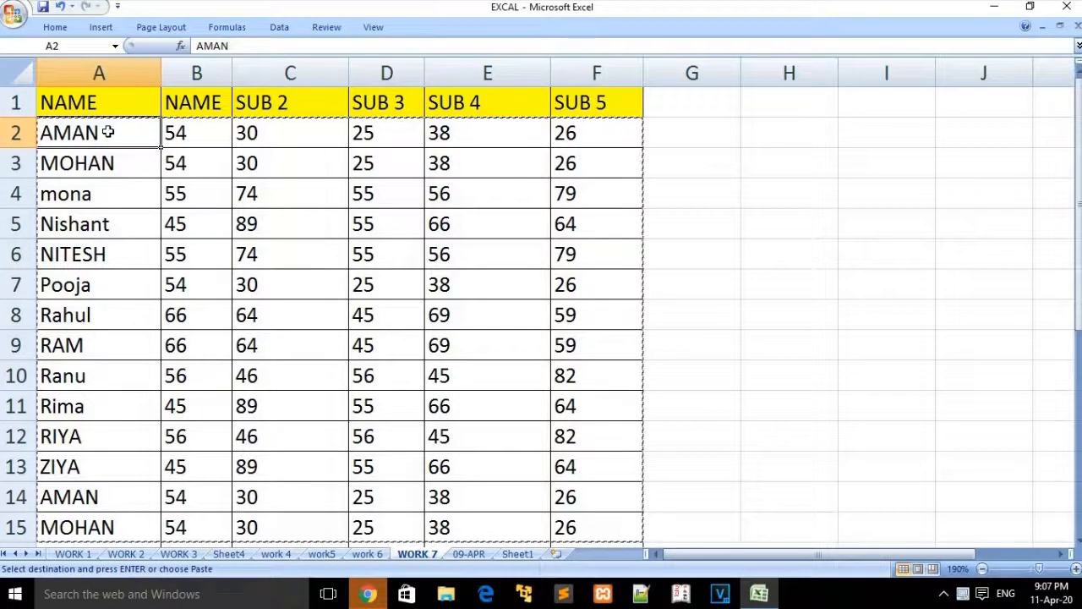
right_click(108, 133)
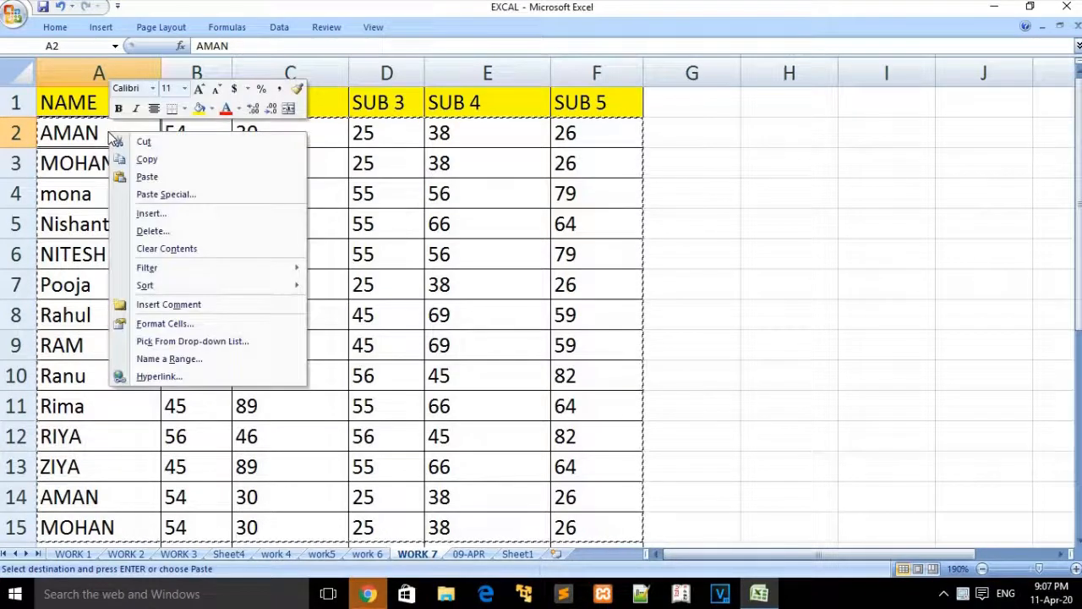